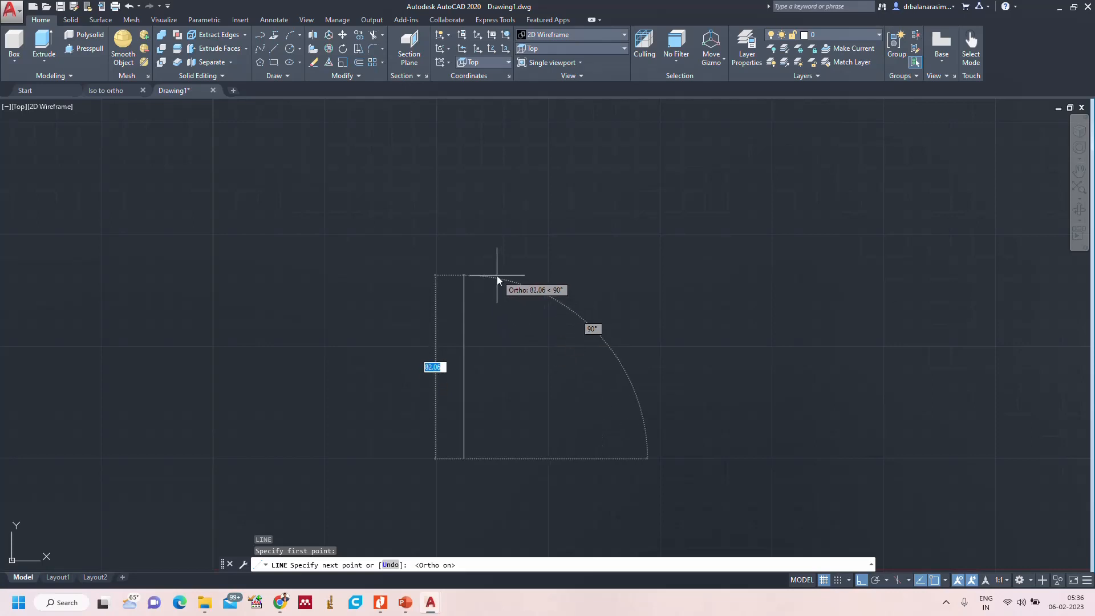
# Draw the outline's left, upper and right edges with lines 50 up, 60 across and 35 down.
pyautogui.write('50')
pyautogui.press('Return')
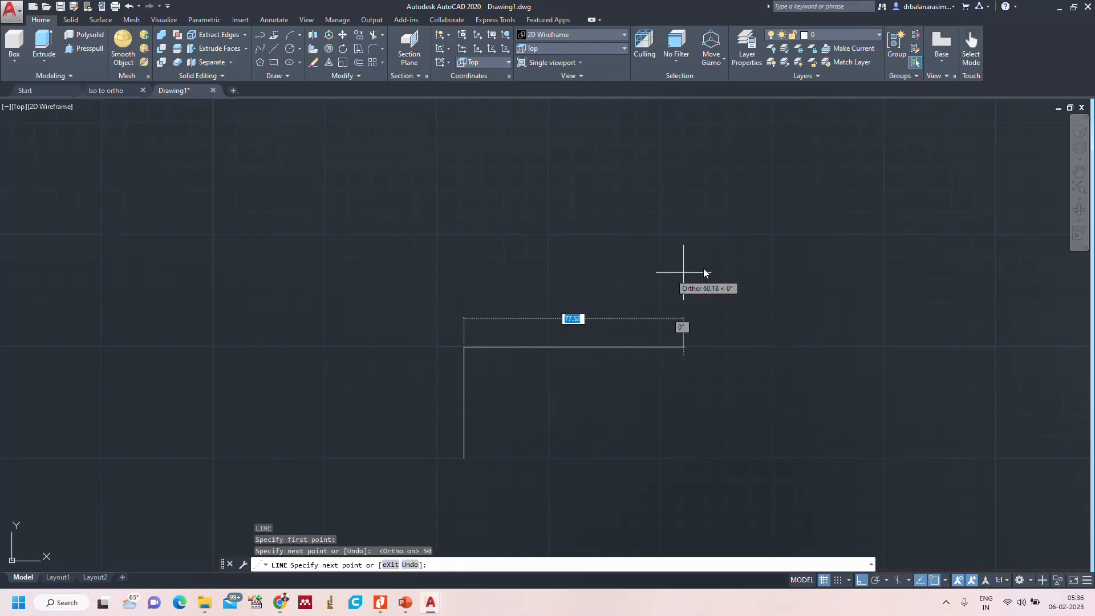
pyautogui.write('60')
pyautogui.press('Return')
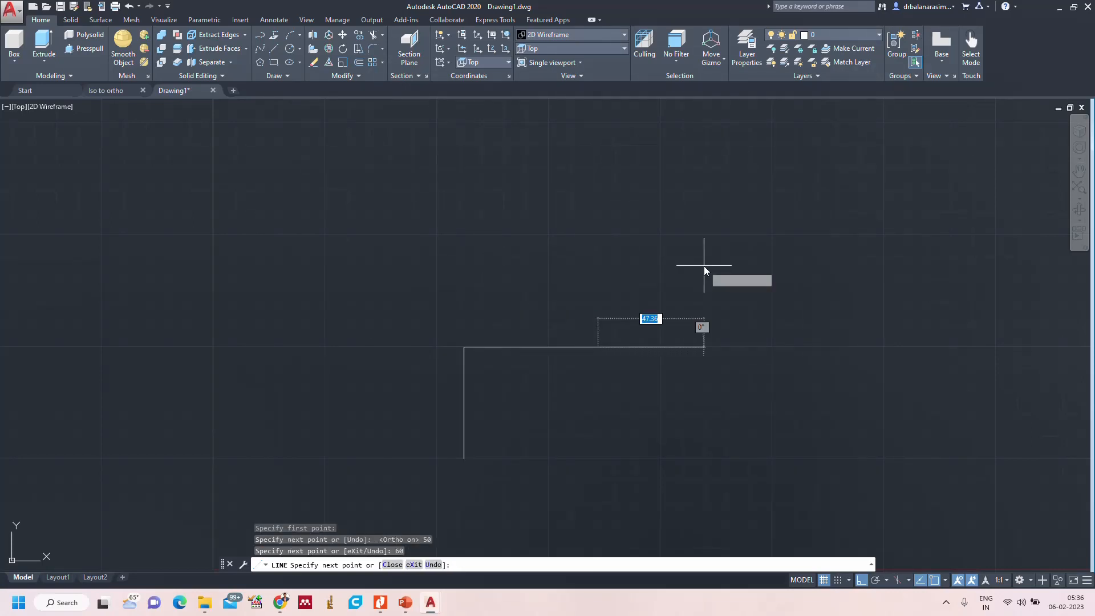
pyautogui.write('35')
pyautogui.press('Return')
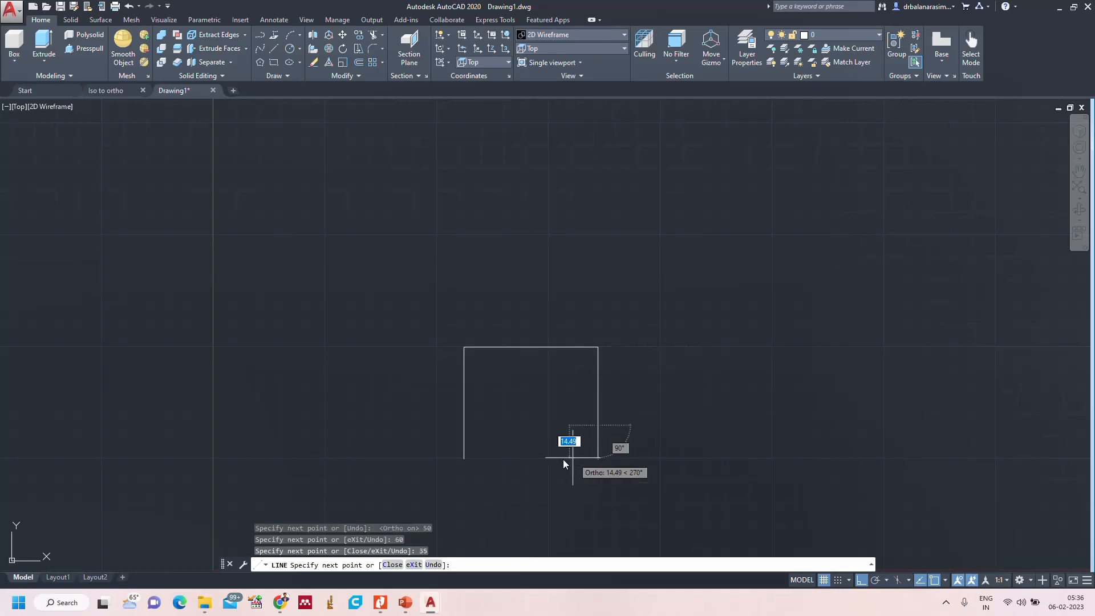
# Draw the corner notch 15 inward and 15 down, and close the outline with a 45 long lower edge.
pyautogui.write('15')
pyautogui.press('Return')
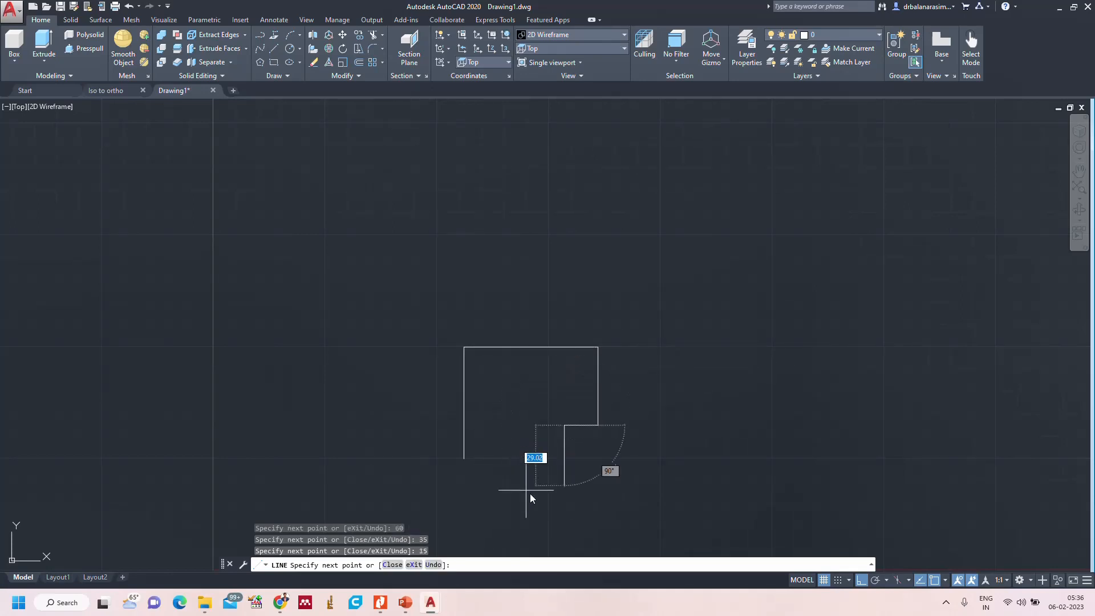
pyautogui.write('15')
pyautogui.press('Return')
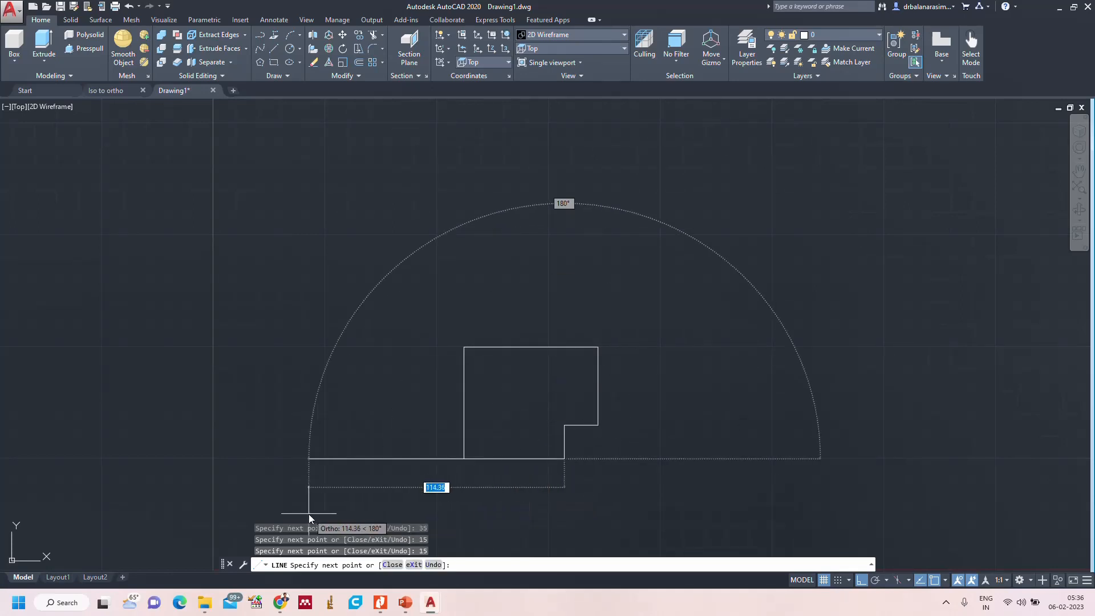
pyautogui.write('45')
pyautogui.press('Return')
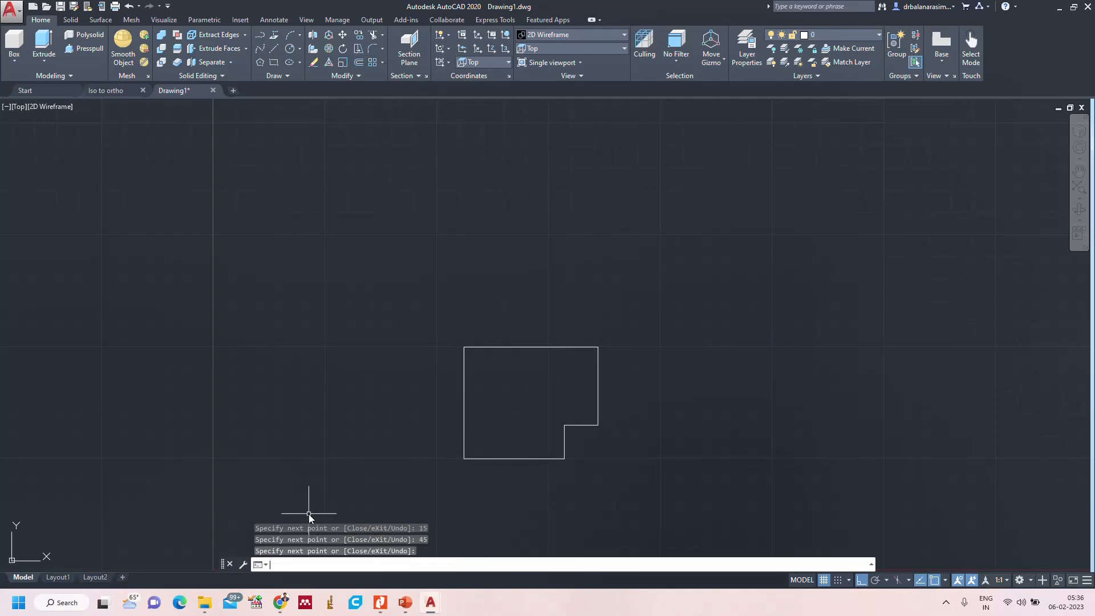
pyautogui.press('Return')
# Join all the outline's lines into a single closed polyline in the Top view.
pyautogui.write('z')
pyautogui.press('Return')
pyautogui.write('a')
pyautogui.press('Return')
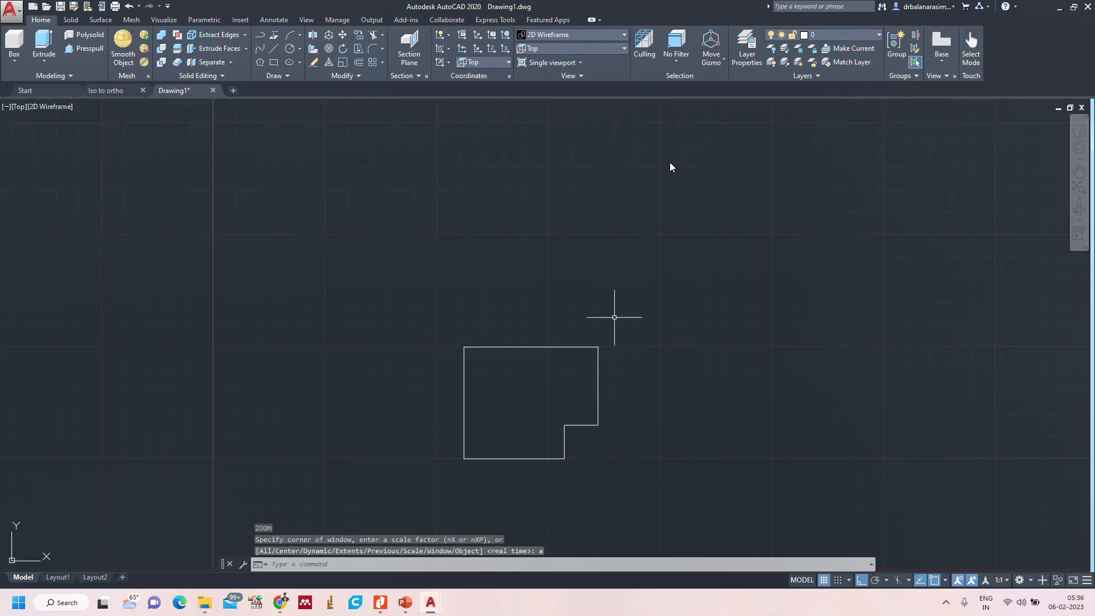
pyautogui.click(613, 50)
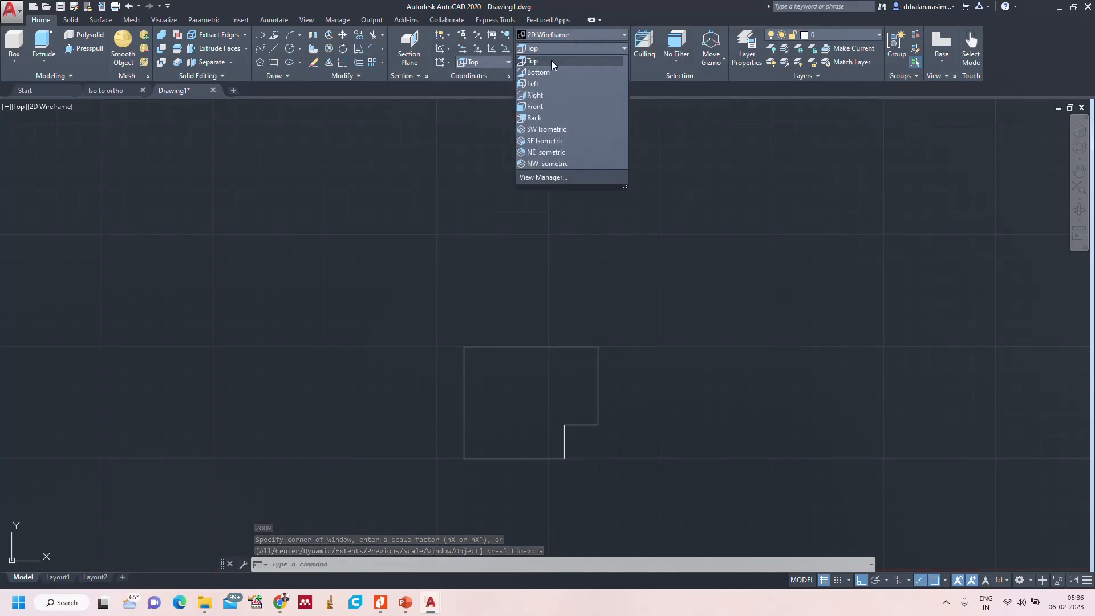
pyautogui.click(535, 63)
pyautogui.scroll(-2, 707, 254)
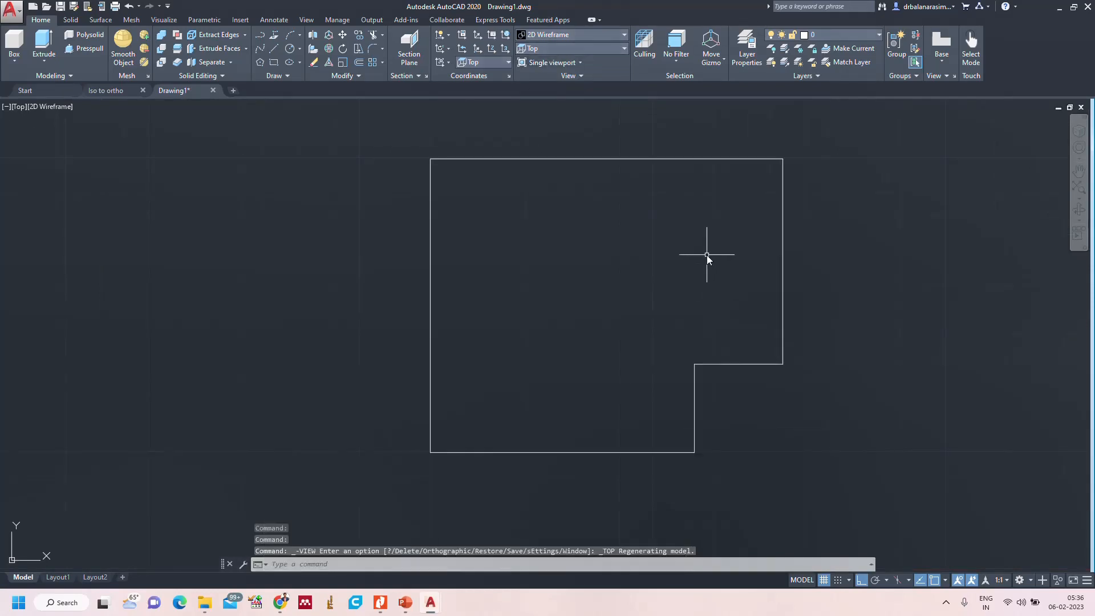
pyautogui.click(865, 141)
pyautogui.moveTo(712, 120)
pyautogui.mouseDown()
pyautogui.moveTo(349, 208)
pyautogui.moveTo(374, 399)
pyautogui.moveTo(604, 495)
pyautogui.moveTo(827, 448)
pyautogui.moveTo(846, 429)
pyautogui.mouseUp()
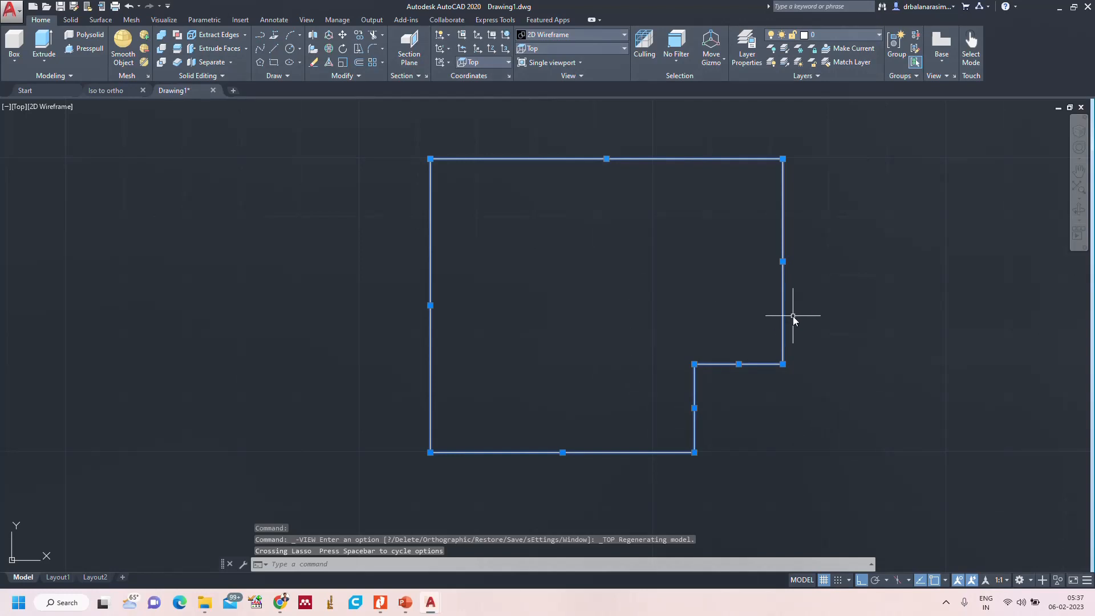
pyautogui.write('J')
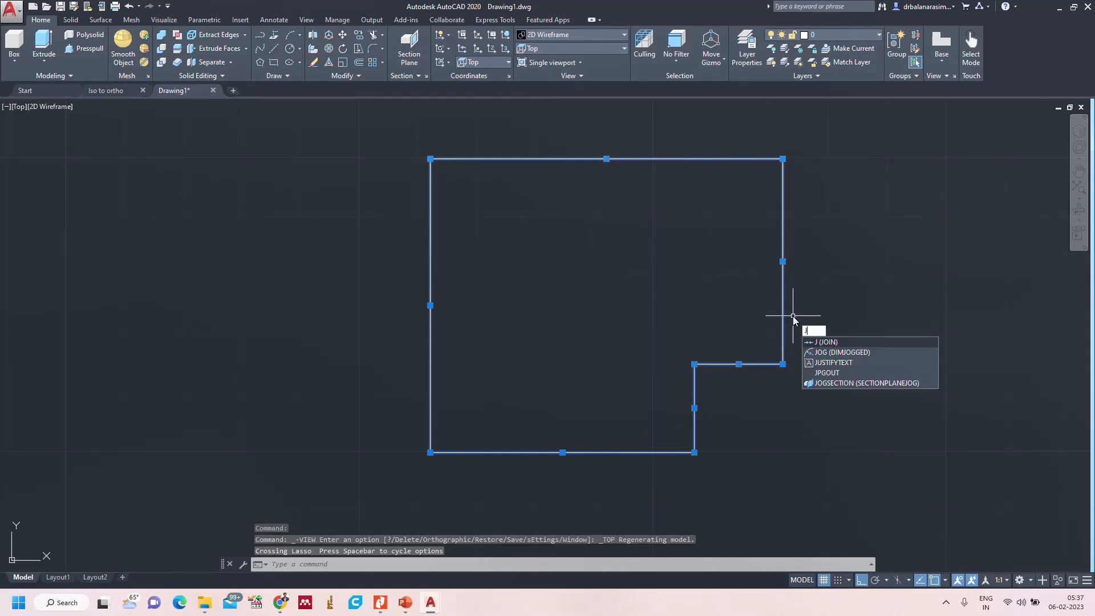
pyautogui.press('Return')
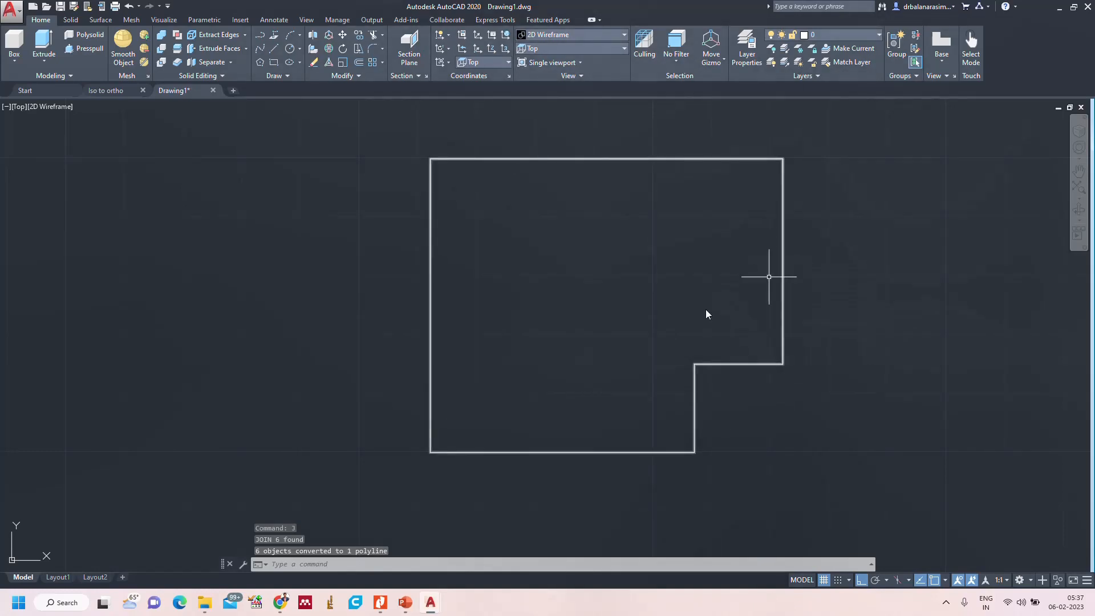
# Switch to PowerPoint to check the dimensioned figure of the solid, and return to the Drawing1 drawing in AutoCAD.
pyautogui.click(408, 608)
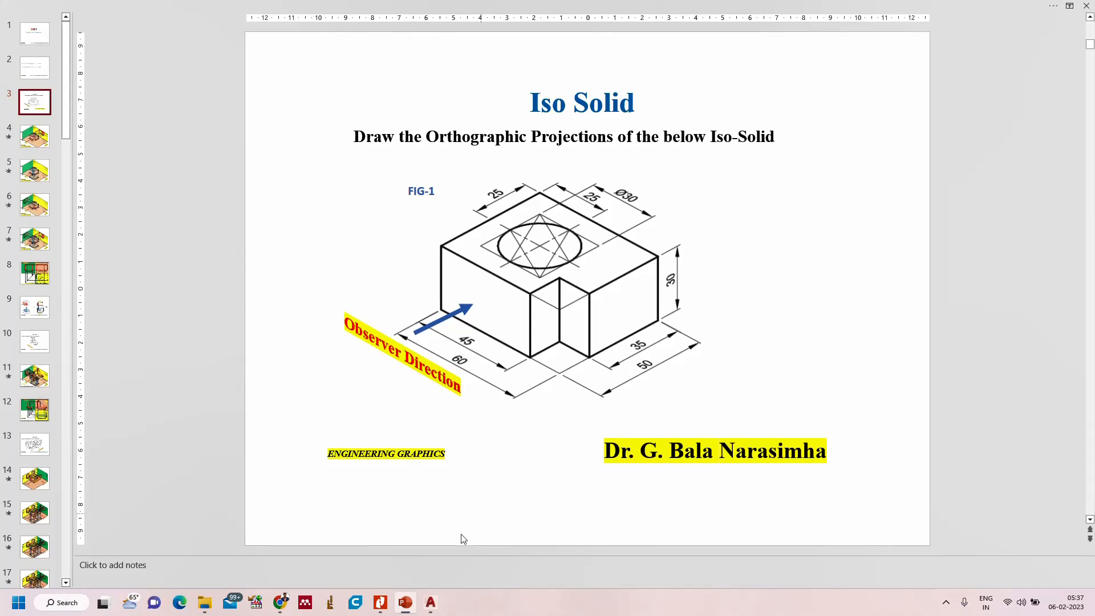
pyautogui.moveTo(432, 605)
pyautogui.click(497, 552)
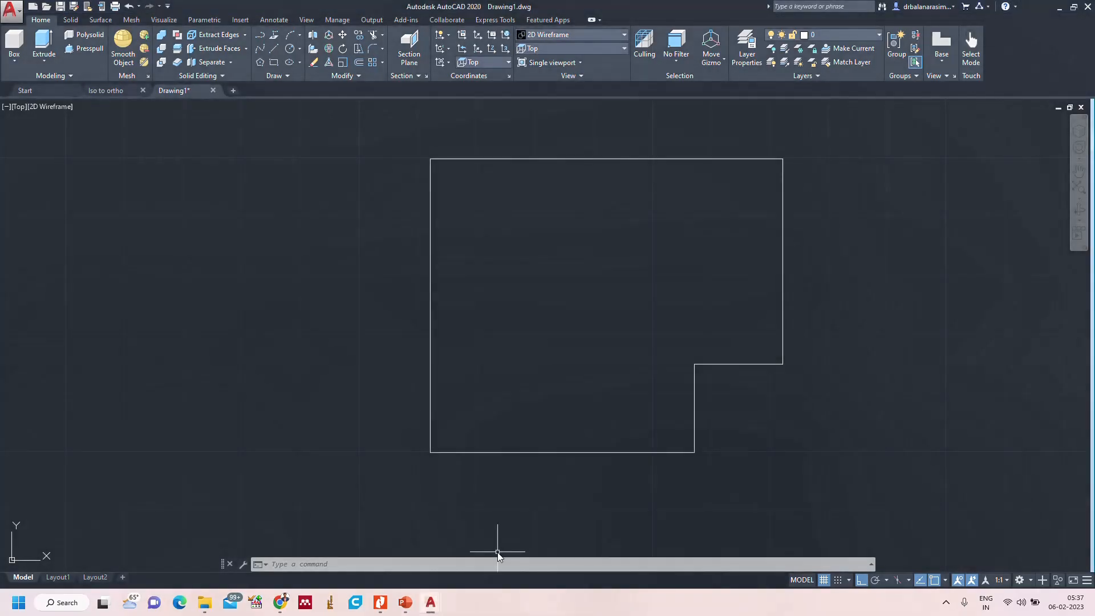
# Set the drawing's view to SE Isometric and compare its orientation with the figure on the PowerPoint slide.
pyautogui.click(597, 49)
pyautogui.click(561, 130)
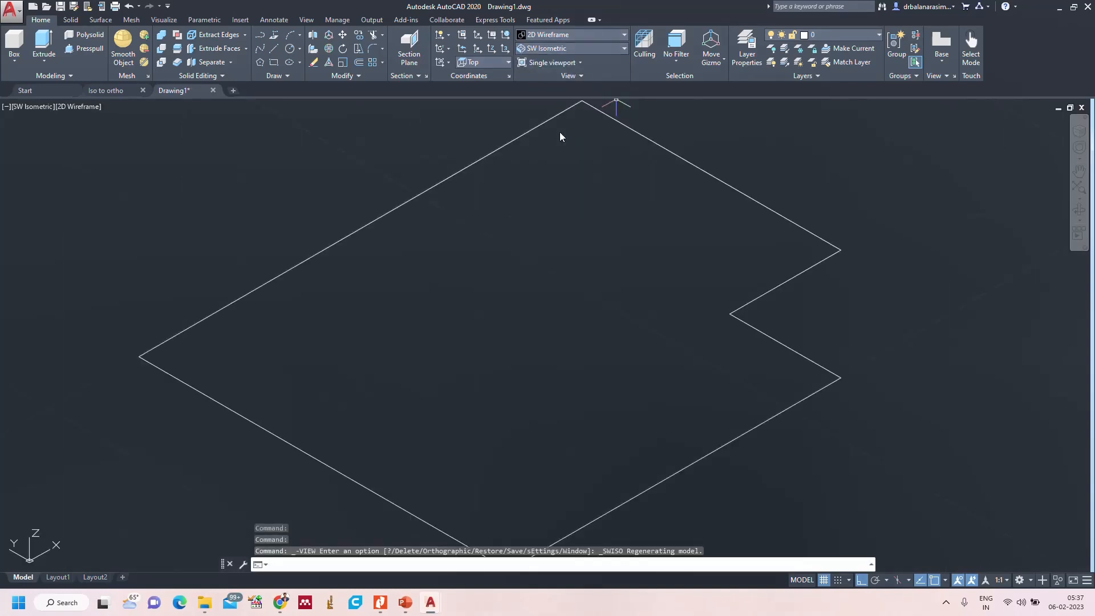
pyautogui.click(564, 48)
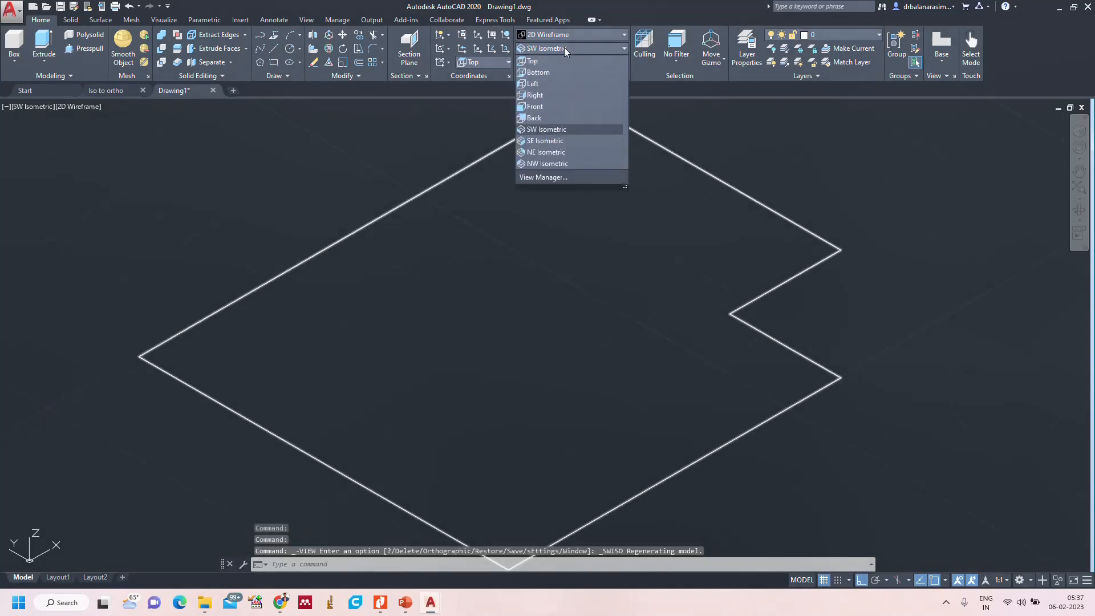
pyautogui.click(544, 141)
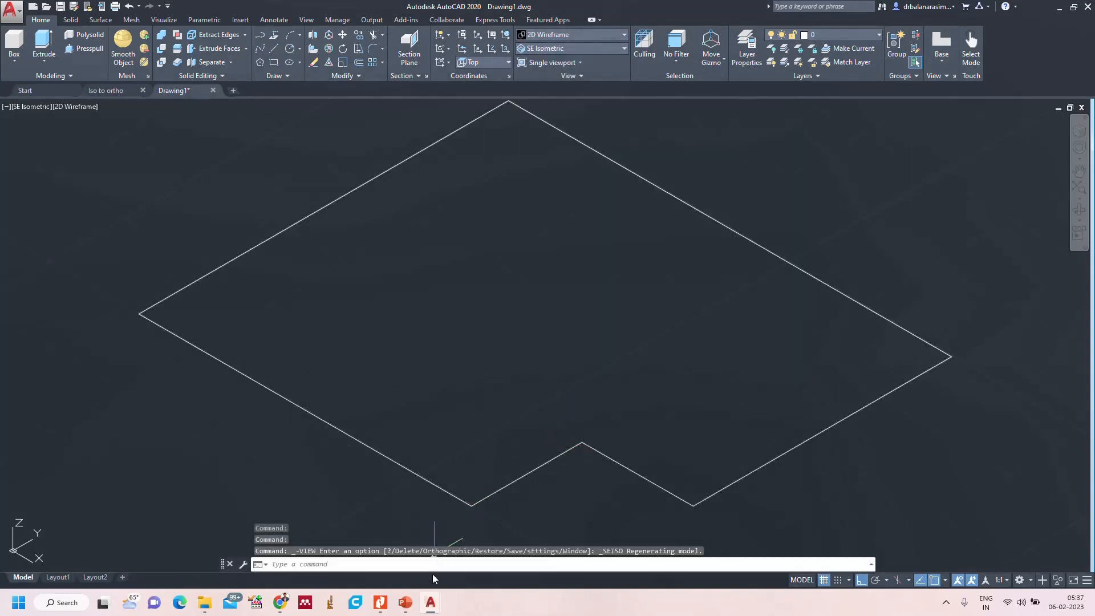
pyautogui.click(405, 602)
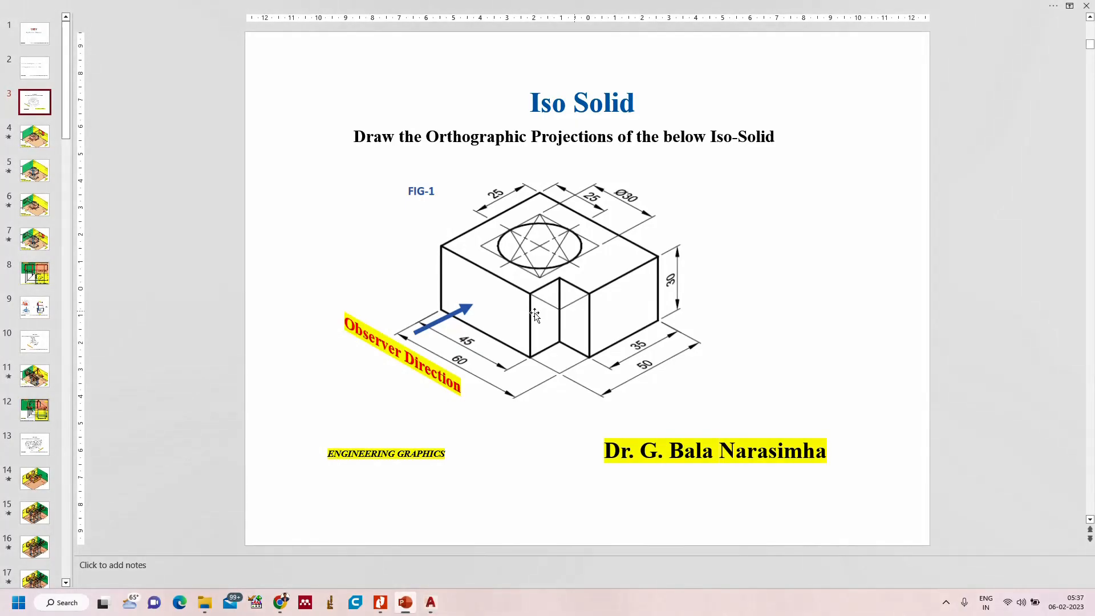
pyautogui.moveTo(430, 602)
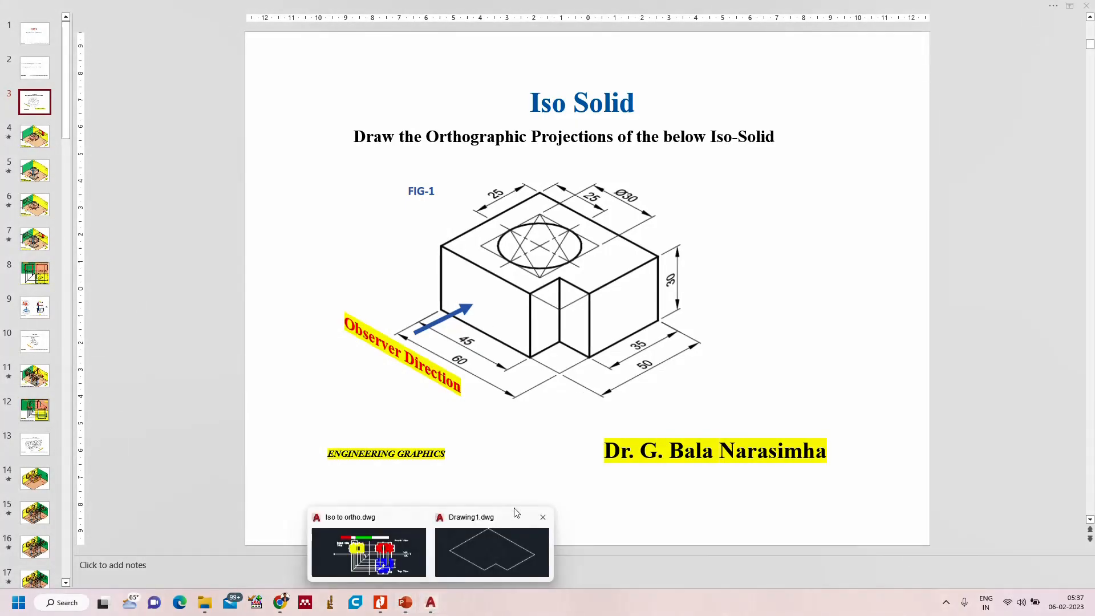
pyautogui.click(509, 536)
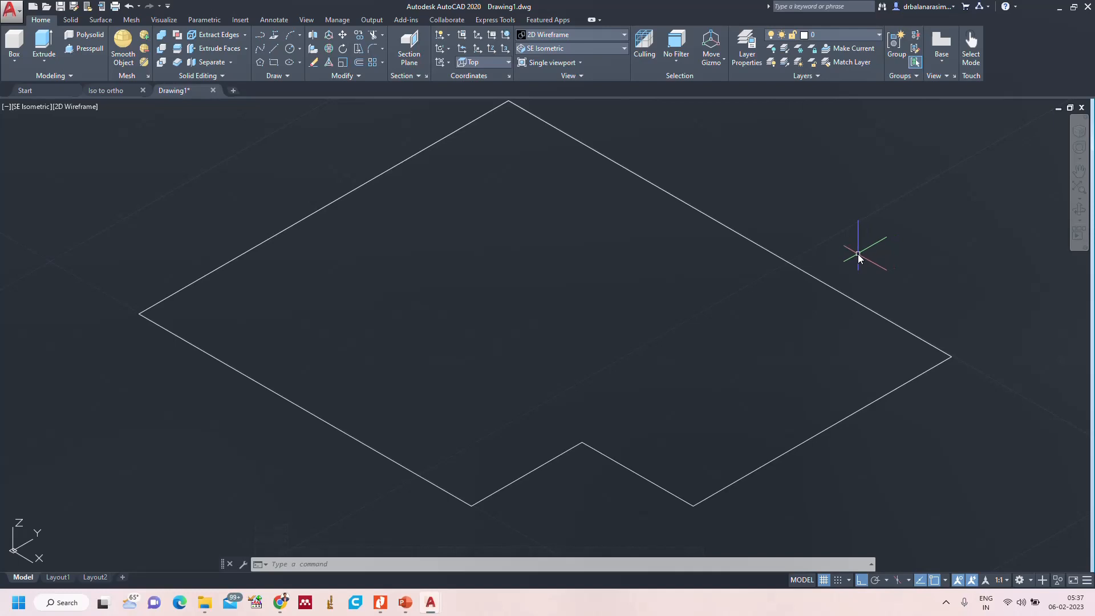
# Extrude the notched polyline outline to a height of 30.
pyautogui.write('ex')
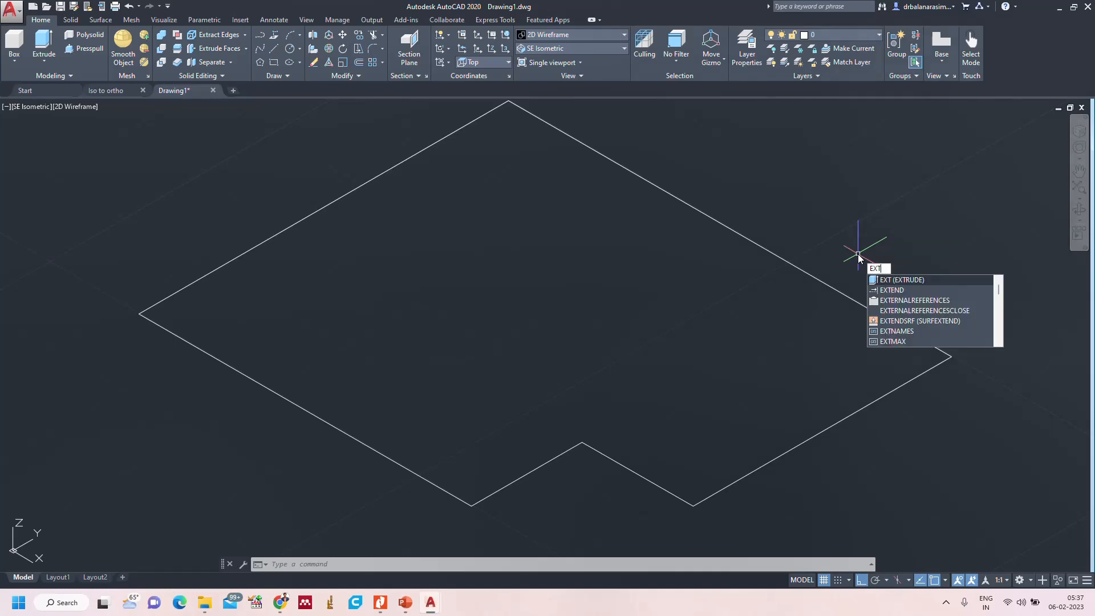
pyautogui.press('Escape')
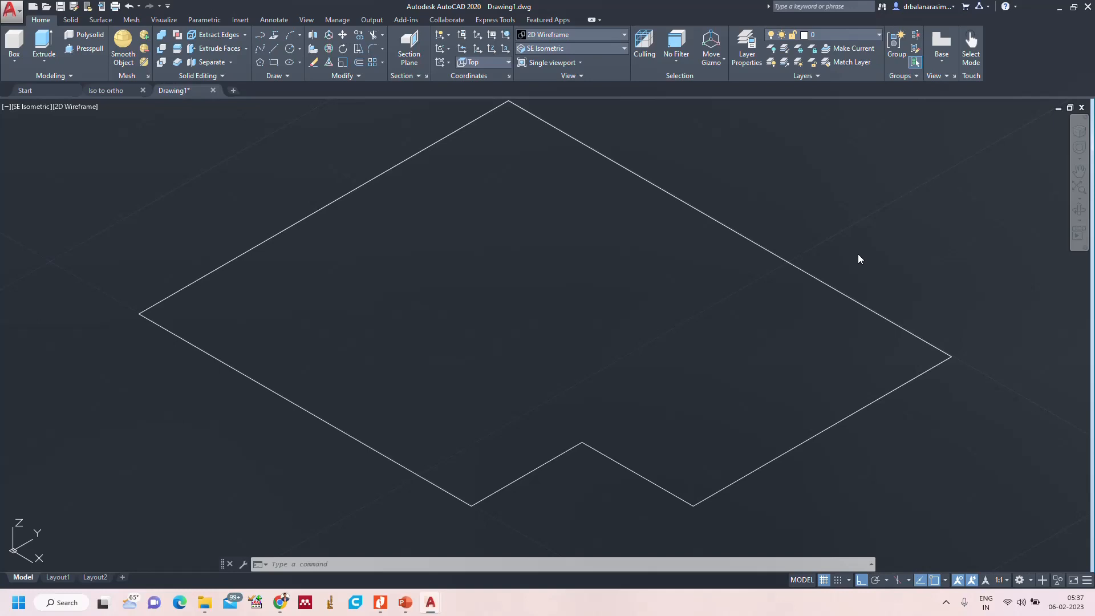
pyautogui.write('ext')
pyautogui.press('Return')
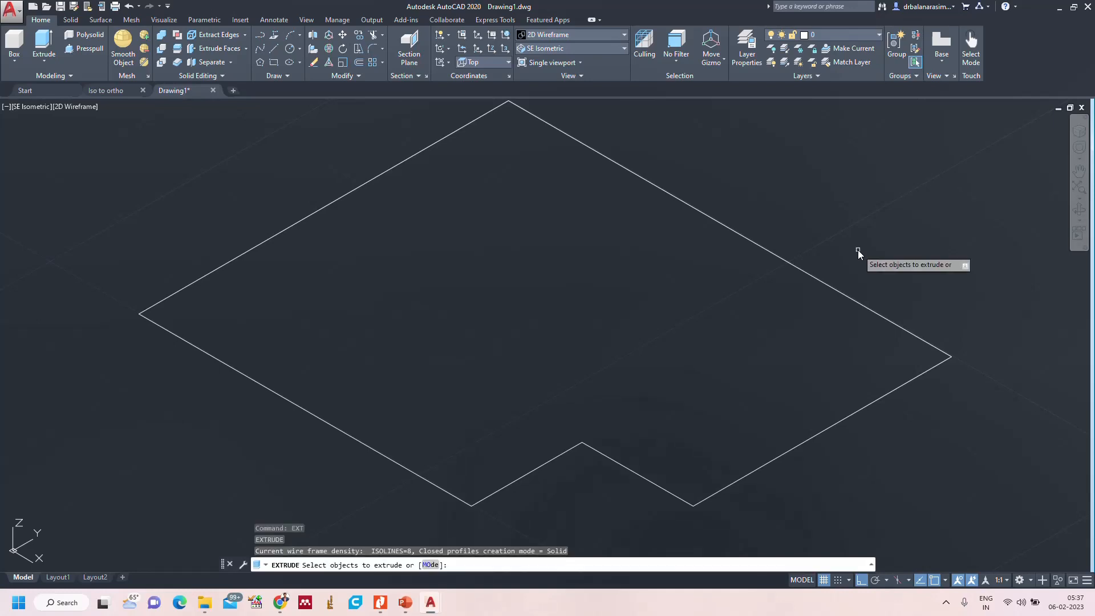
pyautogui.click(819, 281)
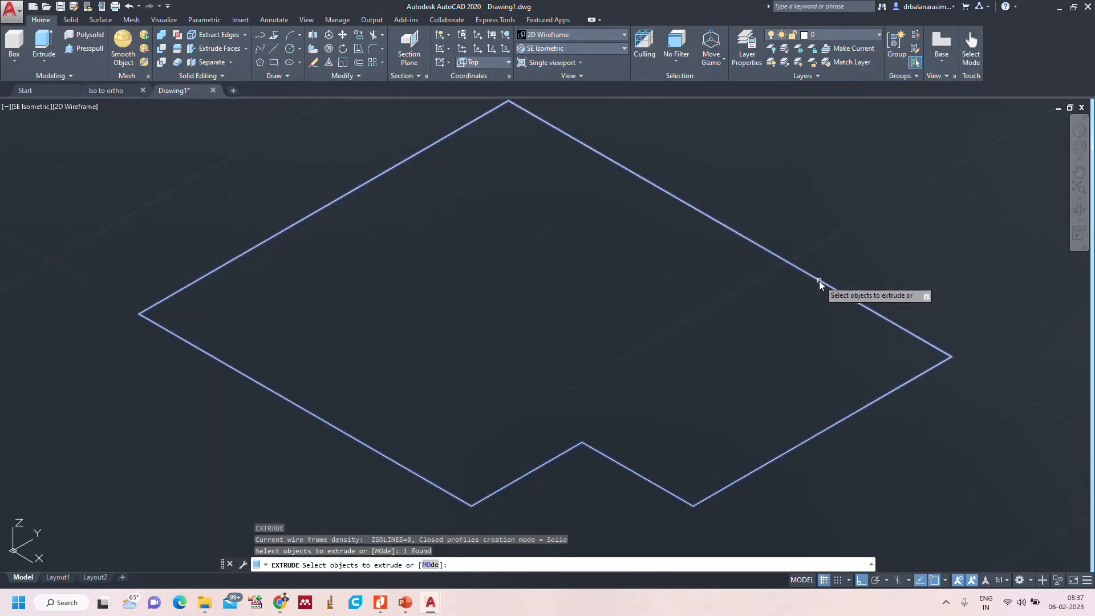
pyautogui.press('Return')
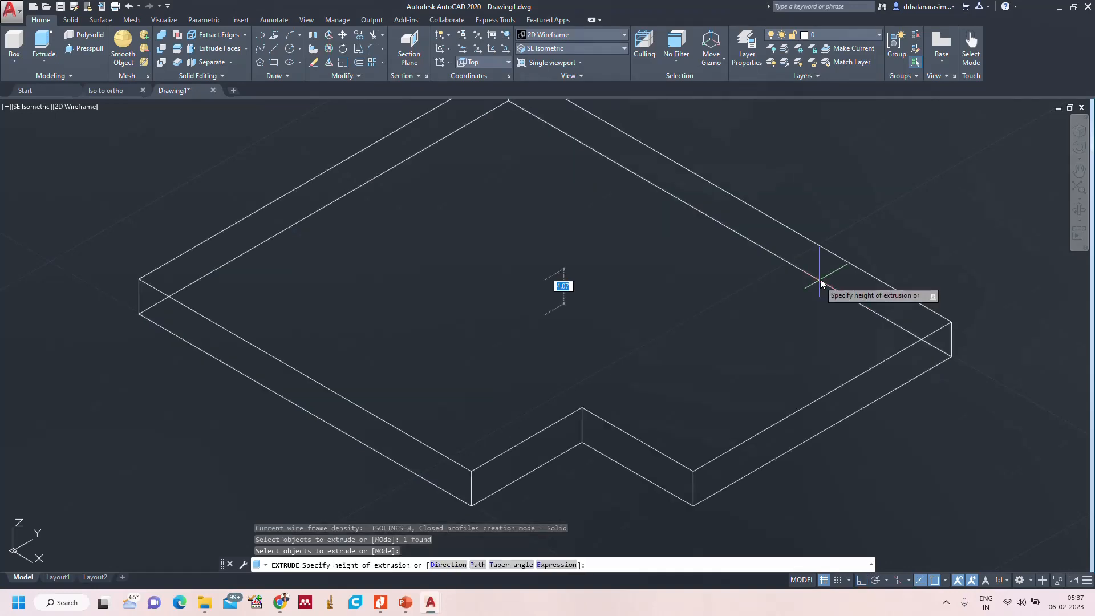
pyautogui.write('30')
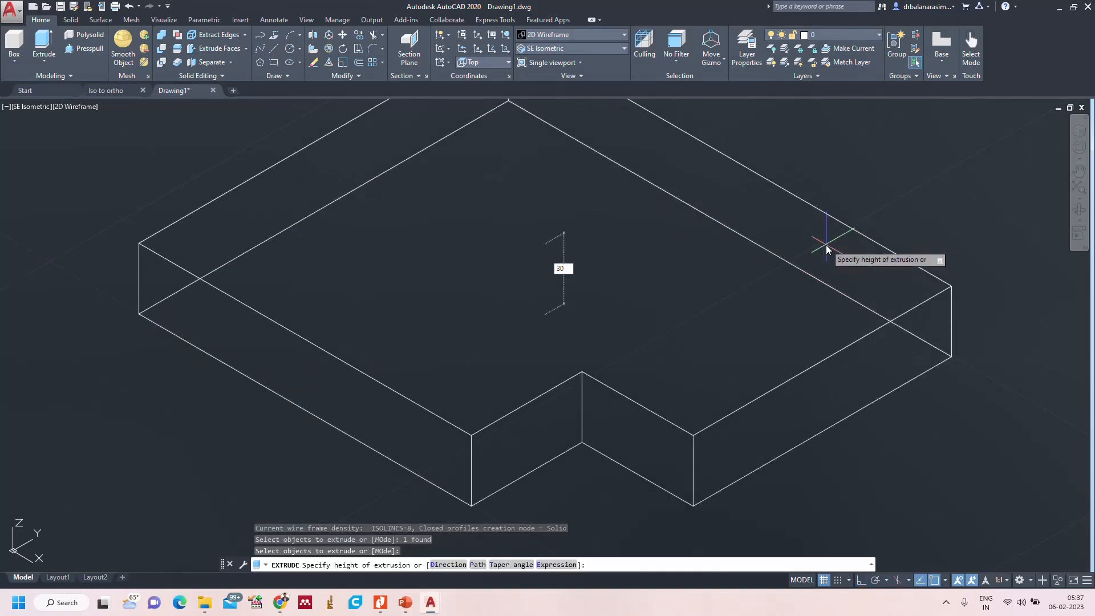
pyautogui.press('Return')
pyautogui.write('z')
pyautogui.press('Return')
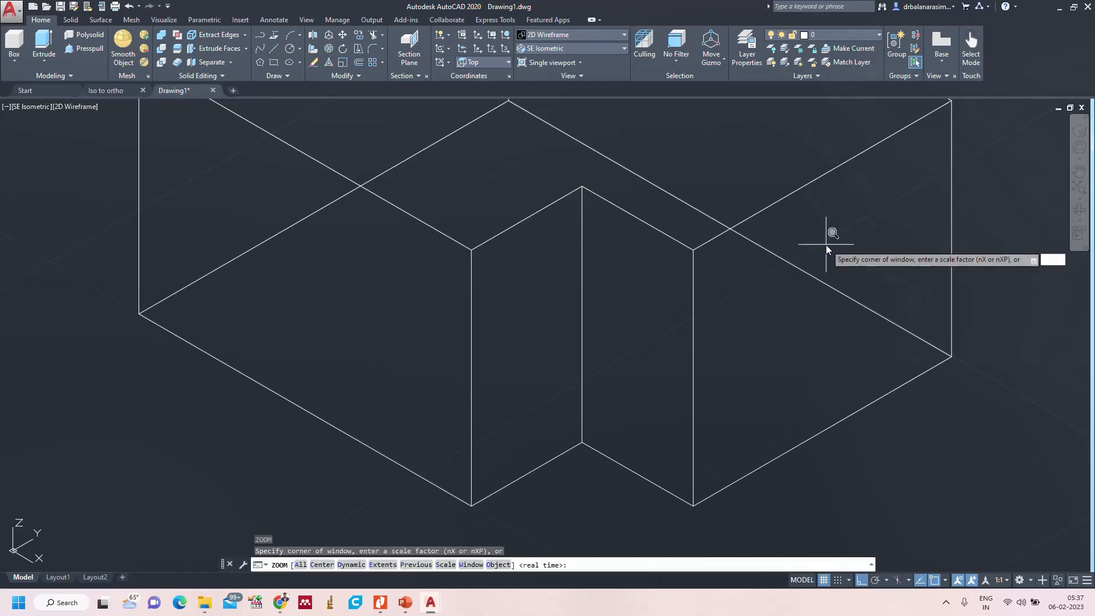
pyautogui.write('a')
pyautogui.press('Return')
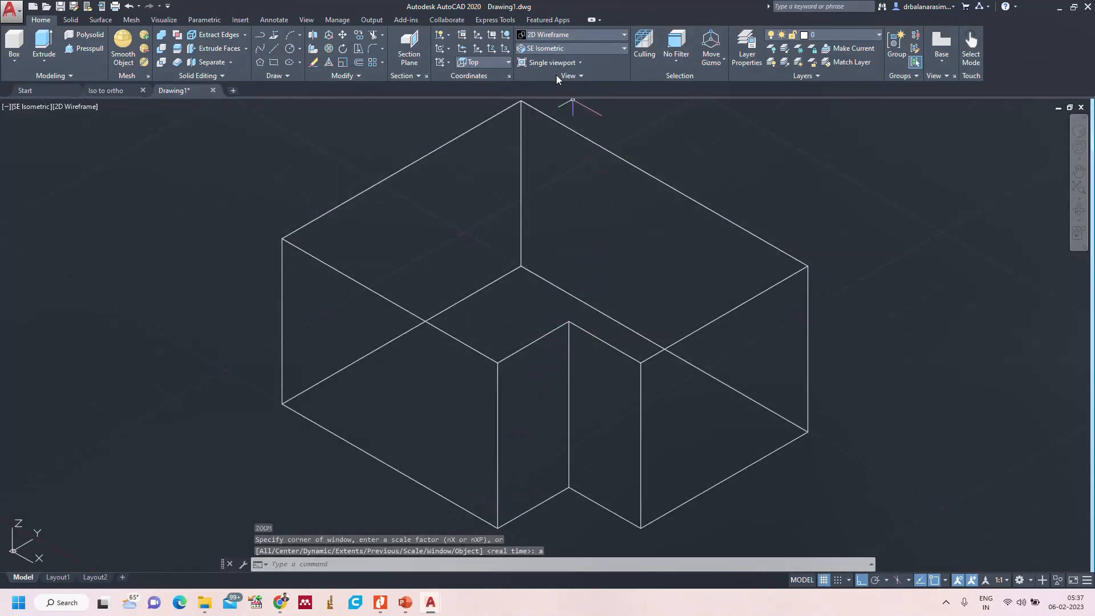
# Switch to PowerPoint to read the hole's diameter and centre distances, and return to the Drawing1 drawing in AutoCAD.
pyautogui.moveTo(418, 606)
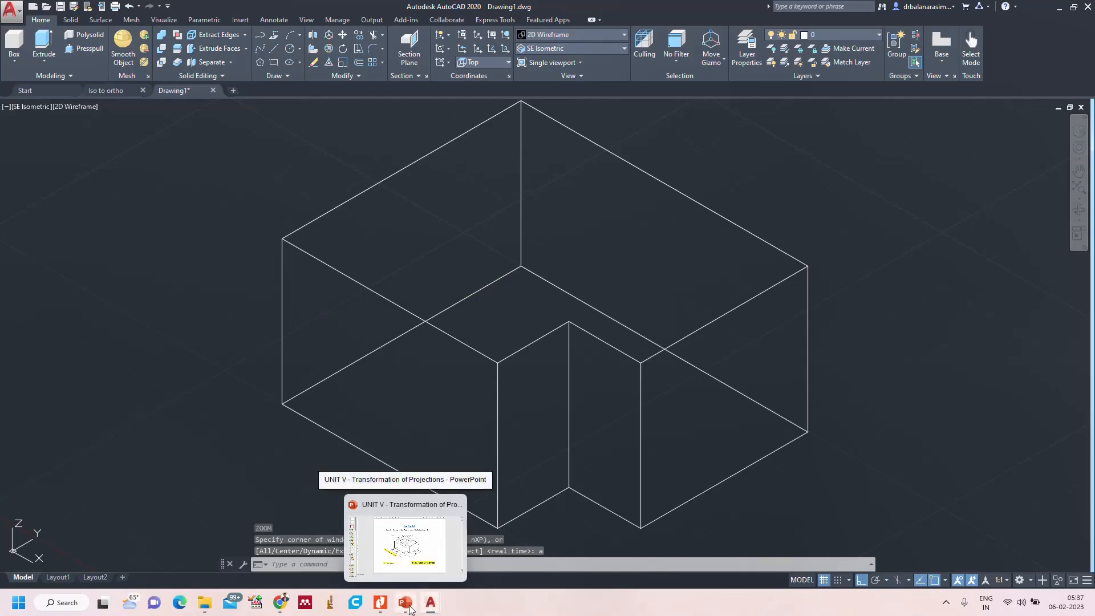
pyautogui.click(406, 552)
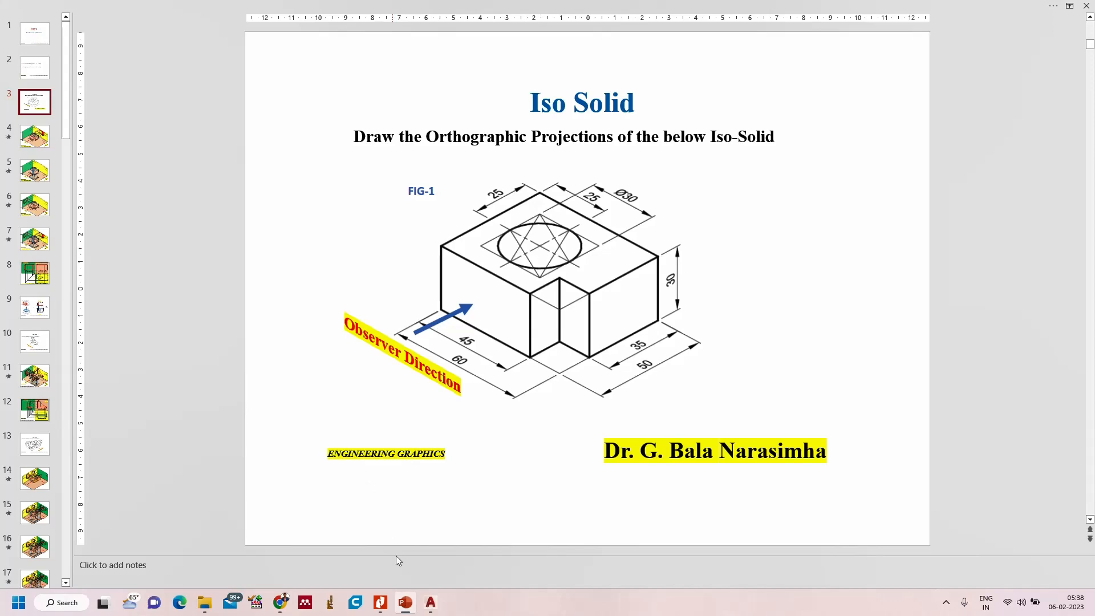
pyautogui.moveTo(432, 606)
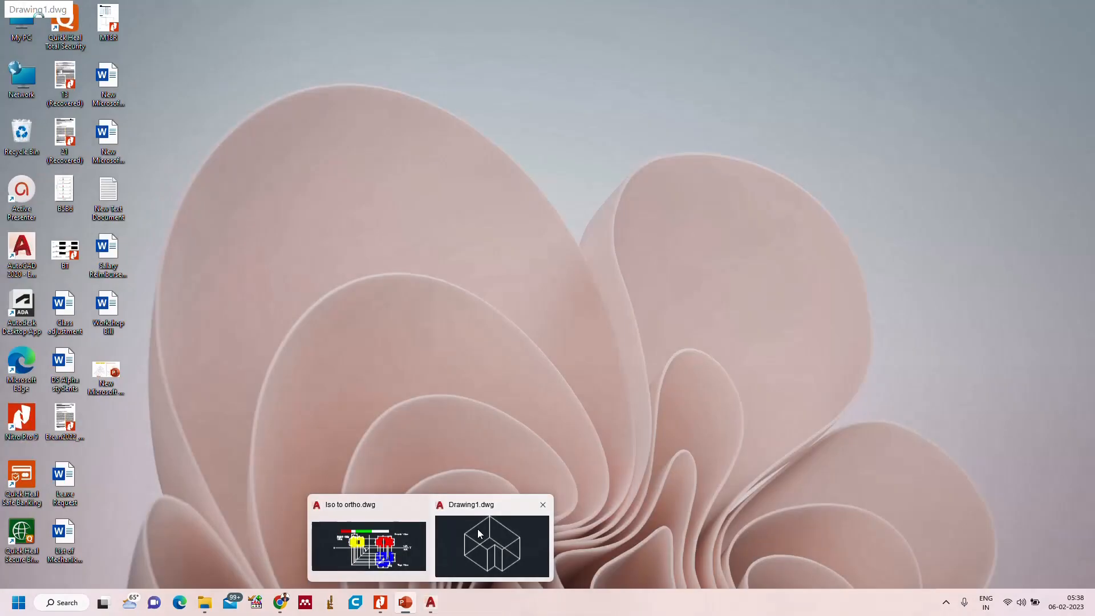
pyautogui.click(477, 531)
# In the Top view, draw guide lines from the outline's upper-left corner, 25 to the right along the edge and 25 down to the hole's centre.
pyautogui.click(597, 50)
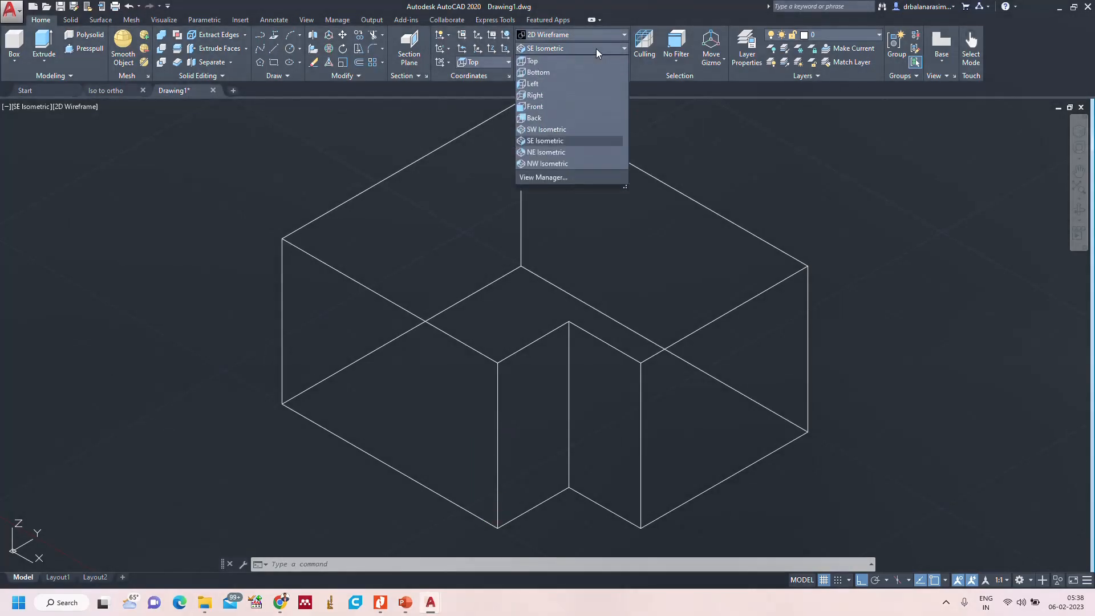
pyautogui.click(539, 63)
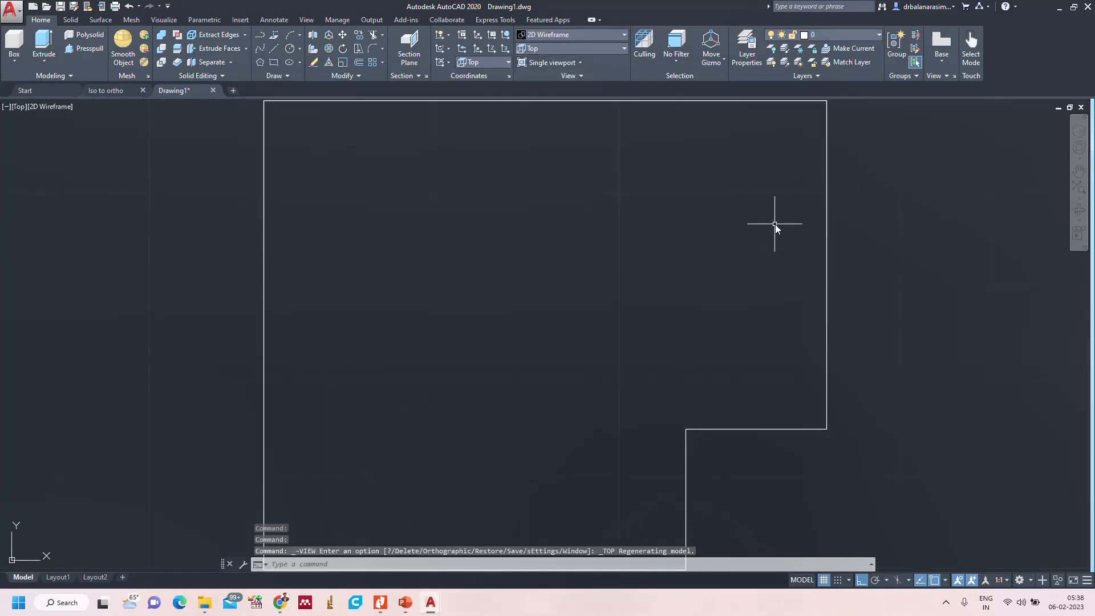
pyautogui.scroll(-2, 775, 225)
pyautogui.write('l')
pyautogui.press('Return')
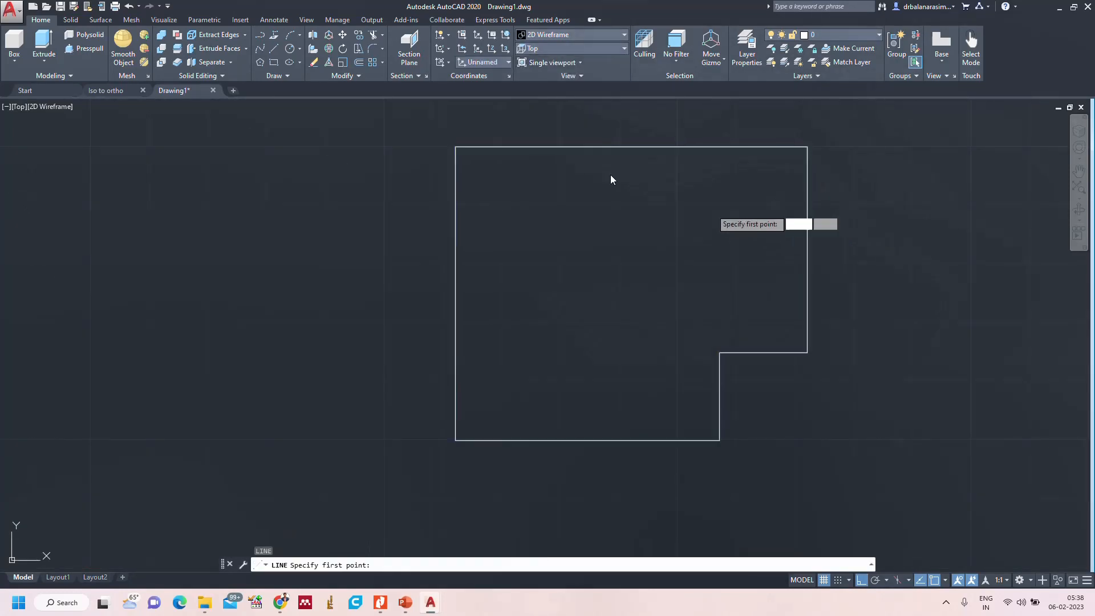
pyautogui.click(455, 148)
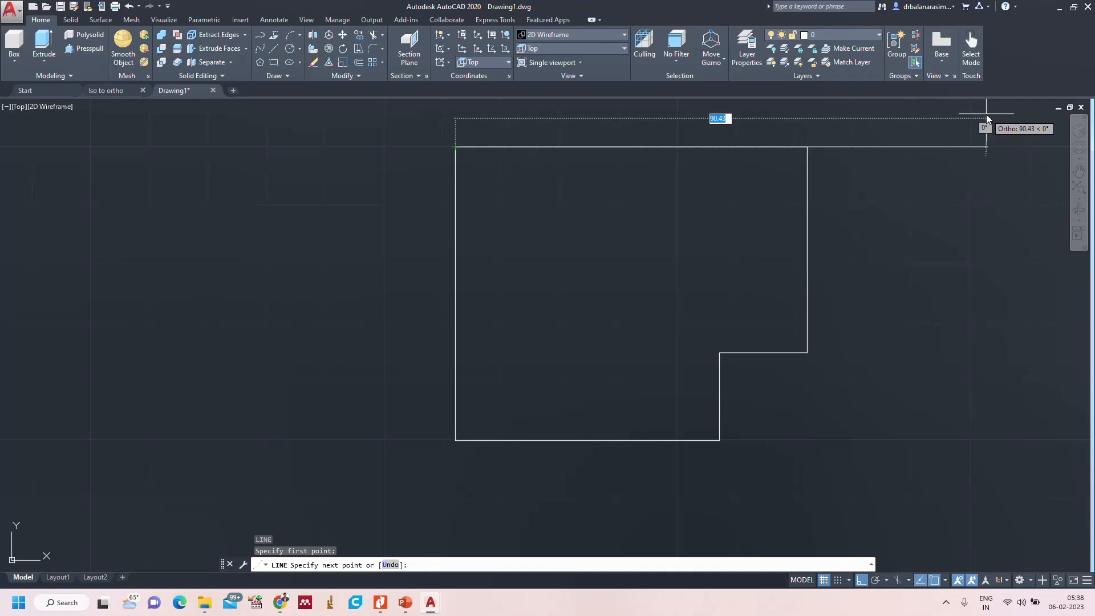
pyautogui.write('25')
pyautogui.press('Return')
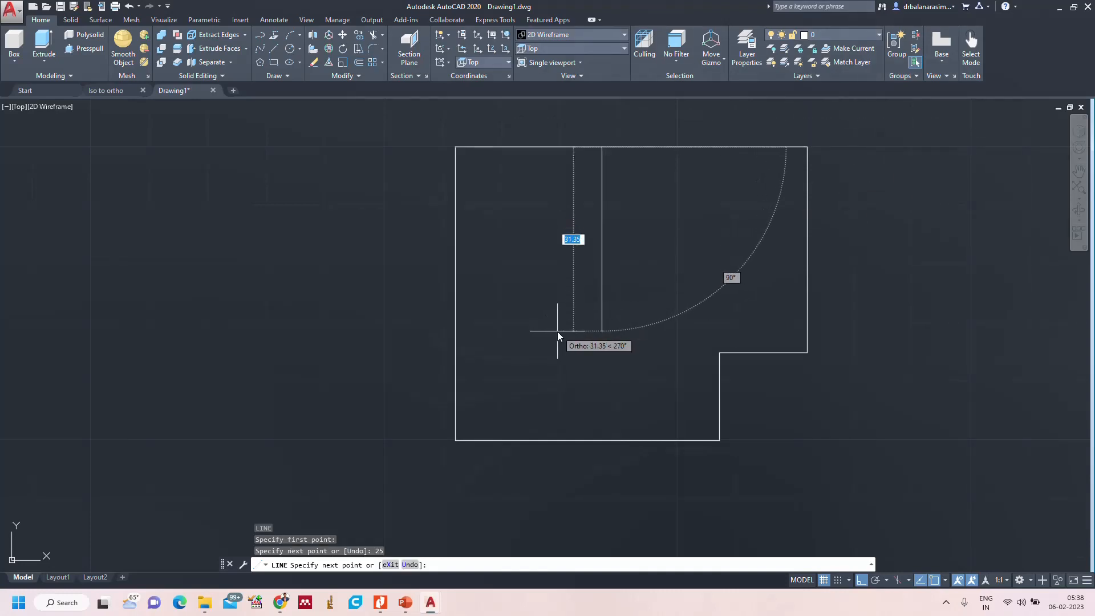
pyautogui.write('25')
pyautogui.press('Return')
pyautogui.press('Return')
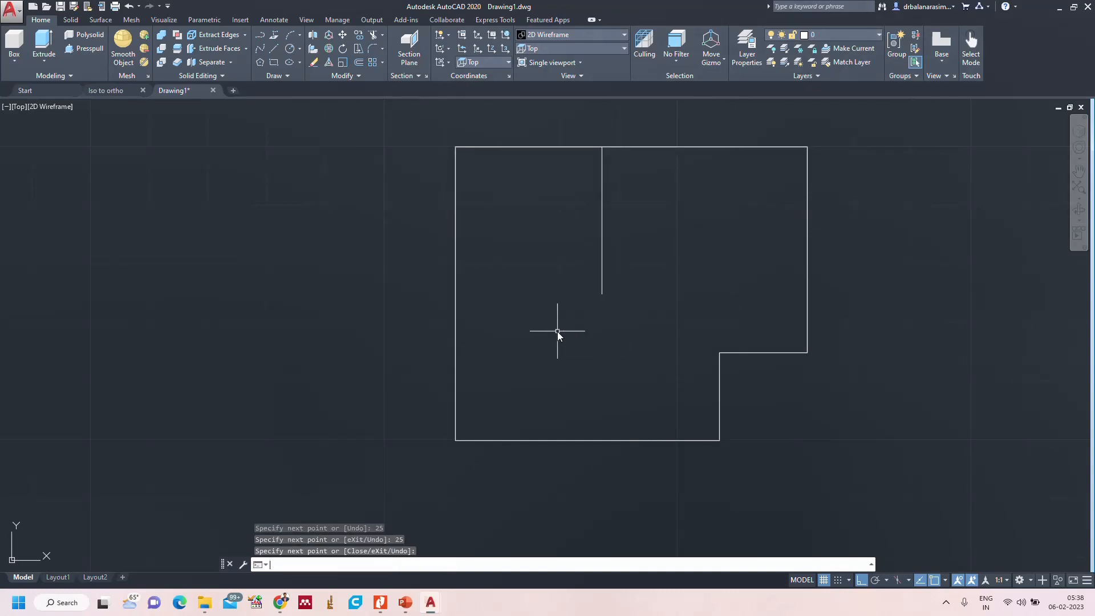
# Return to the SE Isometric view and draw a circle of radius 15 centred on the free end of the guide line.
pyautogui.click(588, 50)
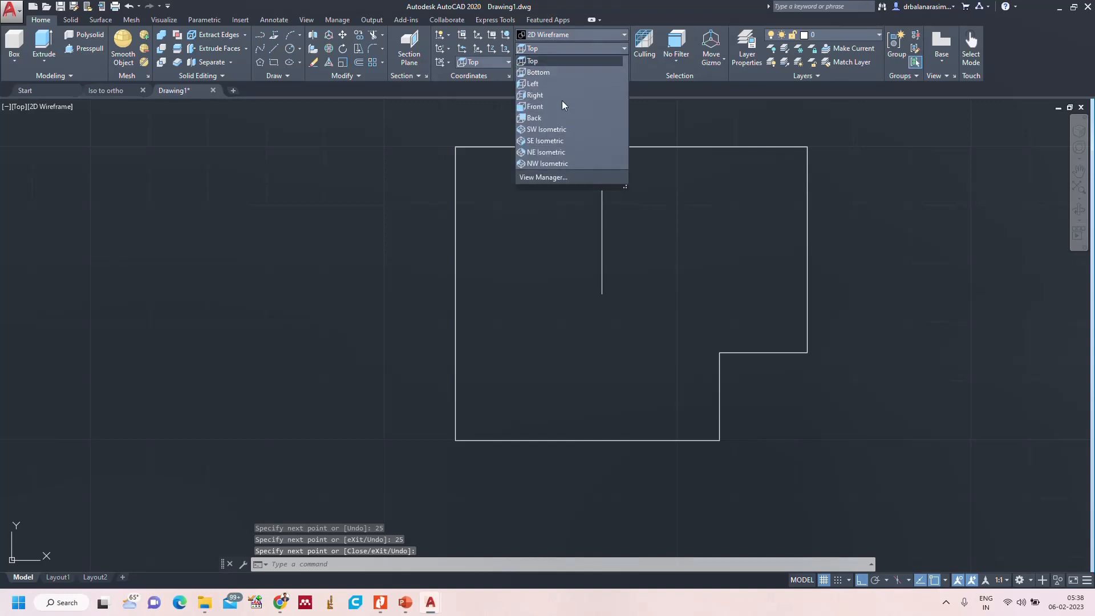
pyautogui.click(551, 138)
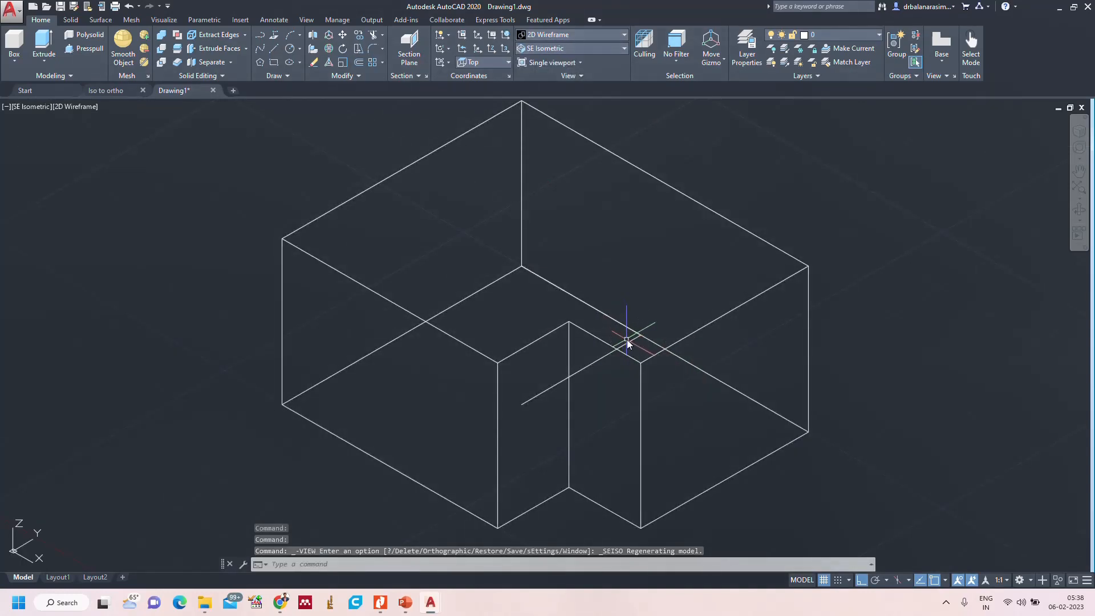
pyautogui.write('c')
pyautogui.press('Return')
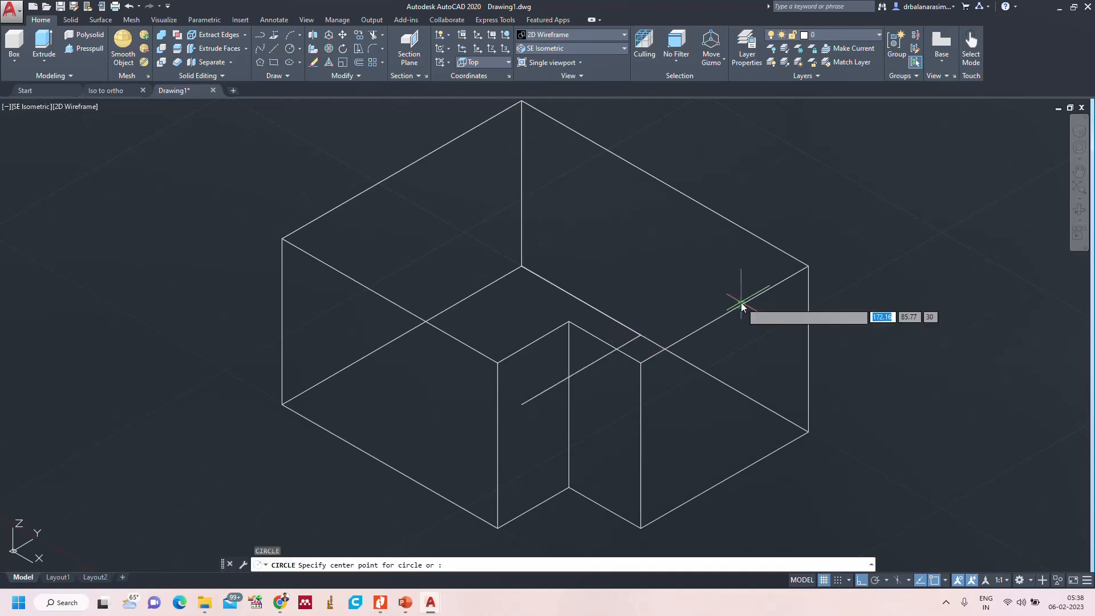
pyautogui.click(521, 404)
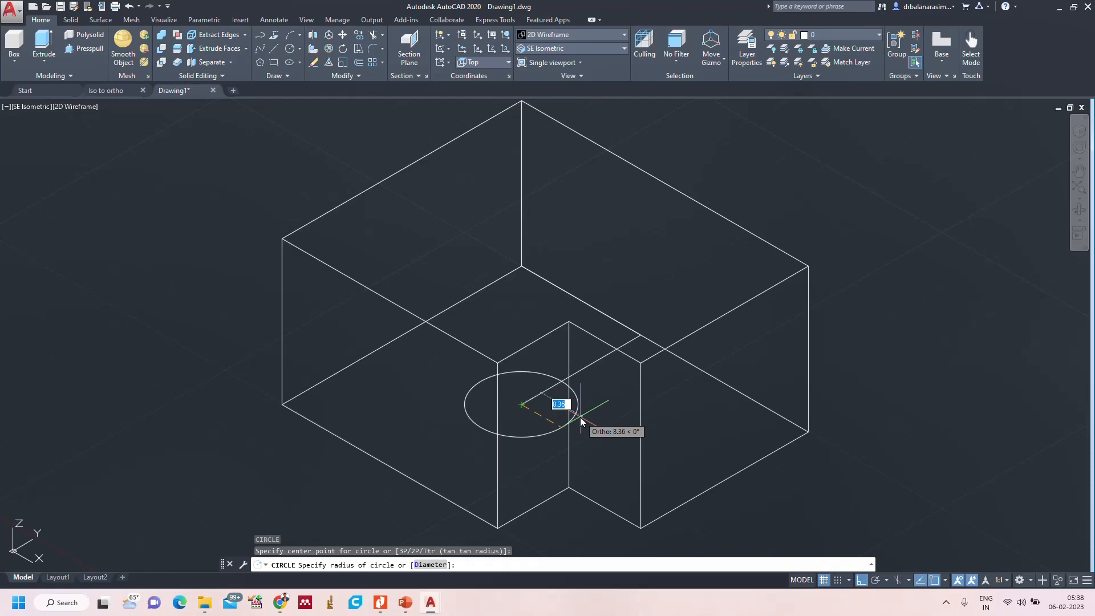
pyautogui.write('15')
pyautogui.press('Return')
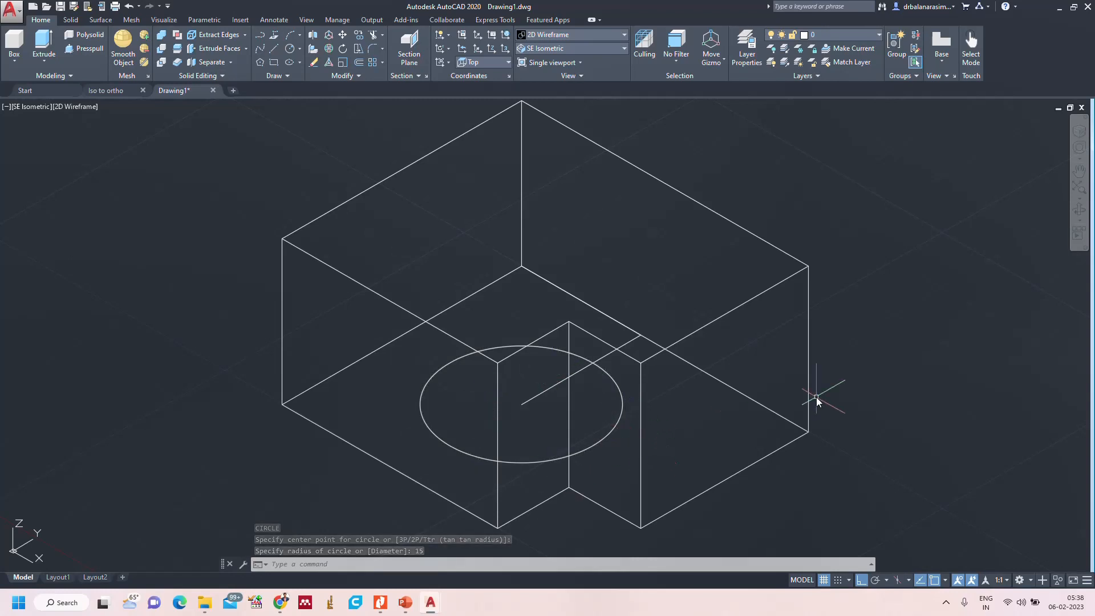
# Extrude the circle to a height of 30 to form a cylinder inside the block.
pyautogui.write('ex')
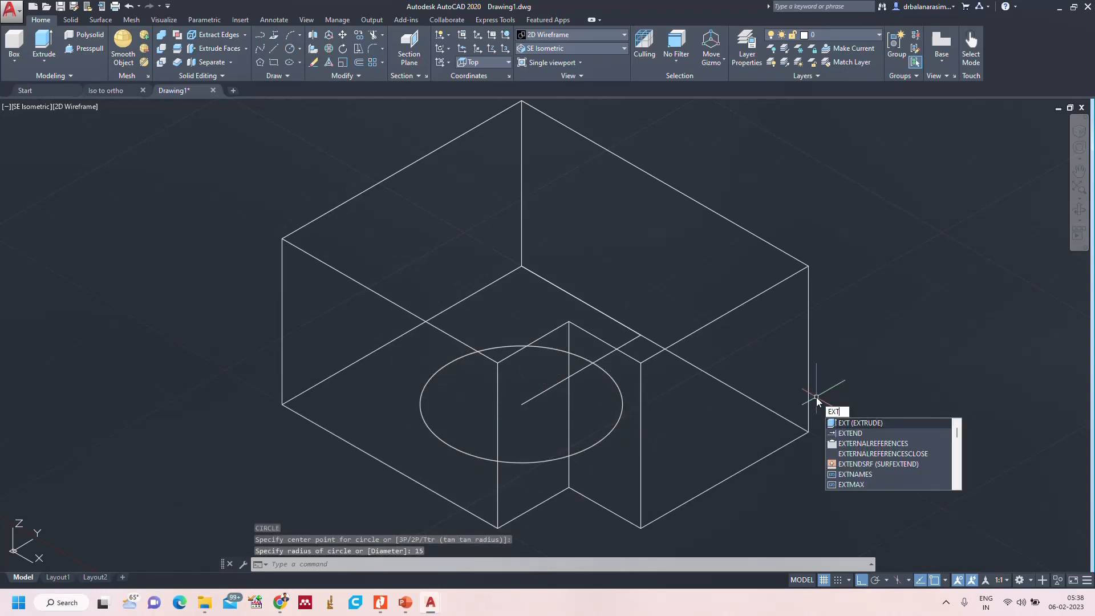
pyautogui.press('Return')
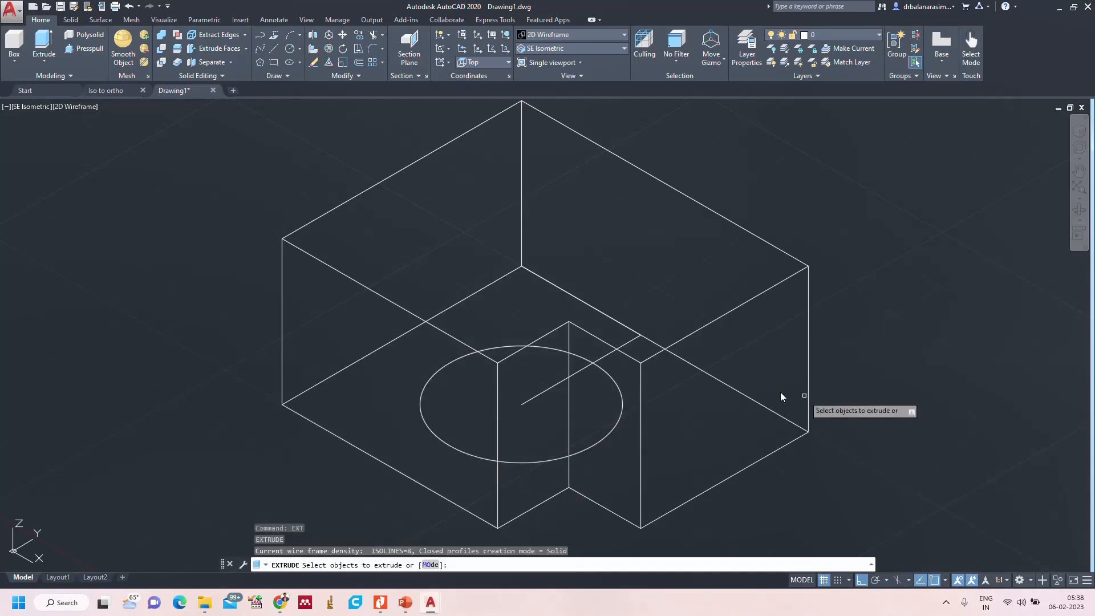
pyautogui.click(604, 439)
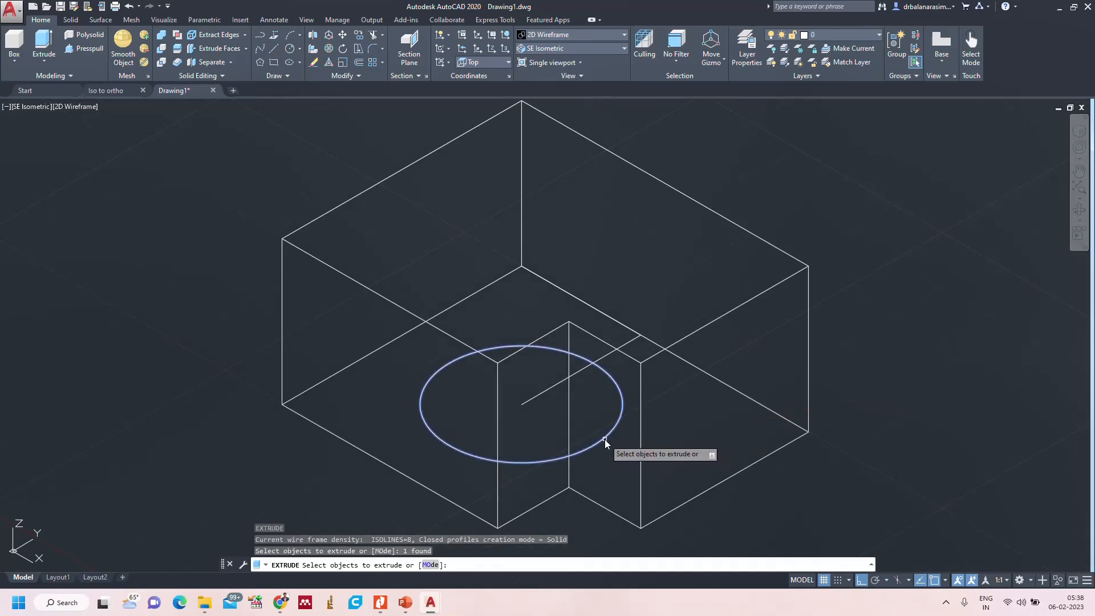
pyautogui.press('Return')
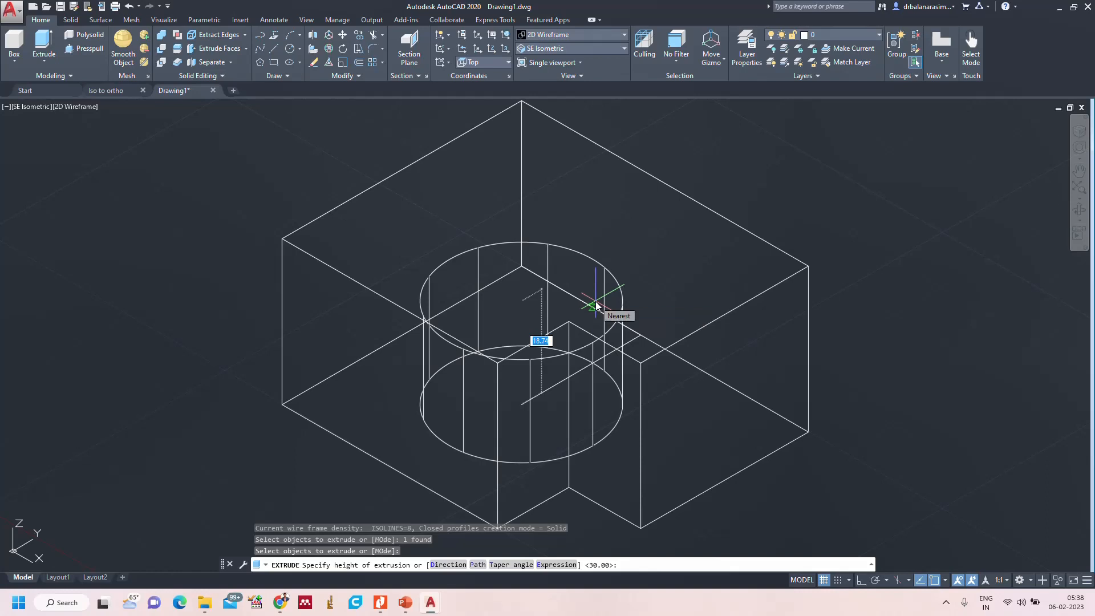
pyautogui.write('30')
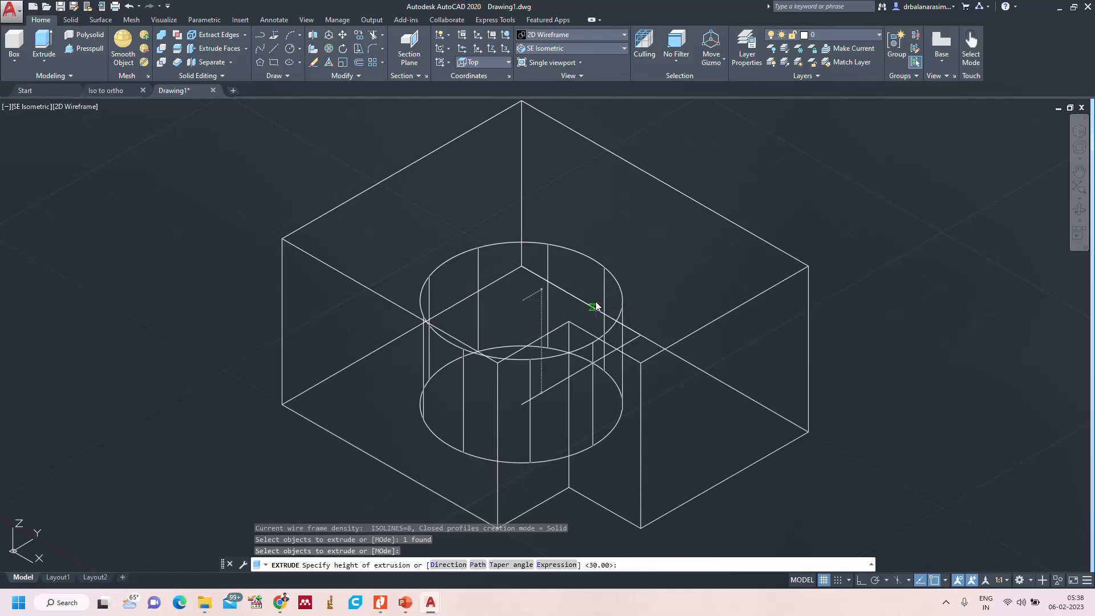
pyautogui.press('Return')
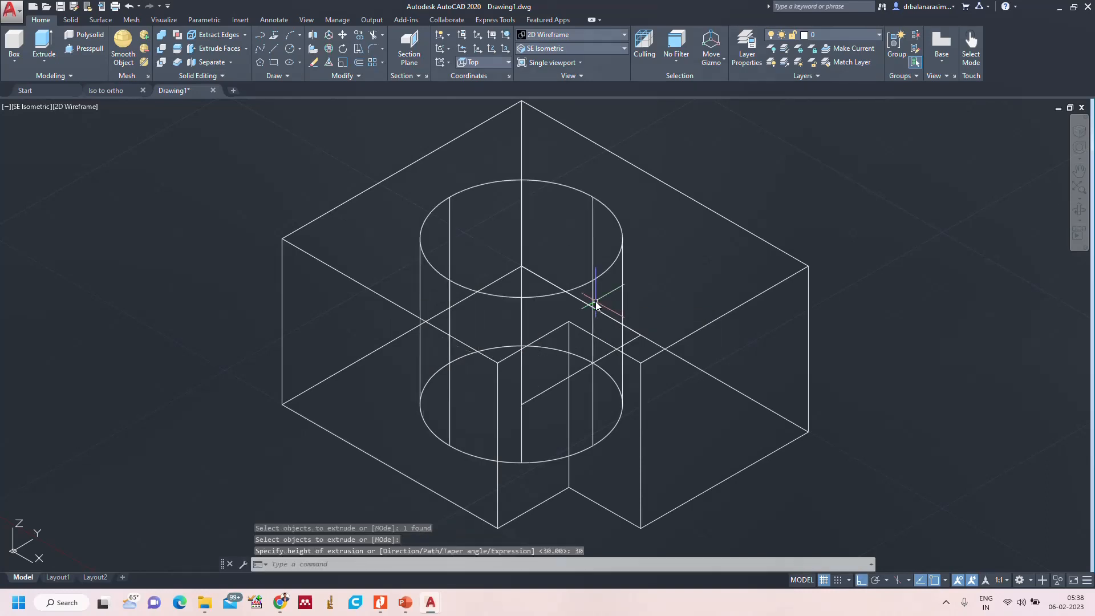
# Display the block and cylinder in the X-Ray visual style.
pyautogui.click(581, 35)
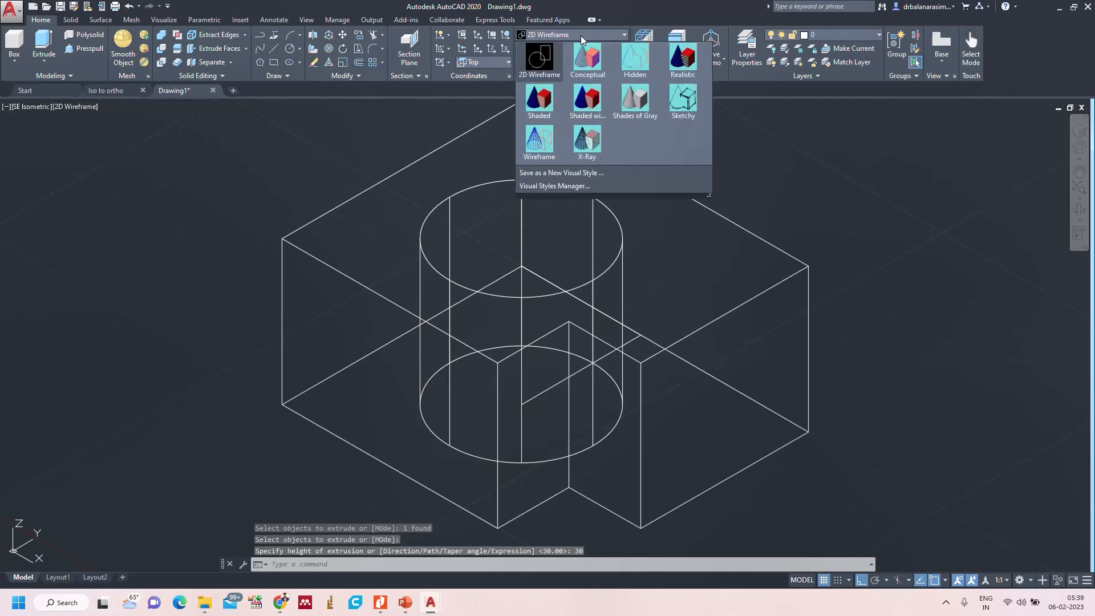
pyautogui.click(585, 139)
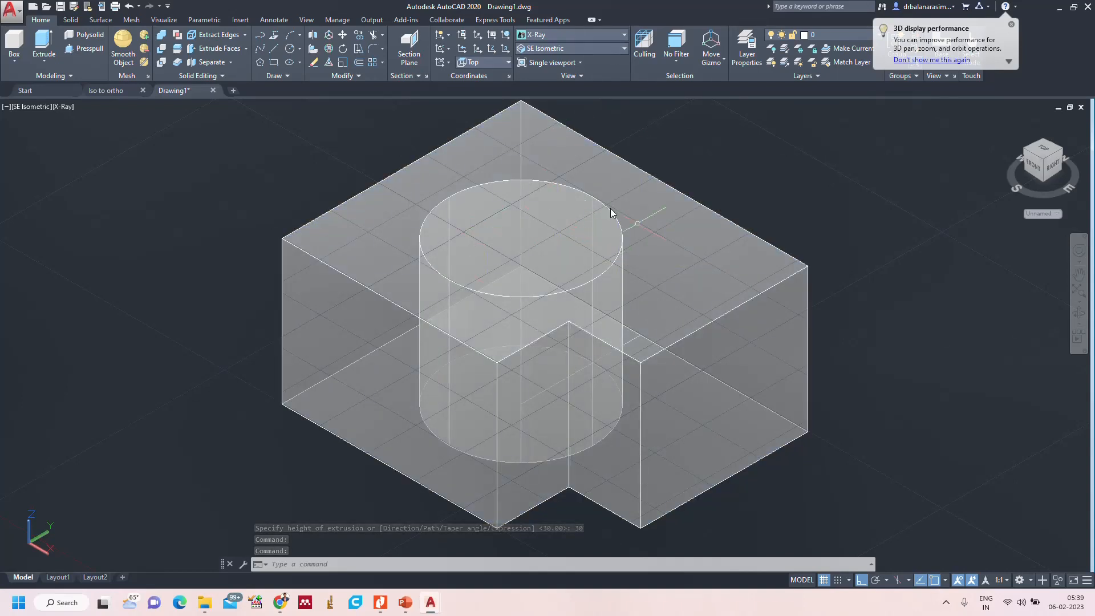
pyautogui.press('Escape')
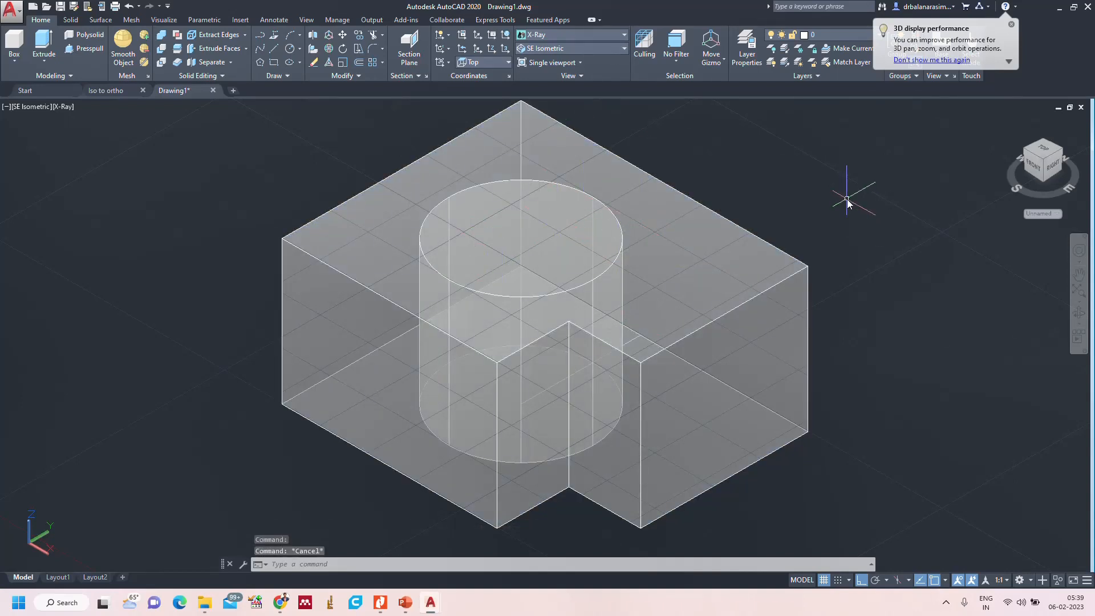
# Subtract the cylinder from the notched block to cut the circular through hole.
pyautogui.write('subtract')
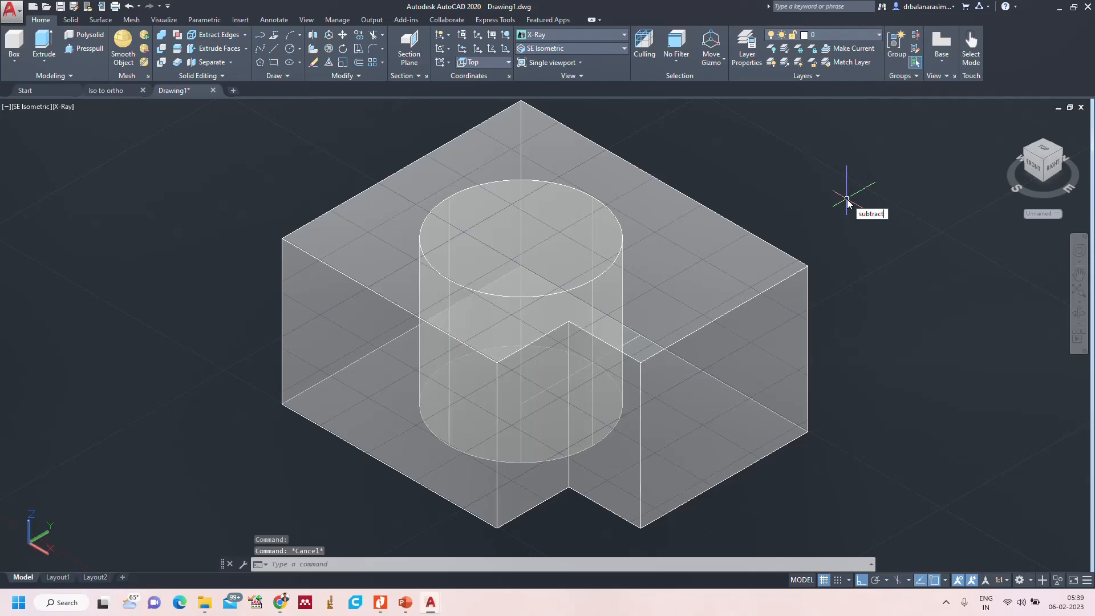
pyautogui.press('Return')
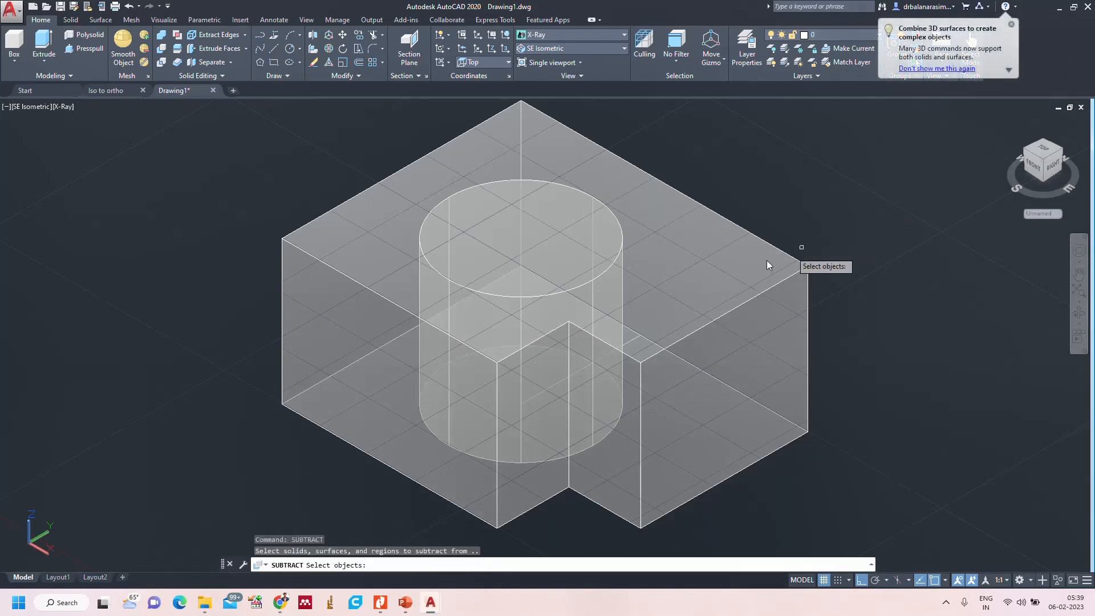
pyautogui.click(765, 260)
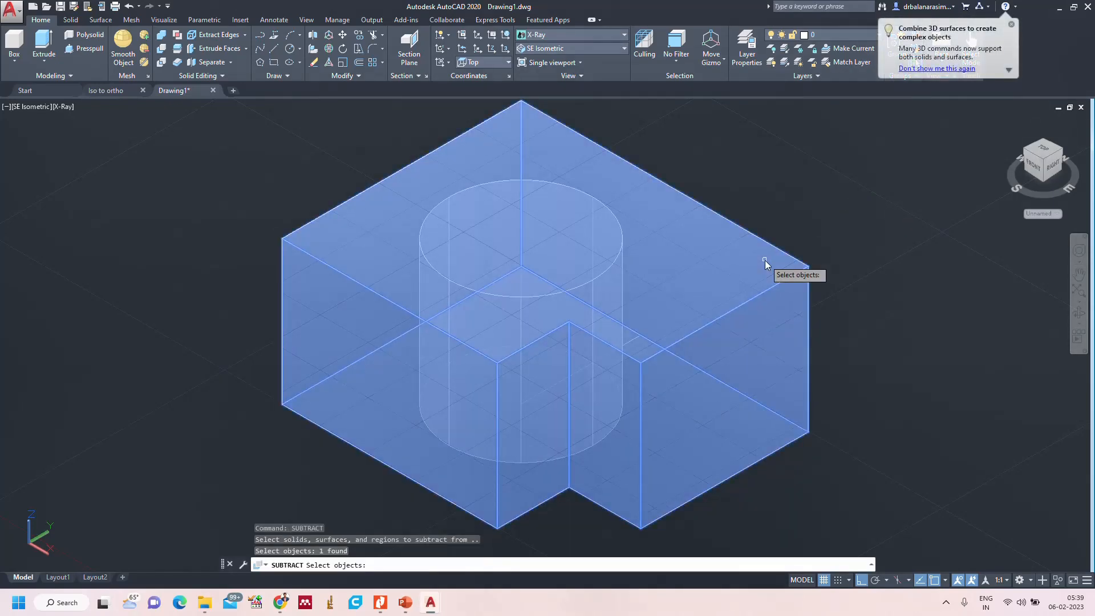
pyautogui.press('Return')
pyautogui.click(557, 191)
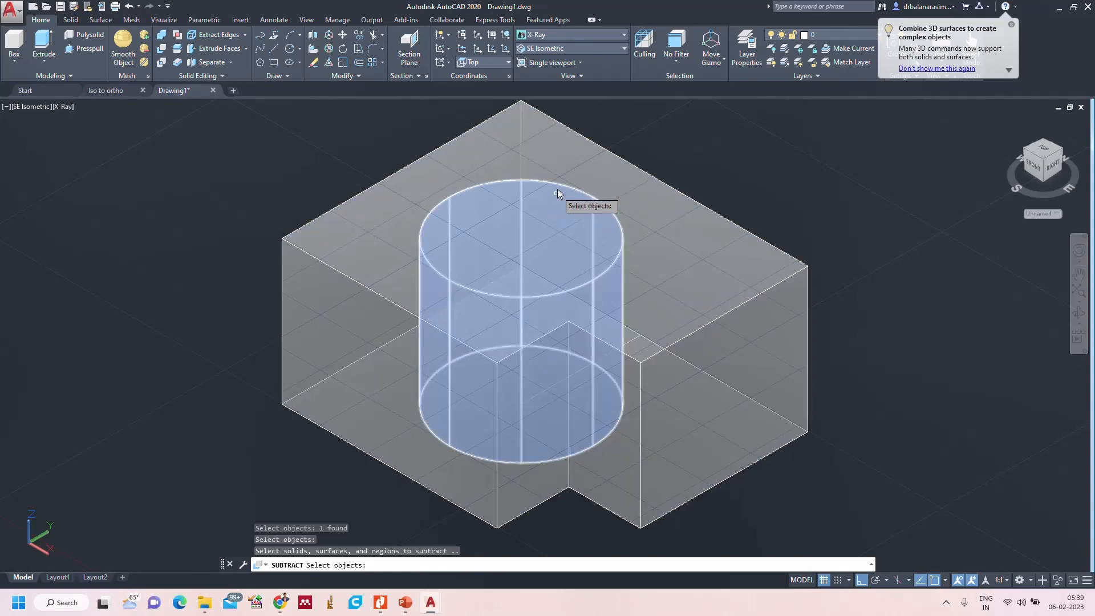
pyautogui.click(586, 199)
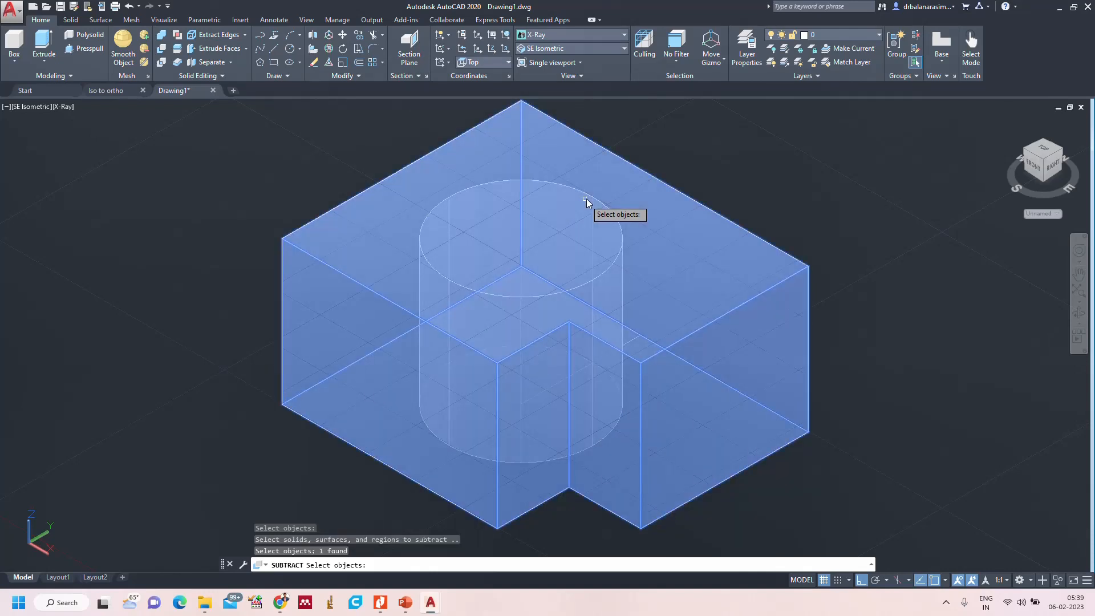
pyautogui.click(586, 193)
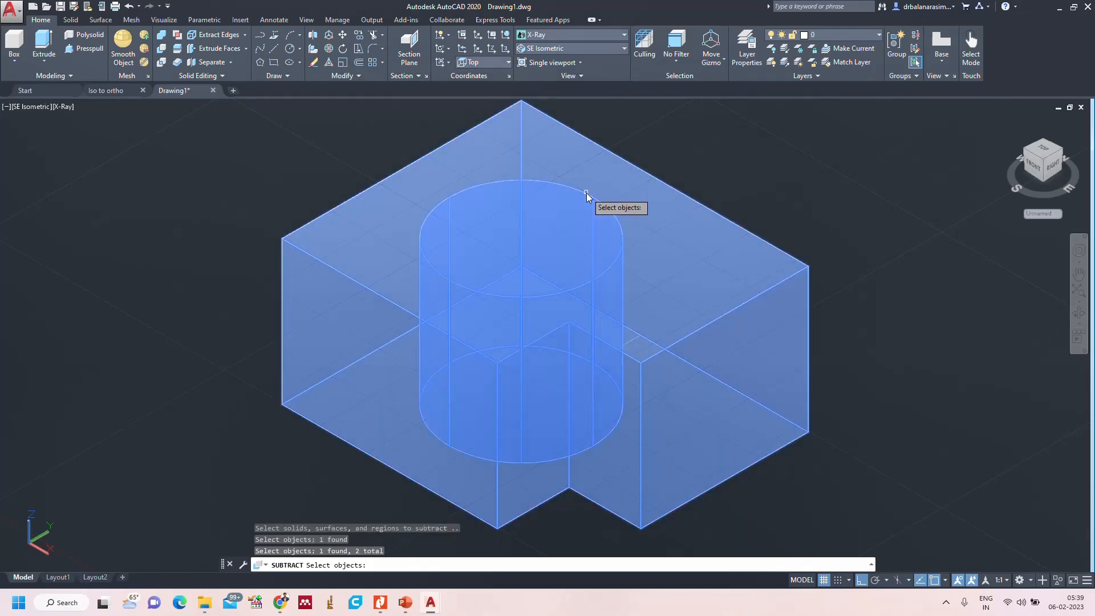
pyautogui.press('Return')
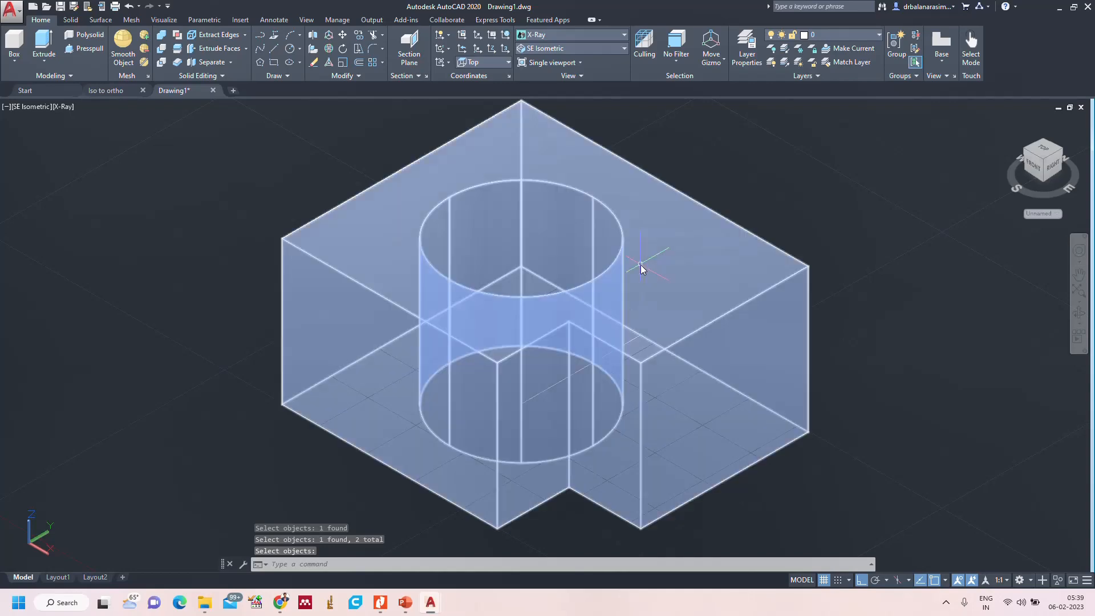
# Orbit the solid to inspect it from the side, and restore the SE Isometric view.
pyautogui.click(1080, 313)
pyautogui.moveTo(936, 281); pyautogui.dragTo(948, 201)
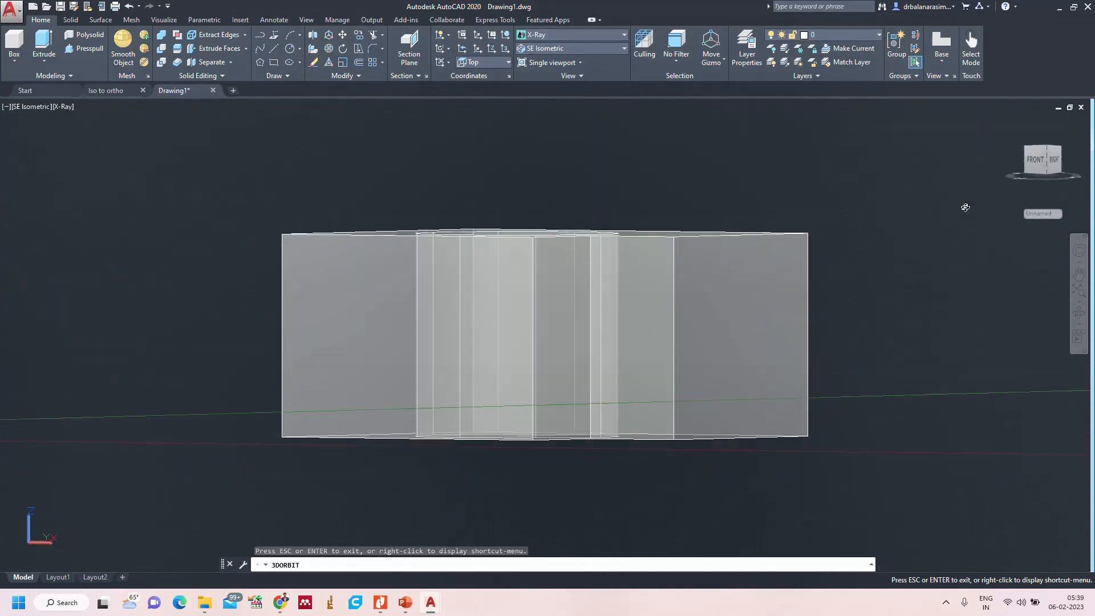
pyautogui.press('Escape')
pyautogui.click(544, 48)
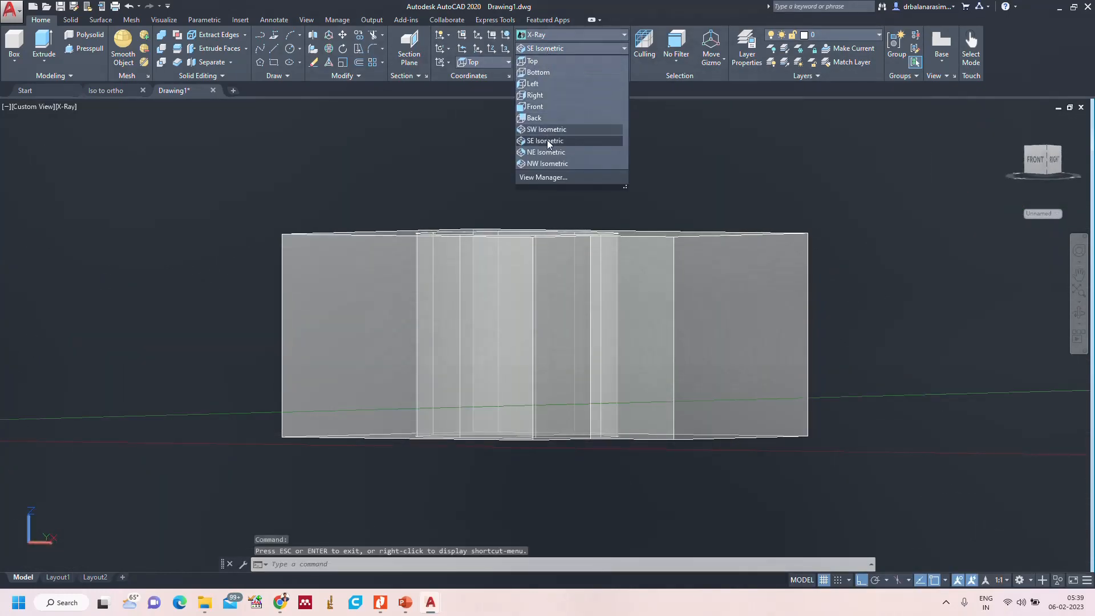
pyautogui.click(546, 145)
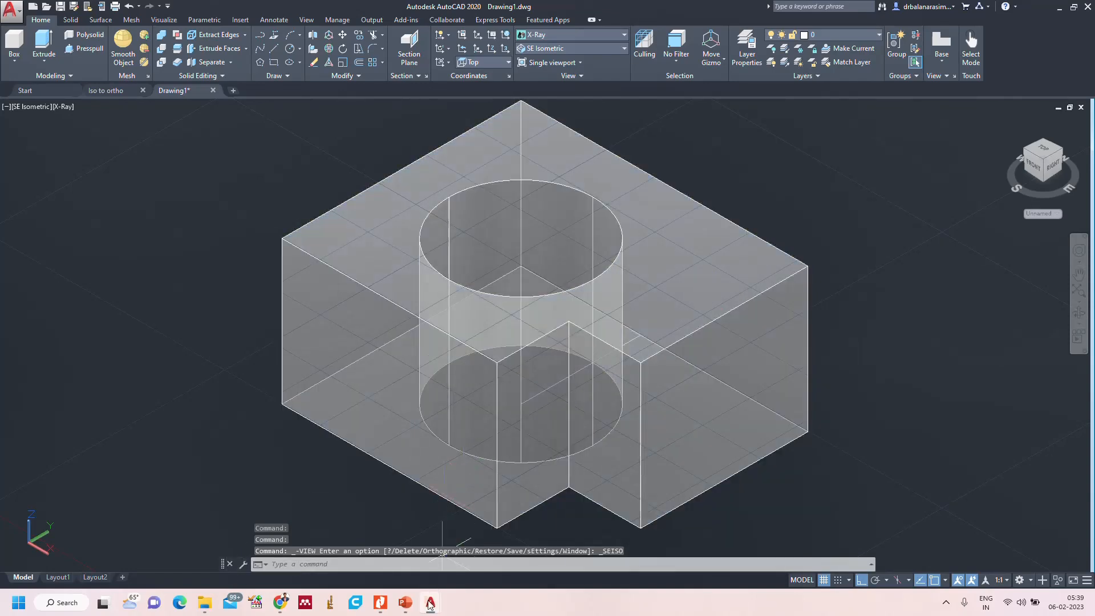
# Check the solid against the figure in PowerPoint, and set the Drawing1 view in AutoCAD to the Hidden visual style.
pyautogui.moveTo(397, 609)
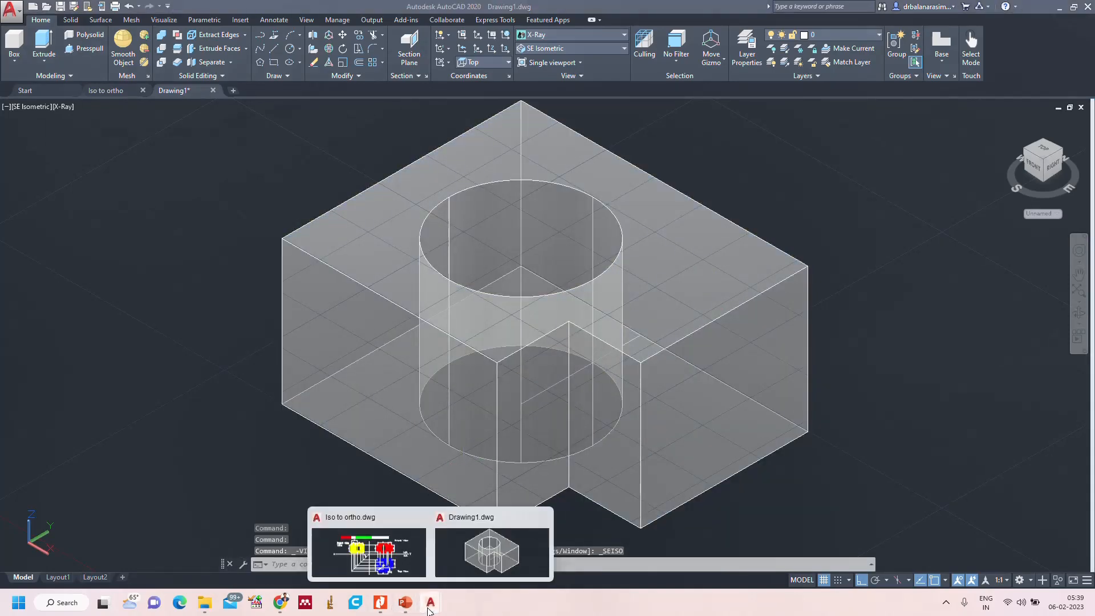
pyautogui.click(405, 606)
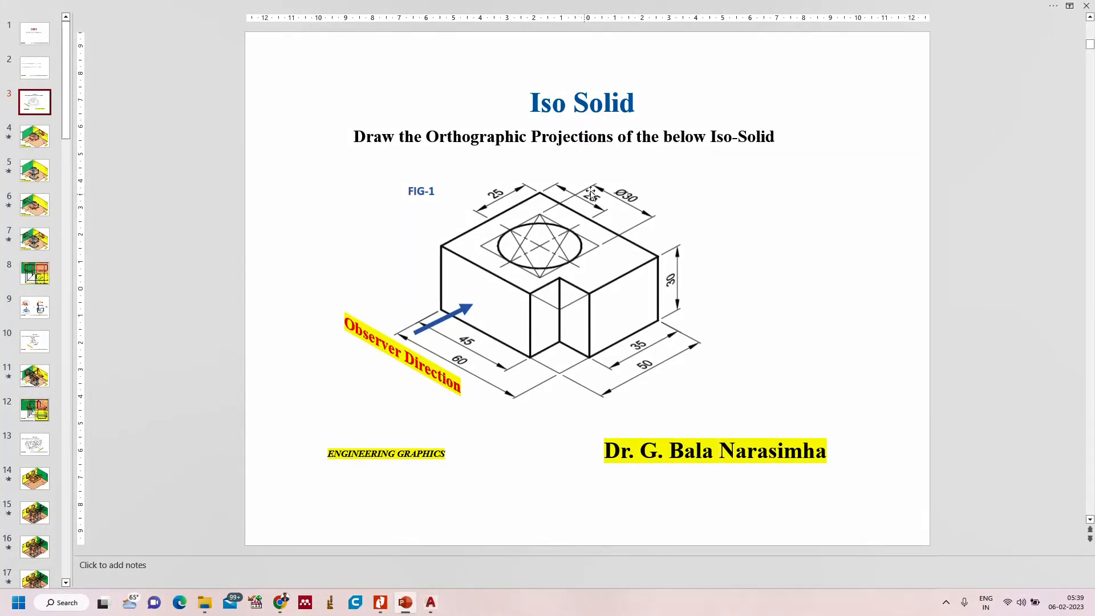
pyautogui.moveTo(430, 604)
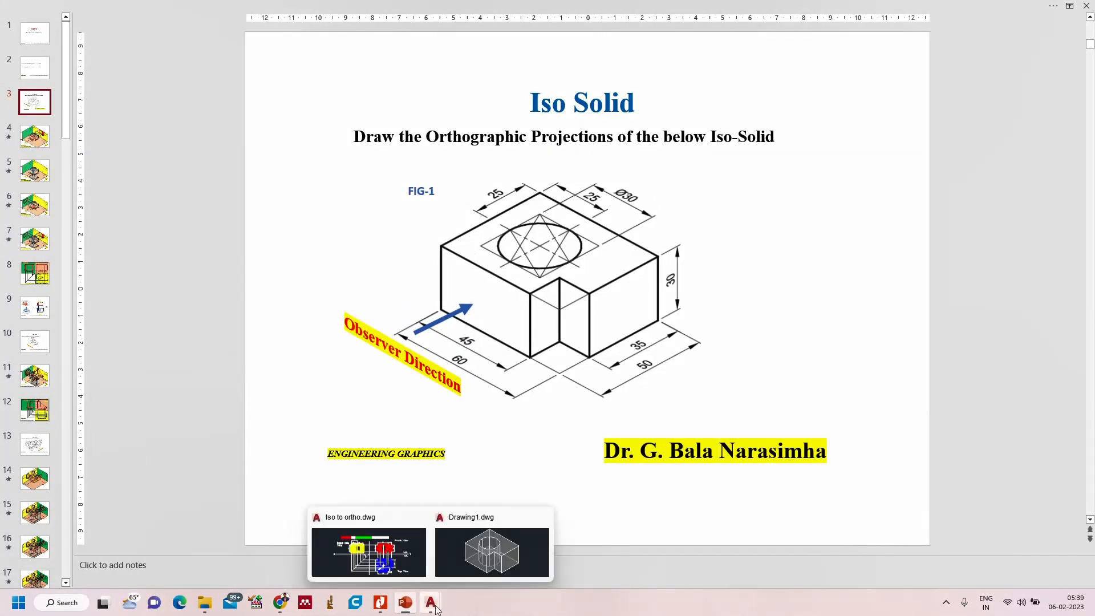
pyautogui.click(470, 542)
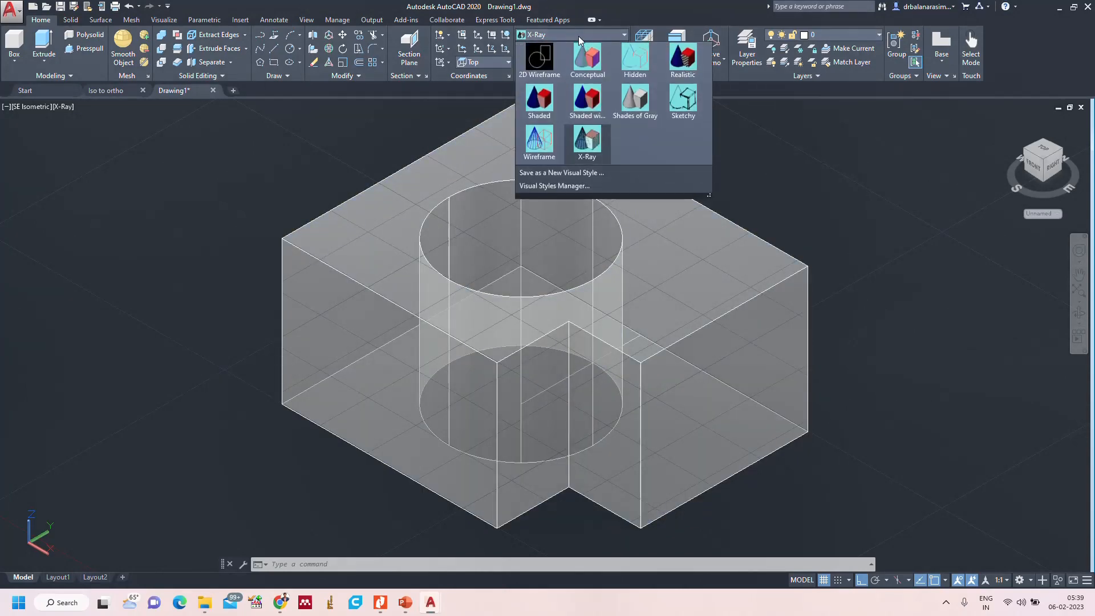
pyautogui.click(635, 58)
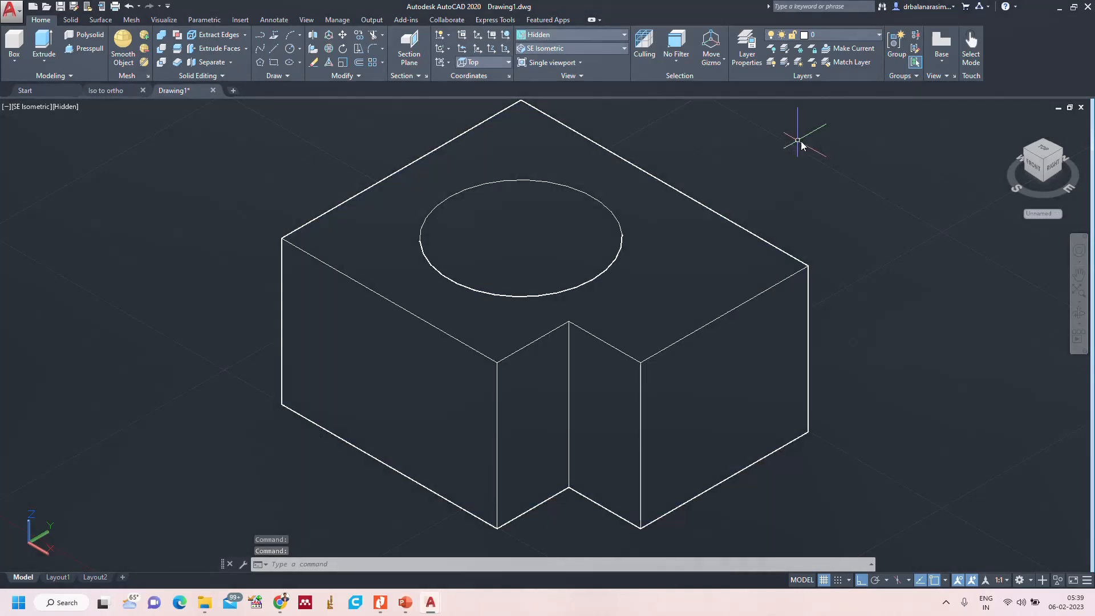
# In Layout1, activate the viewport's model space and pan the solid completely out of the viewport.
pyautogui.moveTo(728, 237)
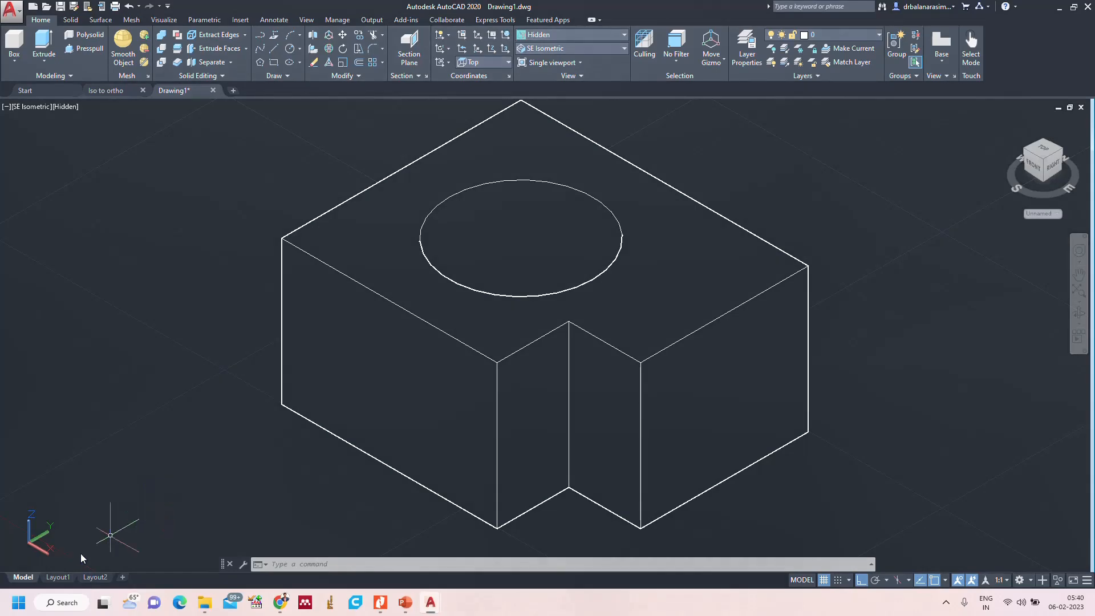
pyautogui.click(57, 579)
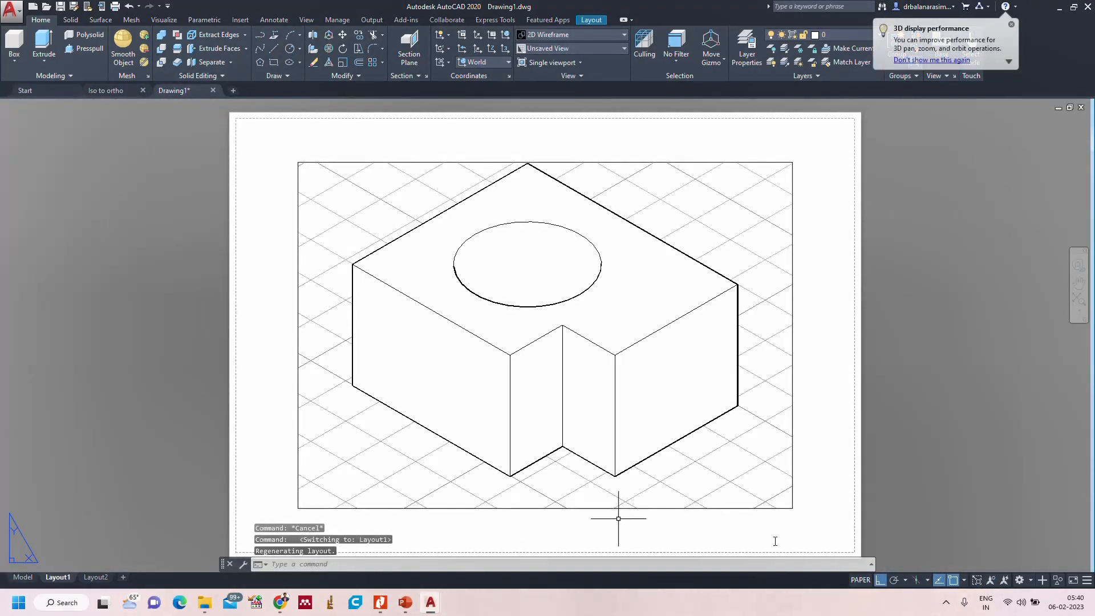
pyautogui.press('Escape')
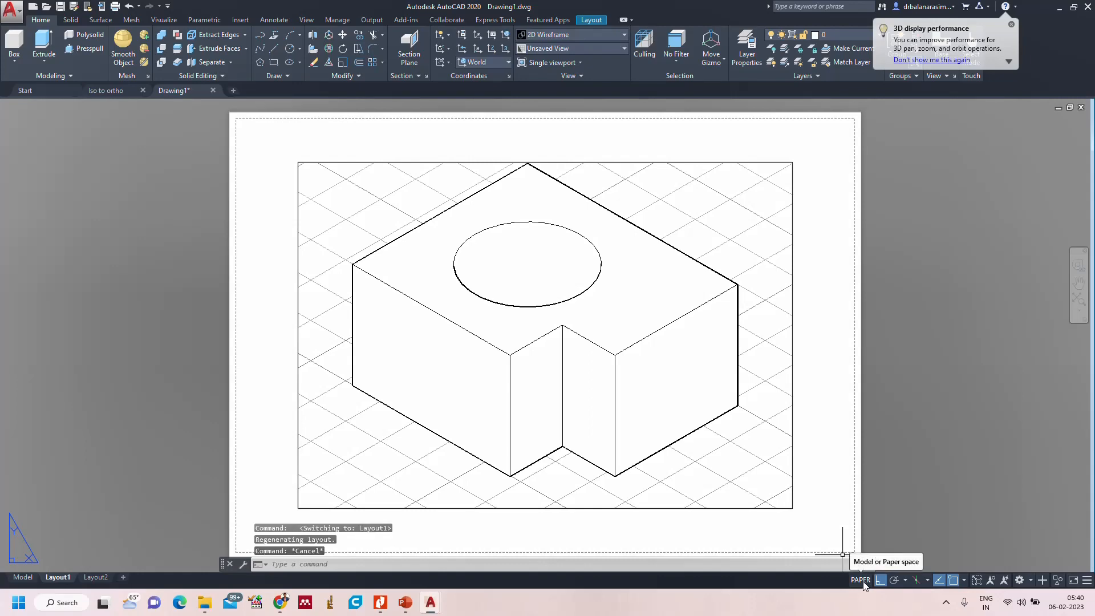
pyautogui.click(860, 580)
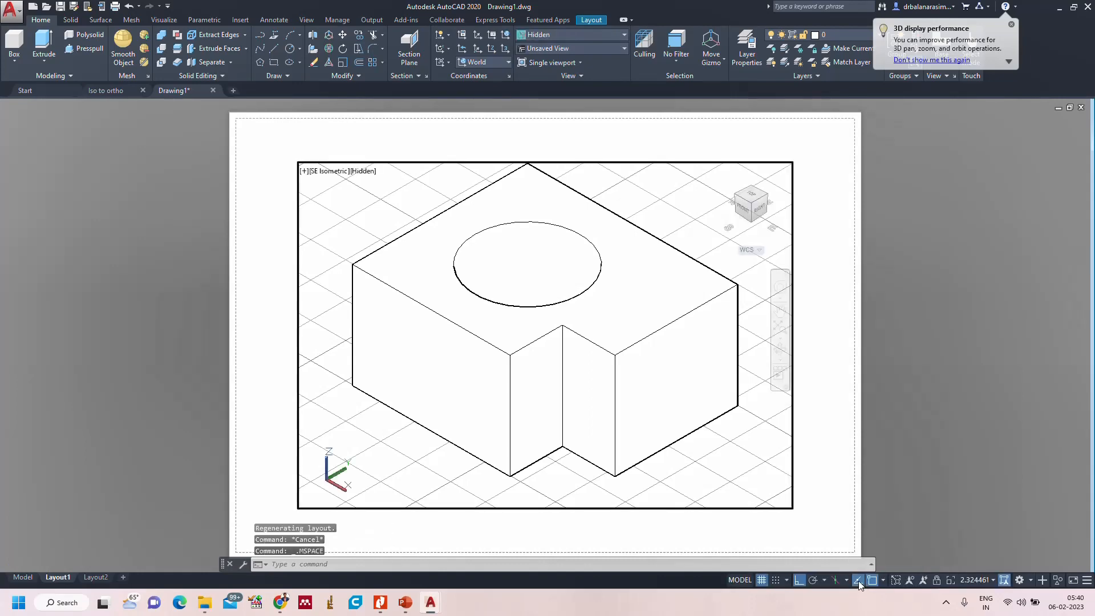
pyautogui.click(780, 311)
pyautogui.moveTo(655, 298)
pyautogui.mouseDown()
pyautogui.moveTo(603, 316)
pyautogui.moveTo(137, 377)
pyautogui.moveTo(79, 364)
pyautogui.mouseUp()
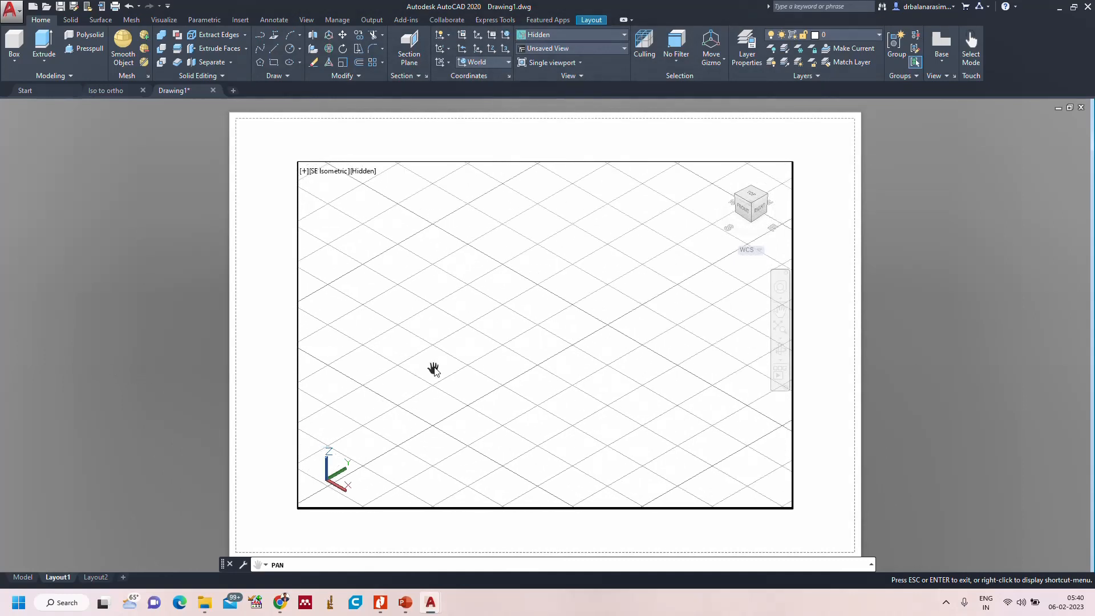
pyautogui.press('Escape')
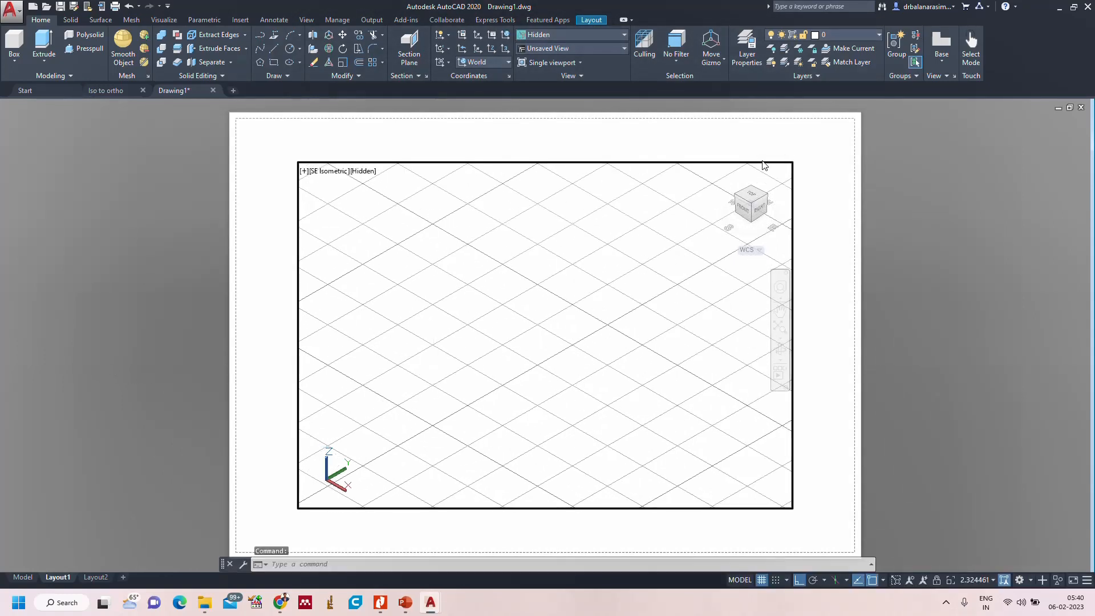
# Return to paper space and stretch the viewport's corners with Ortho off as needed, so it nearly fills the sheet's printable area.
pyautogui.click(739, 580)
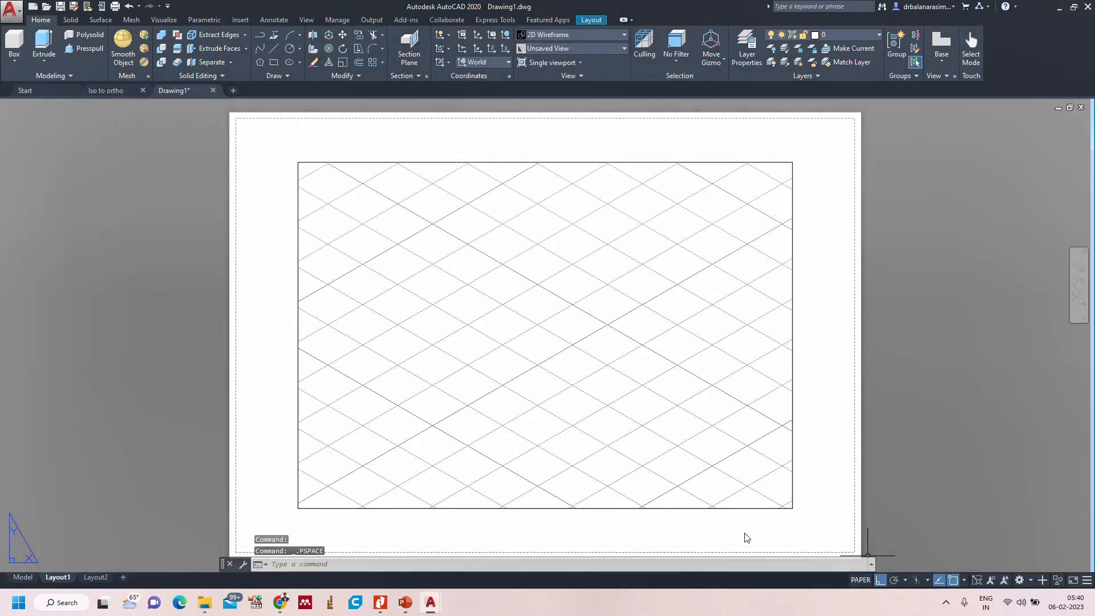
pyautogui.click(757, 162)
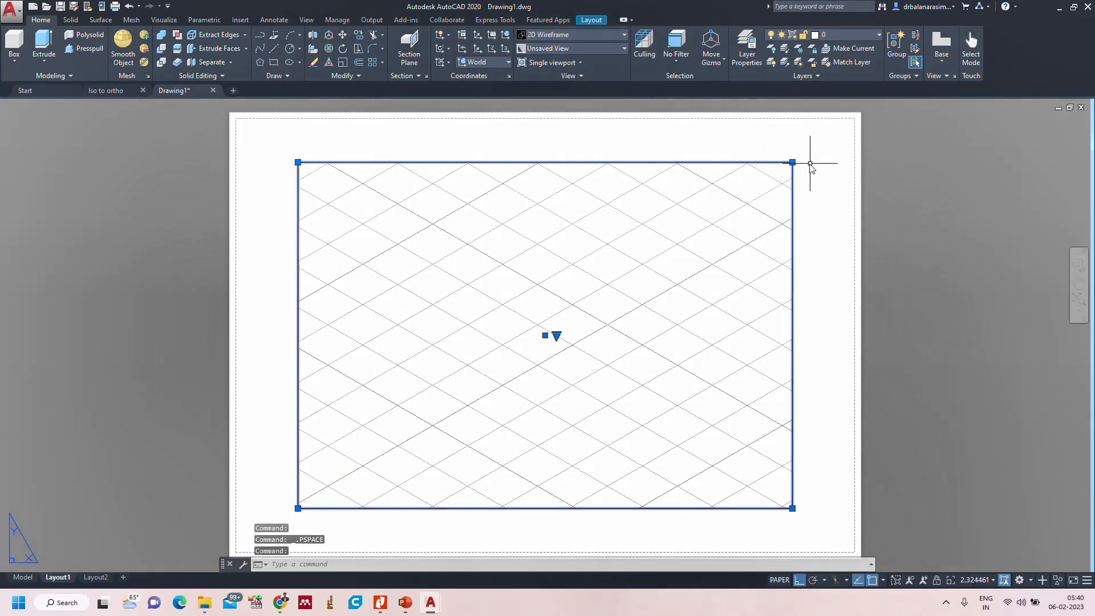
pyautogui.click(793, 162)
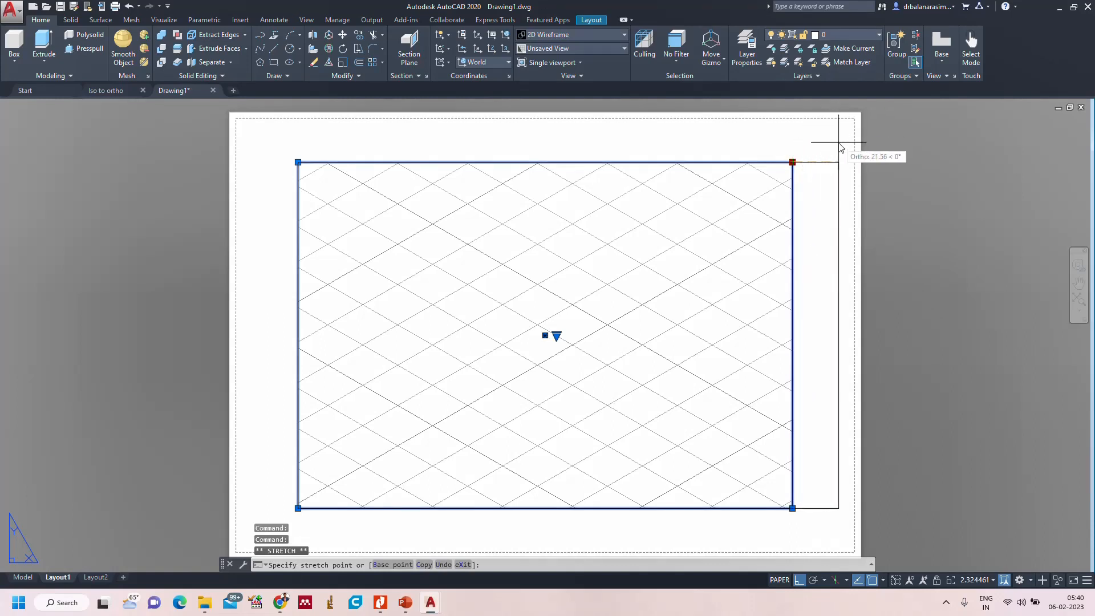
pyautogui.click(838, 162)
pyautogui.click(838, 162)
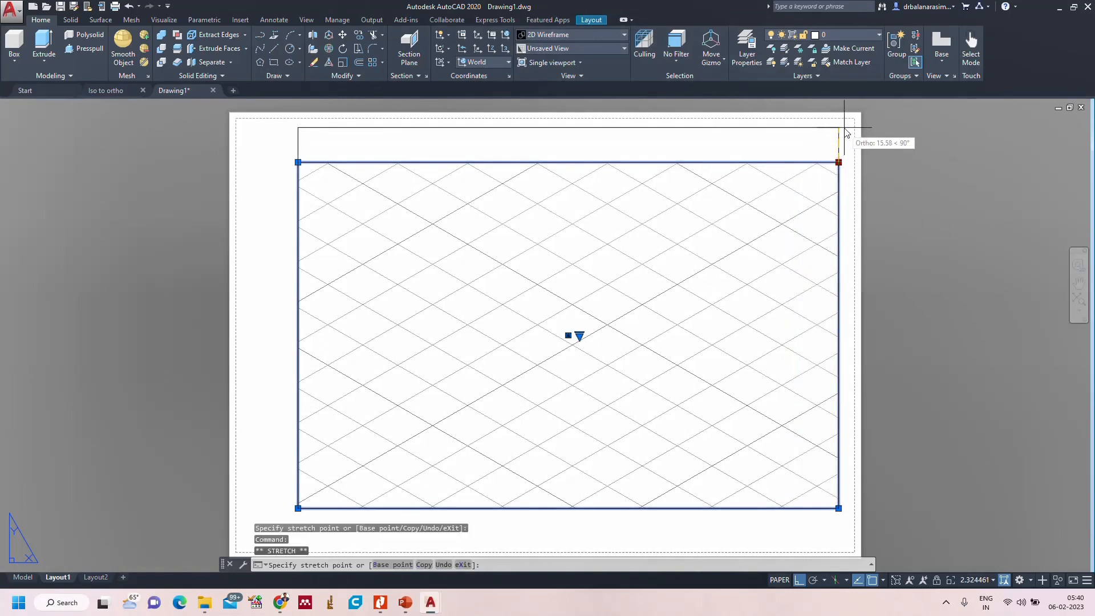
pyautogui.click(838, 124)
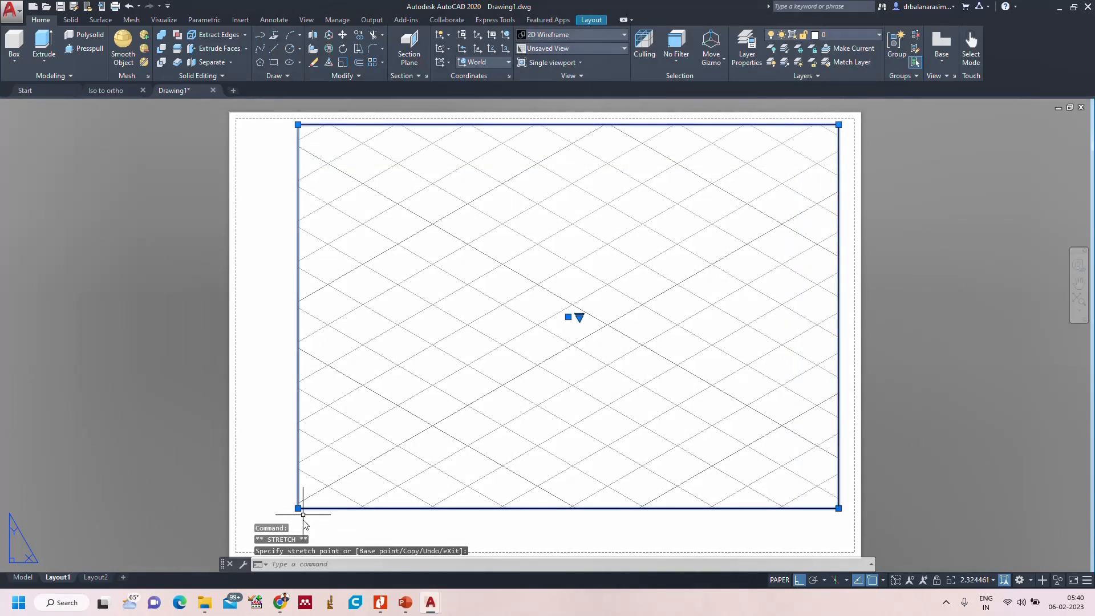
pyautogui.click(799, 580)
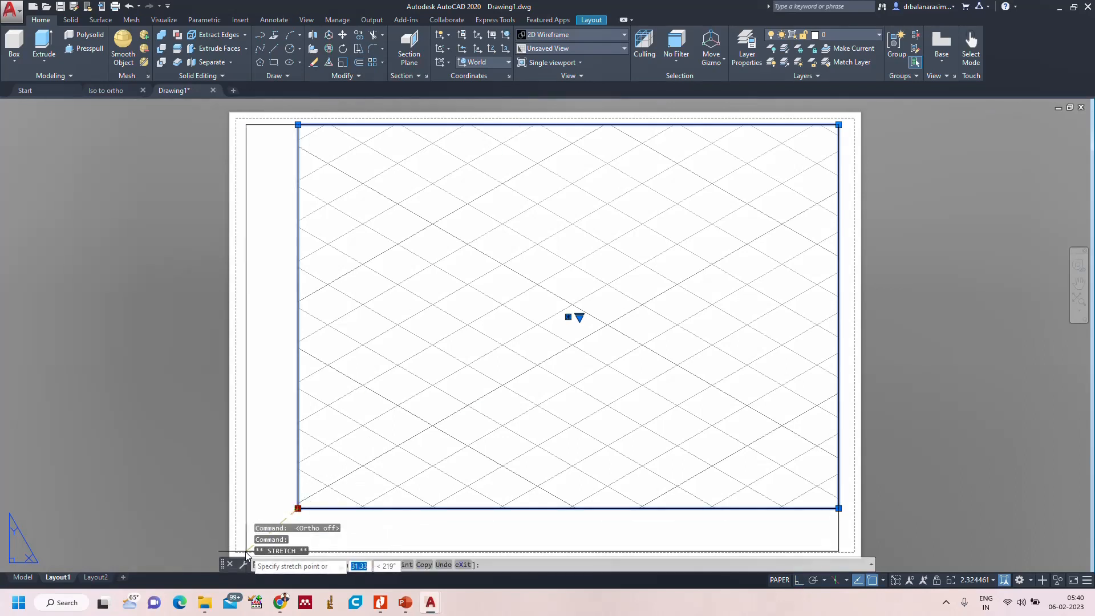
pyautogui.press('Escape')
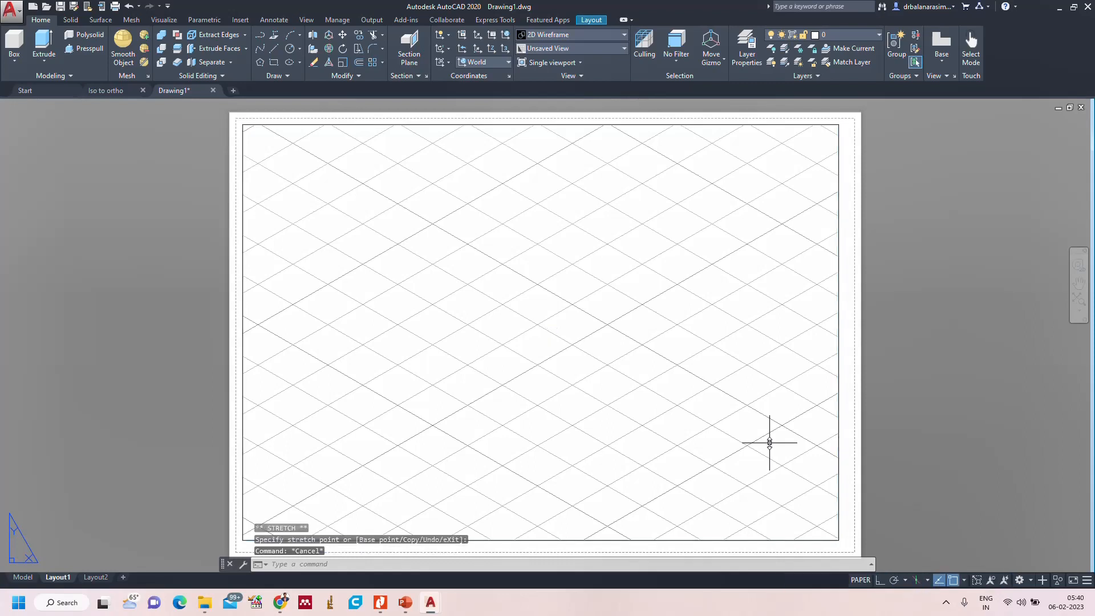
# Activate the viewport's model space and set the drafting standard for new drawing views to first angle projection.
pyautogui.click(860, 582)
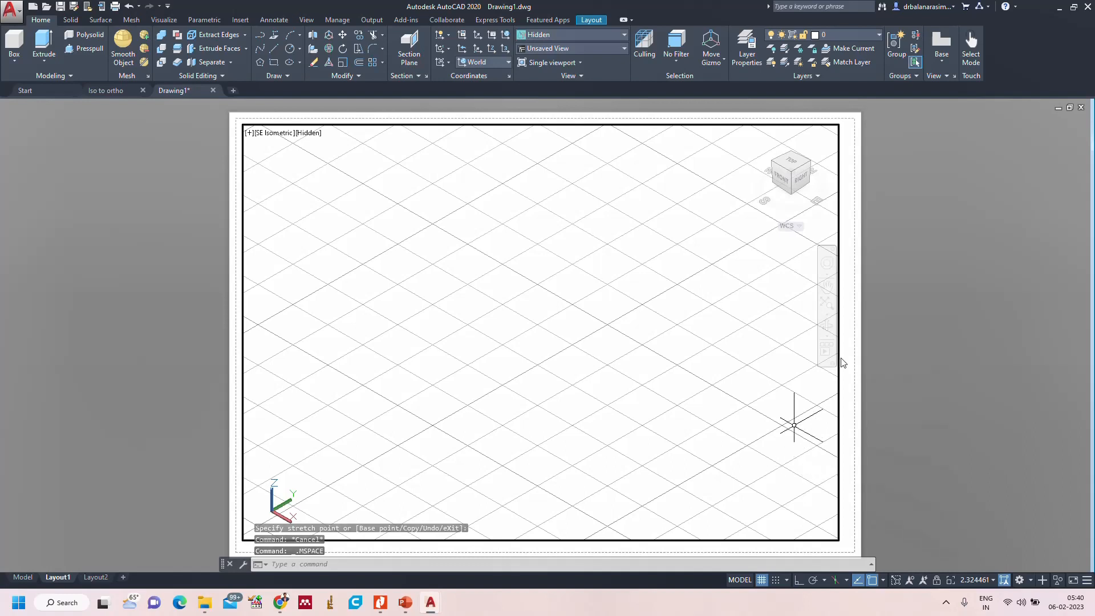
pyautogui.rightClick(59, 578)
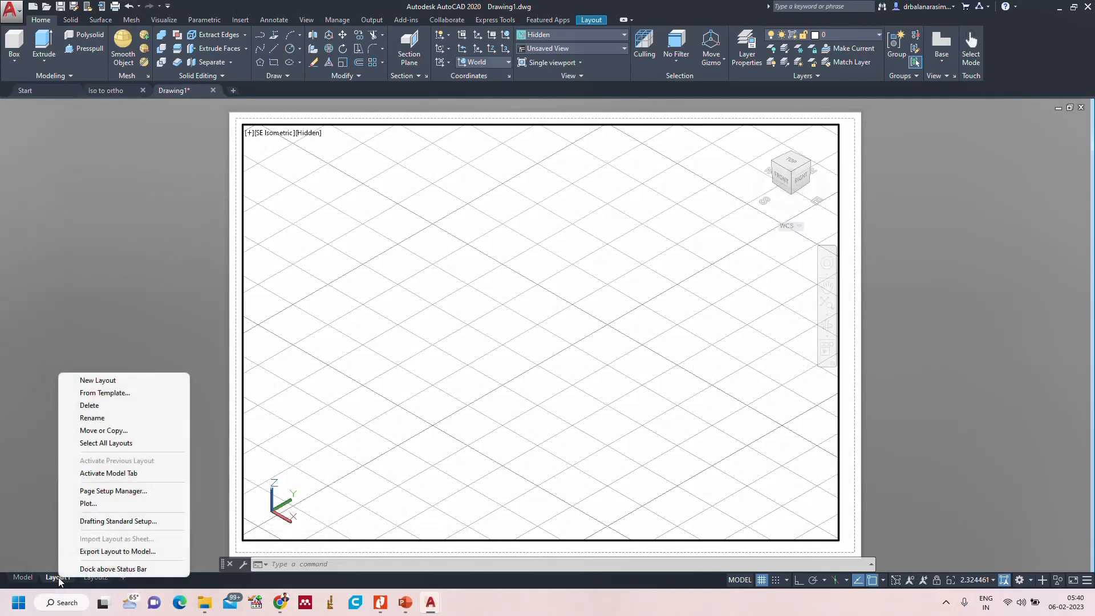
pyautogui.click(105, 519)
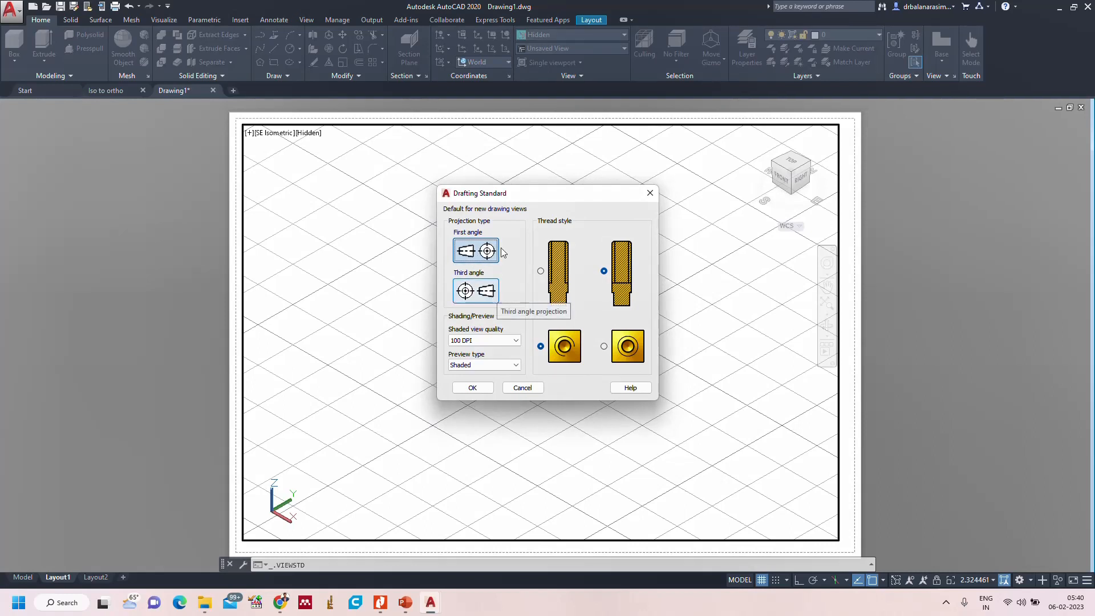
pyautogui.click(472, 388)
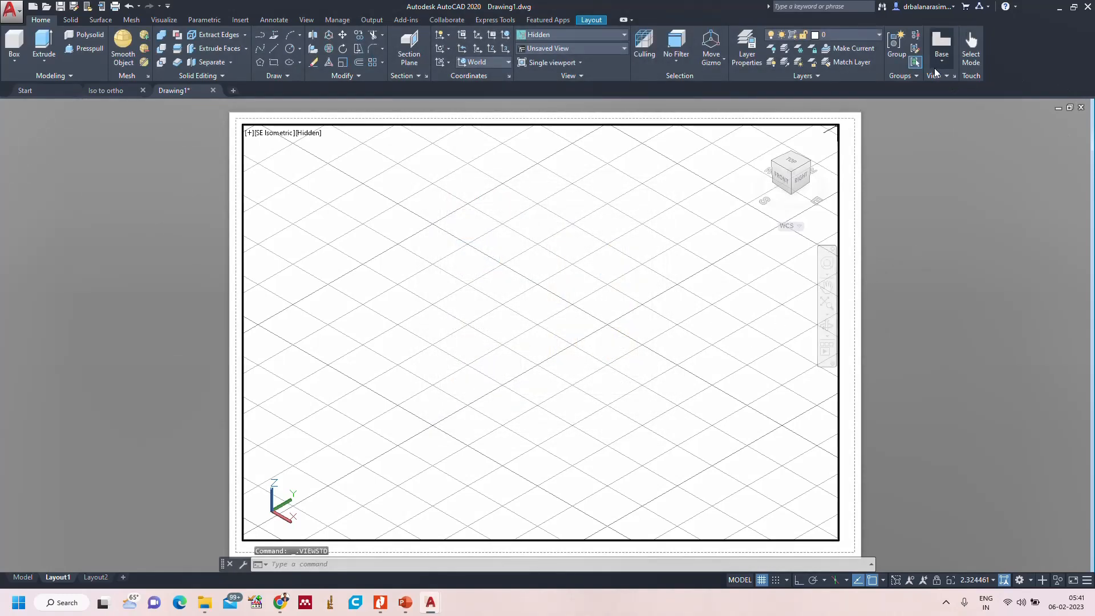
# Place a 1:1 front base view from model space at the sheet's upper left, with projected top, isometric and side views.
pyautogui.click(940, 62)
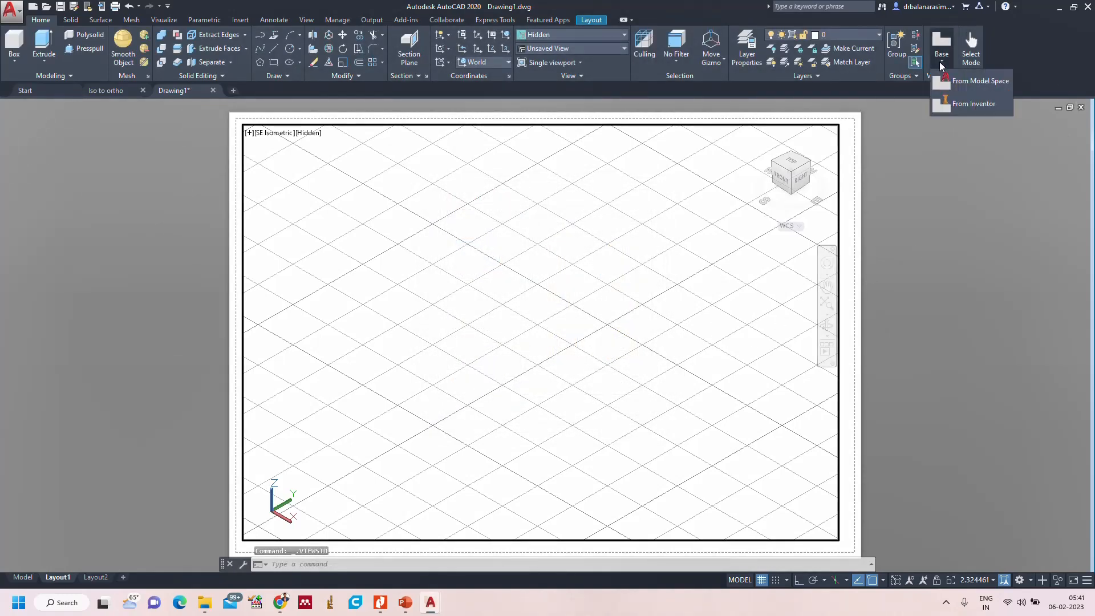
pyautogui.click(980, 81)
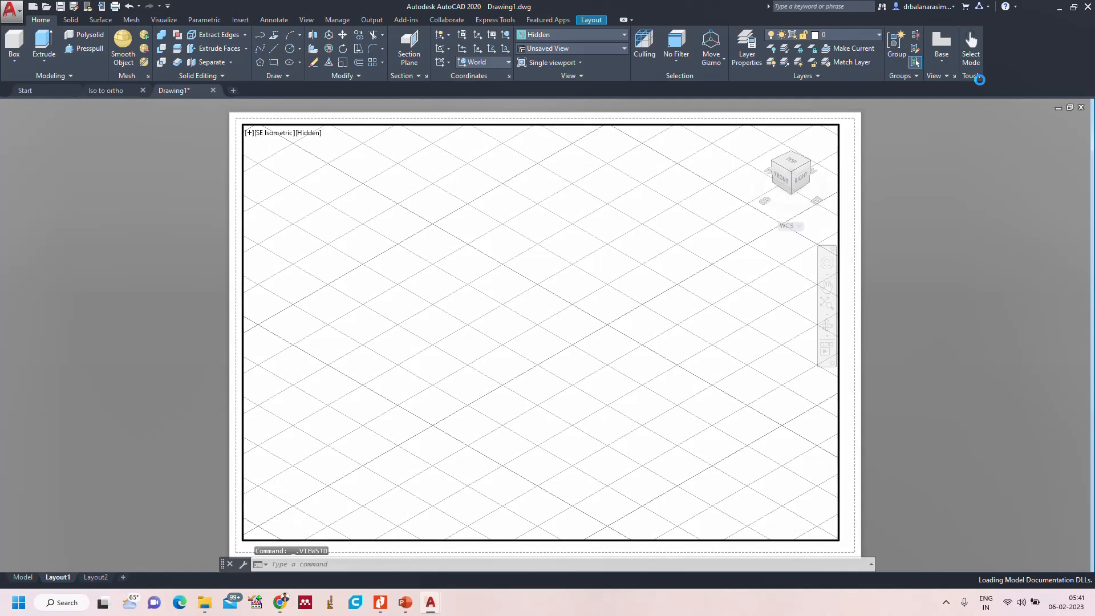
pyautogui.click(354, 196)
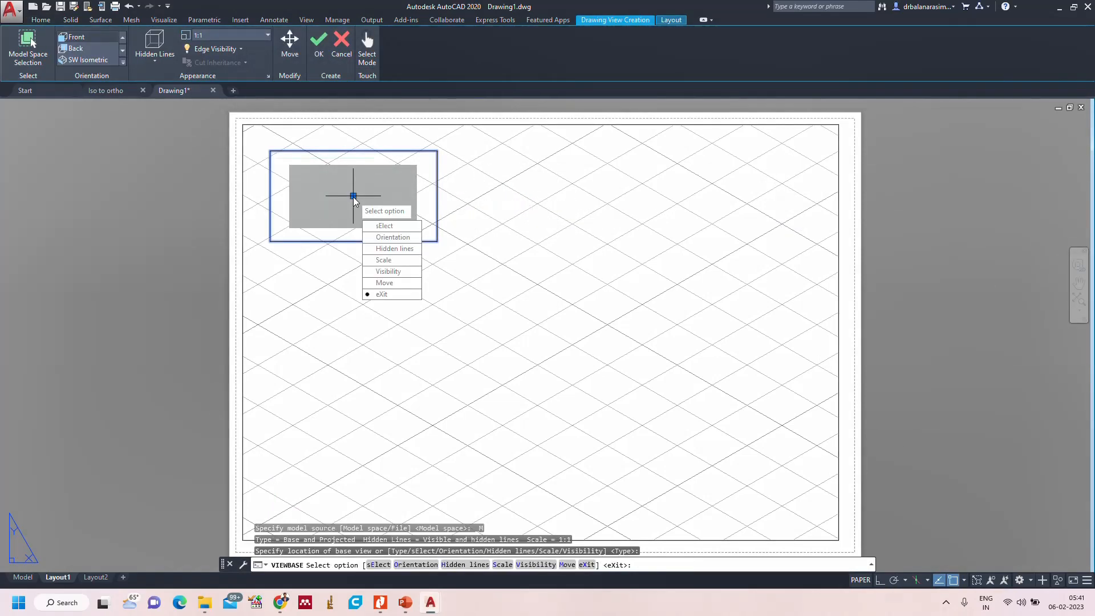
pyautogui.press('Return')
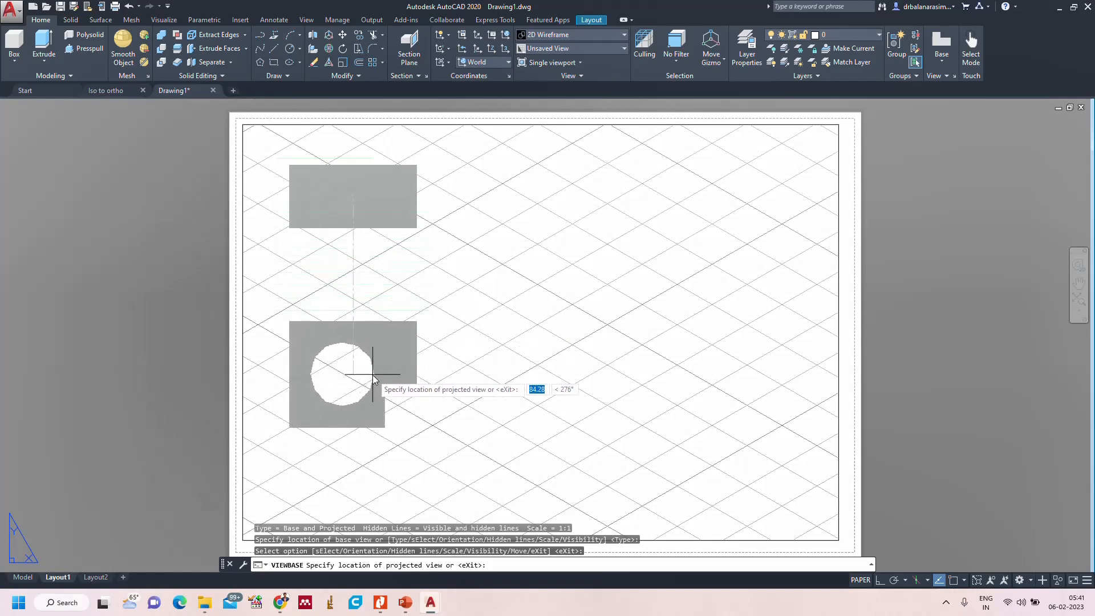
pyautogui.click(372, 390)
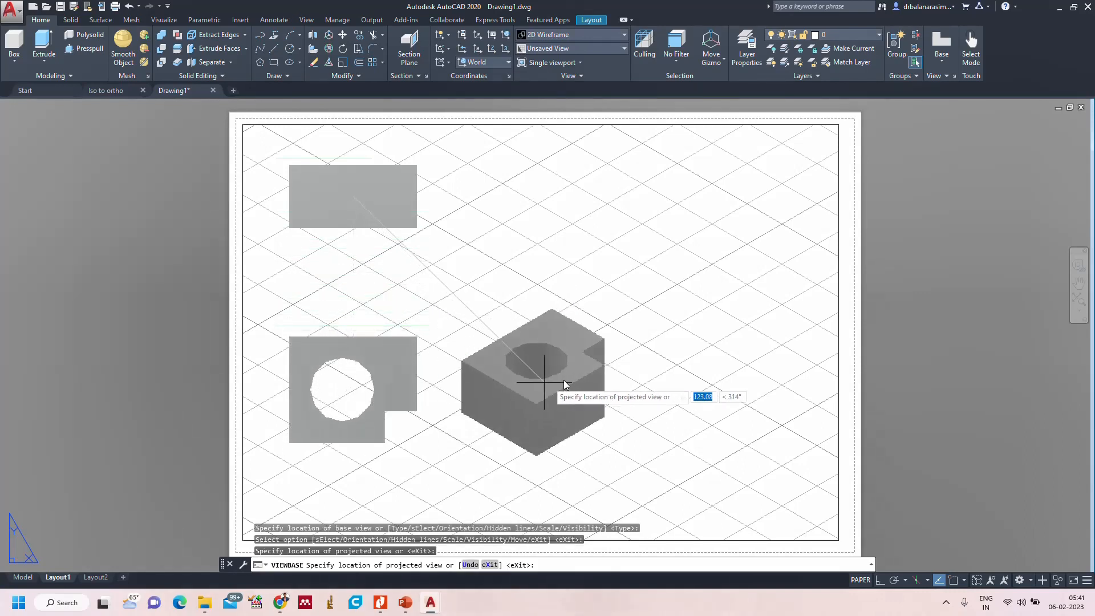
pyautogui.click(623, 379)
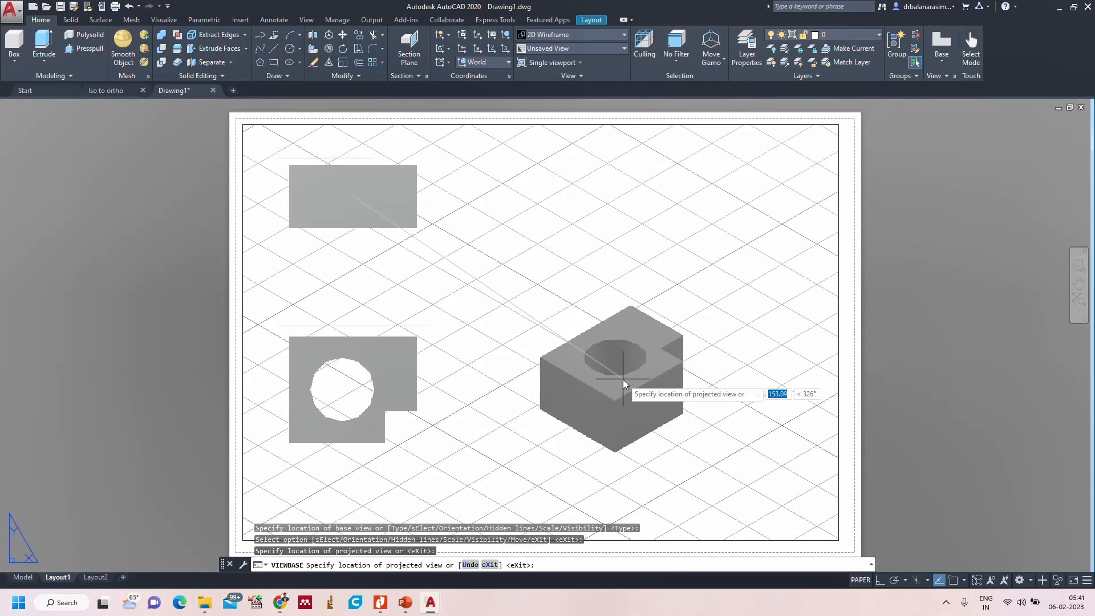
pyautogui.click(639, 200)
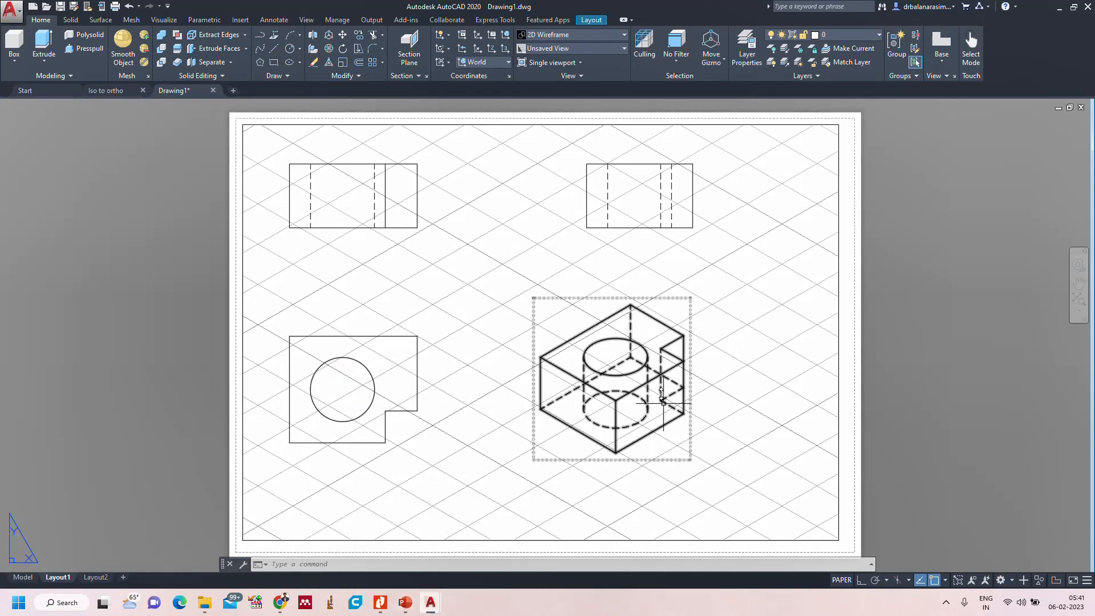
# Delete all four drawing views from the layout.
pyautogui.click(361, 374)
pyautogui.click(371, 228)
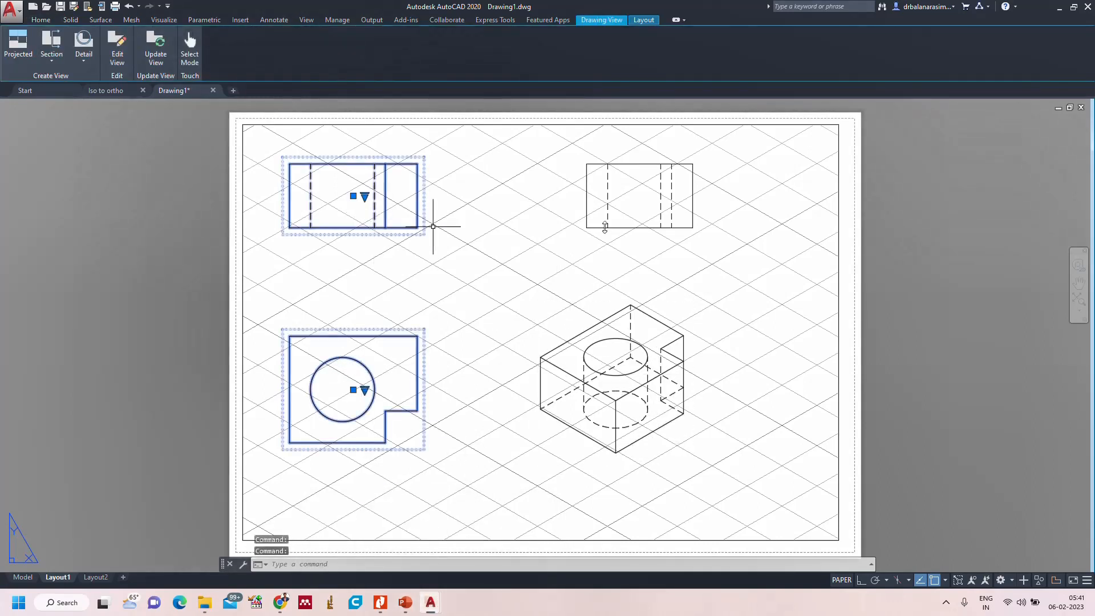
pyautogui.click(650, 229)
pyautogui.click(644, 351)
pyautogui.press('Delete')
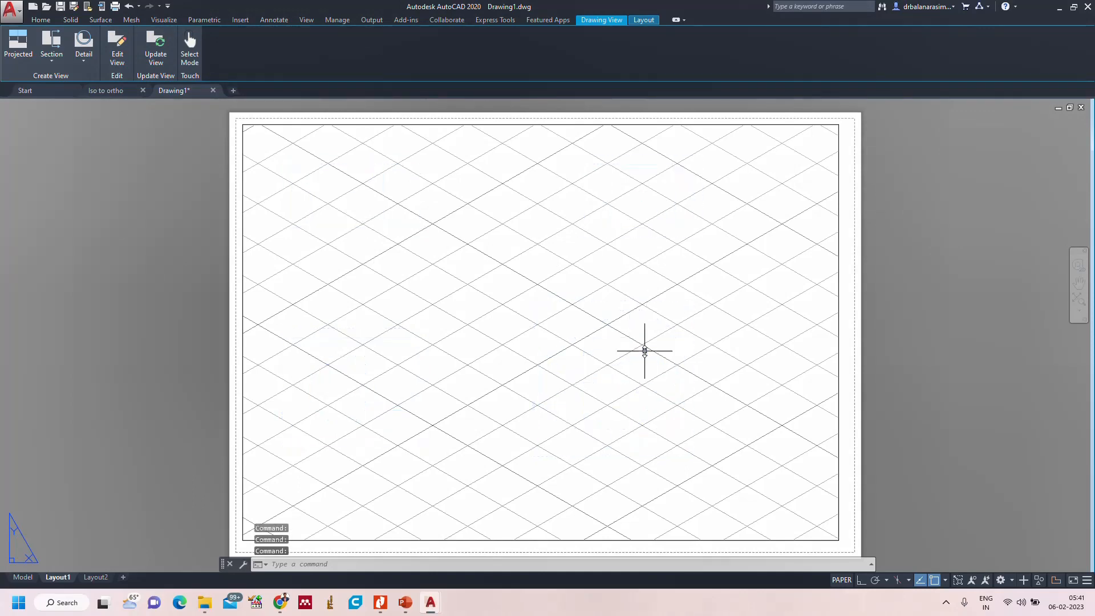
# Place a 1:1 front base view from model space at the sheet's upper right, projecting the top view below, plus isometric and side views to its left.
pyautogui.click(942, 60)
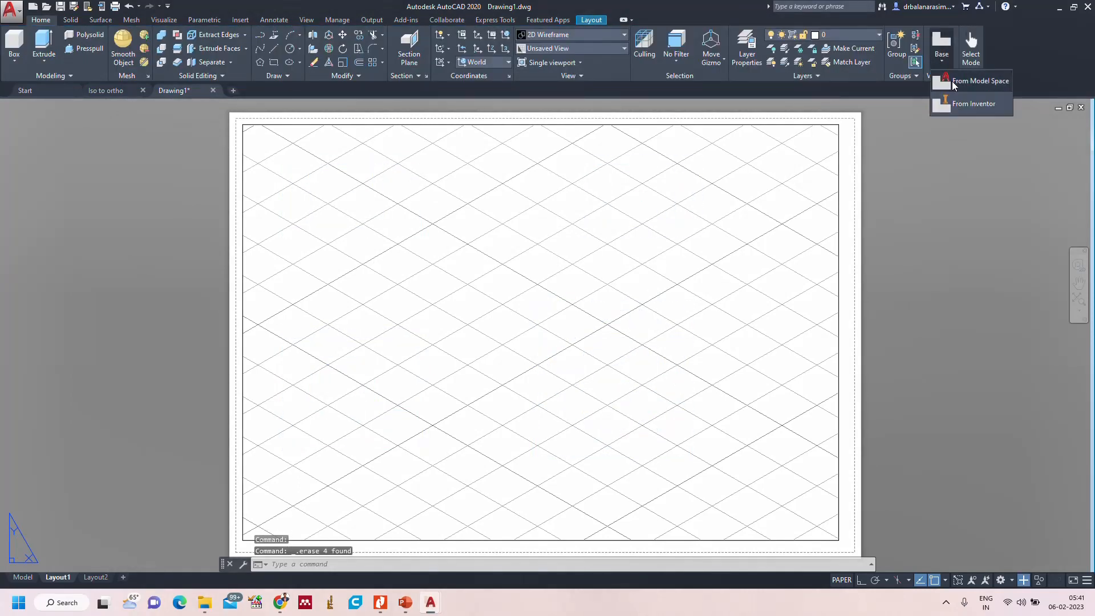
pyautogui.click(951, 85)
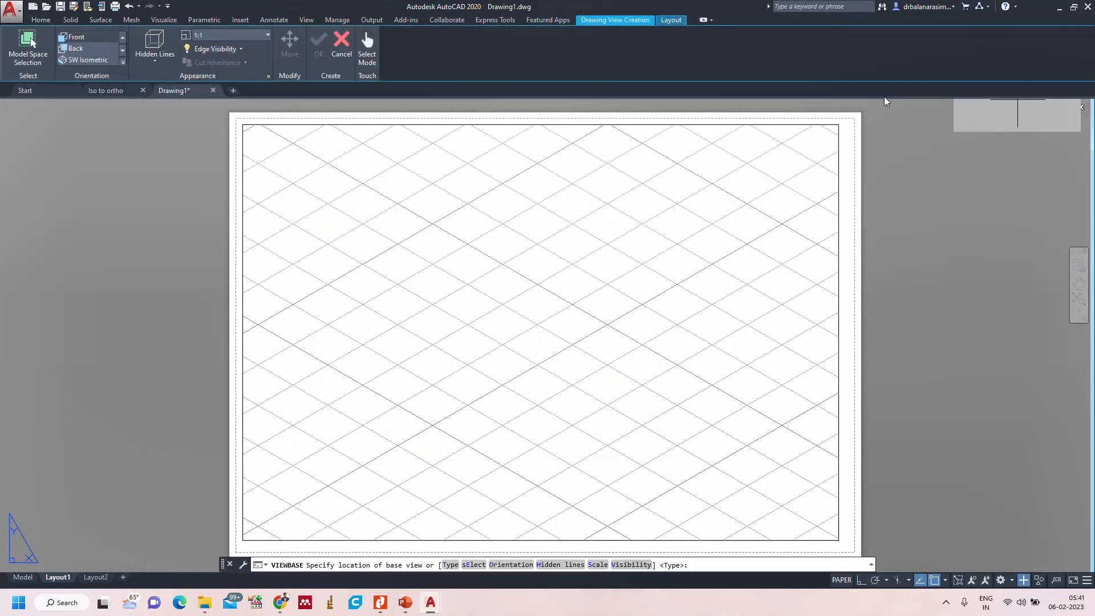
pyautogui.click(681, 202)
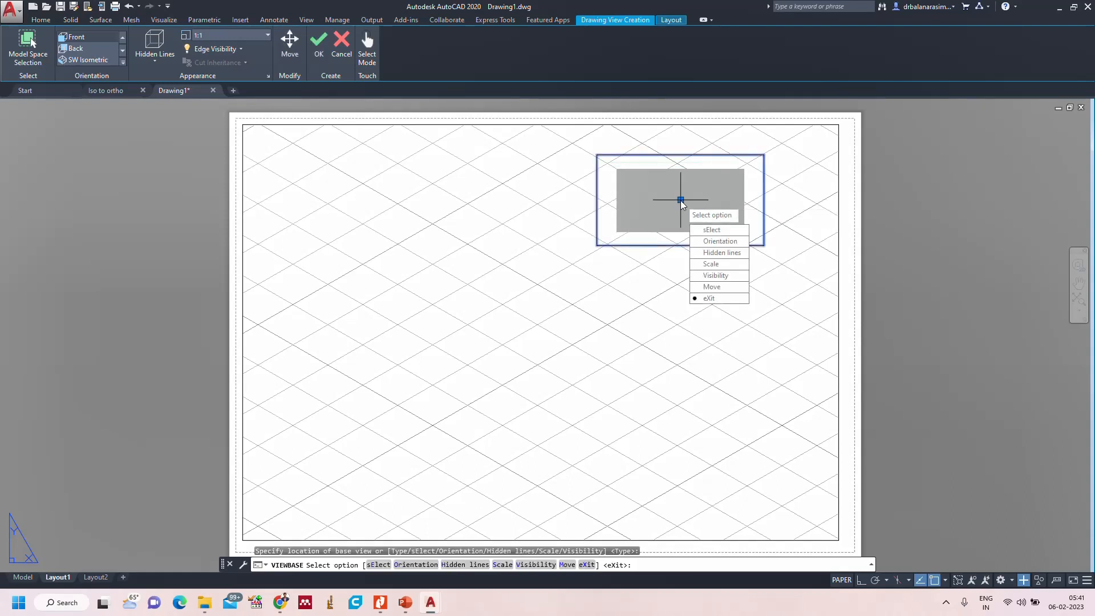
pyautogui.press('Return')
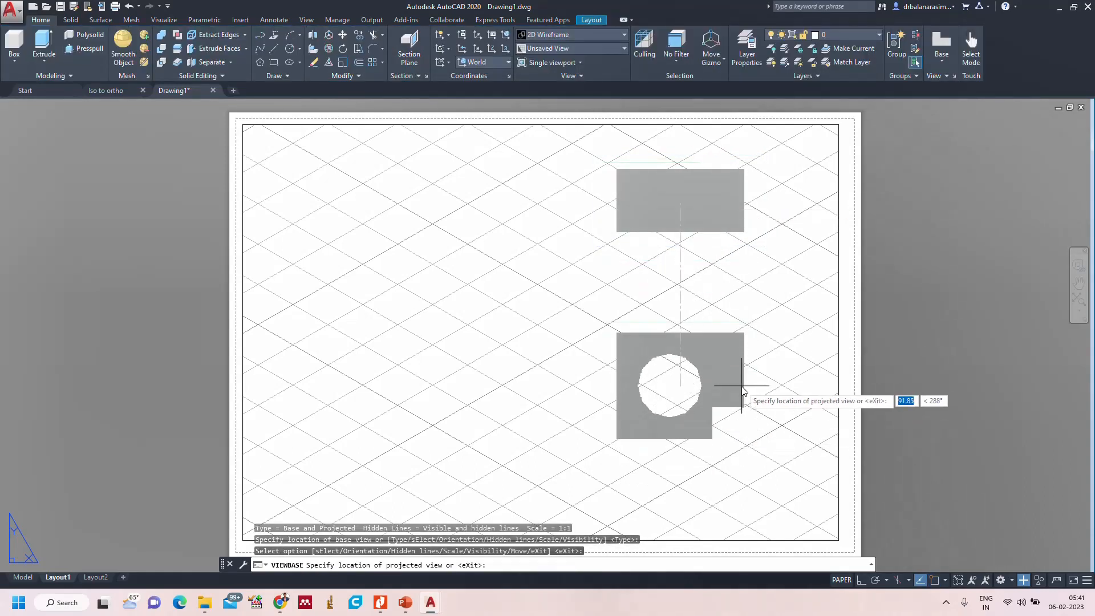
pyautogui.click(741, 391)
pyautogui.click(431, 394)
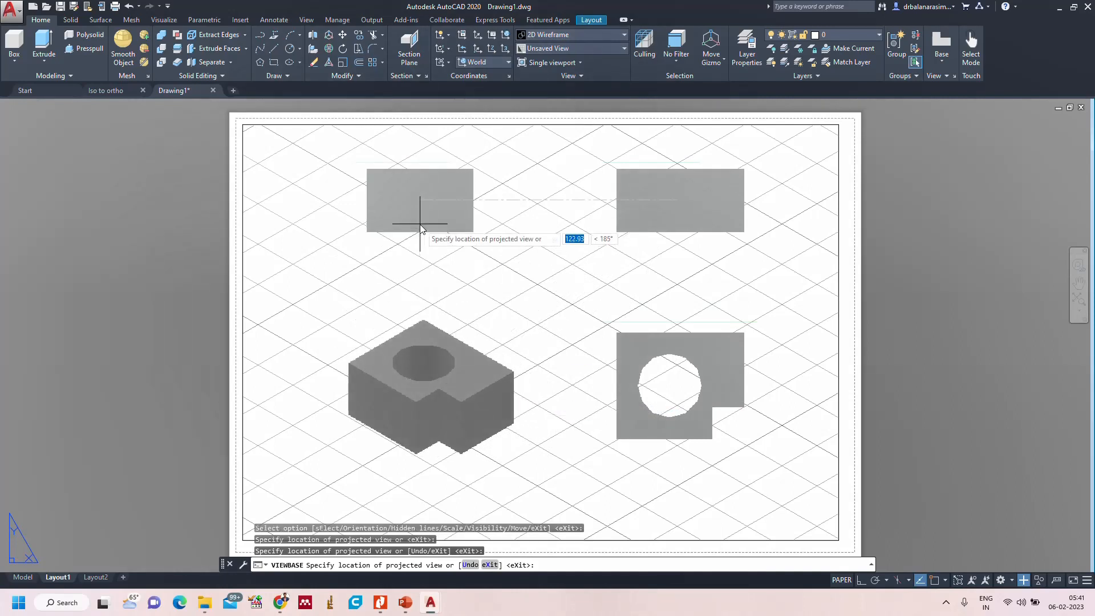
pyautogui.click(421, 226)
pyautogui.press('Return')
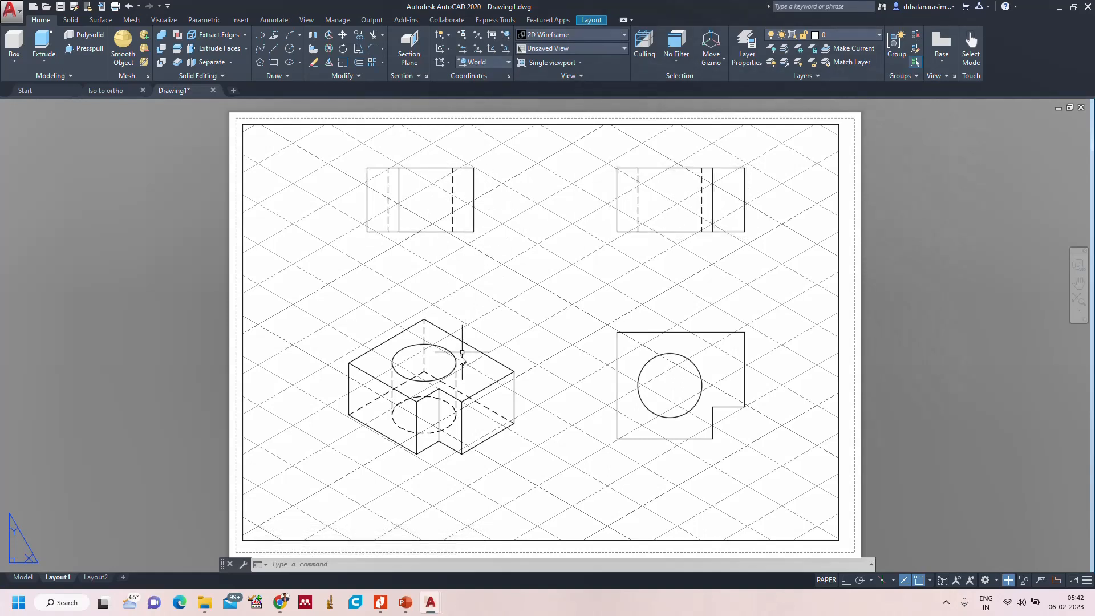
# Delete the isometric view from the layout.
pyautogui.click(424, 374)
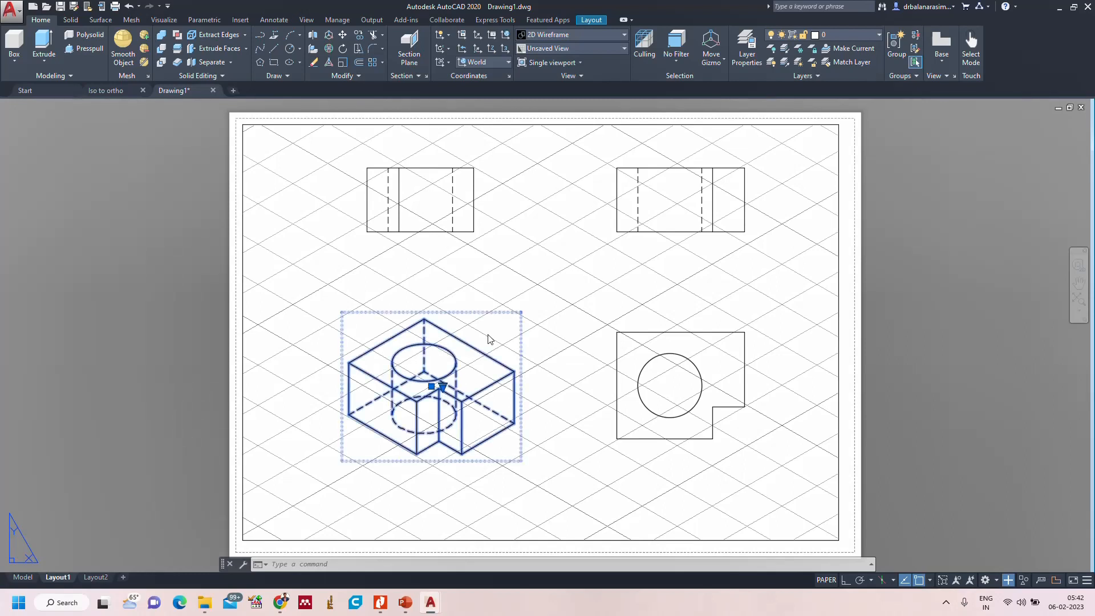
pyautogui.press('Delete')
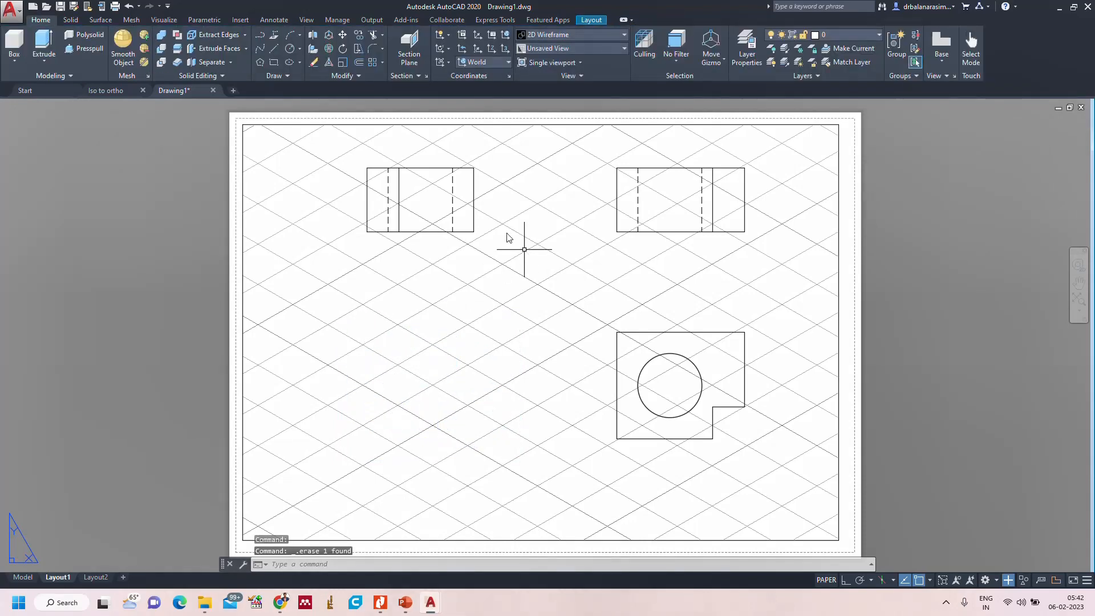
pyautogui.doubleClick(460, 200)
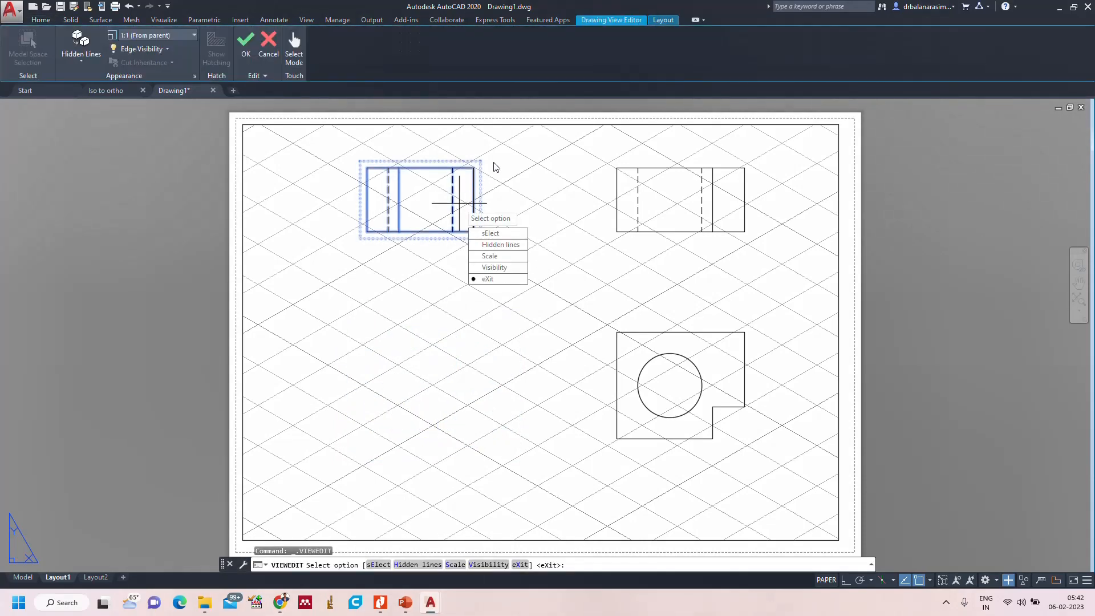
pyautogui.press('Escape')
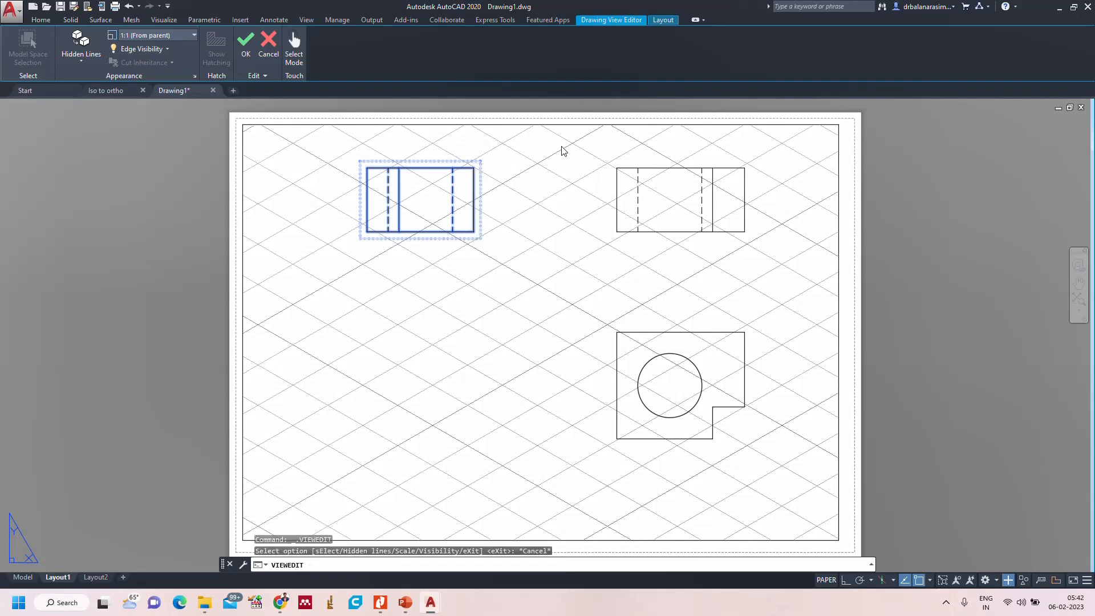
pyautogui.click(461, 163)
pyautogui.press('Escape')
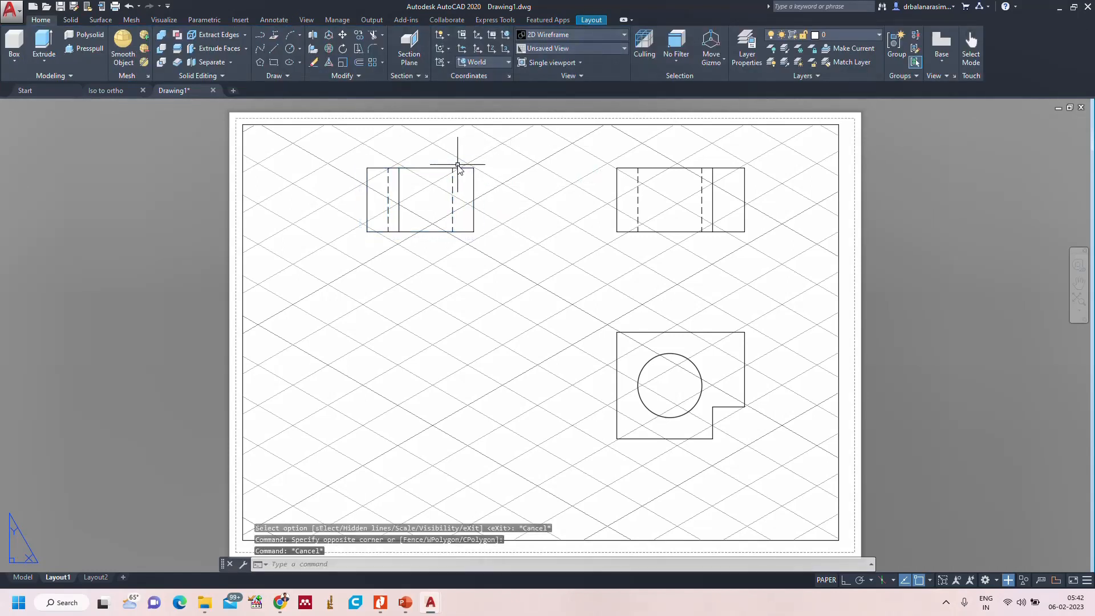
# Edit the side view and set its scale to 2:1.
pyautogui.click(455, 170)
pyautogui.doubleClick(455, 173)
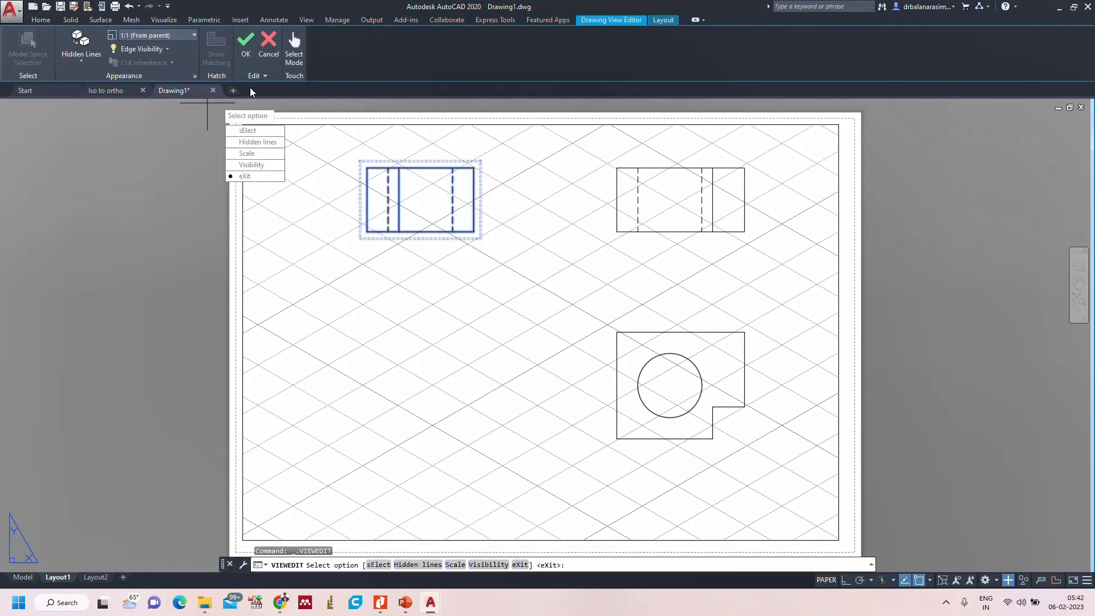
pyautogui.click(194, 38)
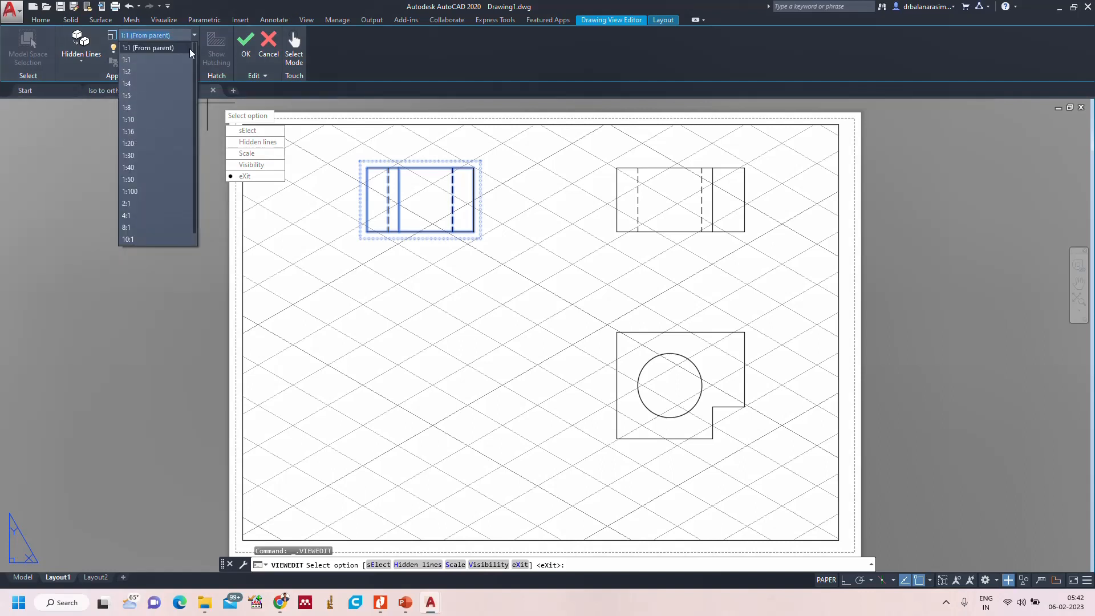
pyautogui.click(147, 204)
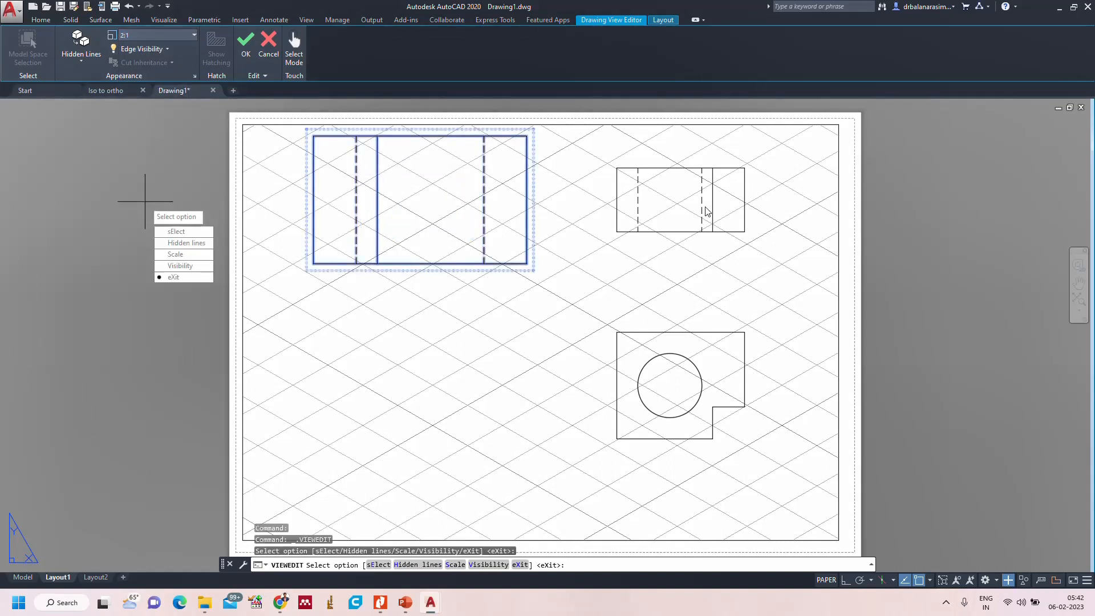
pyautogui.press('Return')
# Set the scale of the front base view to 2:1 so that its projected top view follows.
pyautogui.doubleClick(695, 171)
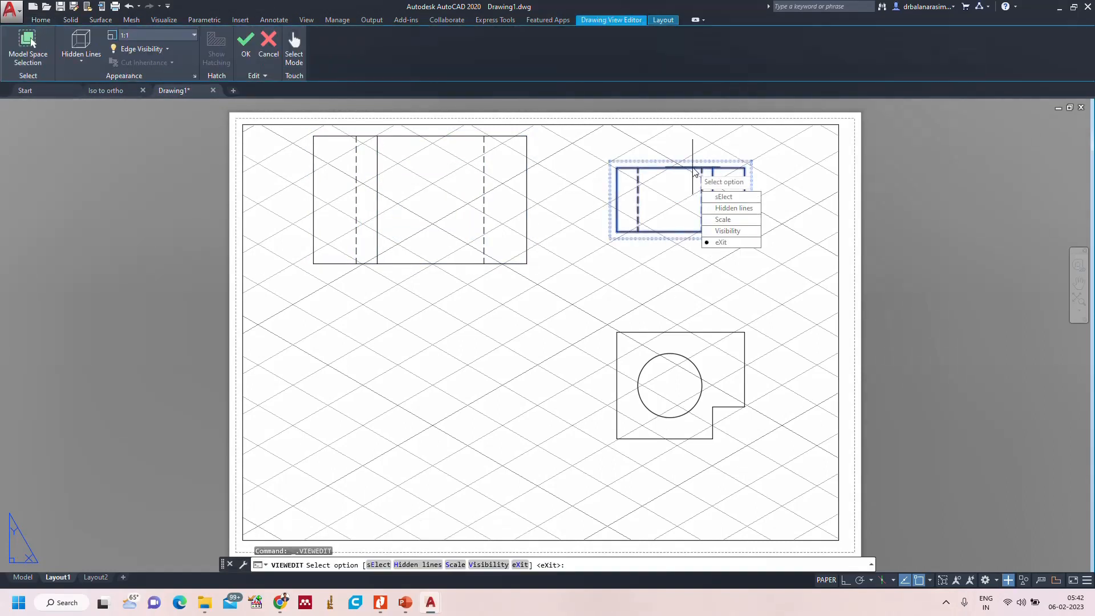
pyautogui.click(193, 36)
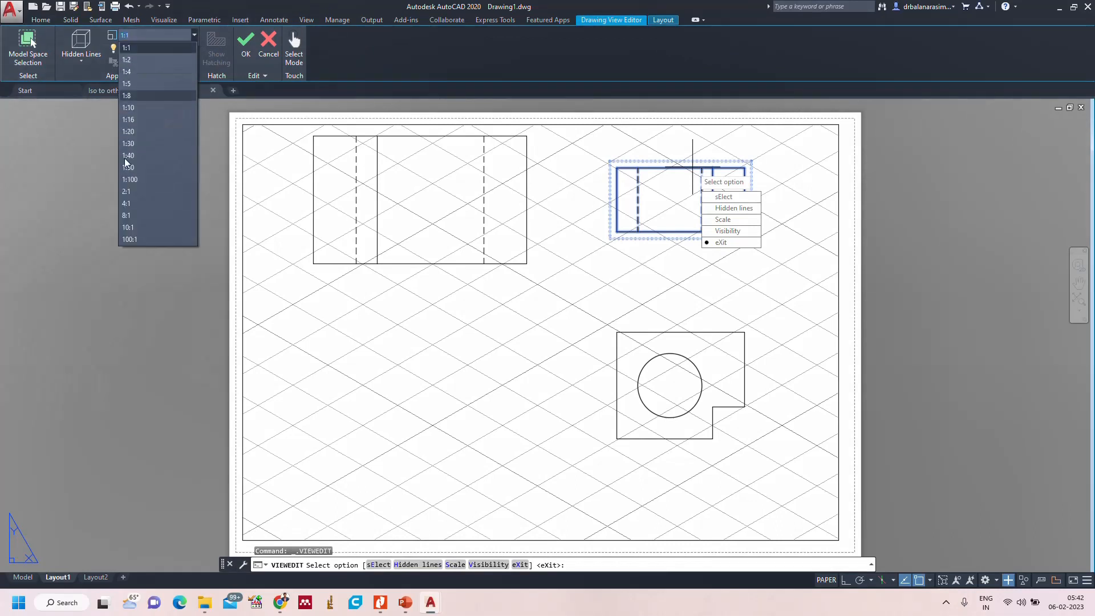
pyautogui.click(129, 193)
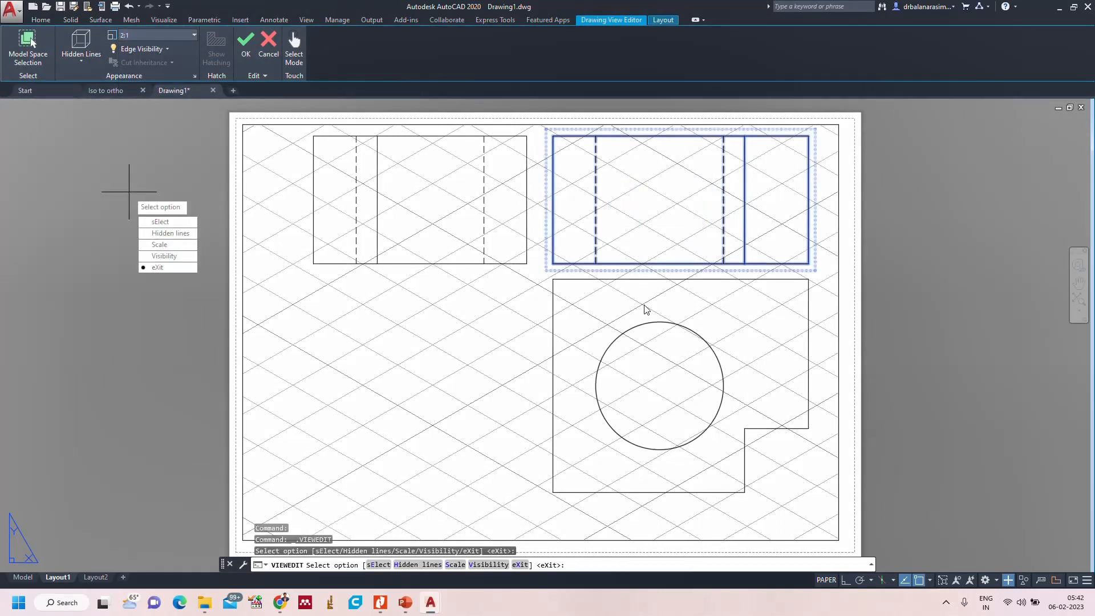
pyautogui.press('Escape')
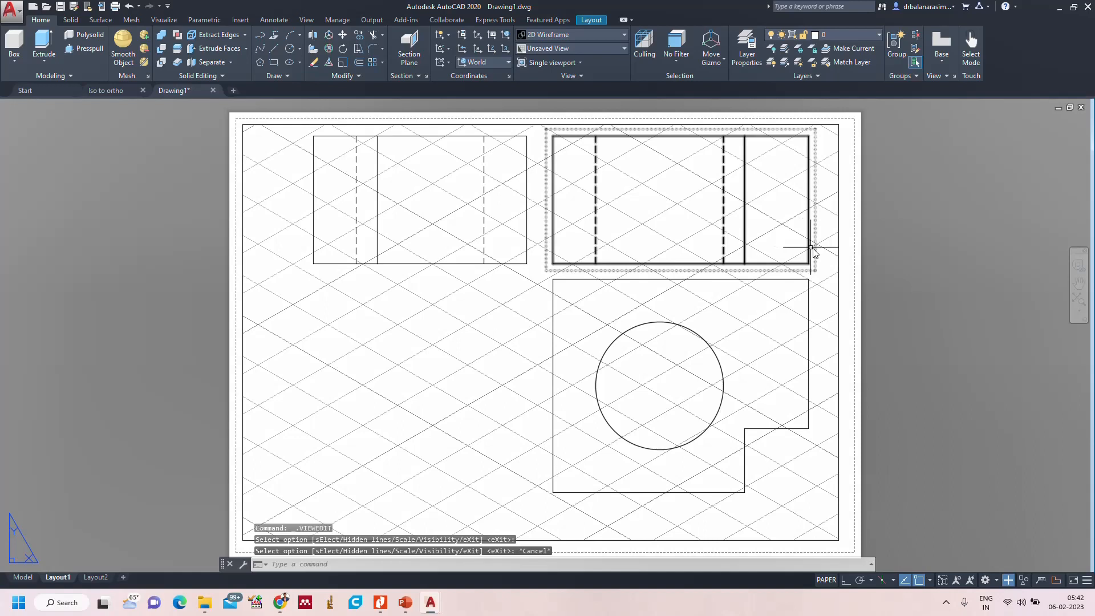
# Change the scale of both the side view and the front base view to 1.5:1.
pyautogui.doubleClick(519, 137)
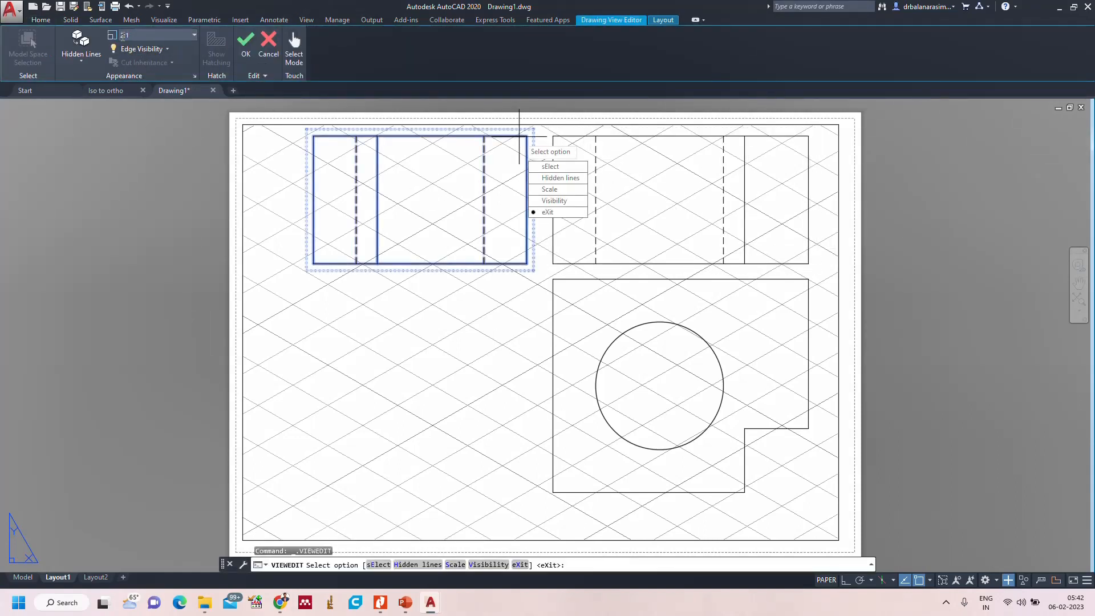
pyautogui.write('.5')
pyautogui.press('Return')
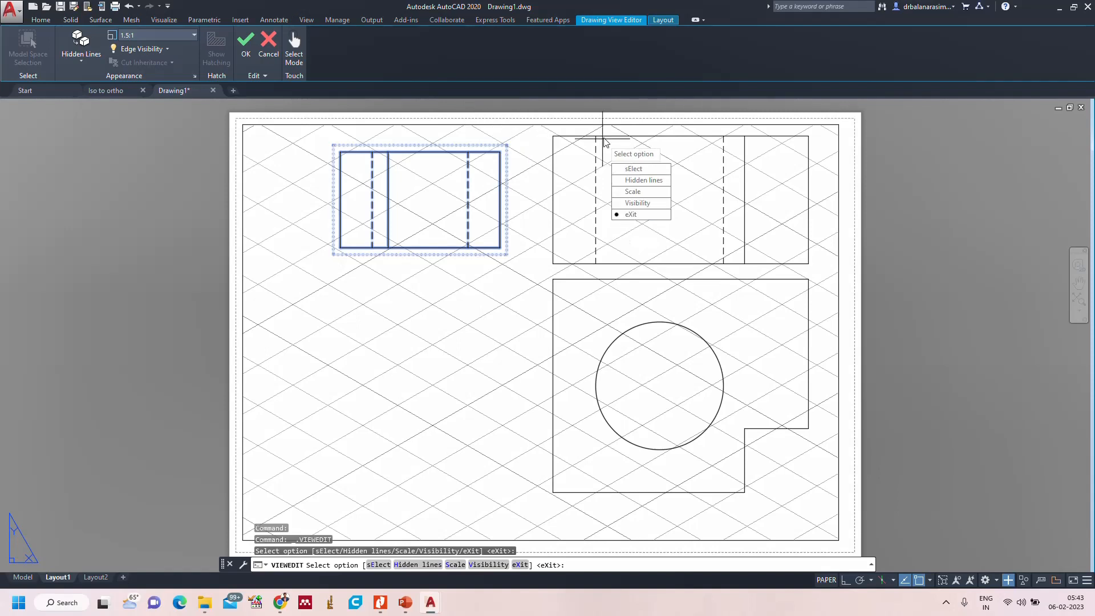
pyautogui.press('Return')
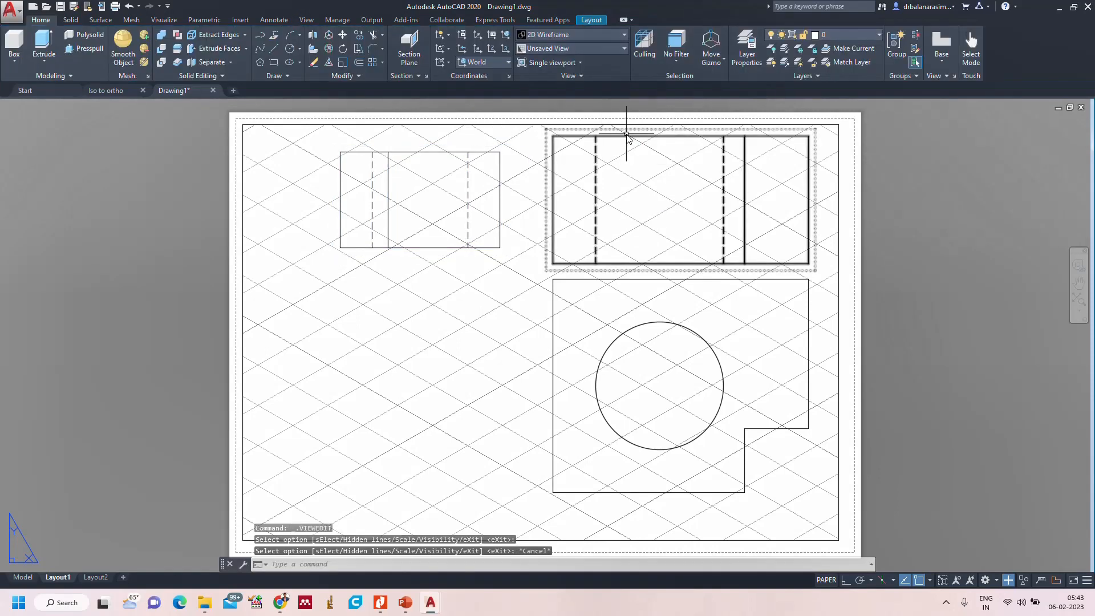
pyautogui.doubleClick(626, 137)
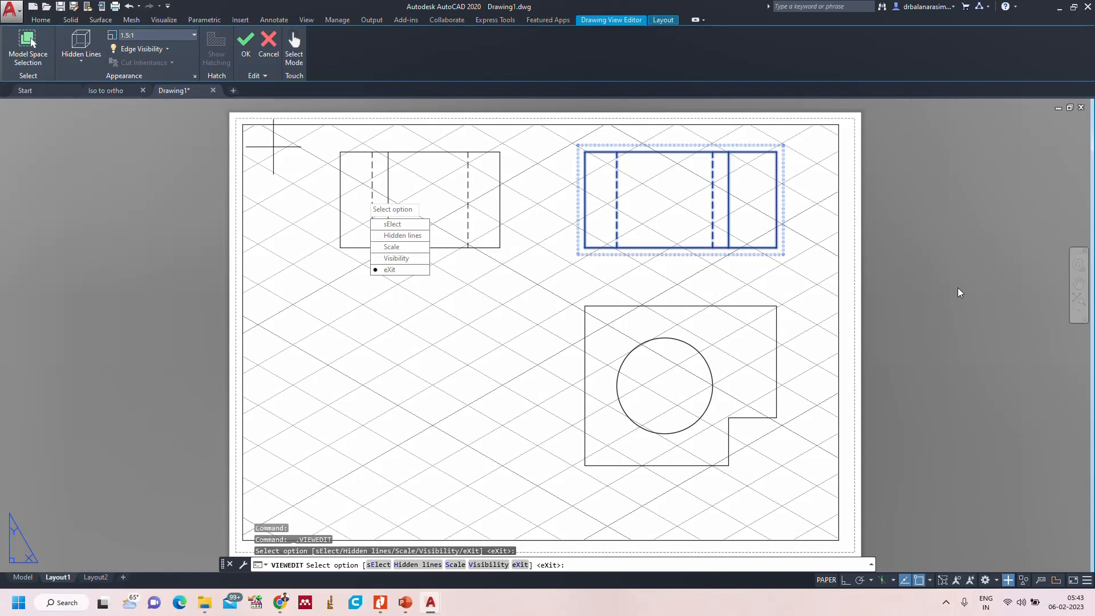
pyautogui.press('Escape')
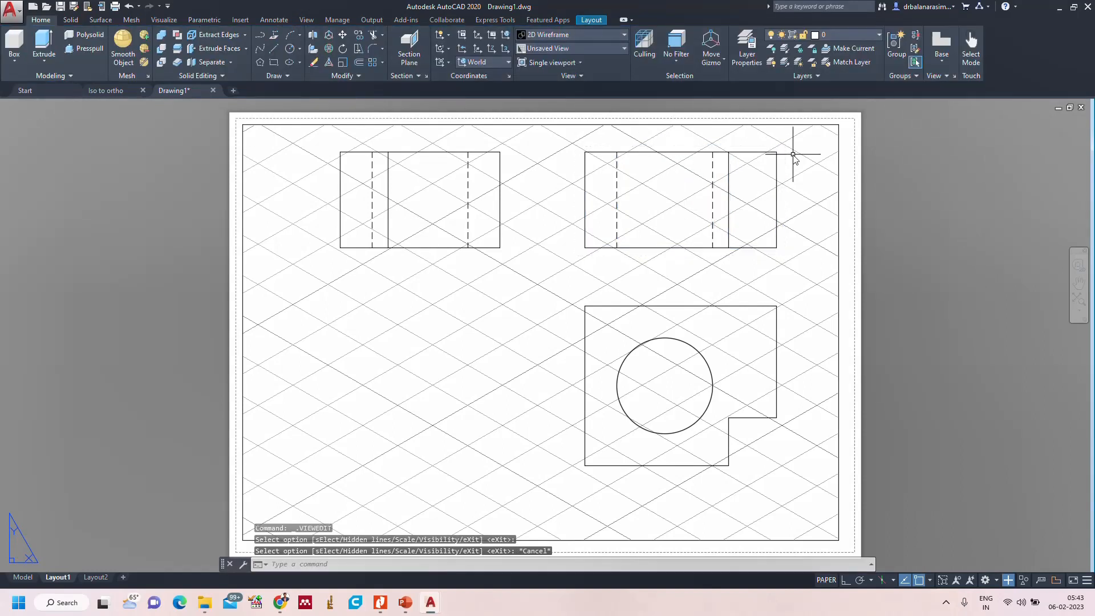
# With Ortho on, draw a horizontal reference line about 251 units long between the upper views and the top view, and move the top view further down.
pyautogui.write('l')
pyautogui.press('Return')
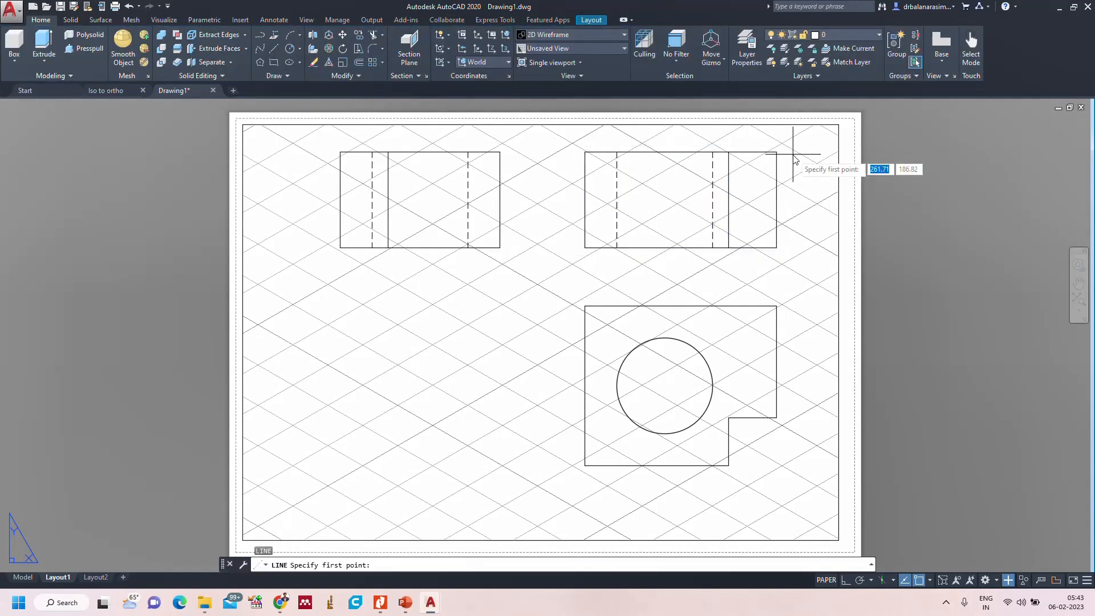
pyautogui.click(288, 291)
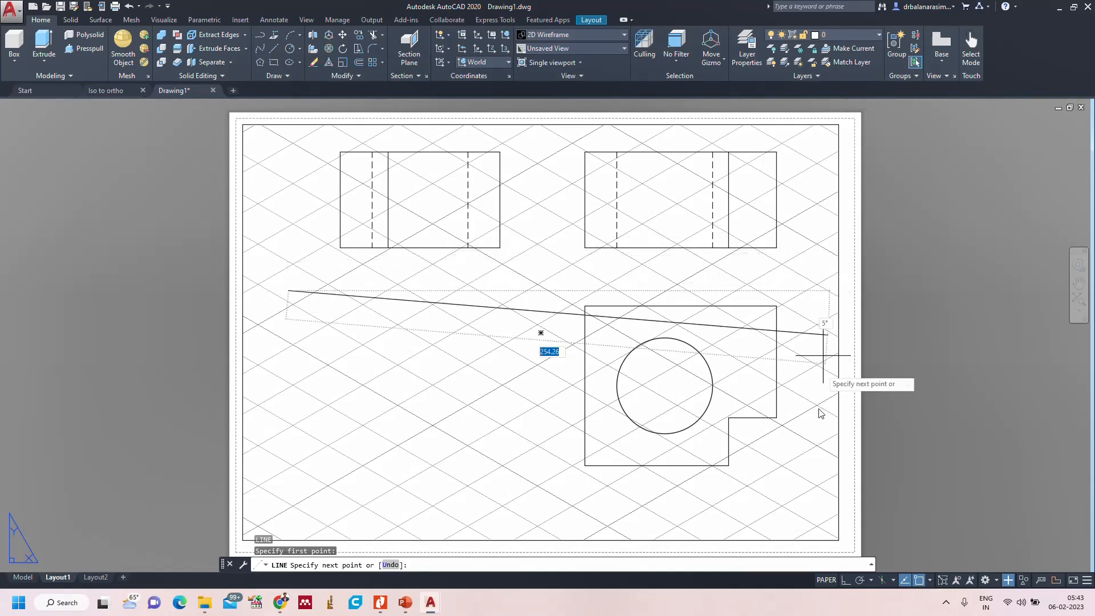
pyautogui.click(846, 581)
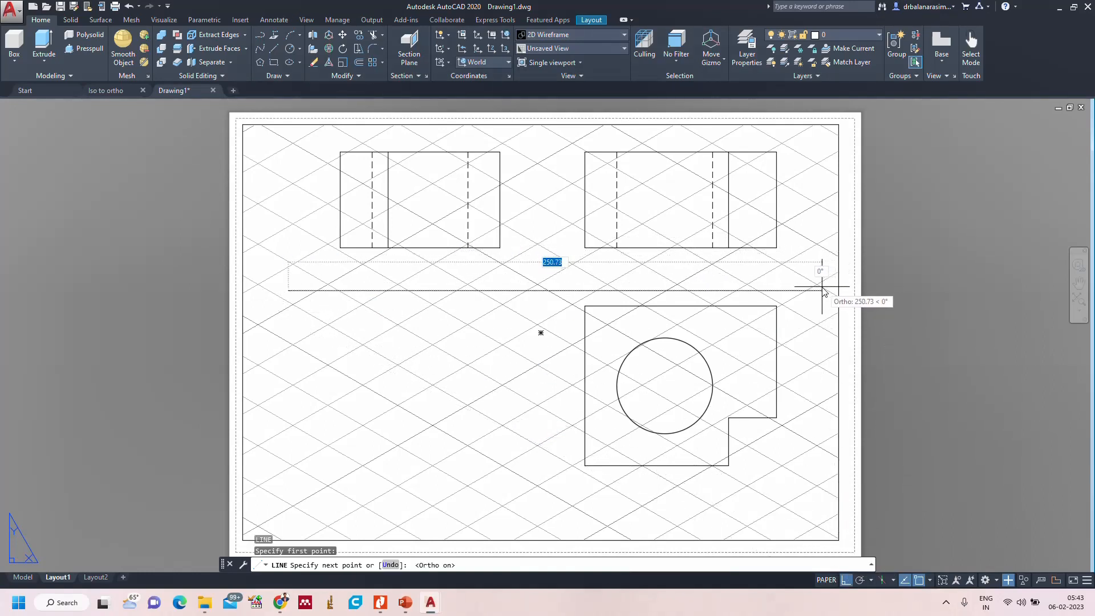
pyautogui.click(823, 291)
pyautogui.press('Escape')
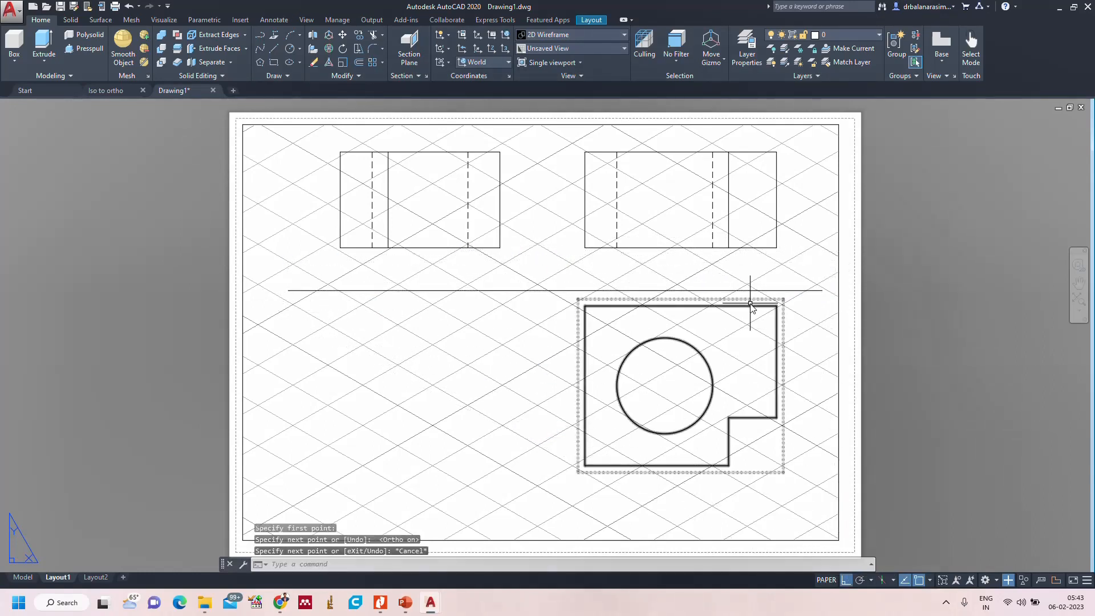
pyautogui.click(745, 306)
pyautogui.moveTo(745, 307); pyautogui.dragTo(749, 339)
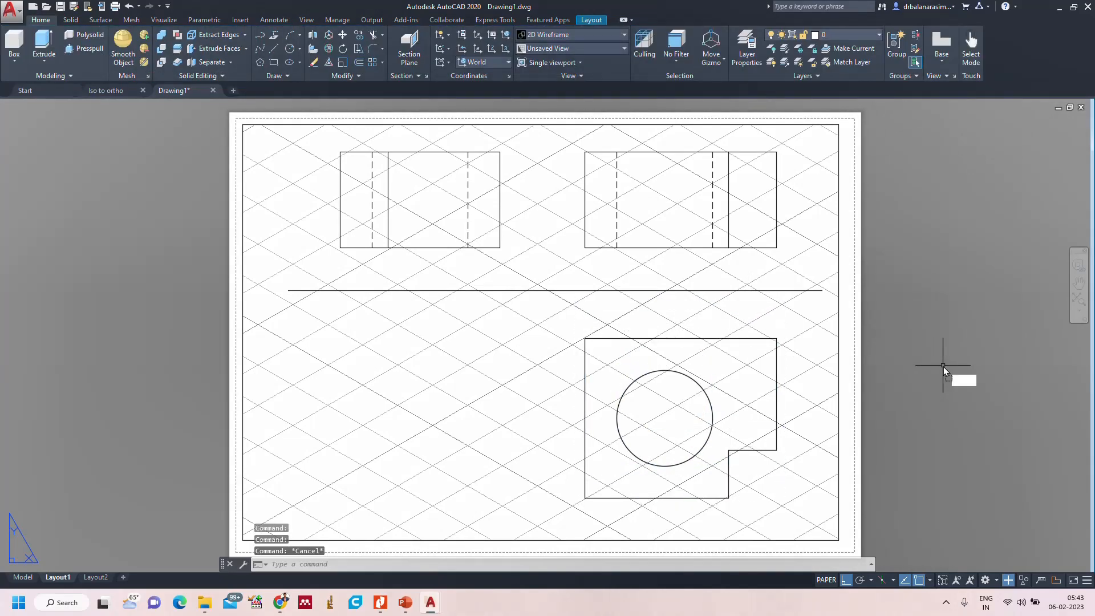
# Draw a vertical projection line from the front view's lower left corner to the top view's upper left corner.
pyautogui.press('Return')
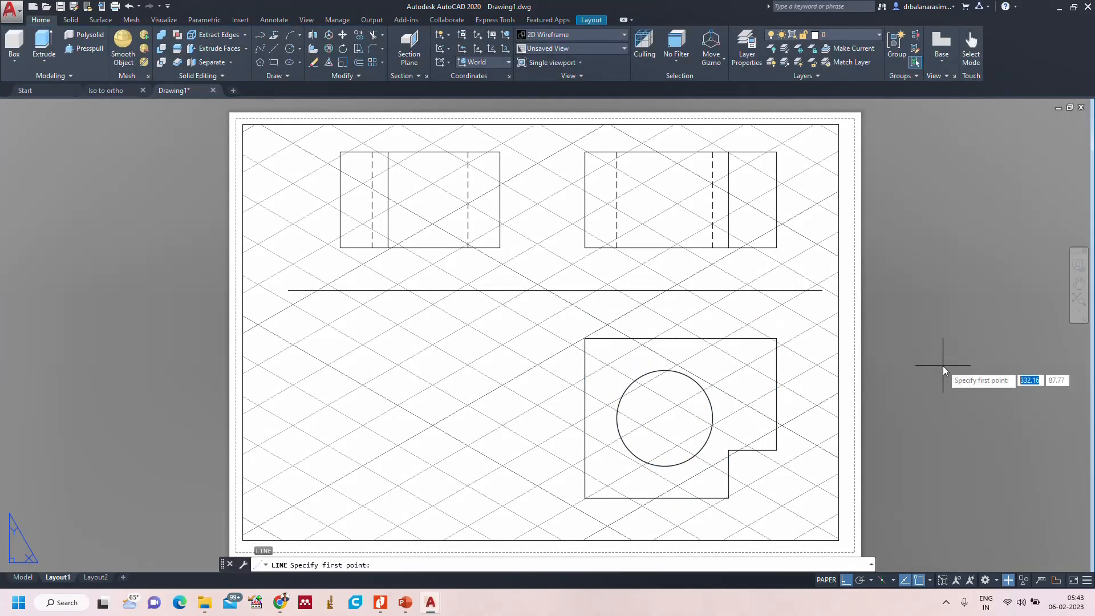
pyautogui.click(584, 248)
pyautogui.click(585, 338)
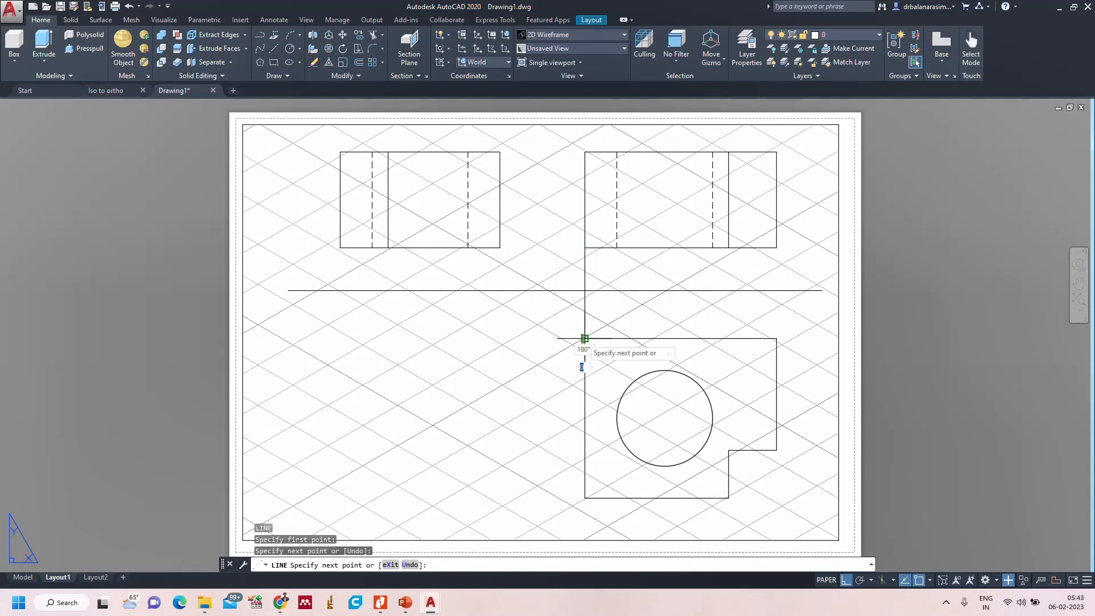
pyautogui.press('Return')
# Draw vertical projection lines from the front view's two hidden hole edges to the left and right quadrants of the top view's circle.
pyautogui.press('Return')
pyautogui.click(616, 248)
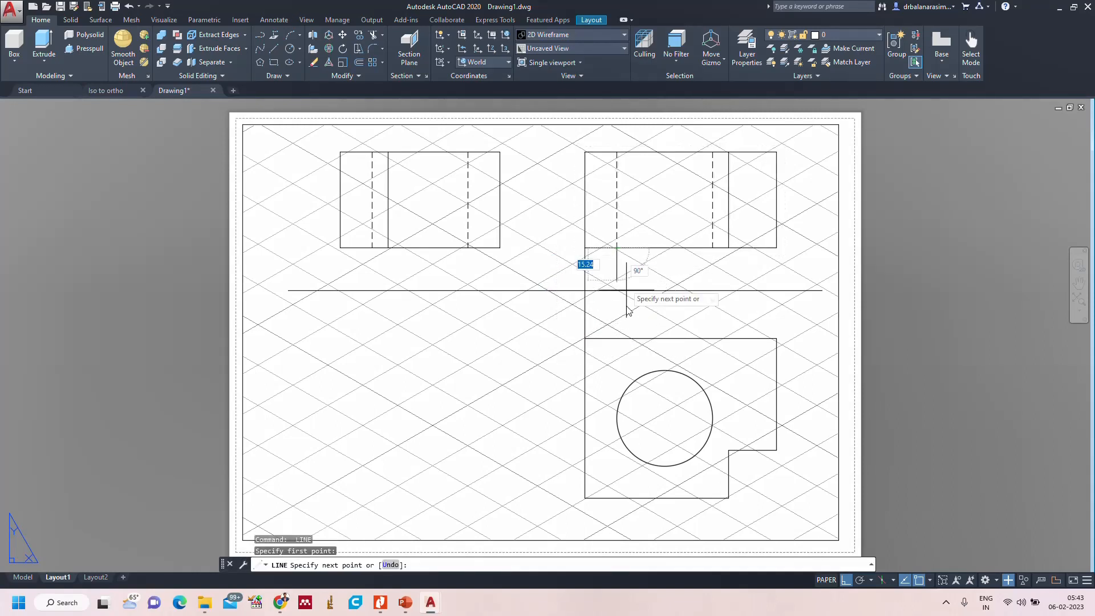
pyautogui.click(617, 418)
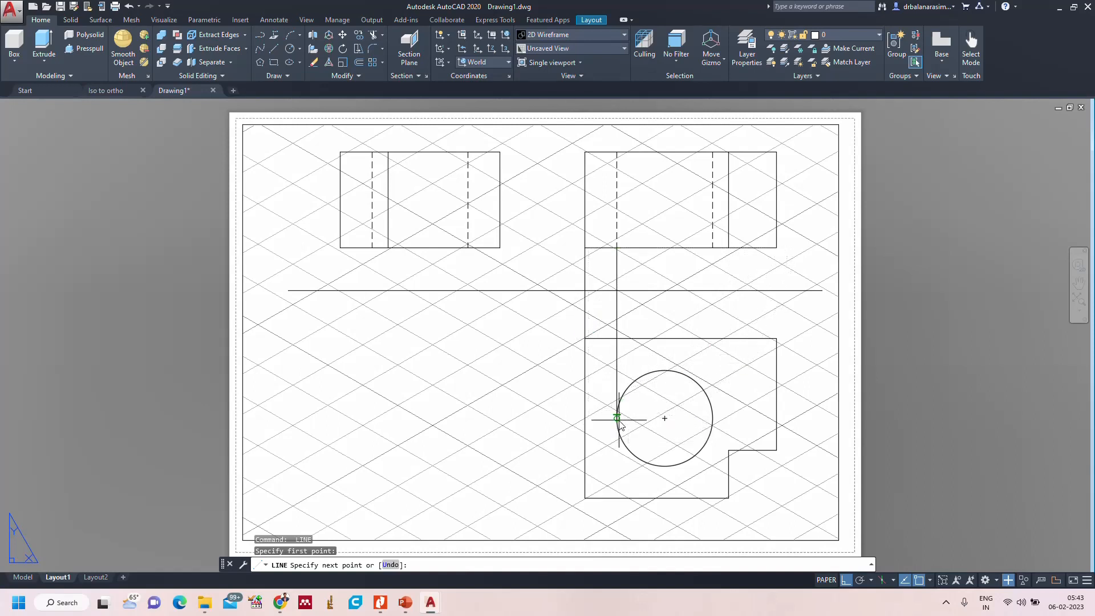
pyautogui.press('Escape')
pyautogui.press('Return')
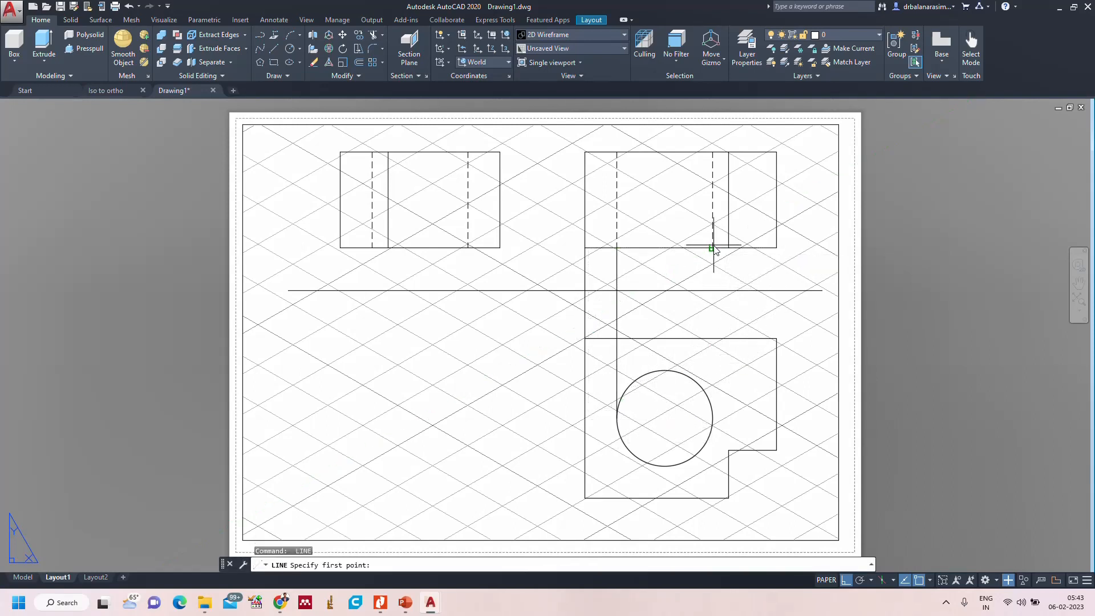
pyautogui.click(713, 248)
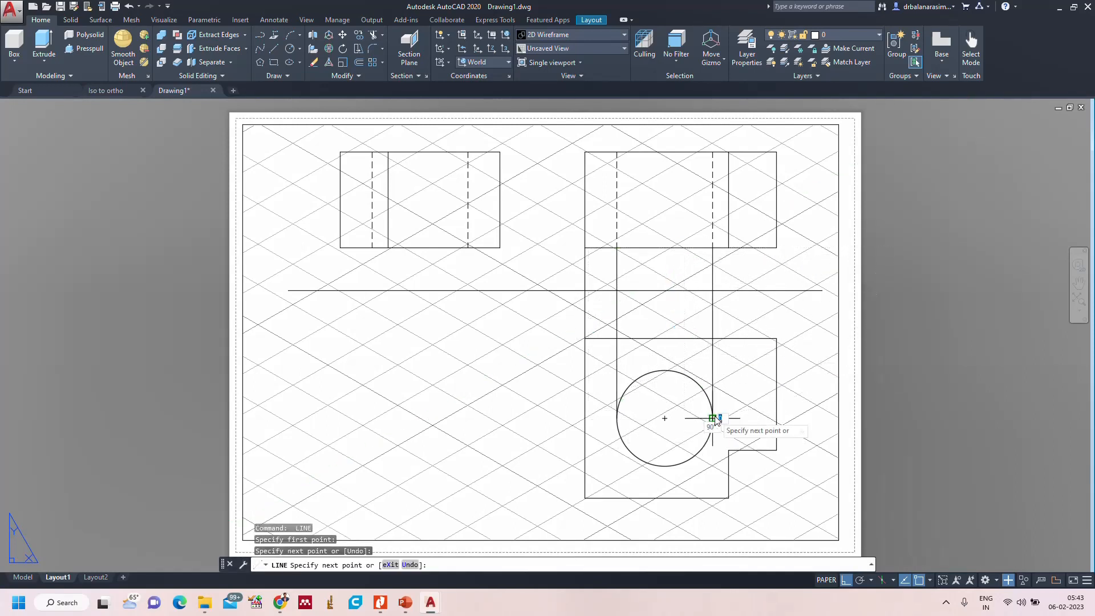
pyautogui.press('Escape')
# Draw vertical projection lines from the front view's notch edge and lower right corner down to the matching corners of the top view.
pyautogui.press('Return')
pyautogui.click(739, 248)
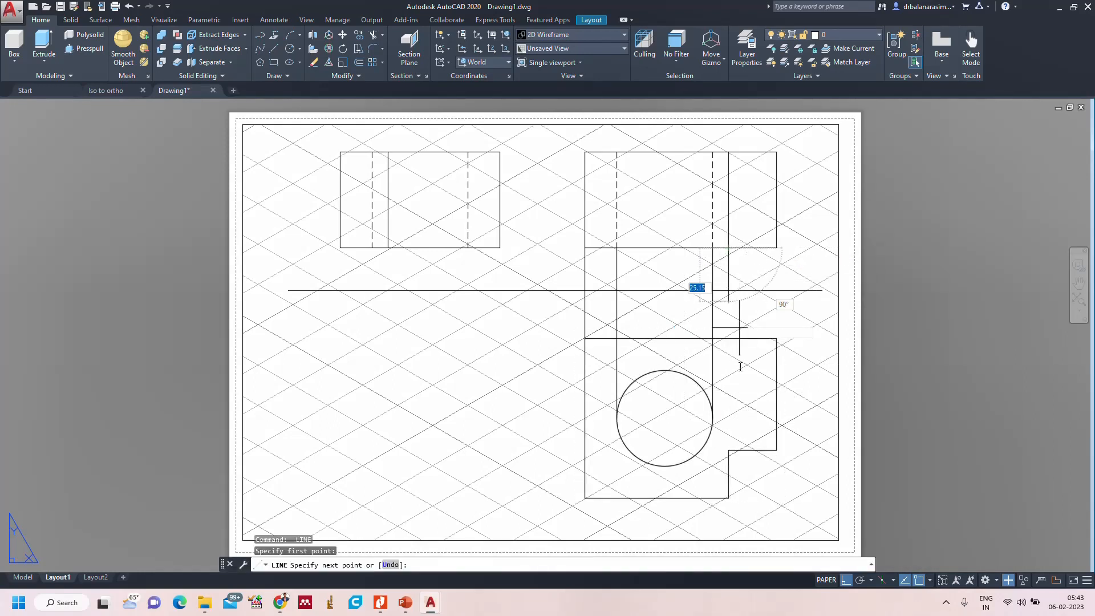
pyautogui.press('Escape')
pyautogui.press('Return')
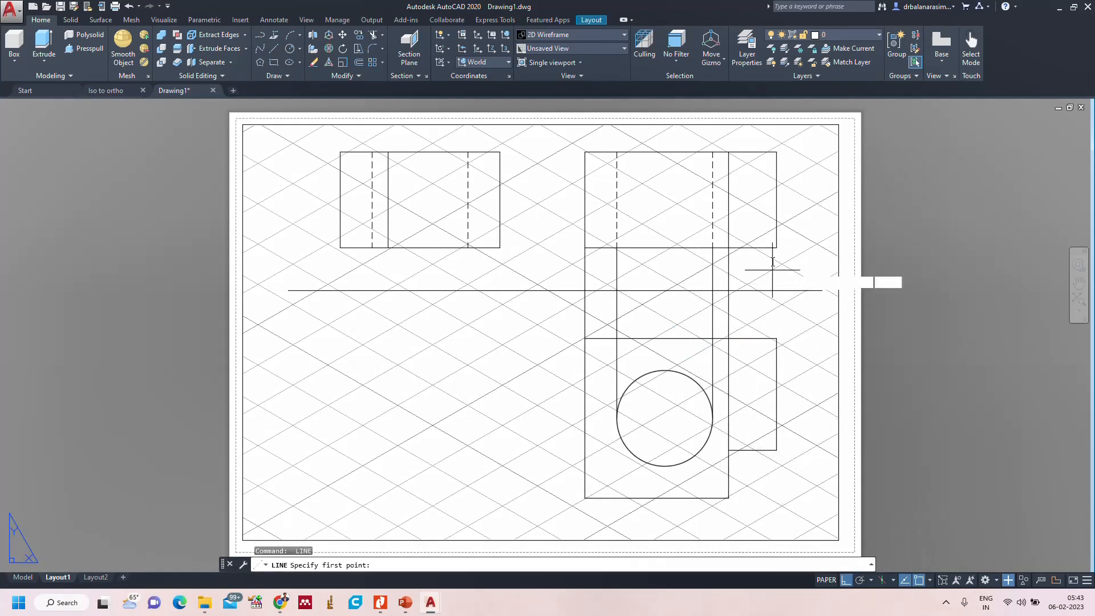
pyautogui.click(775, 248)
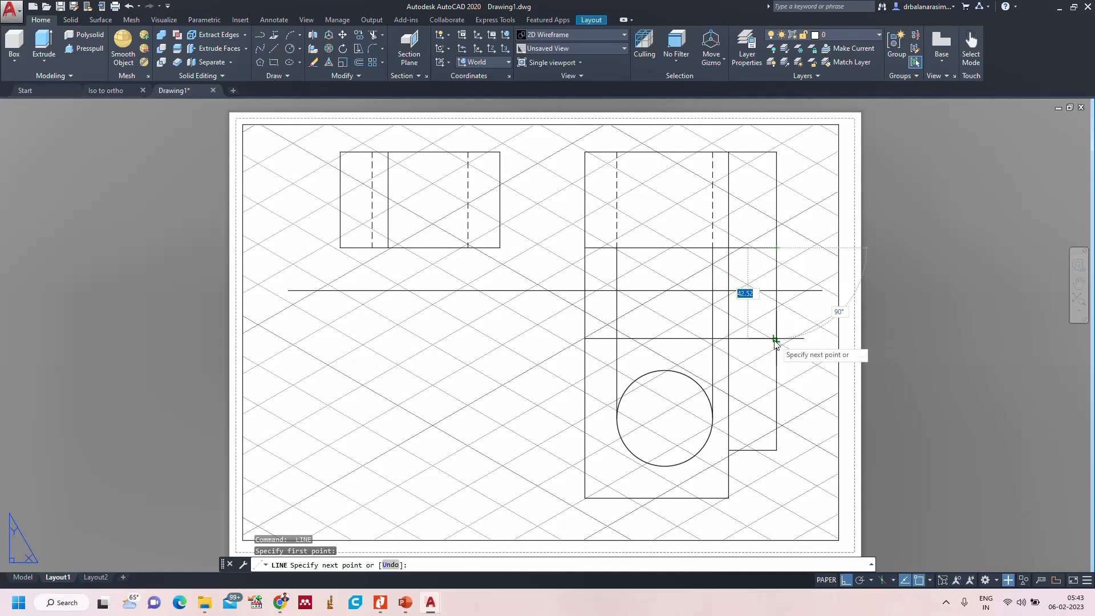
pyautogui.click(776, 340)
pyautogui.press('Return')
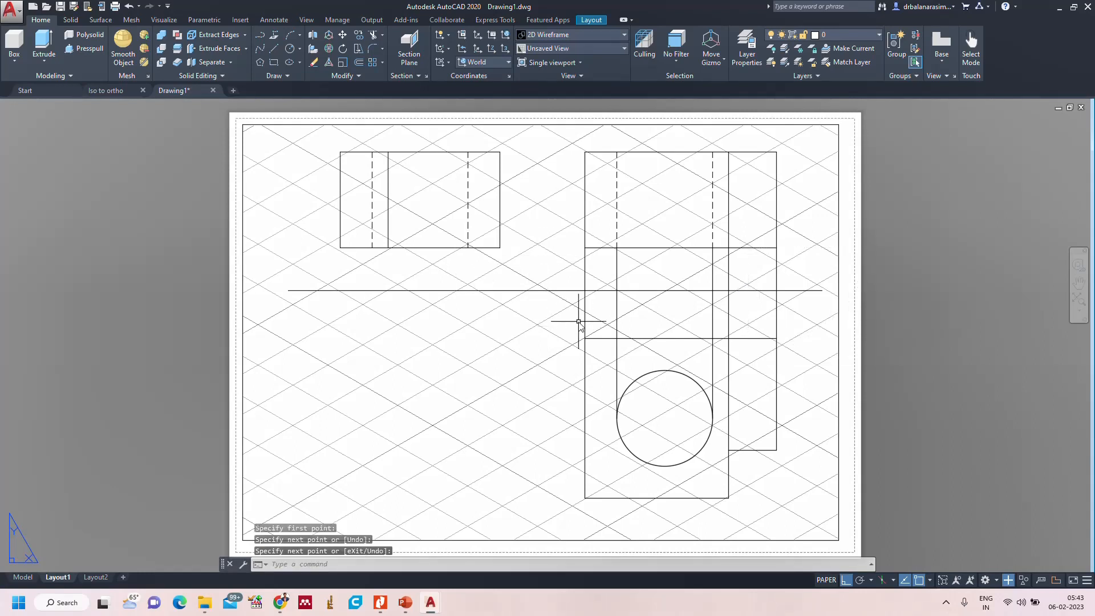
# With Ortho off, draw a 45° diagonal line down-left from where the horizontal reference line meets the front view's left projection line.
pyautogui.press('Return')
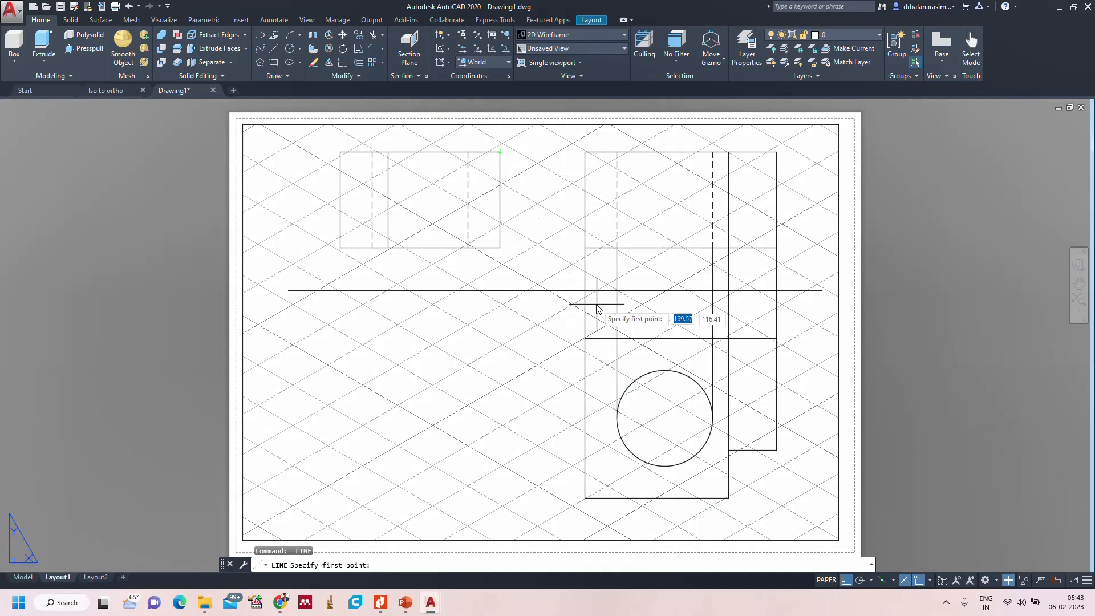
pyautogui.click(585, 291)
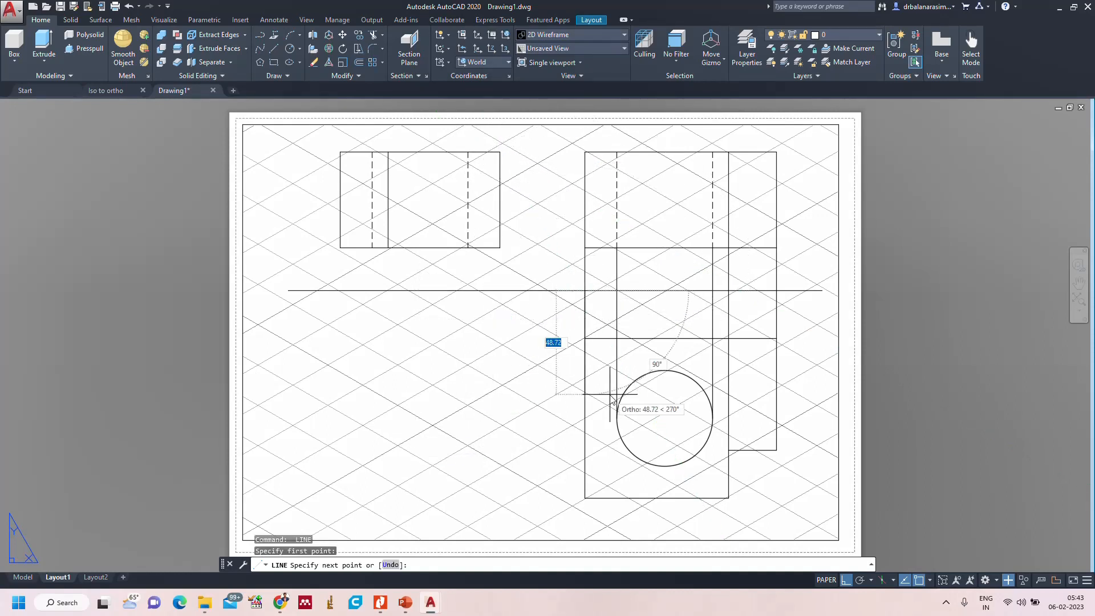
pyautogui.press('F8')
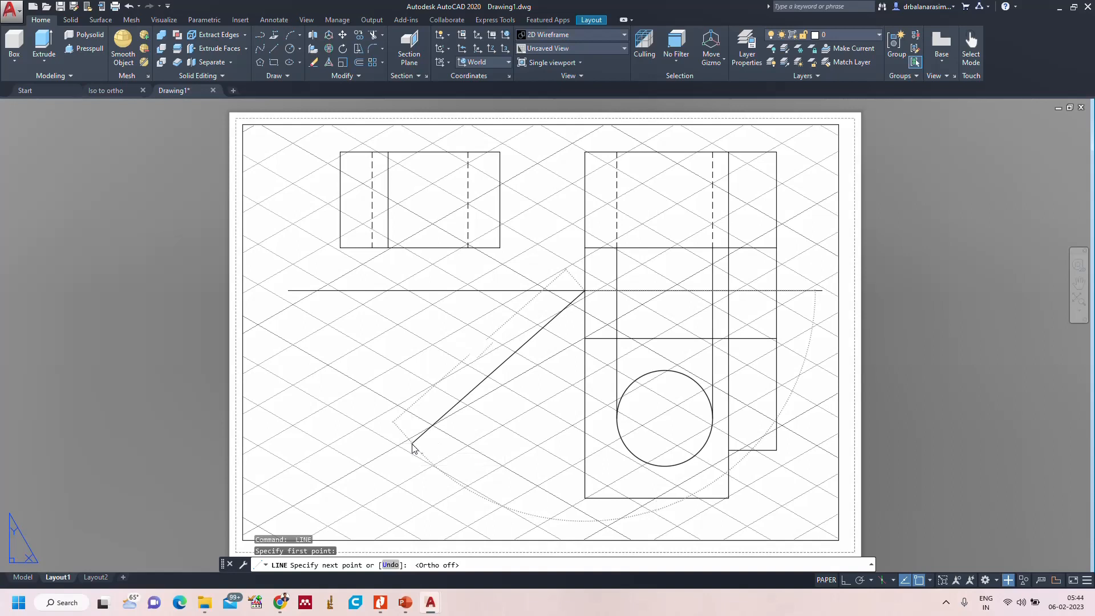
pyautogui.click(291, 483)
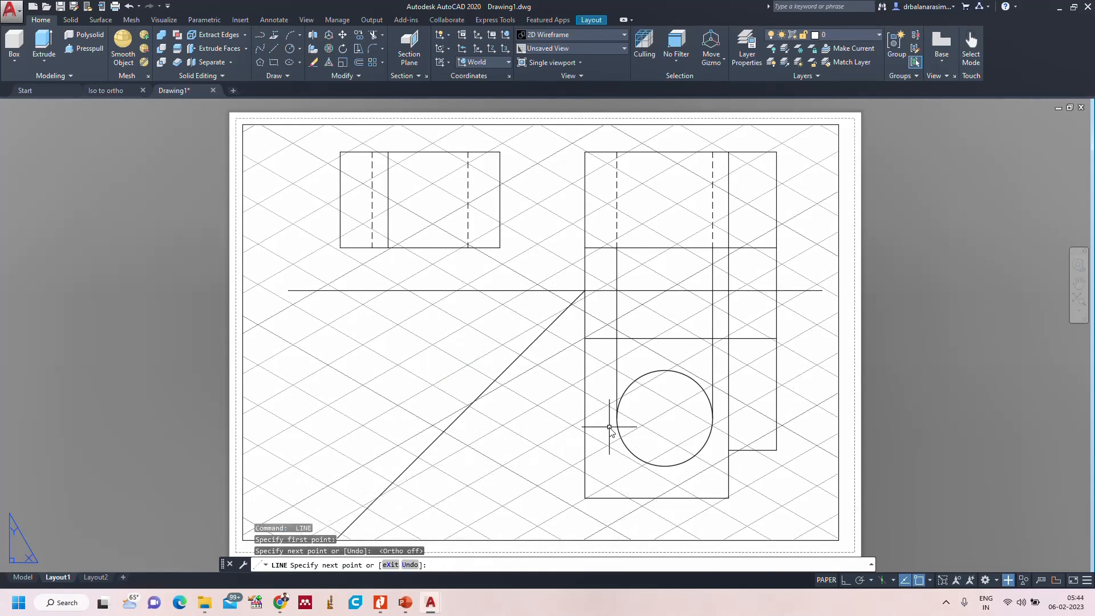
pyautogui.press('Escape')
# Check the angle between the diagonal line and the horizontal reference line with a temporary angular dimension, and delete that dimension.
pyautogui.write('dan')
pyautogui.press('Return')
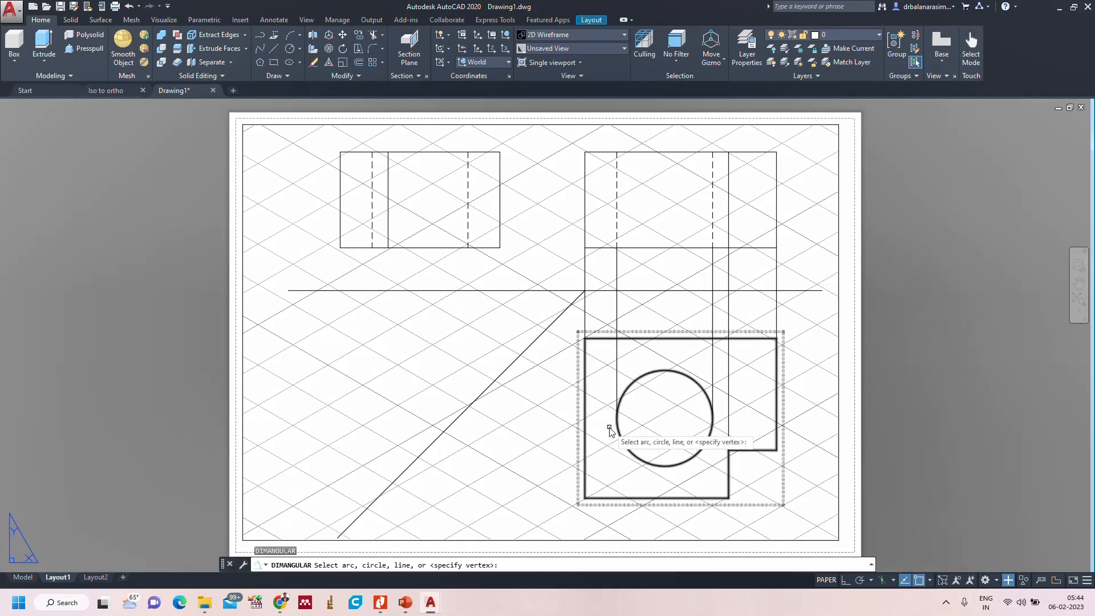
pyautogui.click(521, 353)
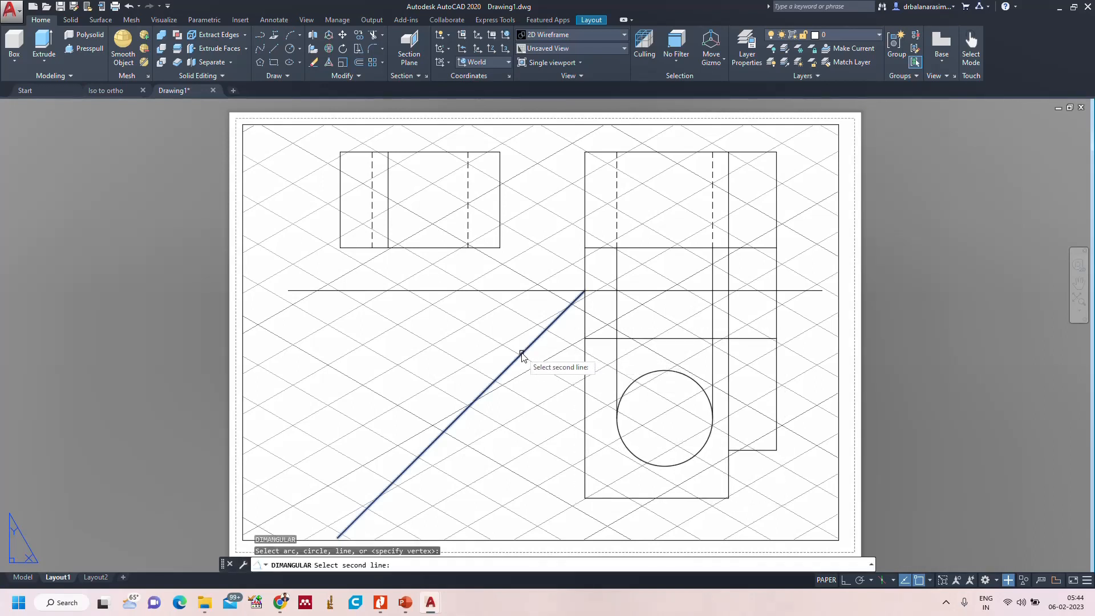
pyautogui.click(503, 290)
pyautogui.click(477, 315)
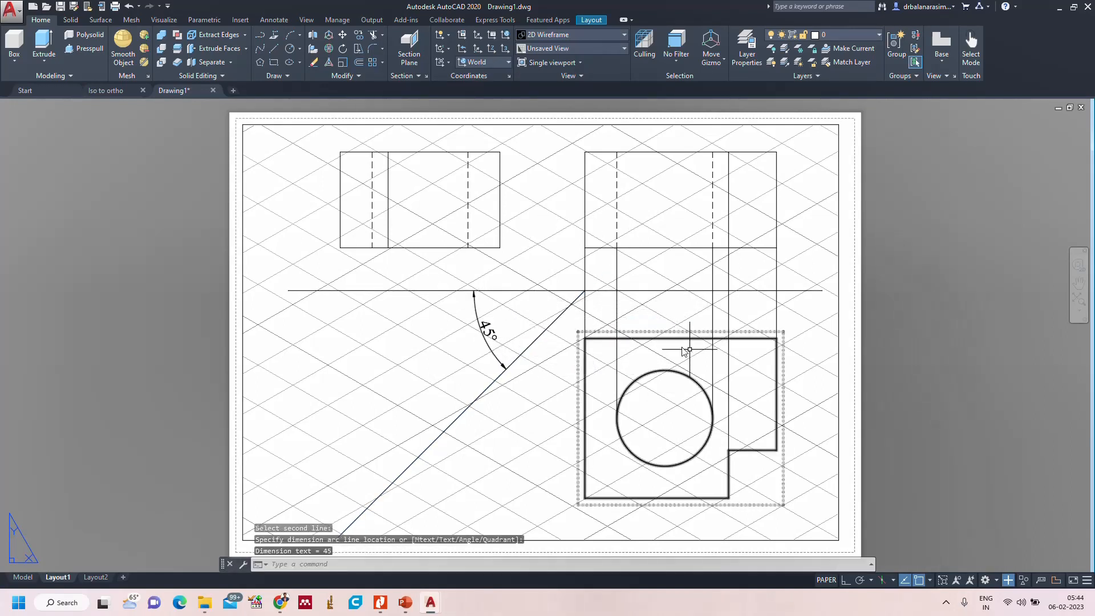
pyautogui.click(493, 353)
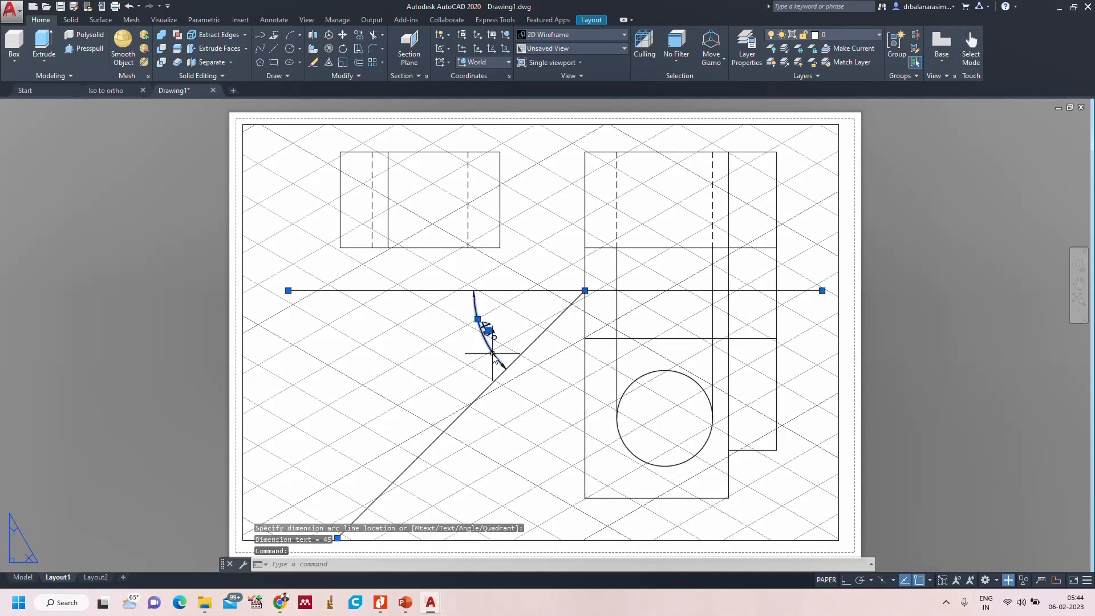
pyautogui.press('Delete')
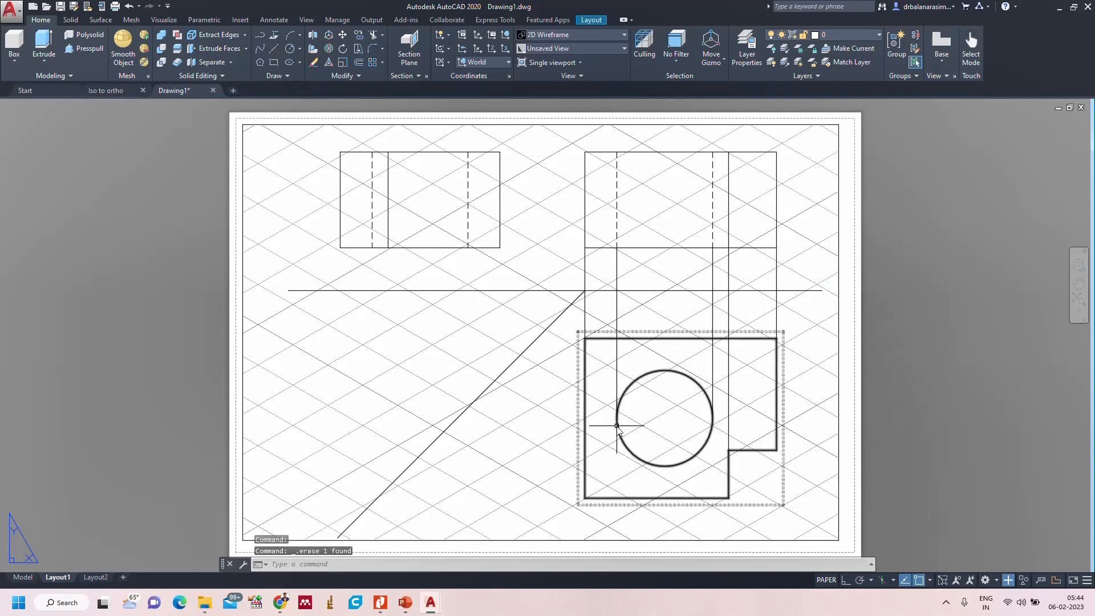
# With Ortho on, draw a horizontal projection line from the top view's upper left corner leftward past the diagonal line.
pyautogui.write('l')
pyautogui.press('Return')
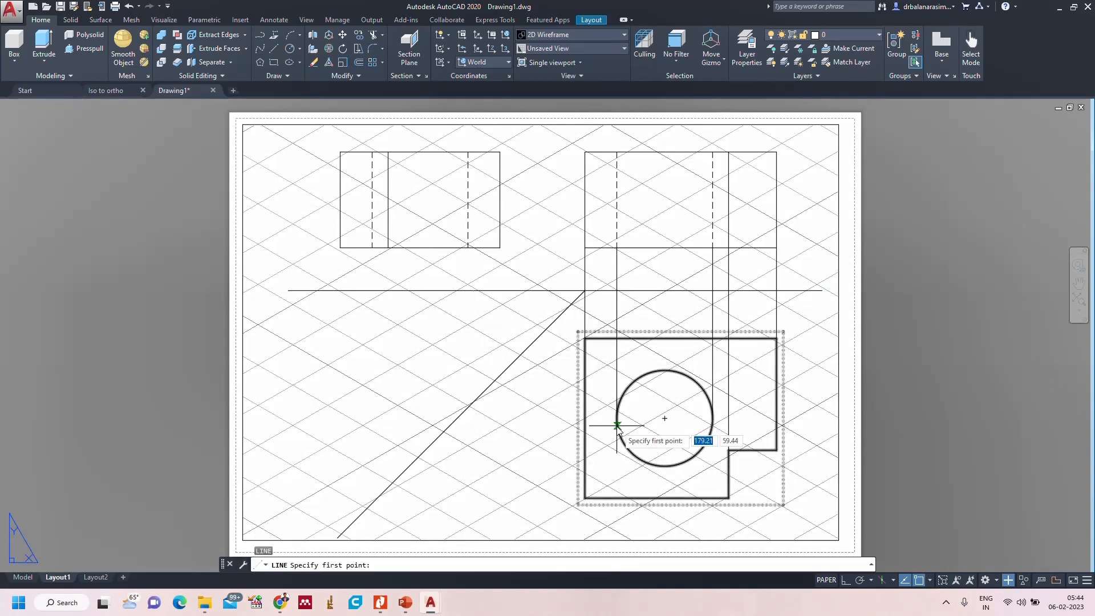
pyautogui.click(584, 337)
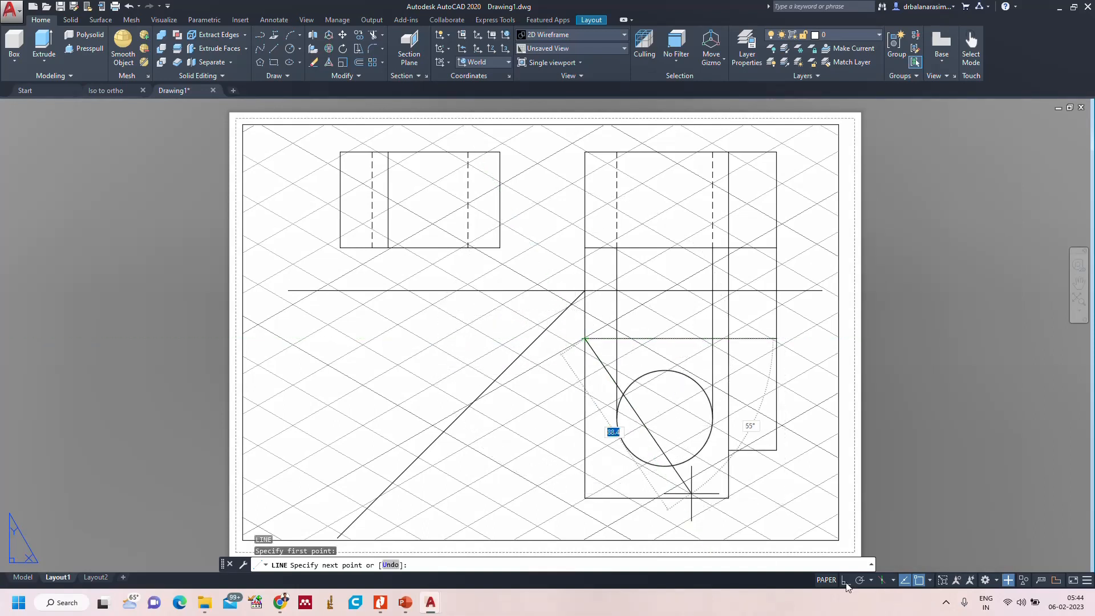
pyautogui.press('F8')
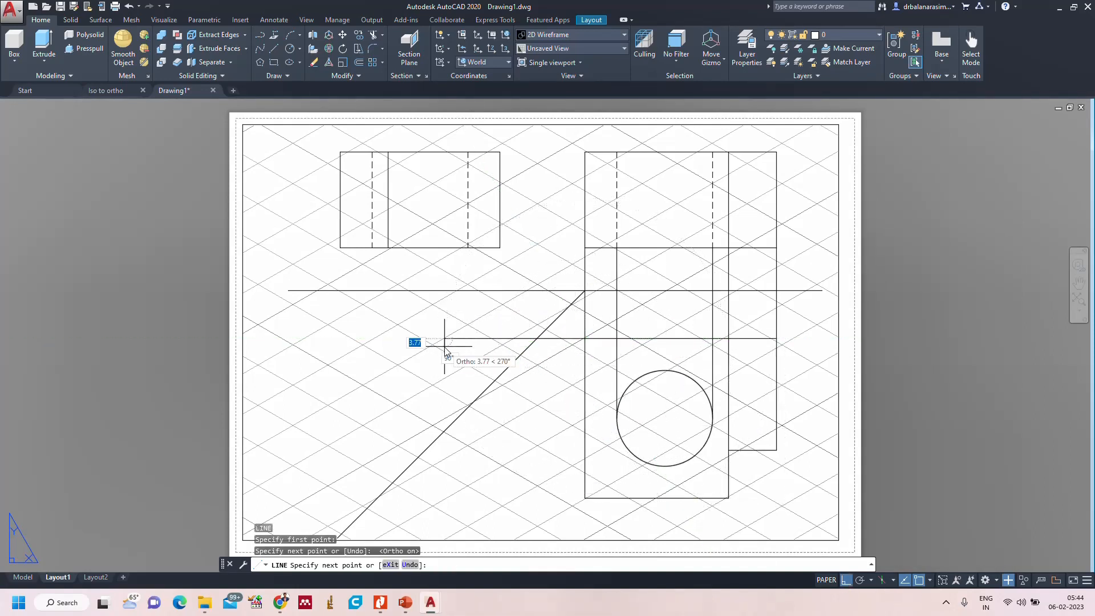
pyautogui.press('Return')
# Draw horizontal projection lines from the upper and lower quadrants of the top view's circle leftward past the diagonal line.
pyautogui.press('Return')
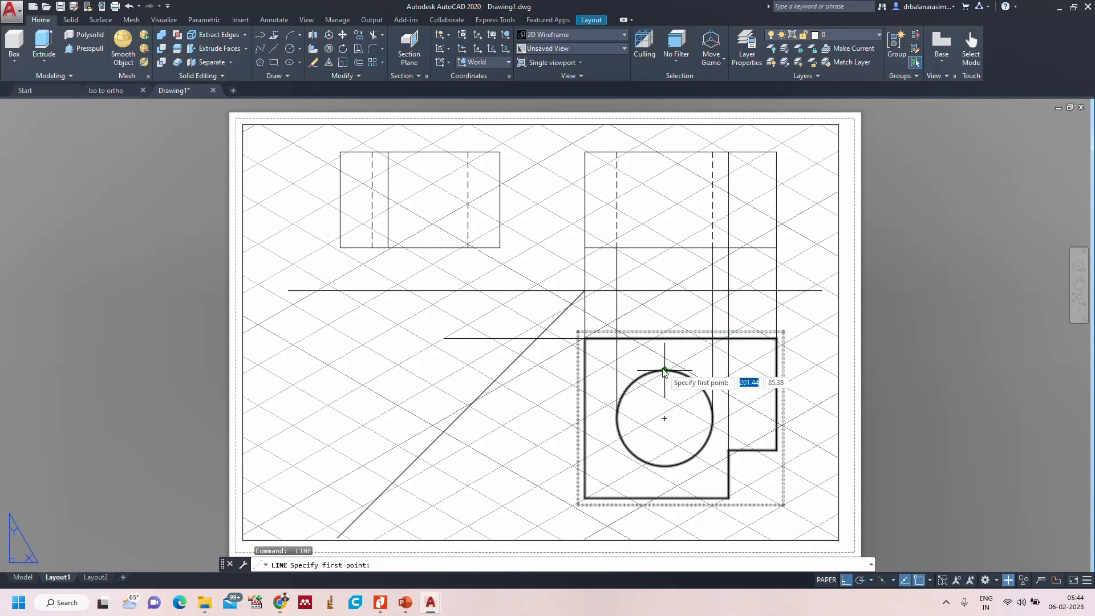
pyautogui.click(664, 370)
pyautogui.click(386, 370)
pyautogui.press('Return')
pyautogui.press('Return')
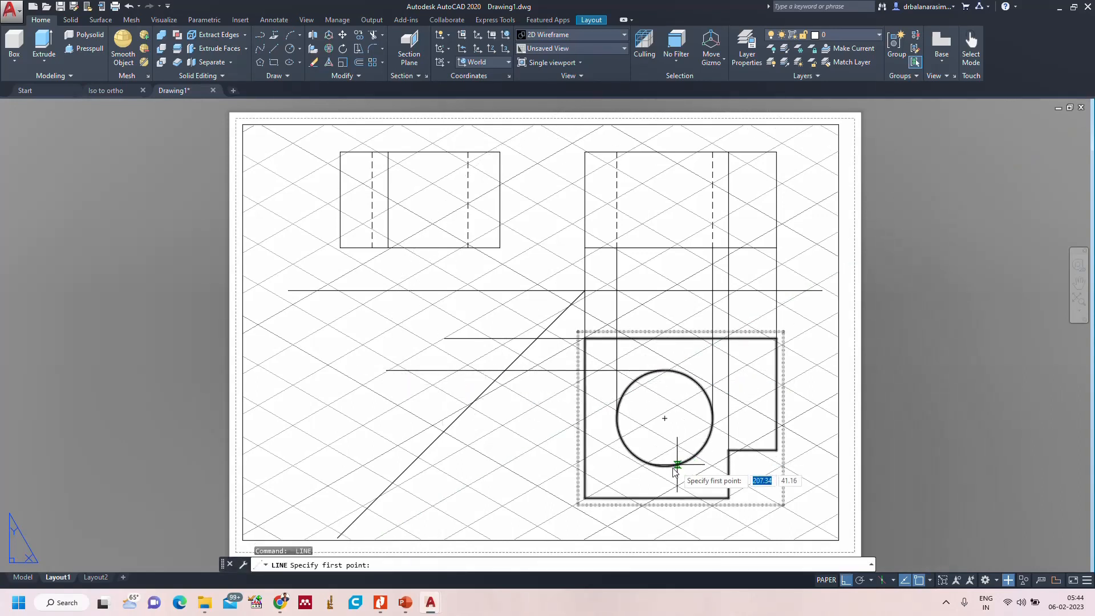
pyautogui.click(665, 466)
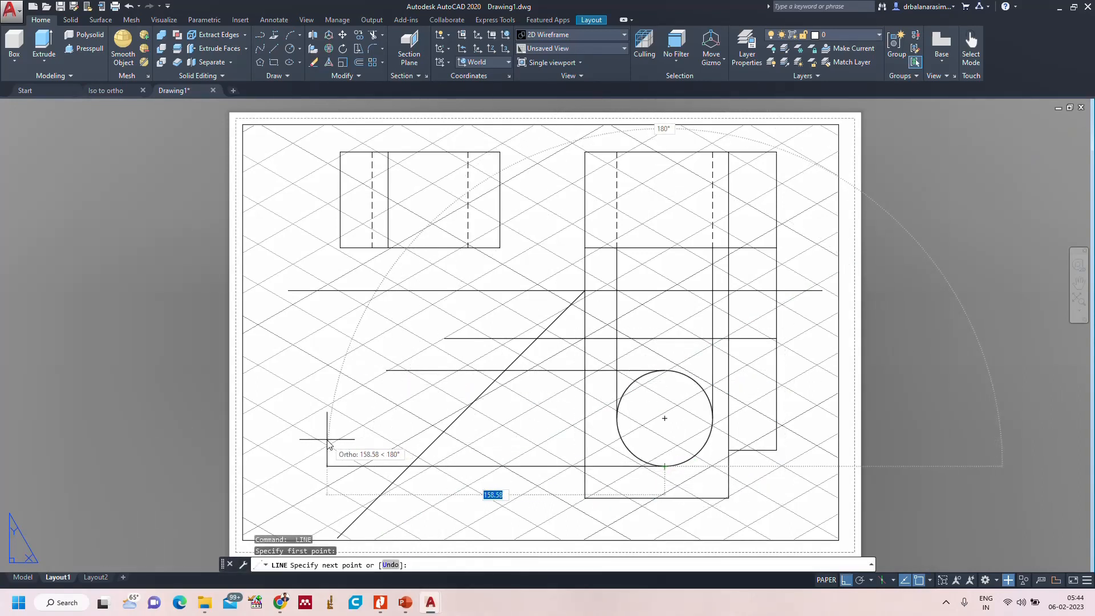
pyautogui.click(328, 442)
pyautogui.press('Return')
# Draw horizontal projection lines from the top view's inner notch corner and lower left corner leftward past the diagonal line.
pyautogui.press('Return')
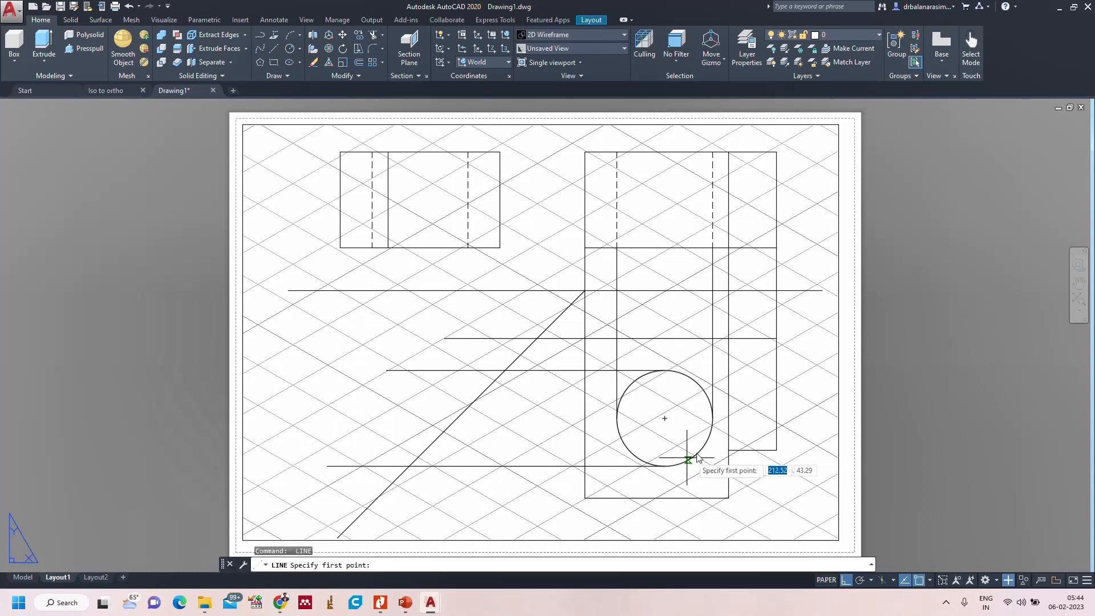
pyautogui.click(729, 451)
pyautogui.click(329, 447)
pyautogui.press('Return')
pyautogui.press('Return')
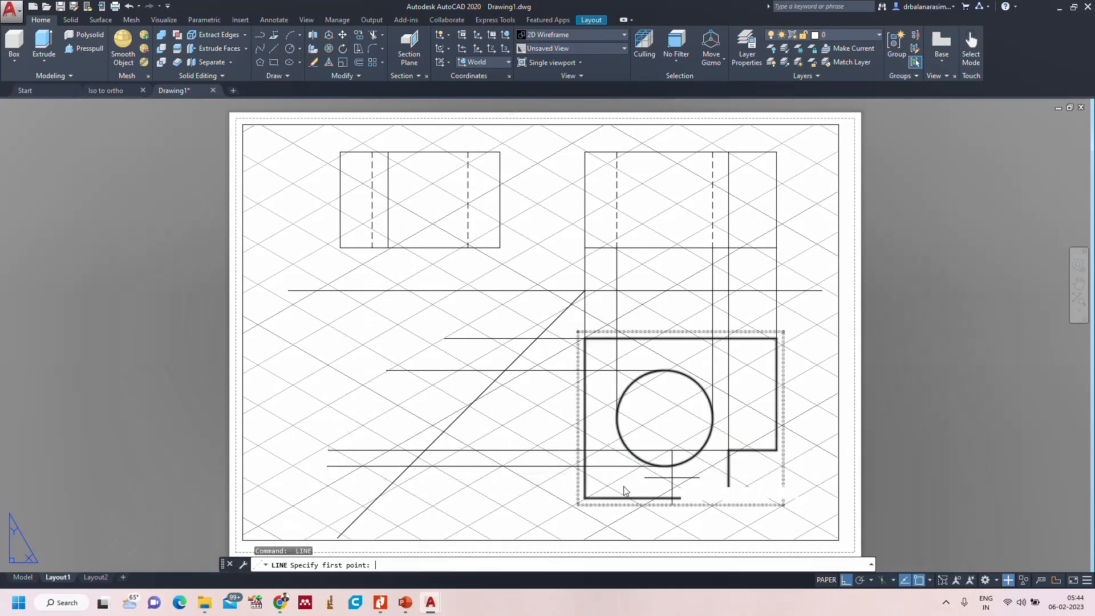
pyautogui.click(584, 497)
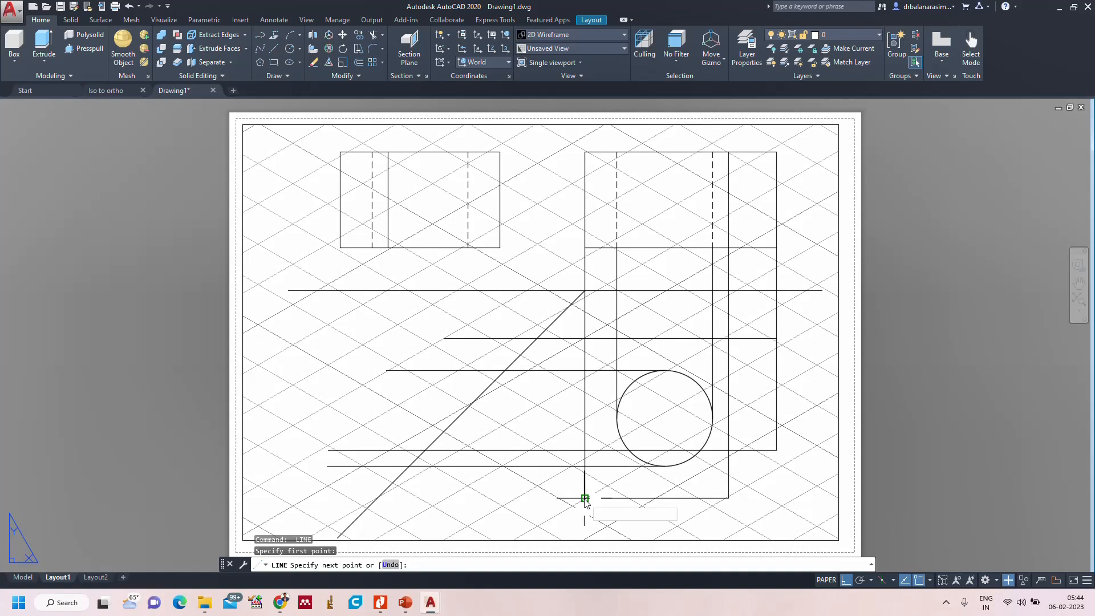
pyautogui.click(312, 492)
pyautogui.press('Return')
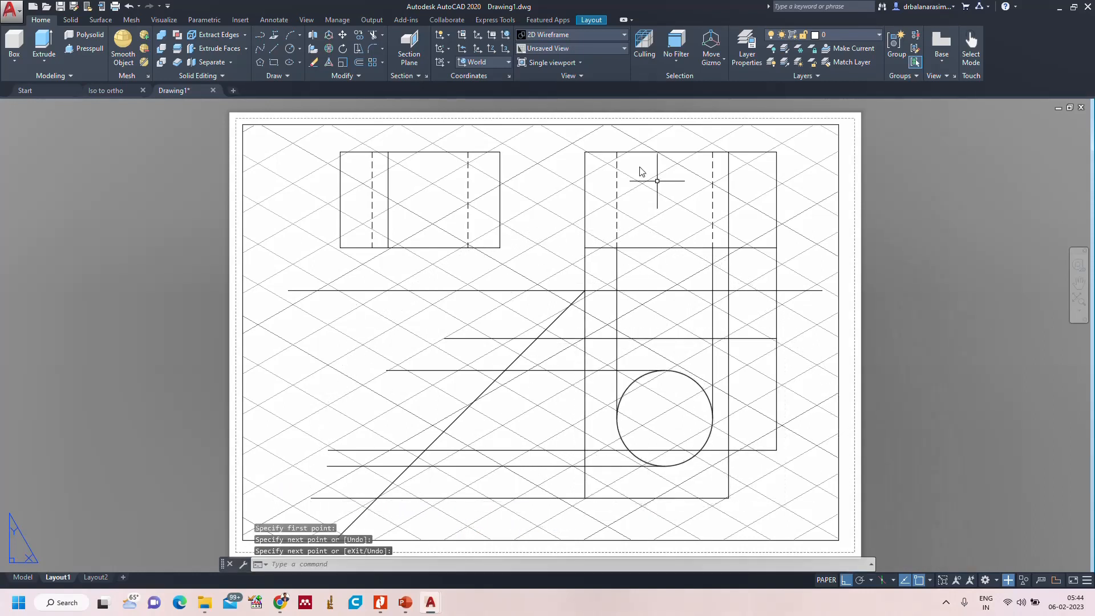
pyautogui.press('Return')
pyautogui.click(537, 339)
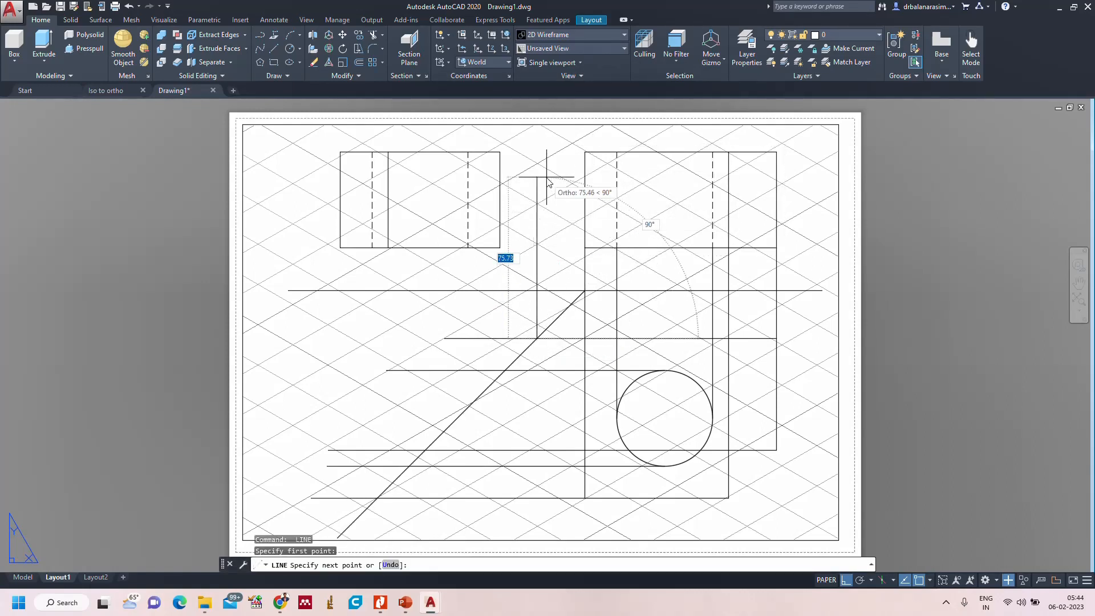
pyautogui.press('Escape')
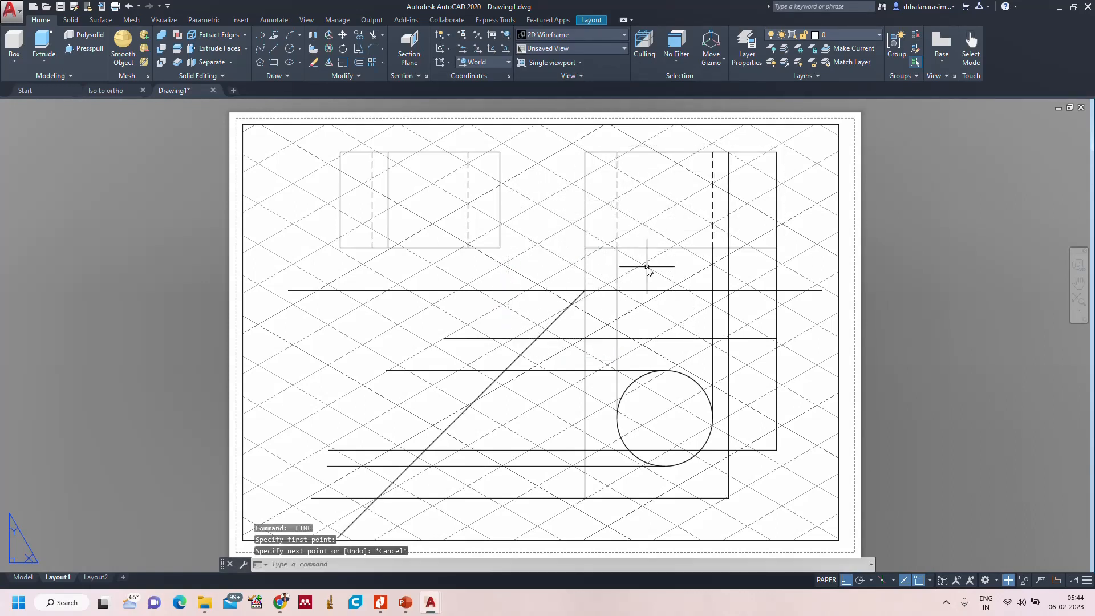
# Draw a horizontal projection line from the front view's lower left corner leftward along the side view's bottom edge and beyond it.
pyautogui.press('Return')
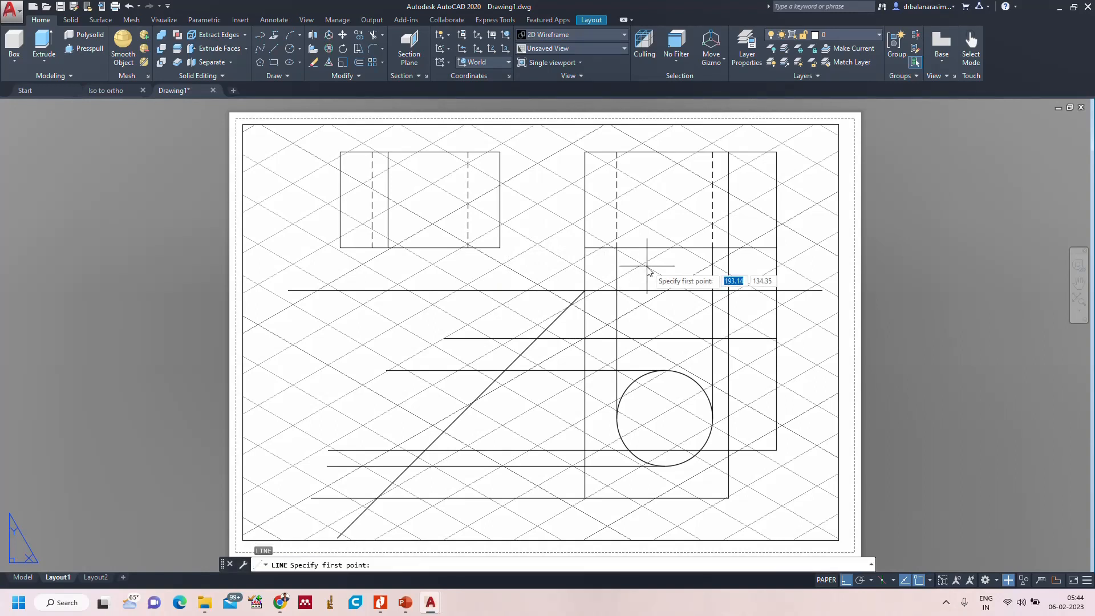
pyautogui.click(585, 248)
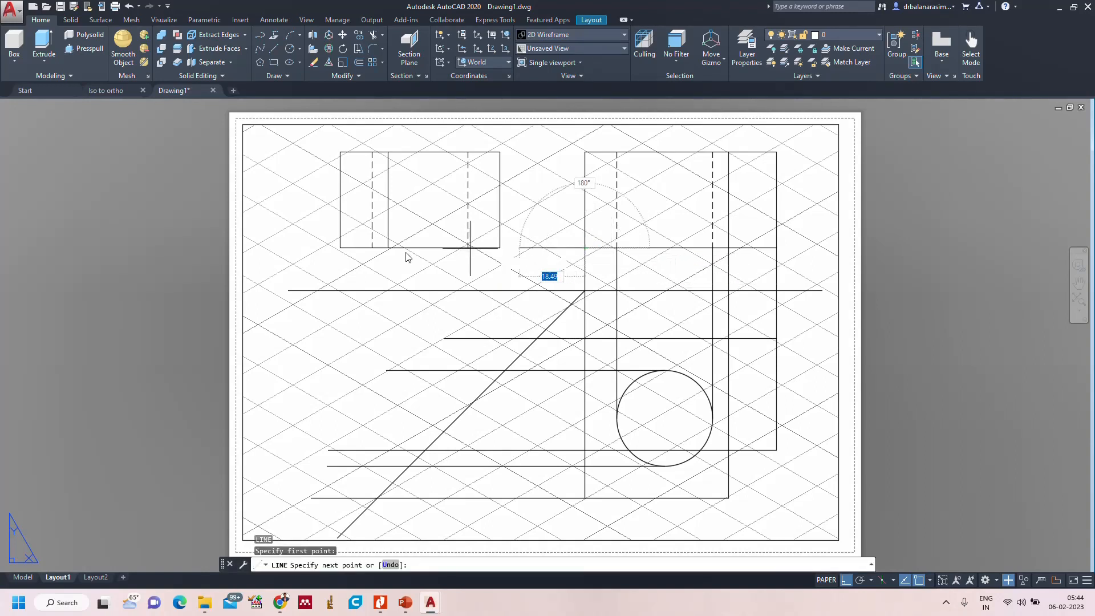
pyautogui.click(294, 248)
pyautogui.press('Return')
# Draw a vertical line from where the uppermost top view projection line crosses the diagonal up to the side view's base projection line.
pyautogui.press('Return')
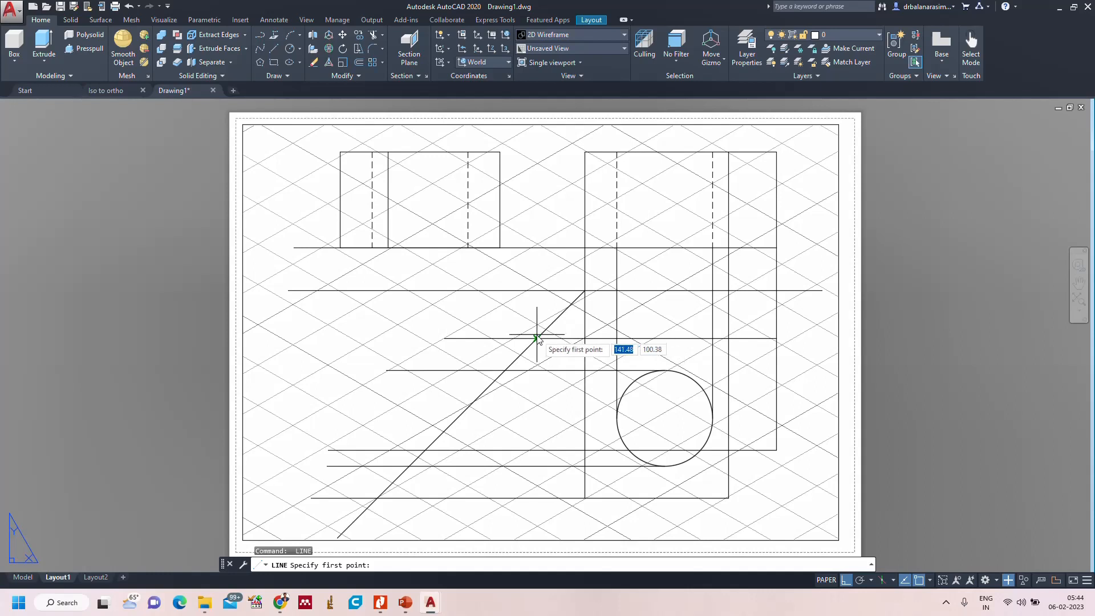
pyautogui.click(536, 339)
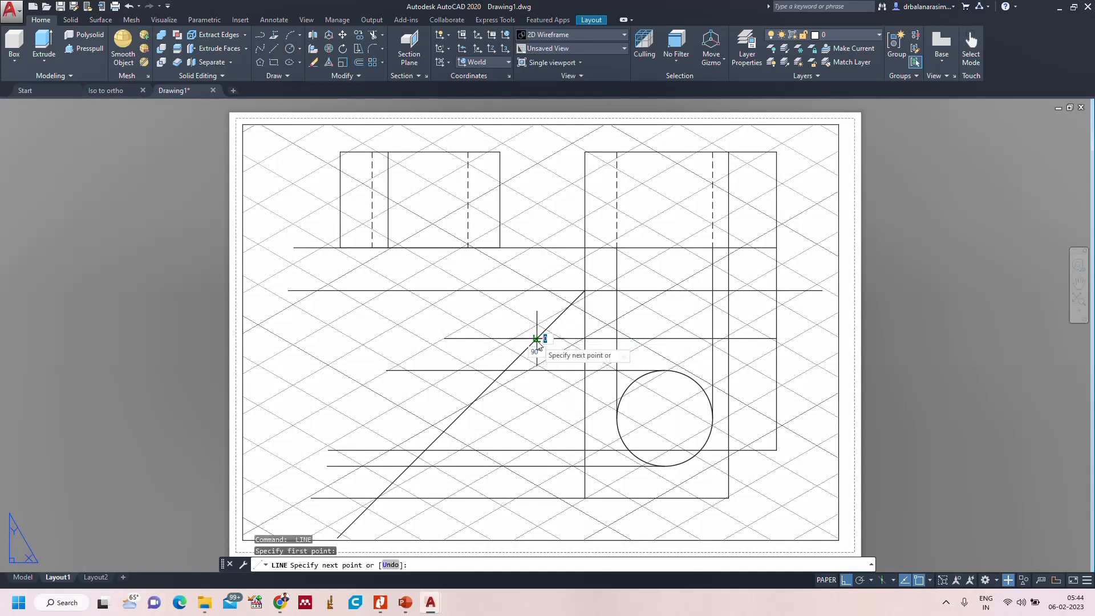
pyautogui.click(537, 248)
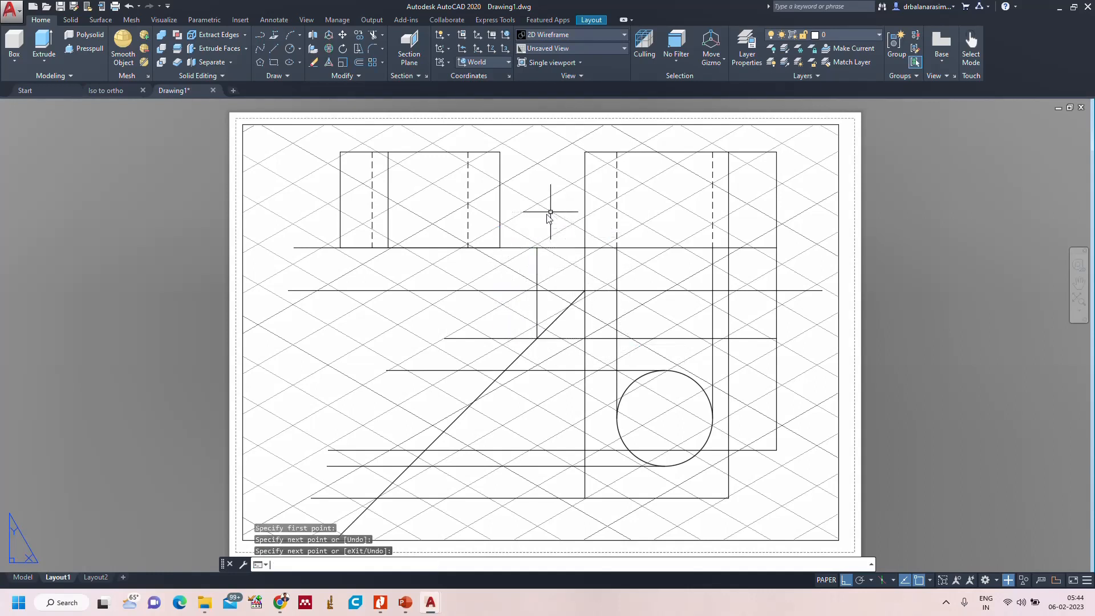
pyautogui.press('Return')
# Try to move the side view by its lower right corner to the new vertical projection line, and undo the move.
pyautogui.click(500, 224)
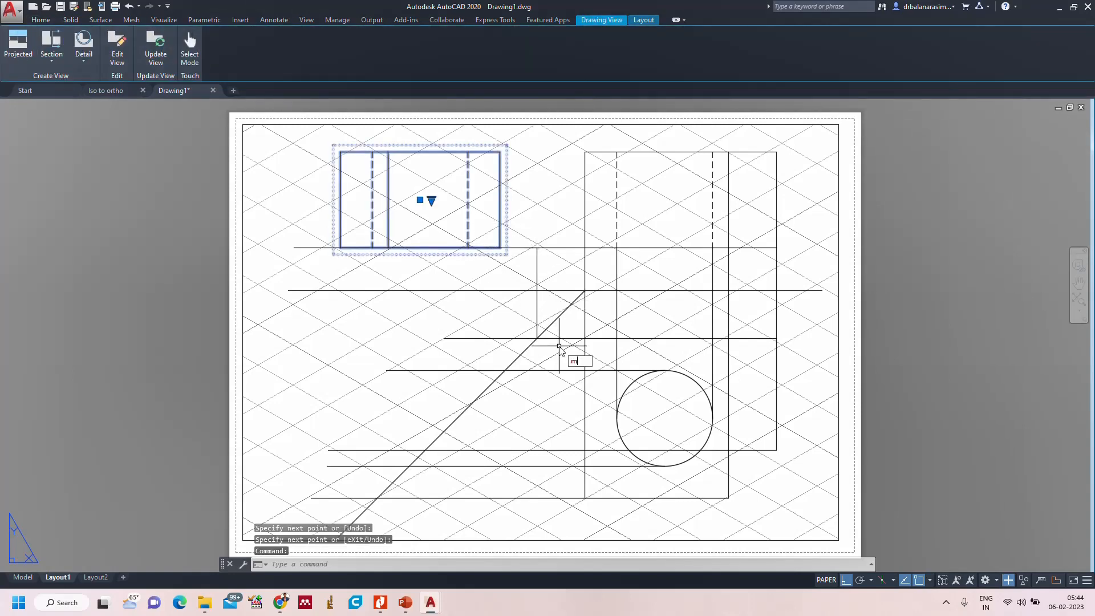
pyautogui.write('m')
pyautogui.press('Return')
pyautogui.click(500, 247)
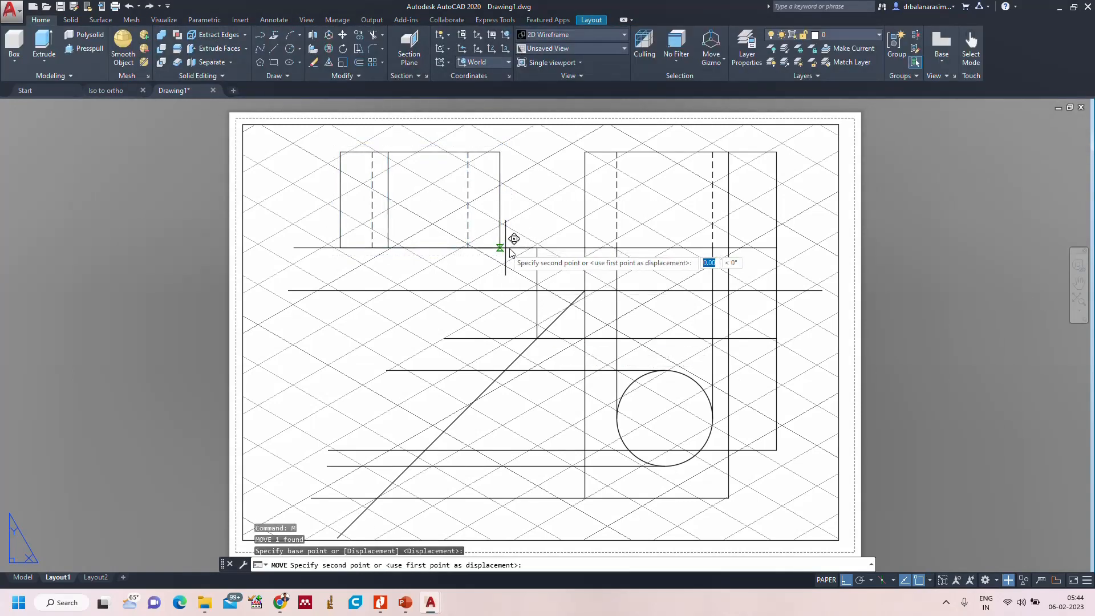
pyautogui.click(538, 248)
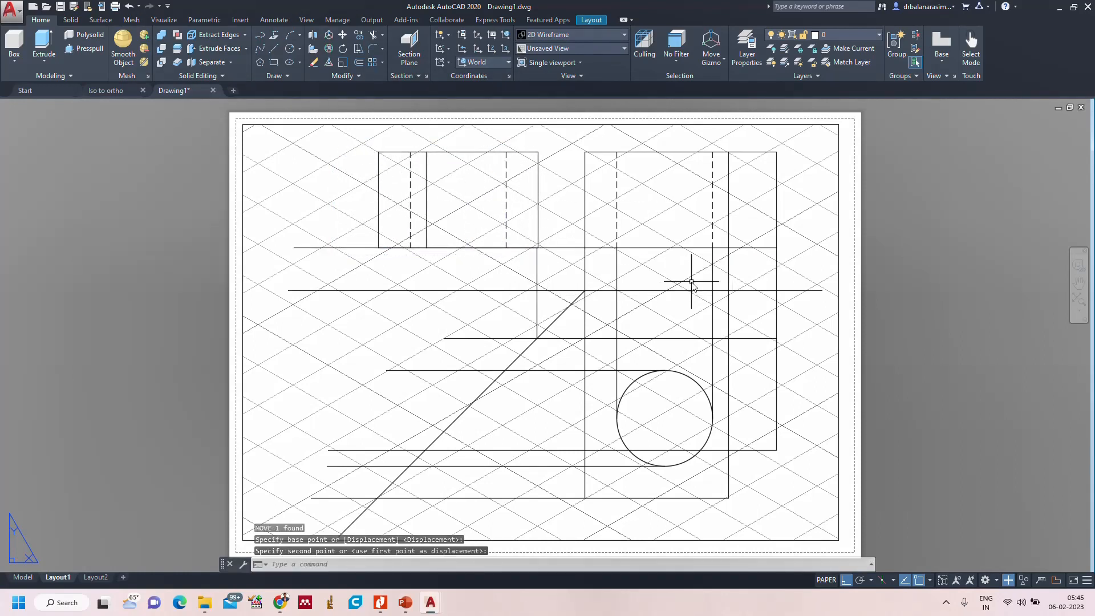
pyautogui.hotkey('ctrl', 'z')
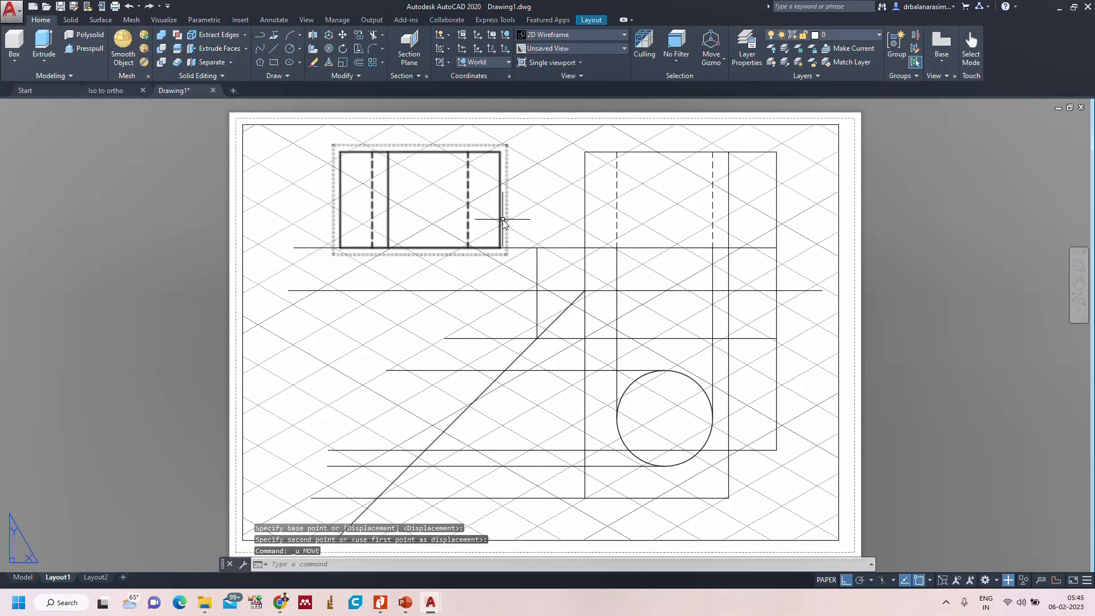
# Move the side view horizontally so its lower right corner sits exactly on the upper end of the vertical projection line.
pyautogui.press('Return')
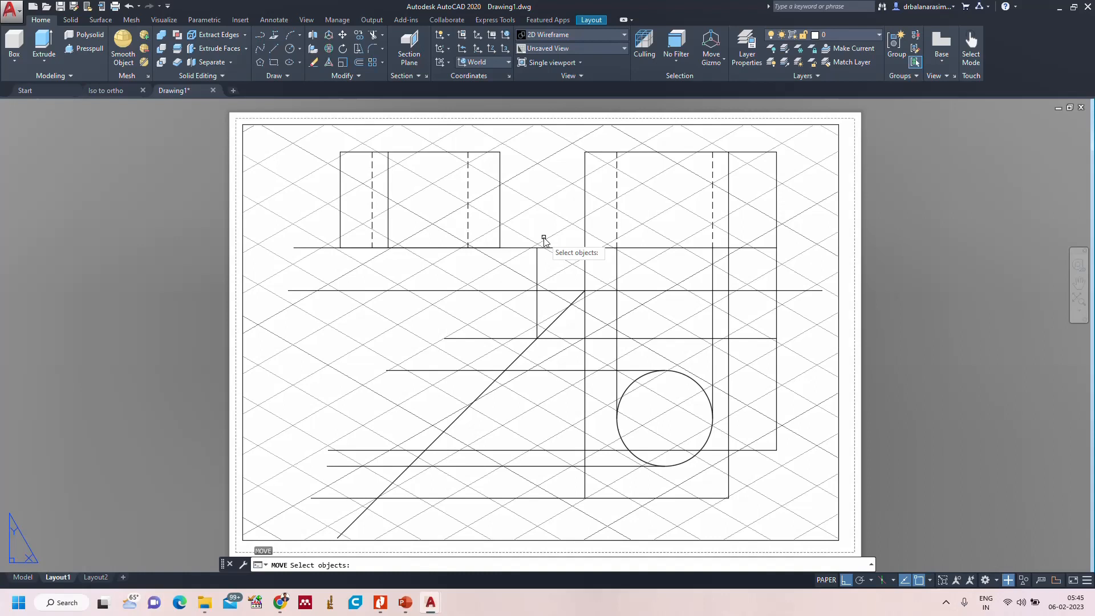
pyautogui.click(498, 226)
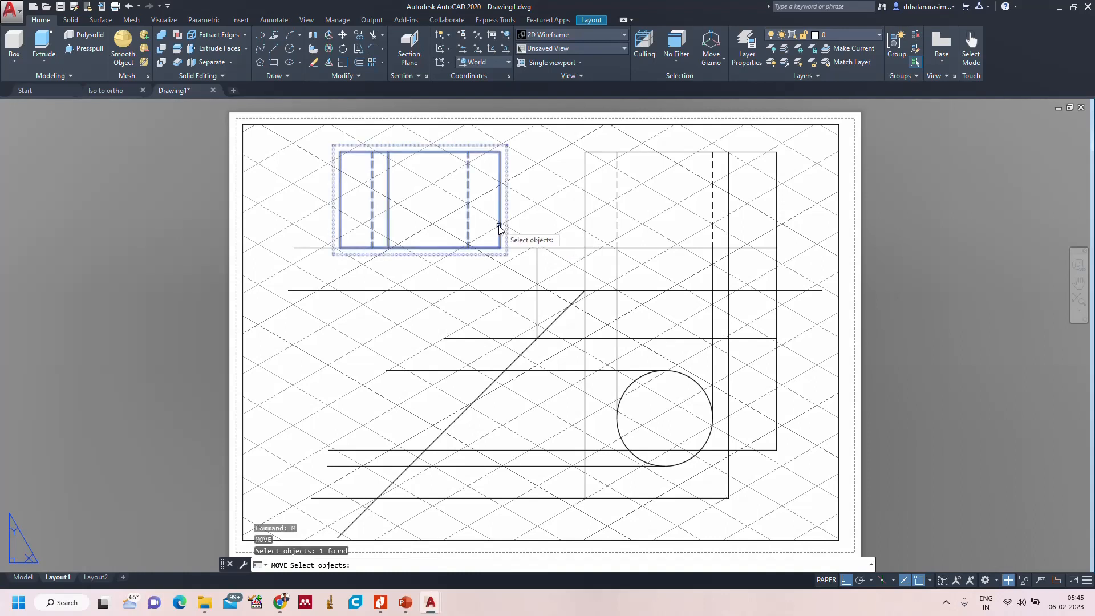
pyautogui.press('Return')
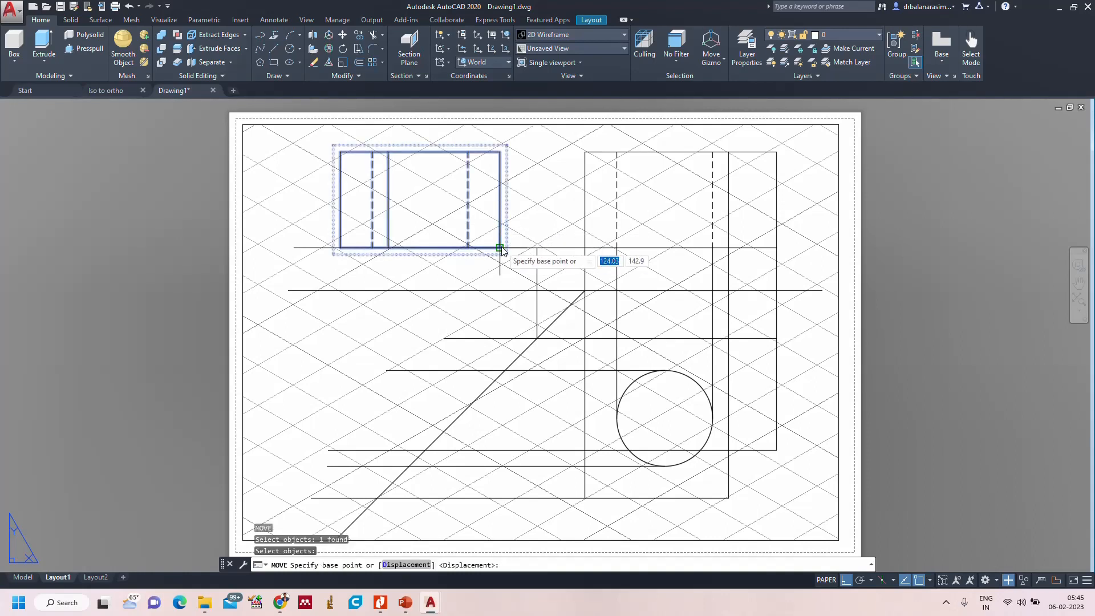
pyautogui.click(499, 248)
pyautogui.click(536, 248)
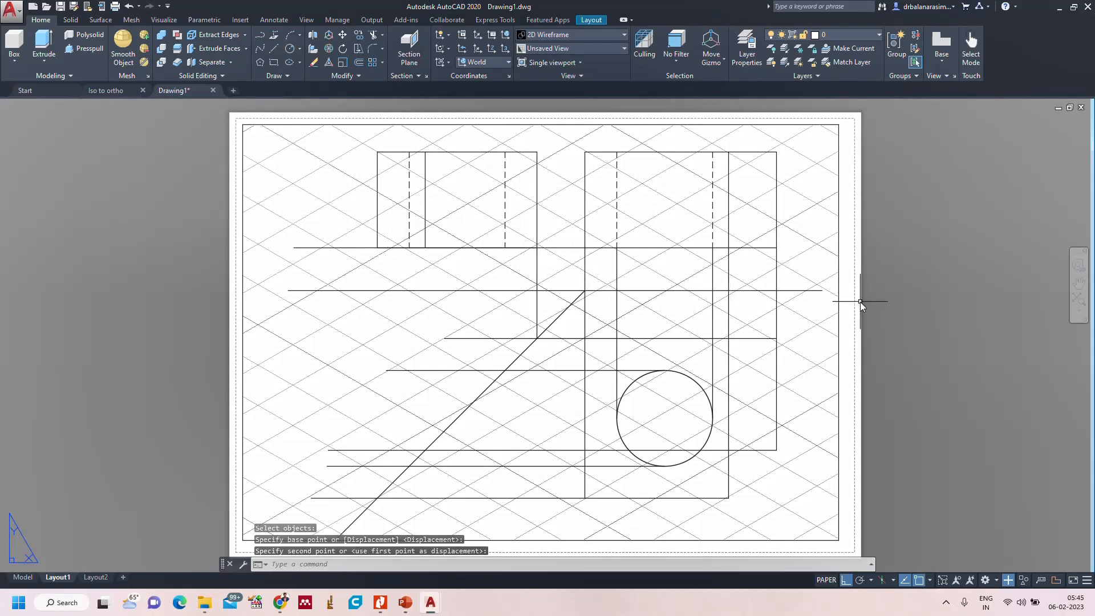
pyautogui.press('Escape')
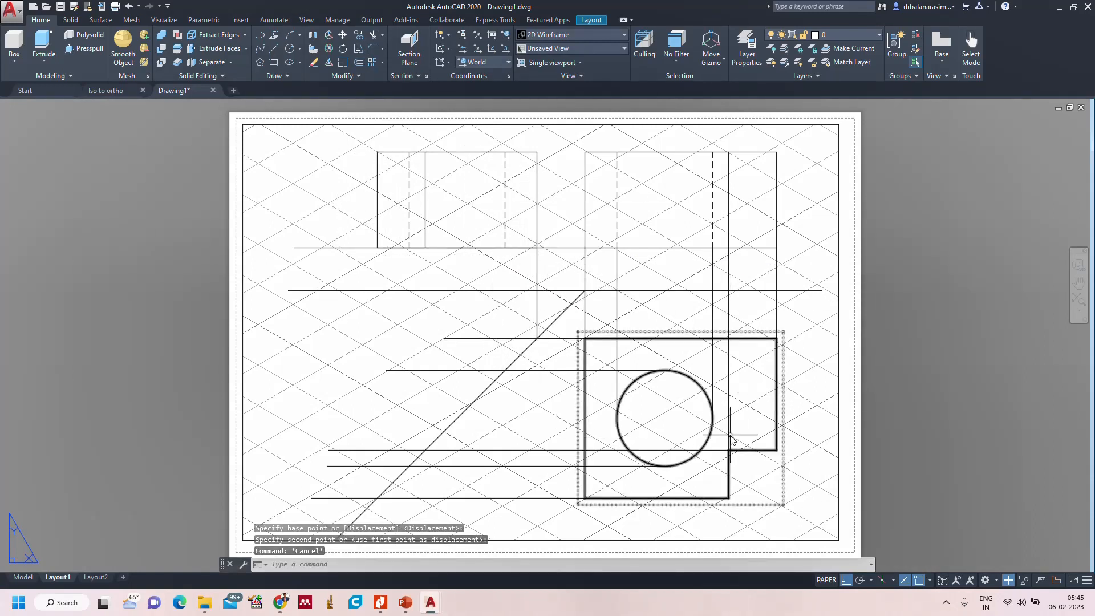
# Trim the five horizontal top view projection lines where they extend left beyond the 45° diagonal.
pyautogui.write('tr')
pyautogui.press('Return')
pyautogui.press('Return')
pyautogui.click(486, 338)
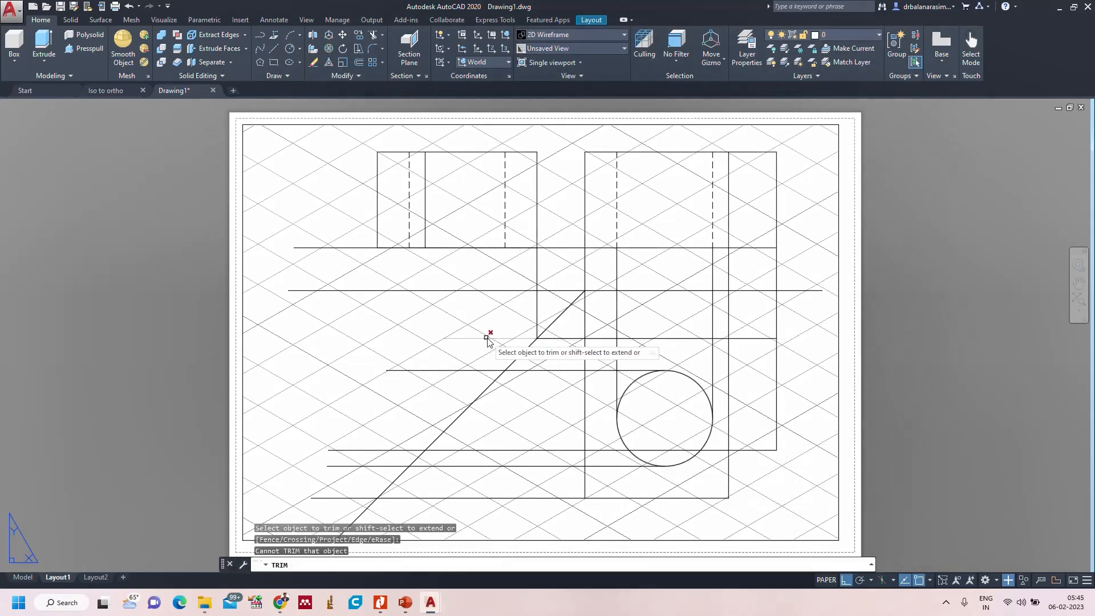
pyautogui.click(472, 371)
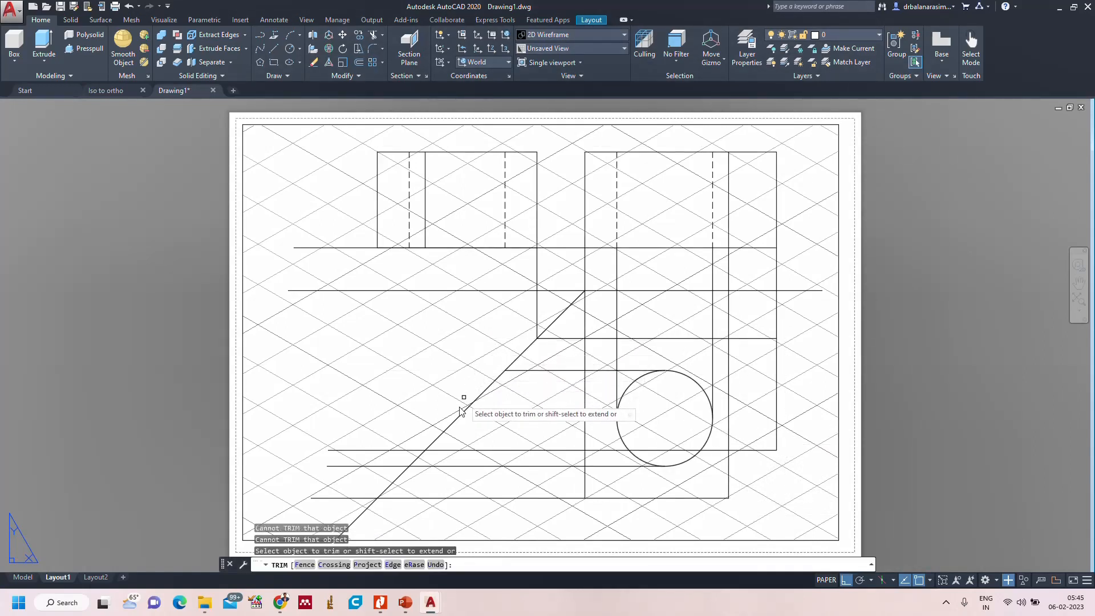
pyautogui.click(415, 450)
pyautogui.click(398, 466)
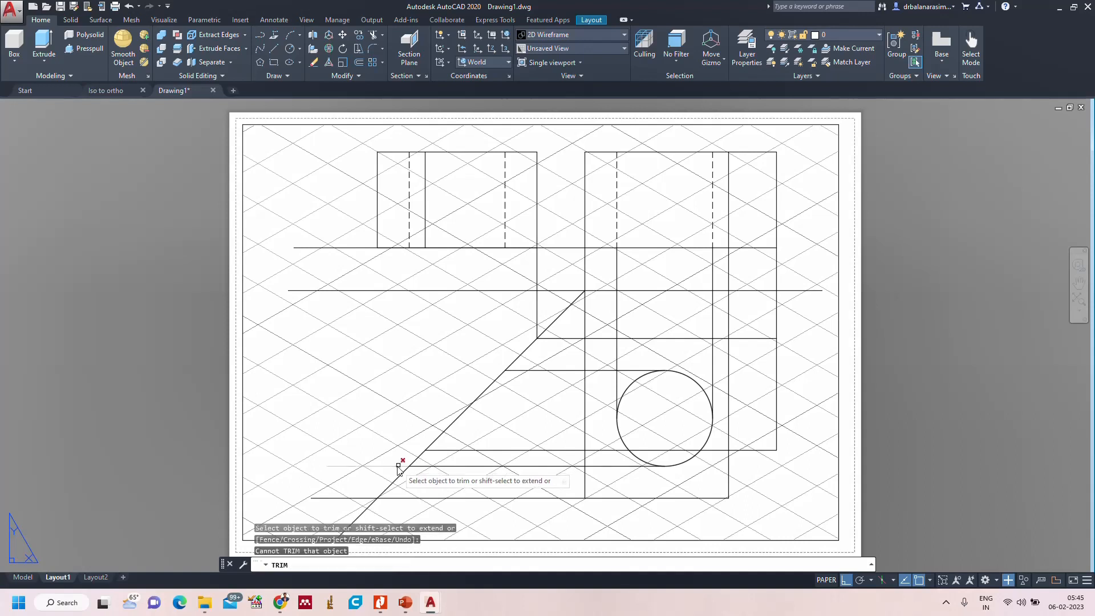
pyautogui.click(398, 466)
pyautogui.click(362, 498)
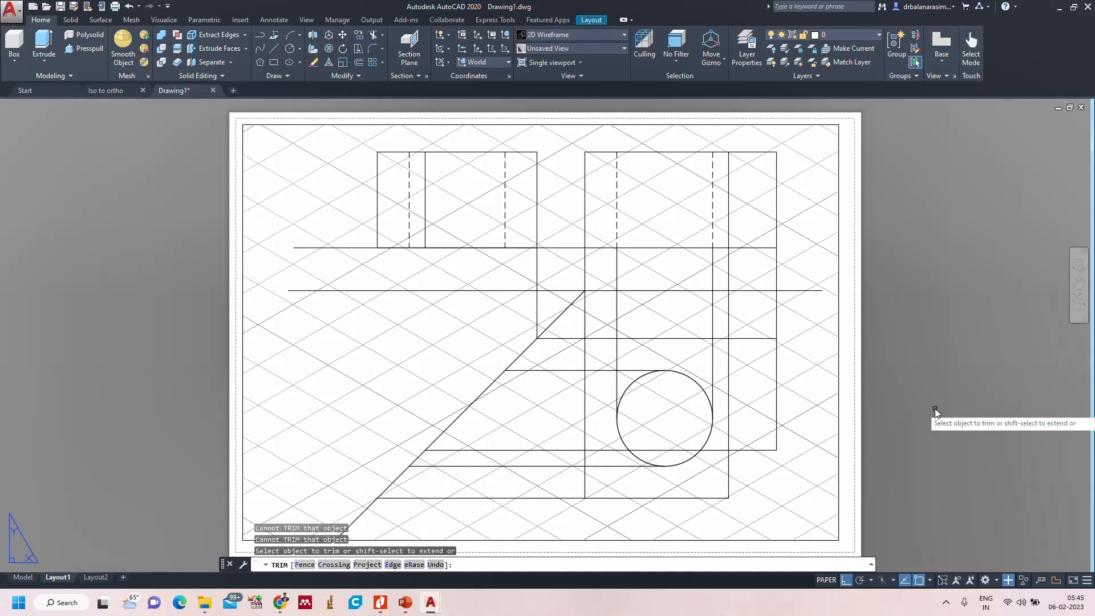
pyautogui.press('Escape')
# Draw vertical lines from where the projections of the hole's upper tangent and the notch edge meet the diagonal up to the side view's base.
pyautogui.write('l')
pyautogui.press('Return')
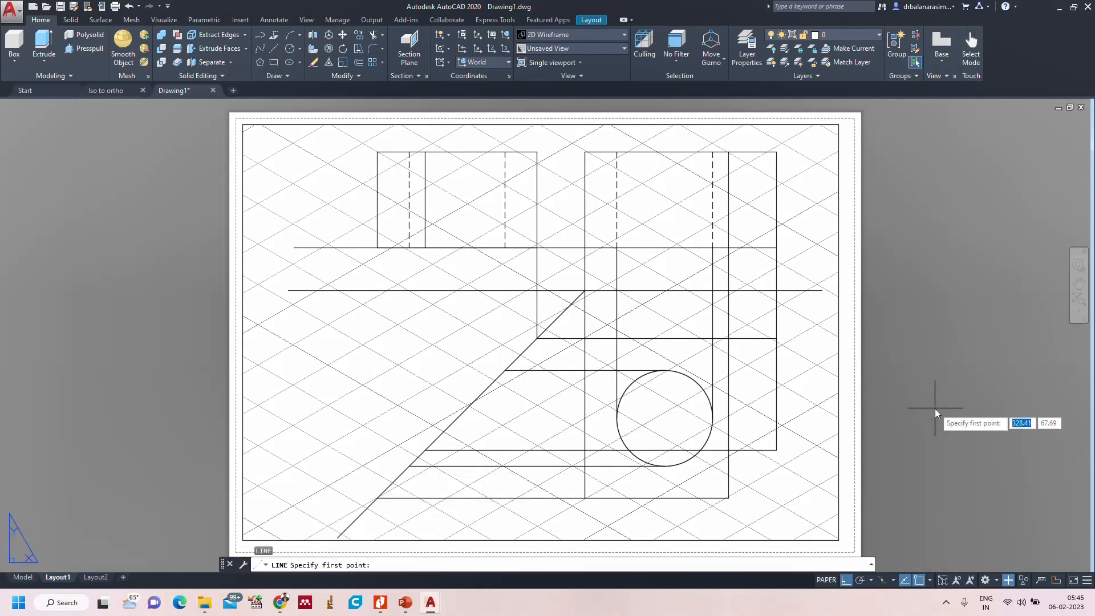
pyautogui.click(505, 371)
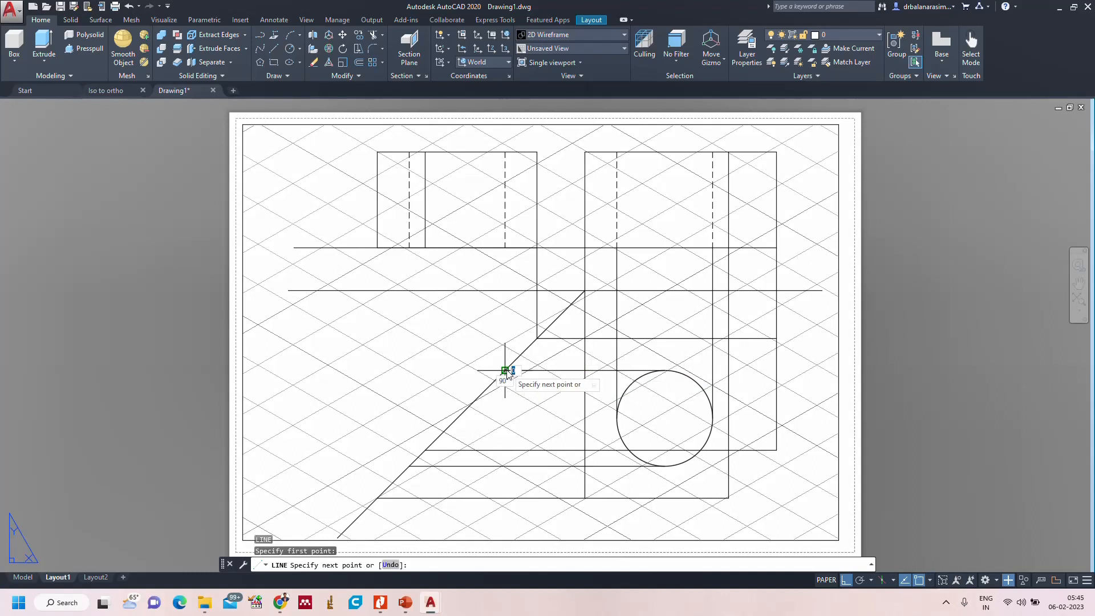
pyautogui.click(504, 247)
pyautogui.press('Return')
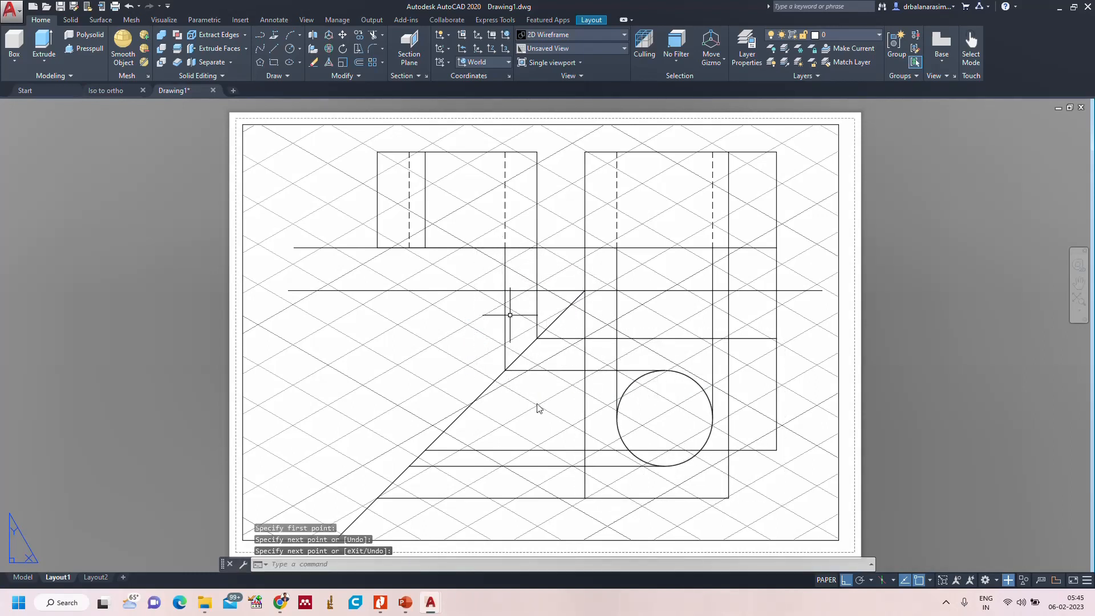
pyautogui.press('Return')
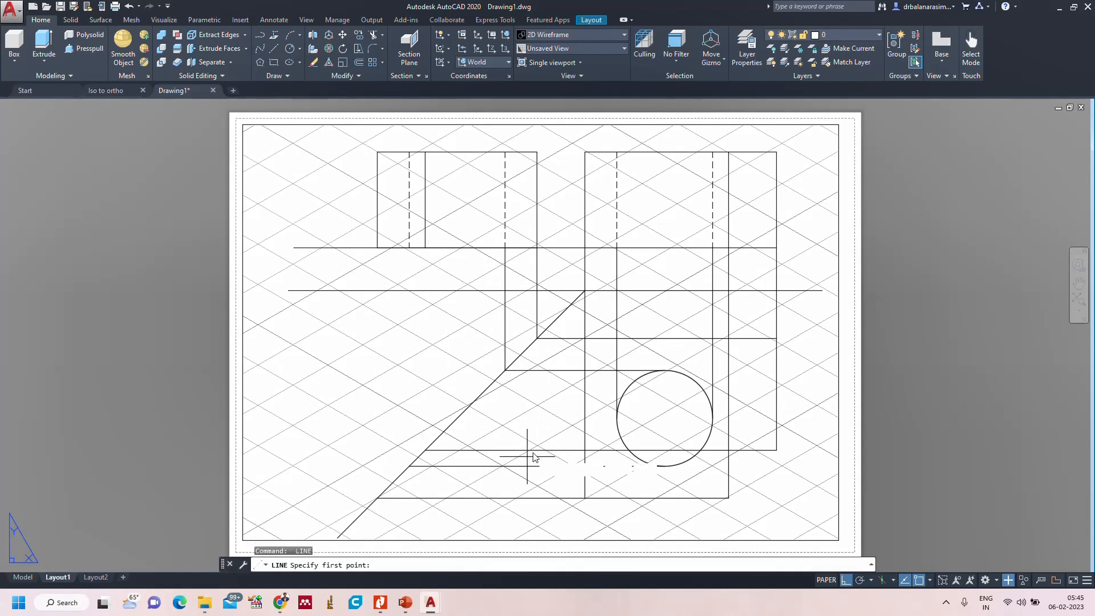
pyautogui.click(425, 451)
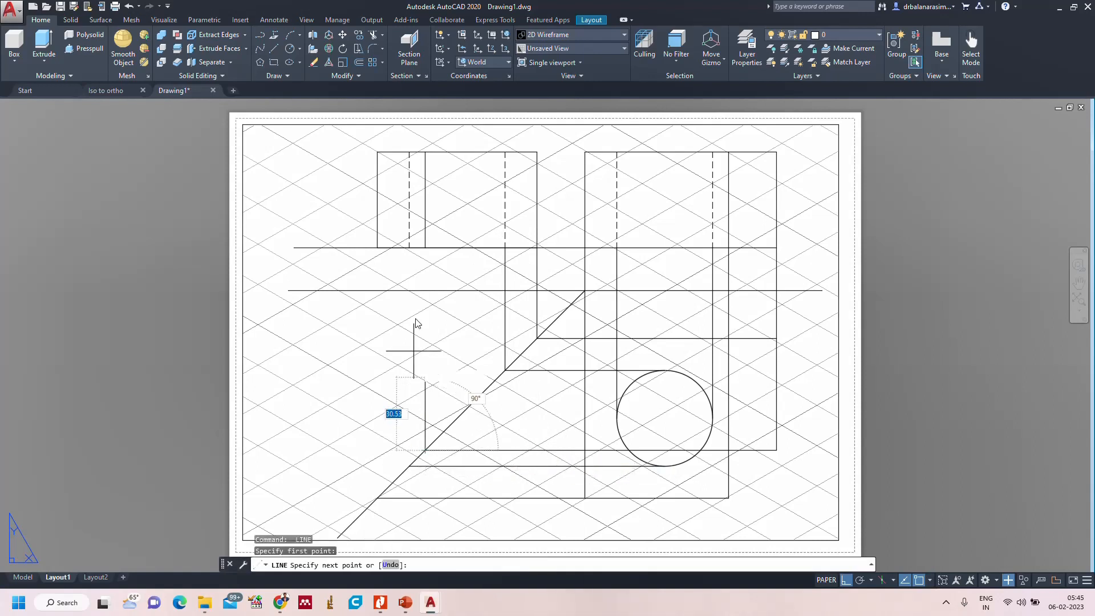
pyautogui.click(426, 248)
pyautogui.press('Return')
# Draw vertical lines from where the projections of the hole's lower tangent and the lowest top view edge meet the diagonal up to the side view's base.
pyautogui.press('Return')
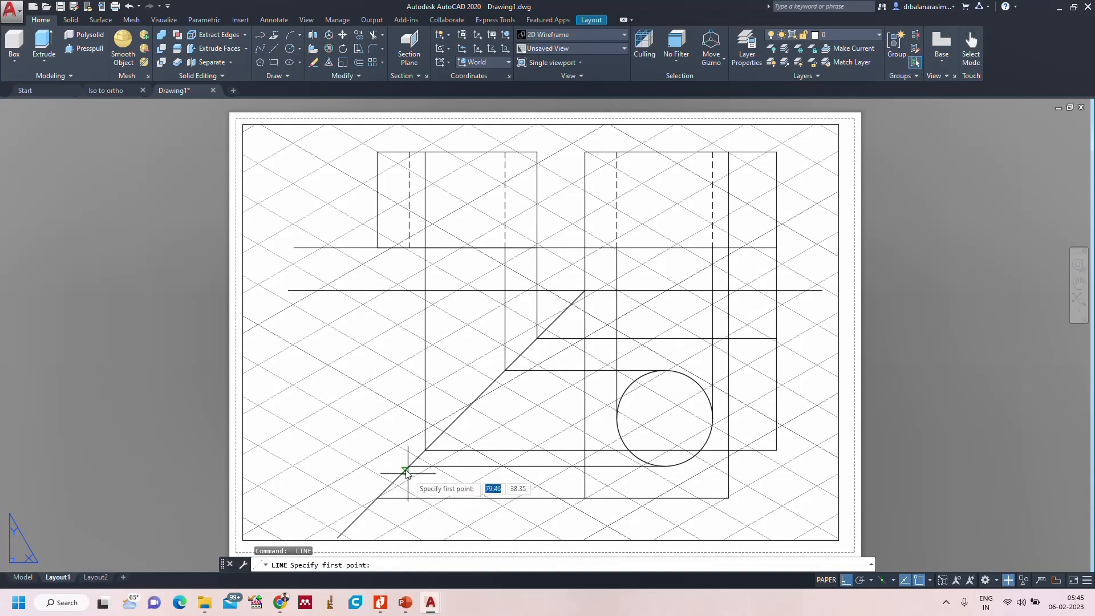
pyautogui.click(409, 467)
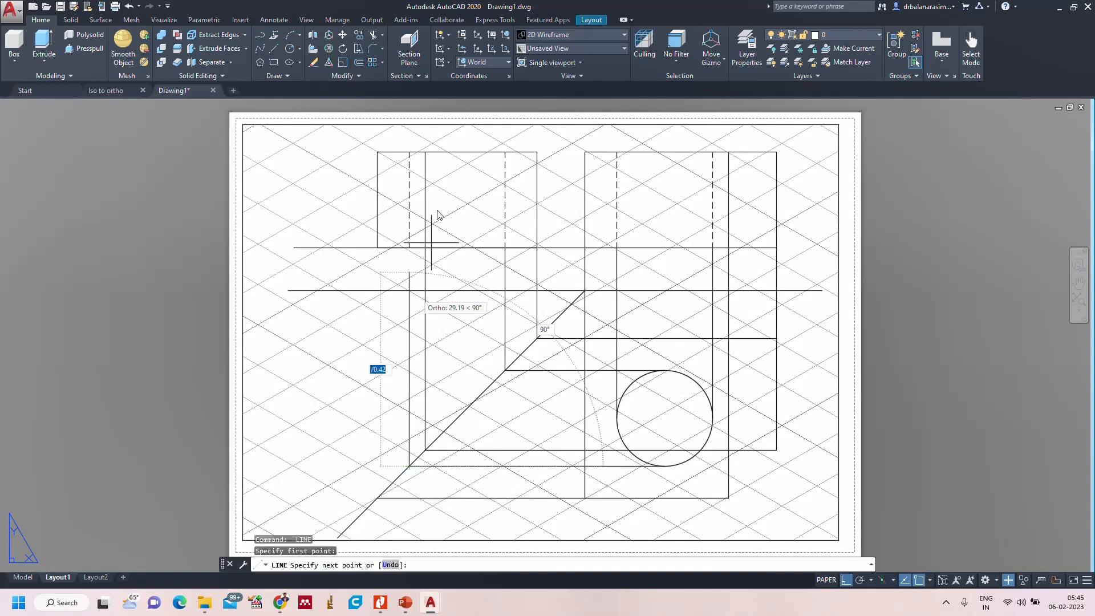
pyautogui.click(409, 248)
pyautogui.press('Return')
pyautogui.press('Return')
pyautogui.click(377, 498)
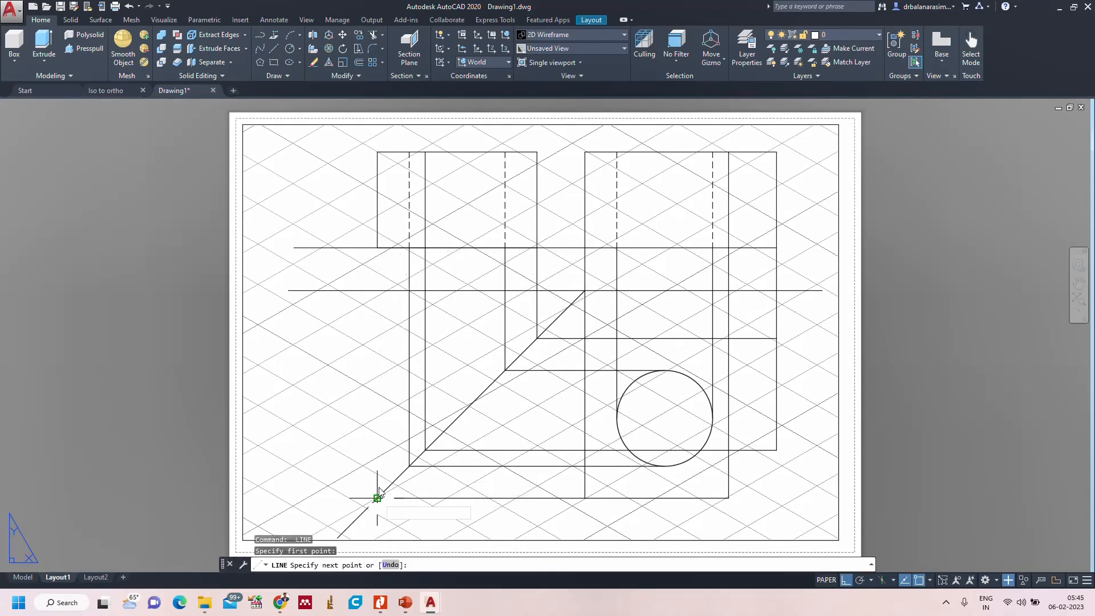
pyautogui.click(377, 248)
pyautogui.press('Return')
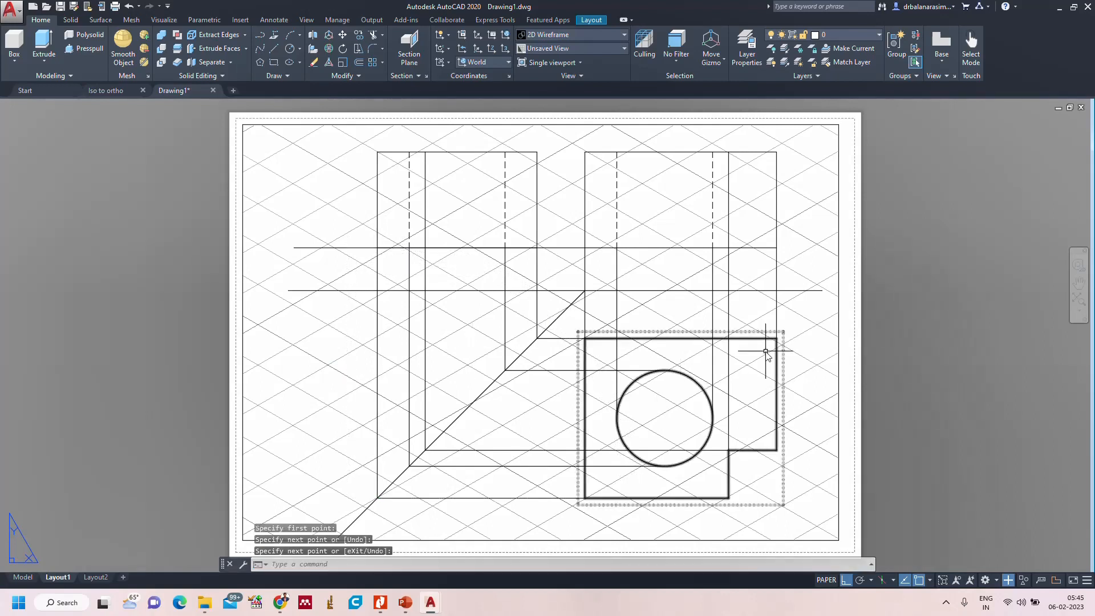
pyautogui.click(651, 151)
pyautogui.doubleClick(651, 152)
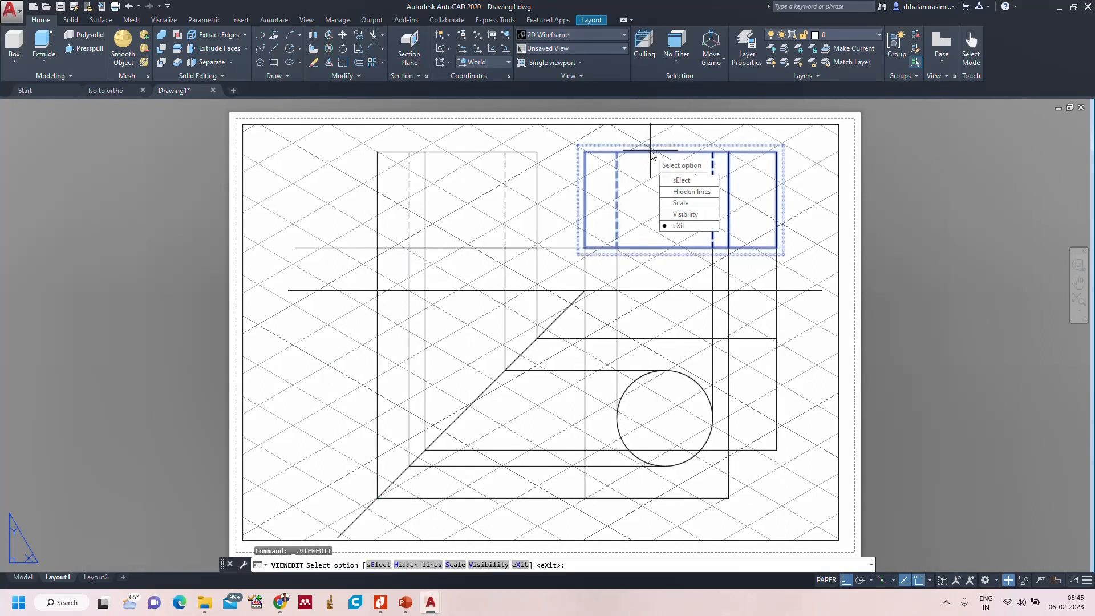
pyautogui.press('Escape')
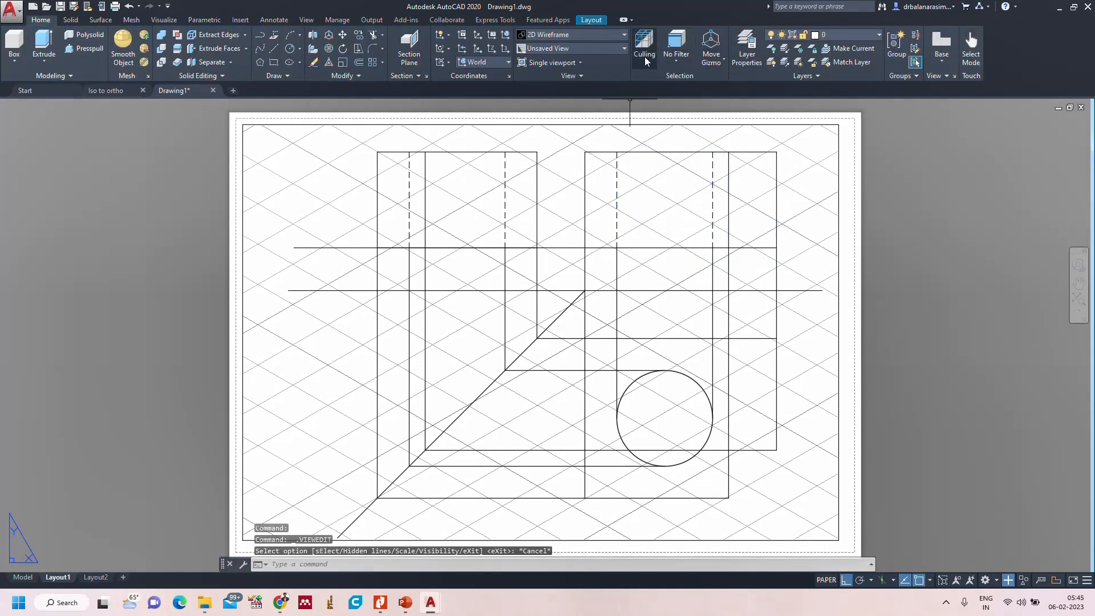
# Set the MD_Visible layer's color to red in the layer properties.
pyautogui.click(749, 43)
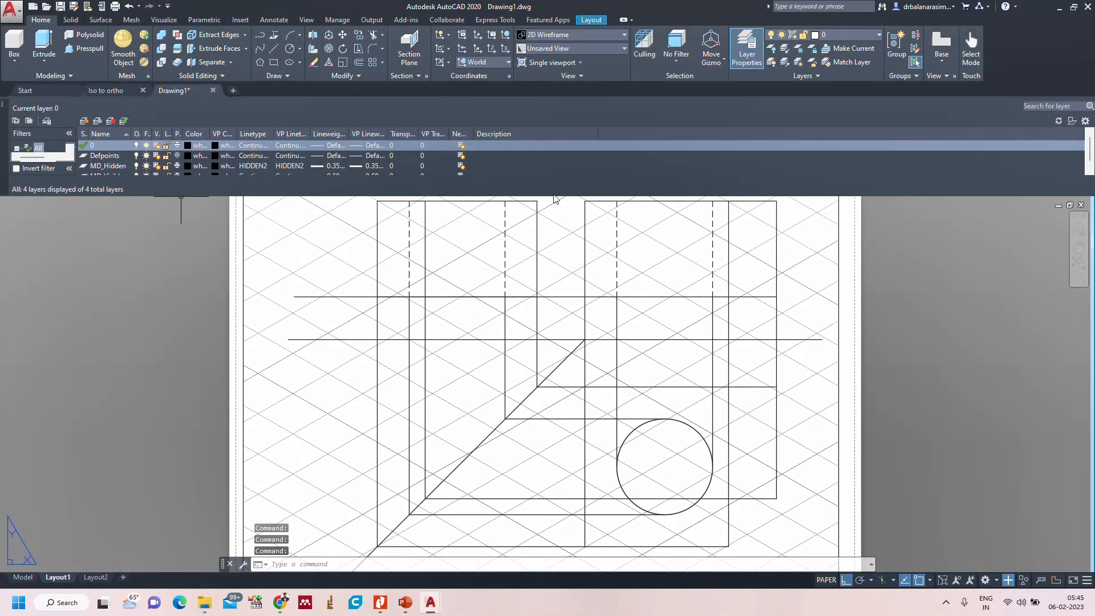
pyautogui.click(225, 169)
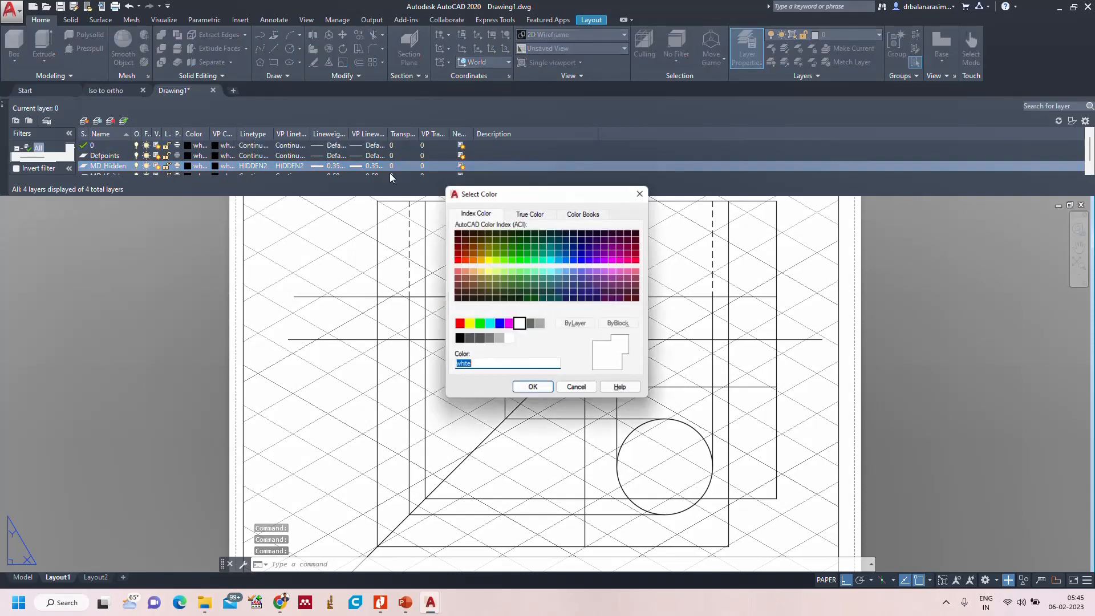
pyautogui.click(643, 194)
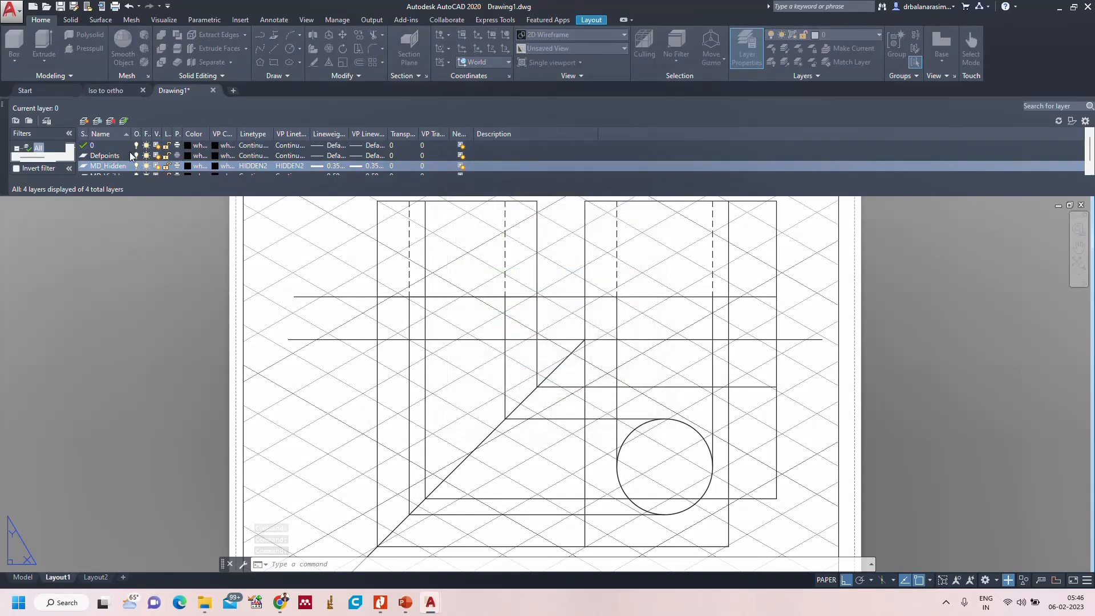
pyautogui.scroll(-1, 128, 152)
pyautogui.click(115, 168)
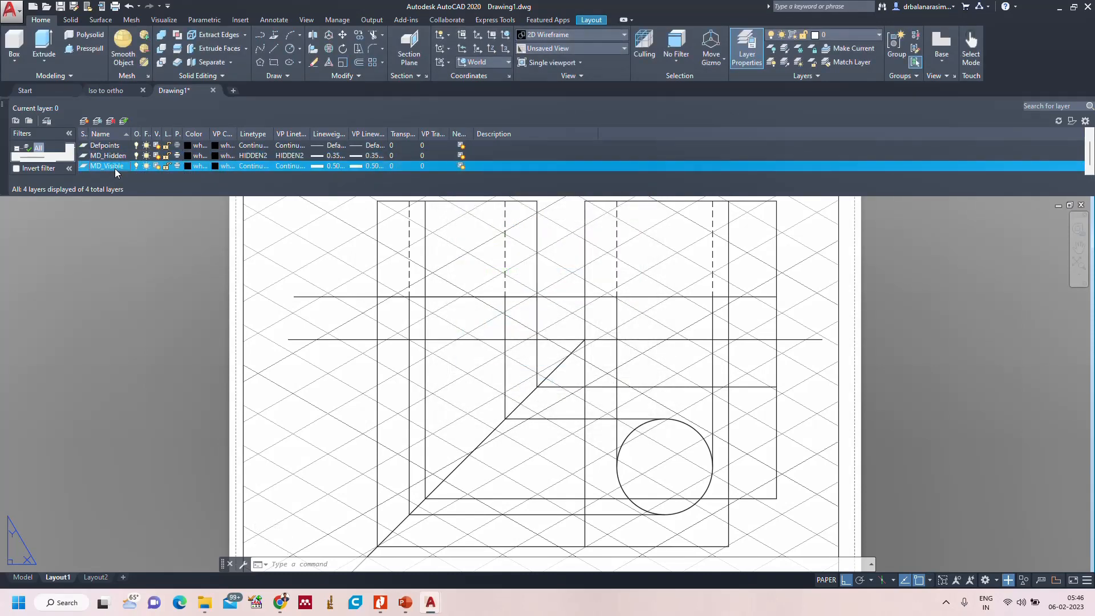
pyautogui.click(194, 166)
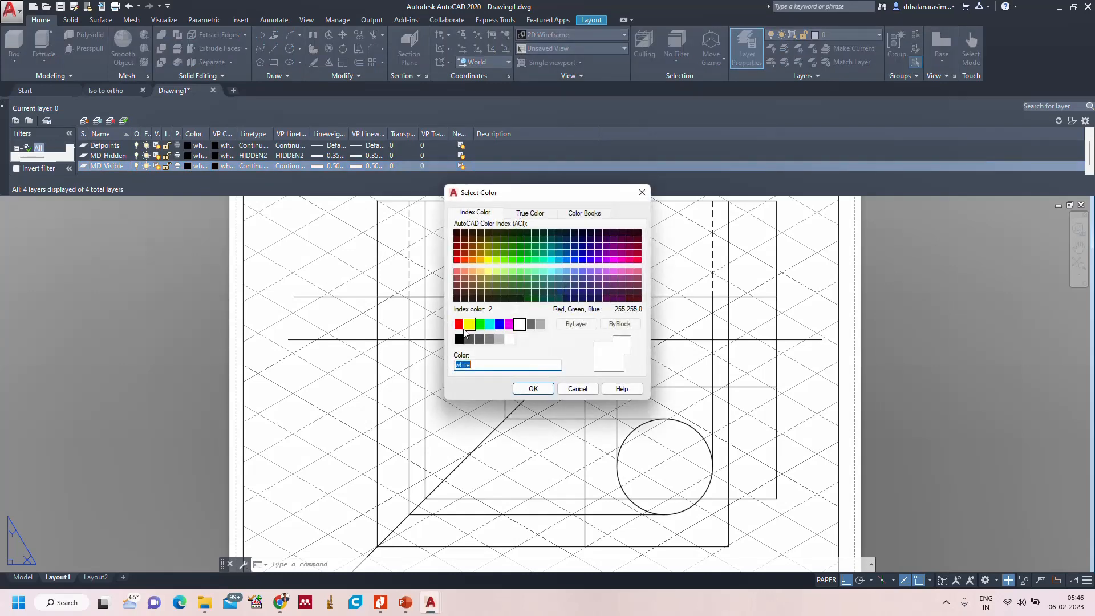
pyautogui.click(531, 389)
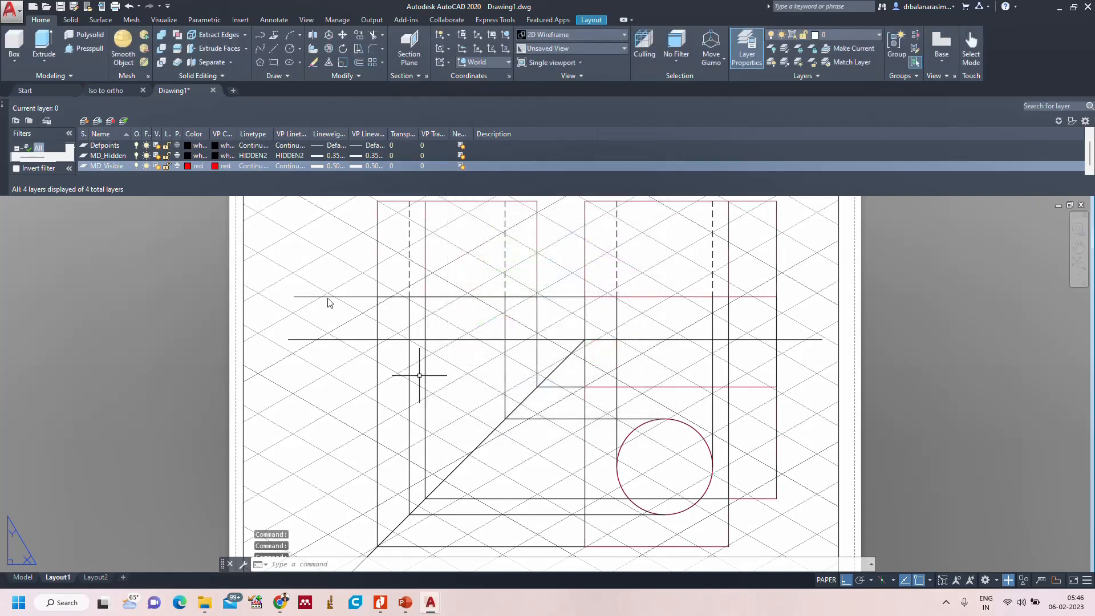
# Set the MD_Hidden layer's color to blue.
pyautogui.click(194, 155)
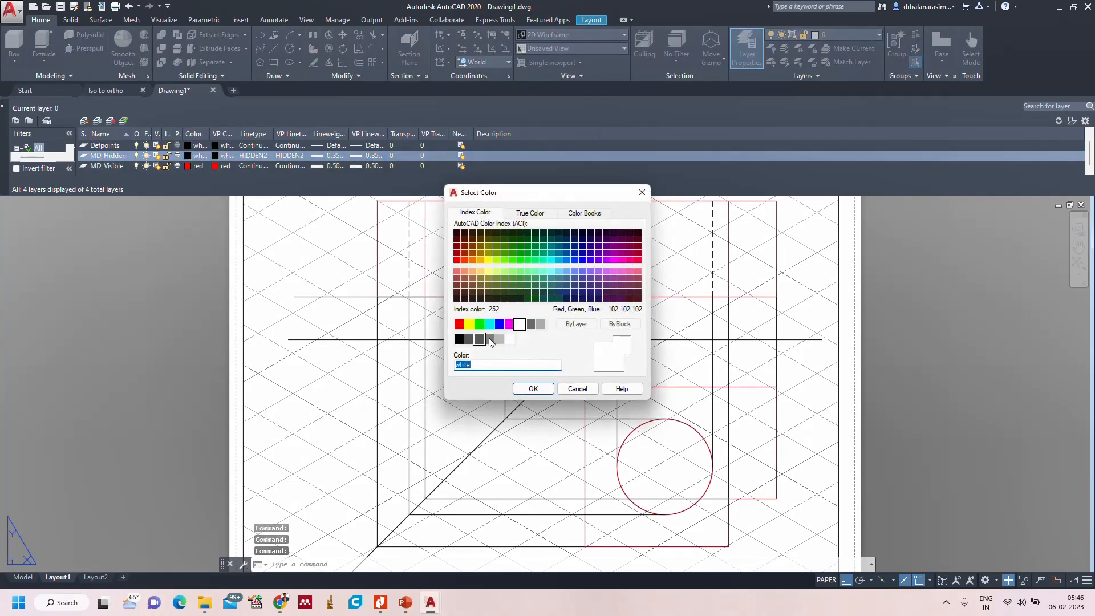
pyautogui.click(500, 324)
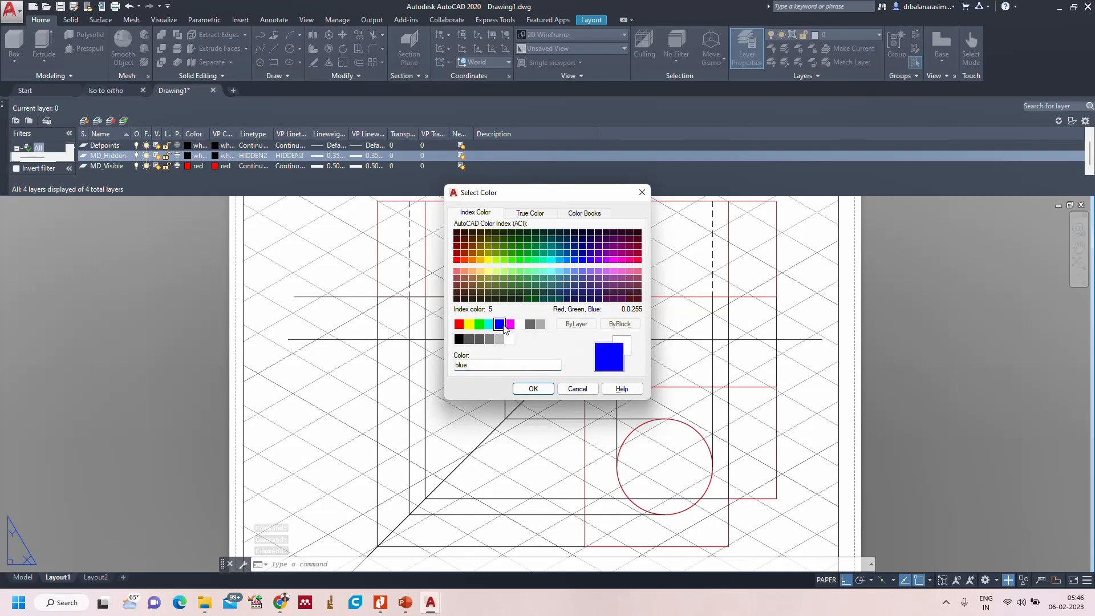
pyautogui.click(532, 389)
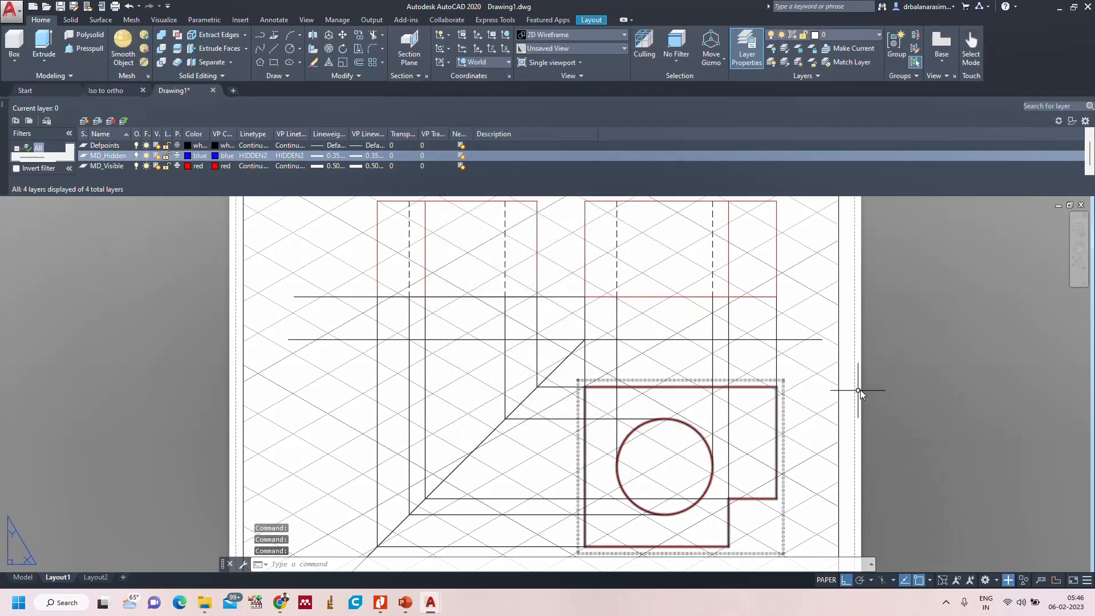
# Turn lineweight display on by setting LWDISPLAY to on, and close the layer properties.
pyautogui.write('LWDISPLAY')
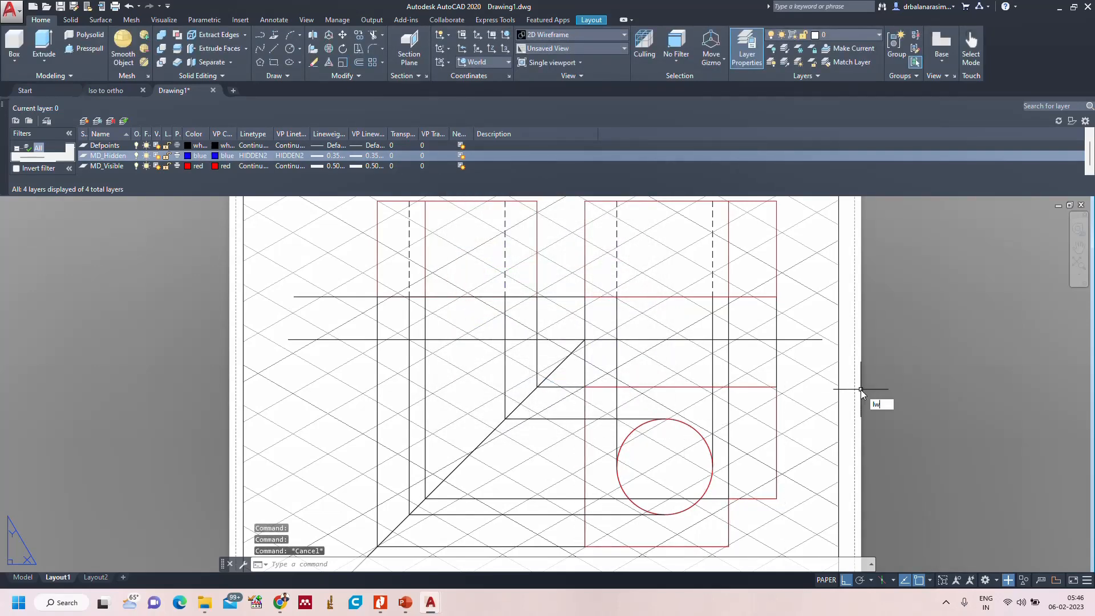
pyautogui.press('Return')
pyautogui.write('on')
pyautogui.press('Return')
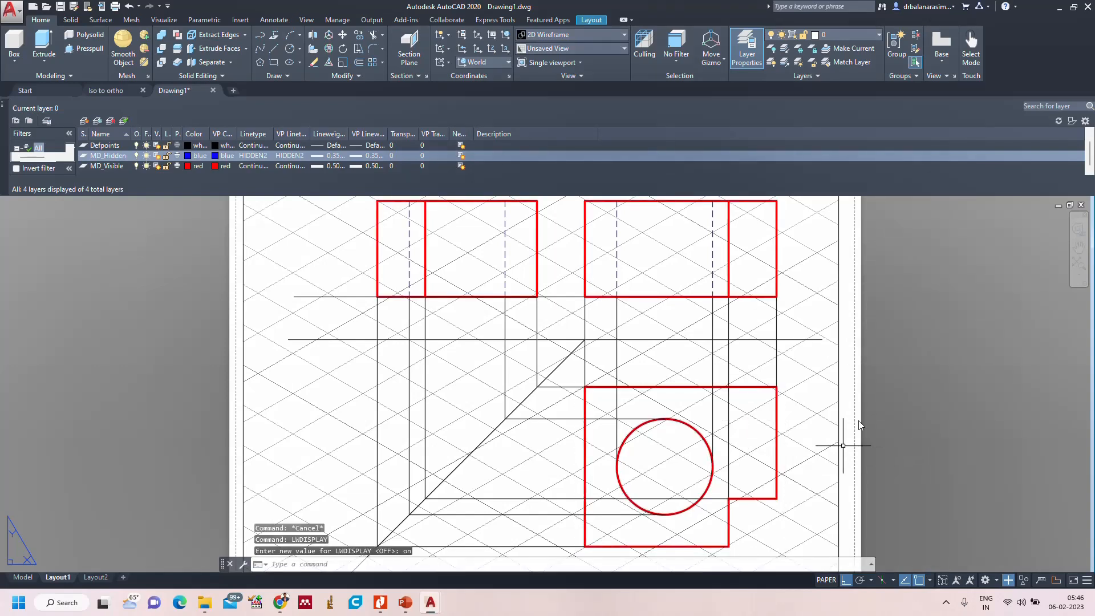
pyautogui.click(750, 46)
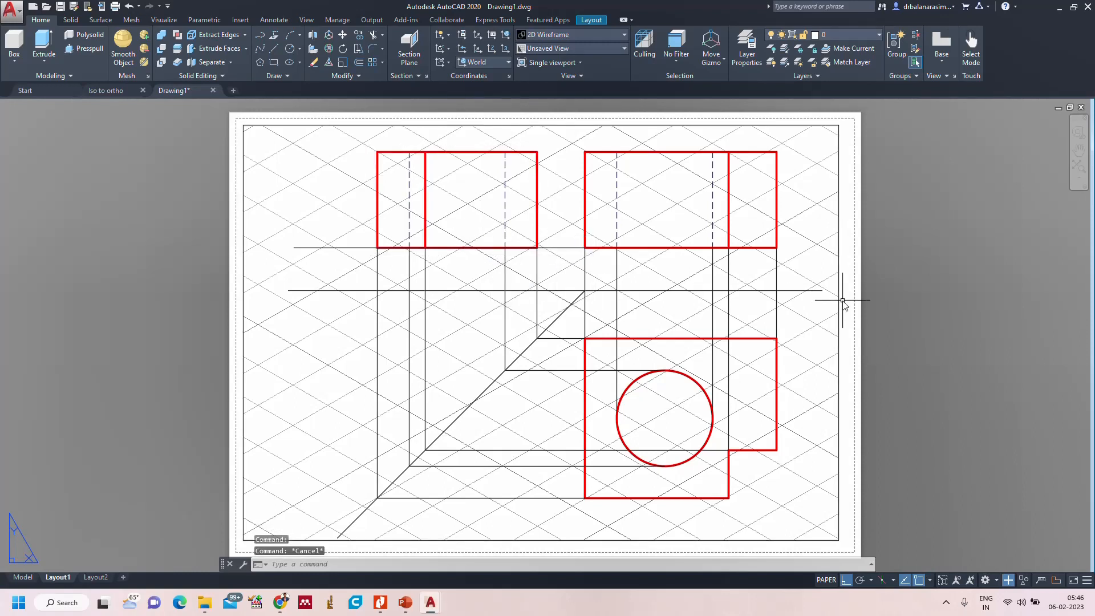
# Add an aligned dimension for the front view's height, placed just outside its left edge.
pyautogui.write('l')
pyautogui.press('Return')
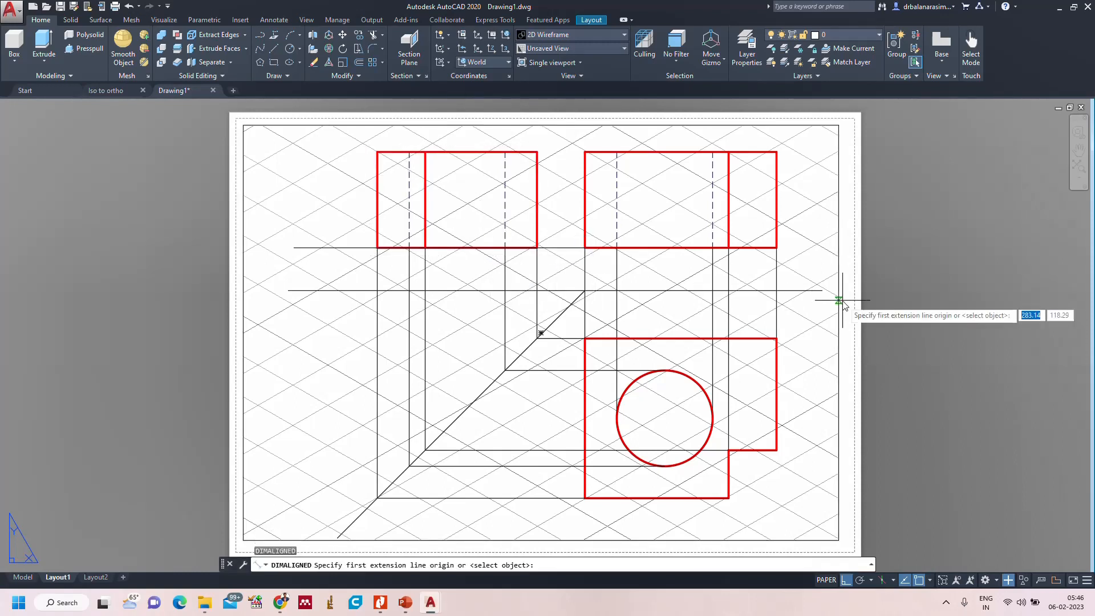
pyautogui.click(586, 152)
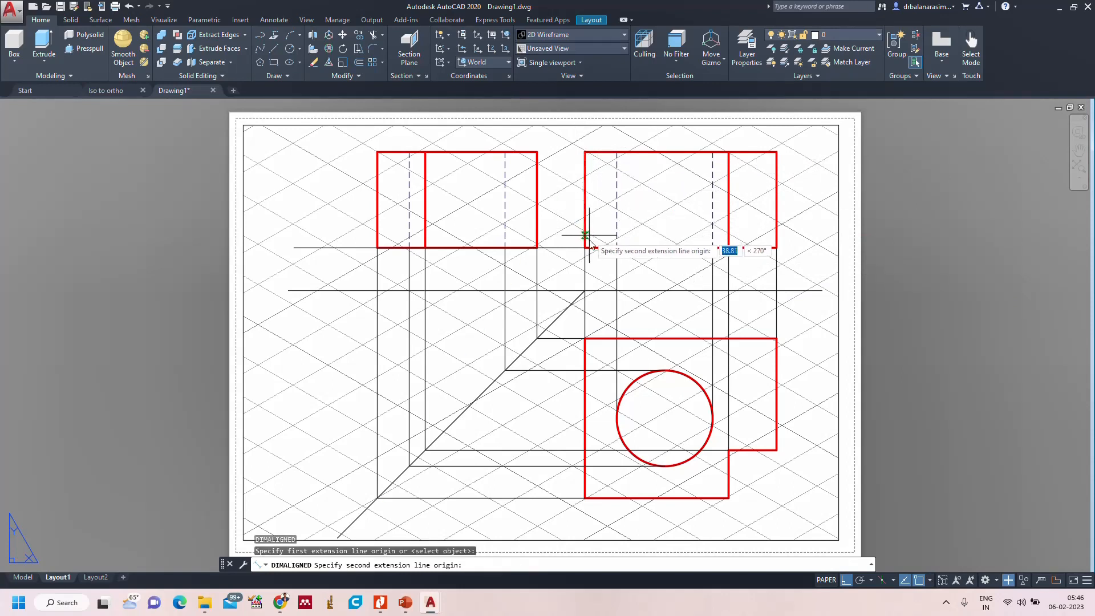
pyautogui.click(584, 249)
pyautogui.click(566, 194)
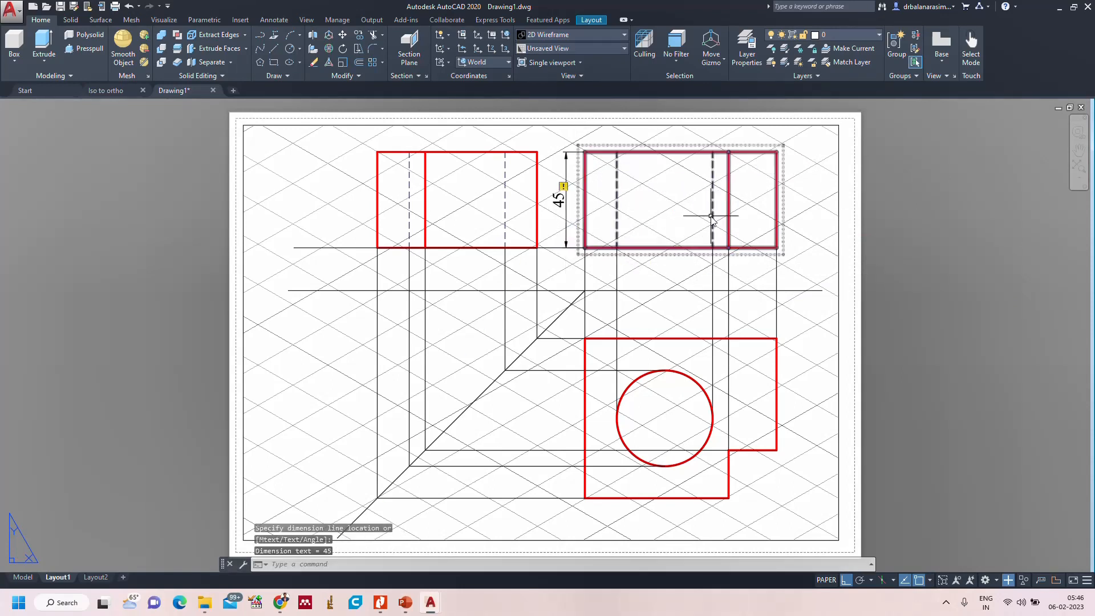
# Add aligned dimensions above the front view for the hole's offset from the left edge and the width between its hidden lines.
pyautogui.press('Return')
pyautogui.click(585, 152)
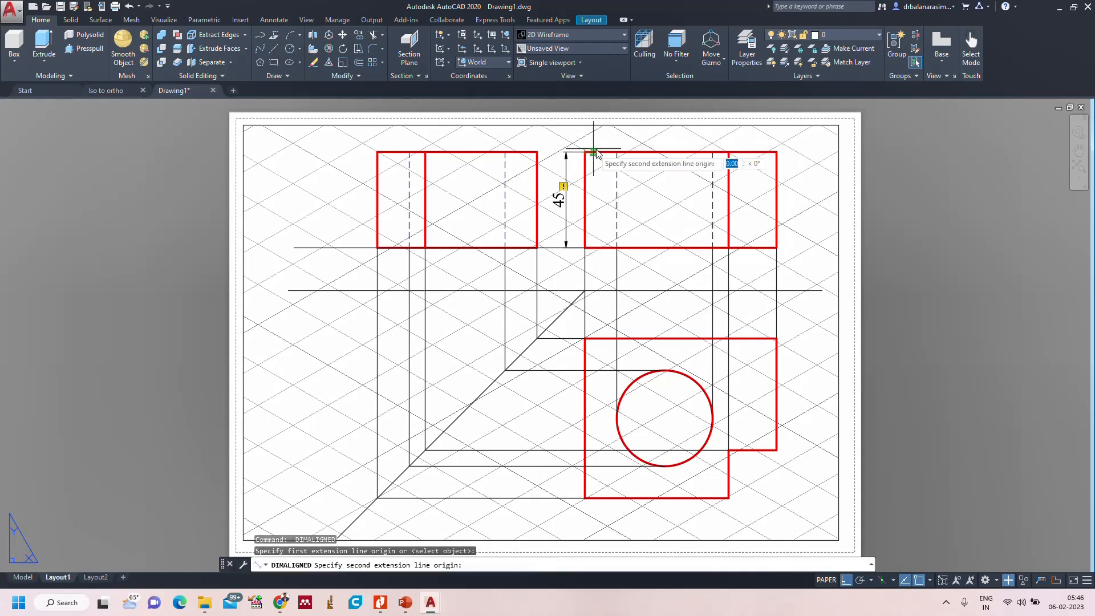
pyautogui.click(616, 151)
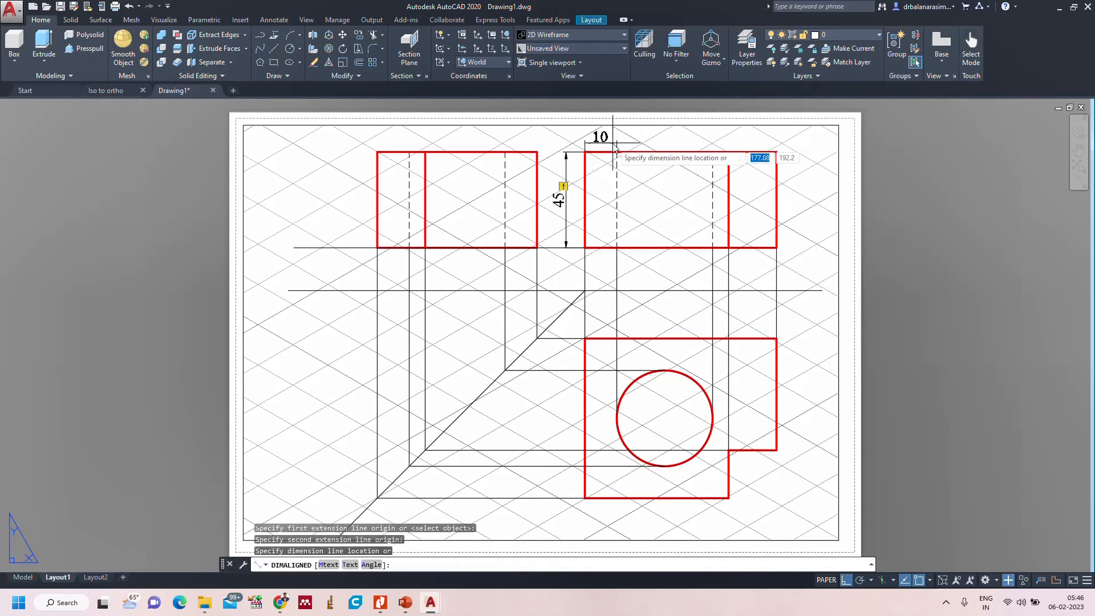
pyautogui.click(615, 147)
pyautogui.press('Return')
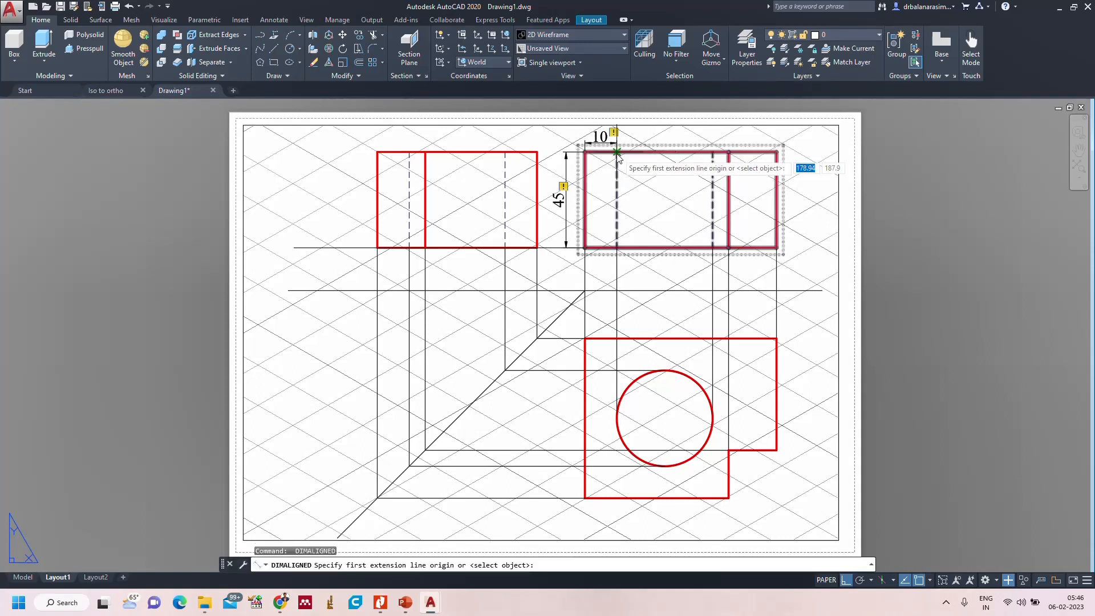
pyautogui.click(617, 152)
pyautogui.click(712, 152)
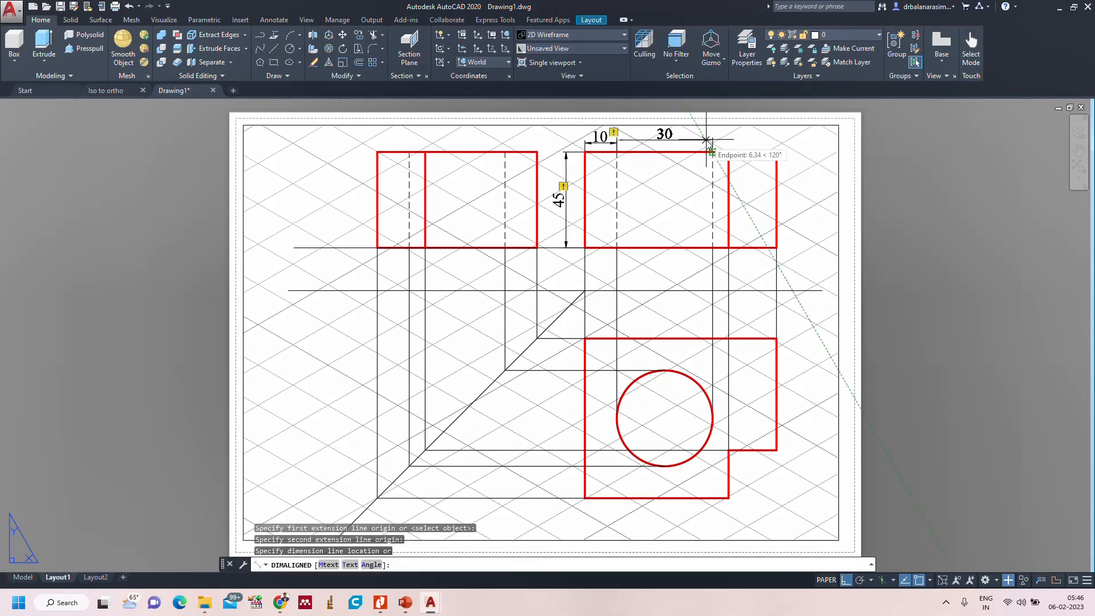
pyautogui.click(707, 142)
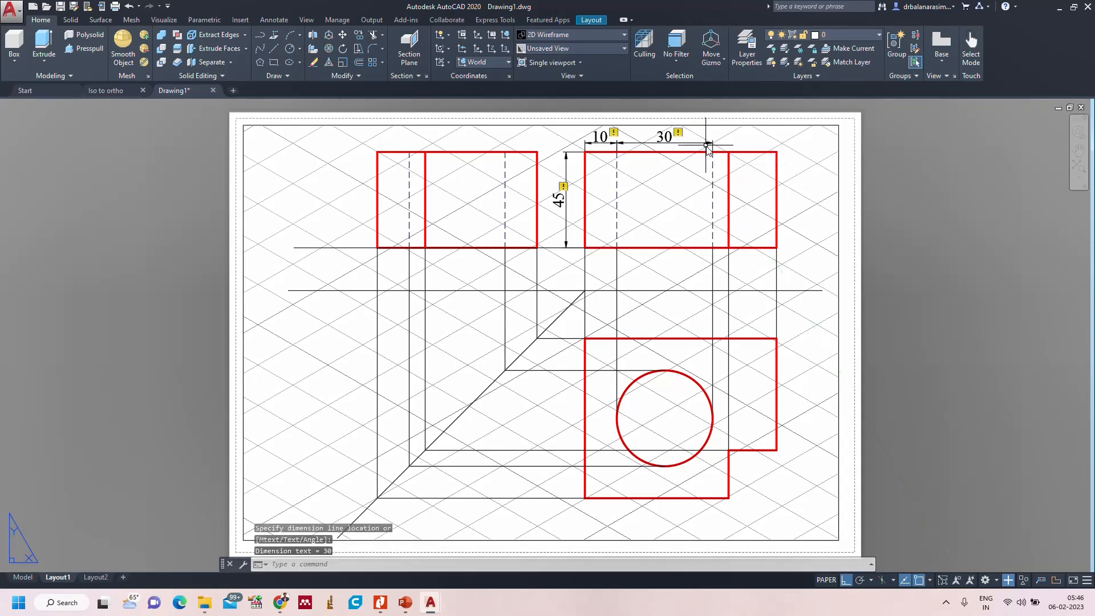
# Add an aligned dimension above the front view for the width between the solid vertical edge and the right edge.
pyautogui.press('Return')
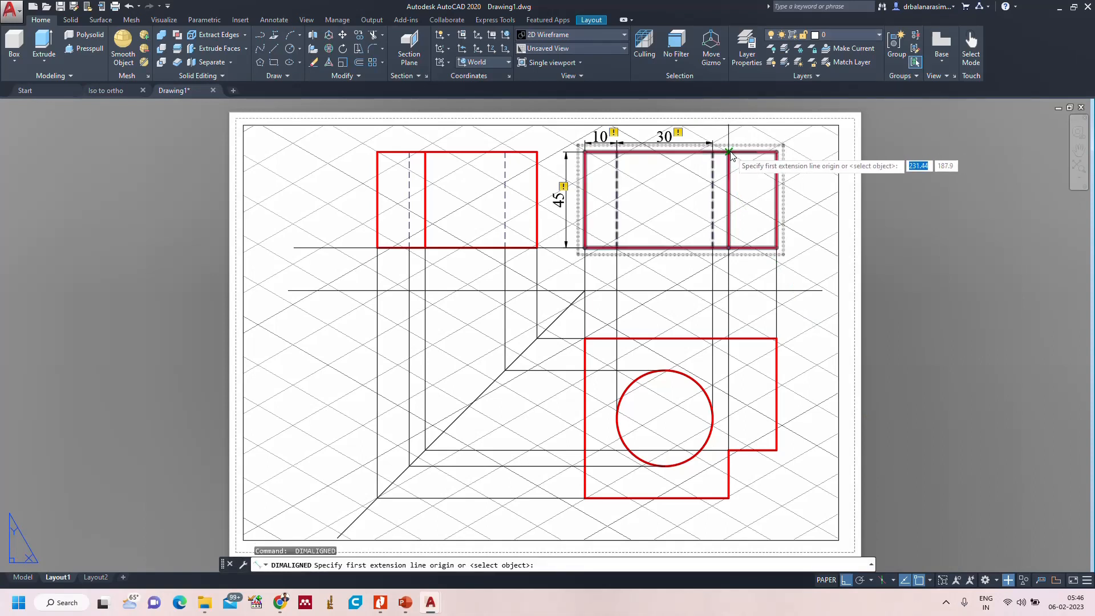
pyautogui.click(729, 152)
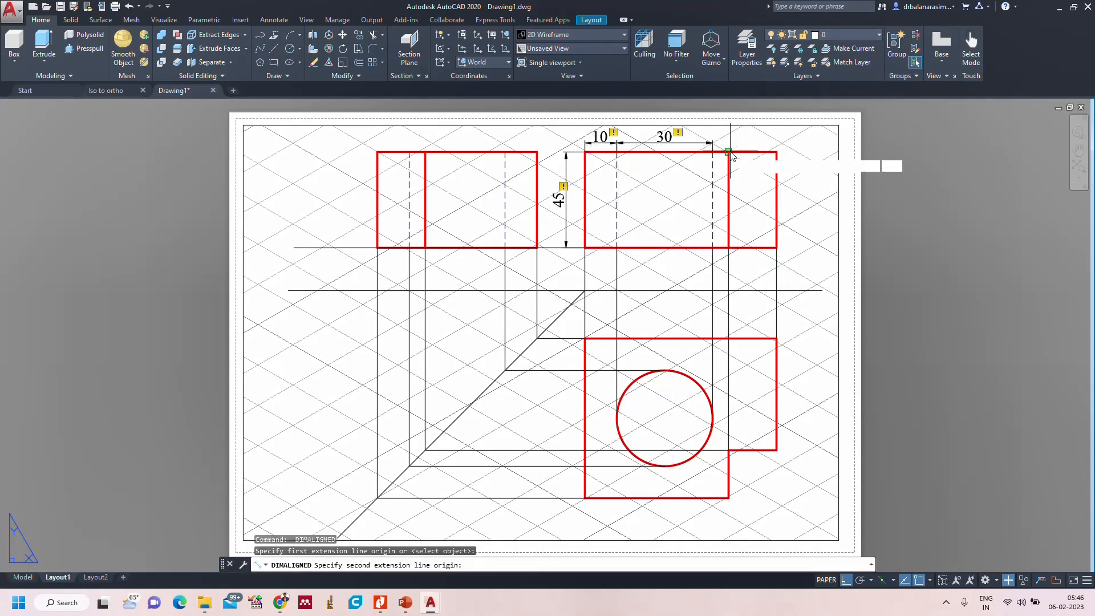
pyautogui.click(777, 153)
pyautogui.click(773, 142)
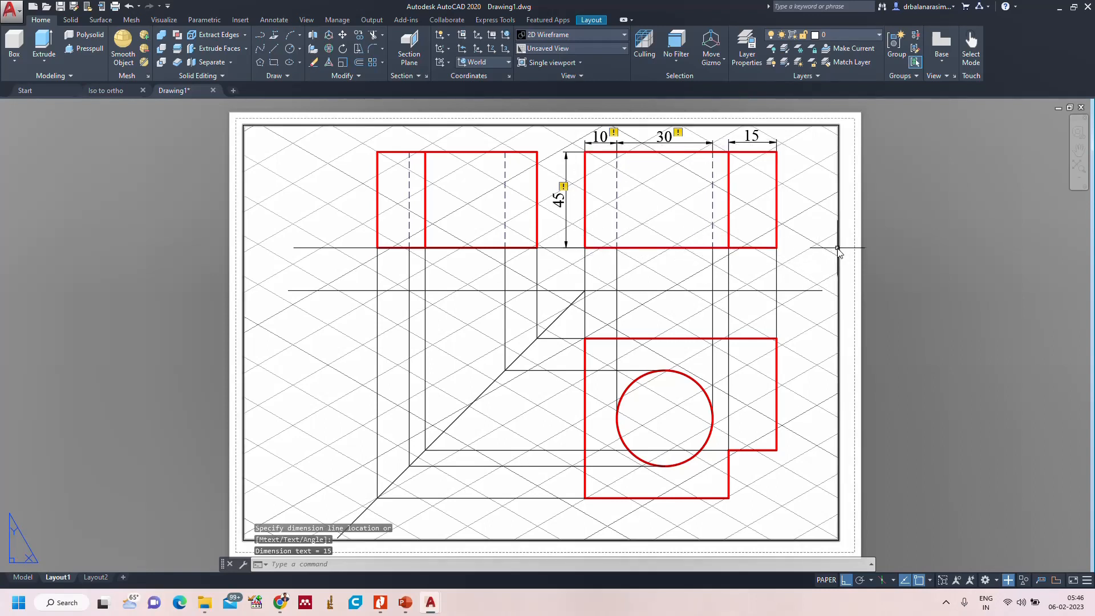
# Add an aligned dimension for the top view's right edge above the notch, placed outside that edge.
pyautogui.press('Return')
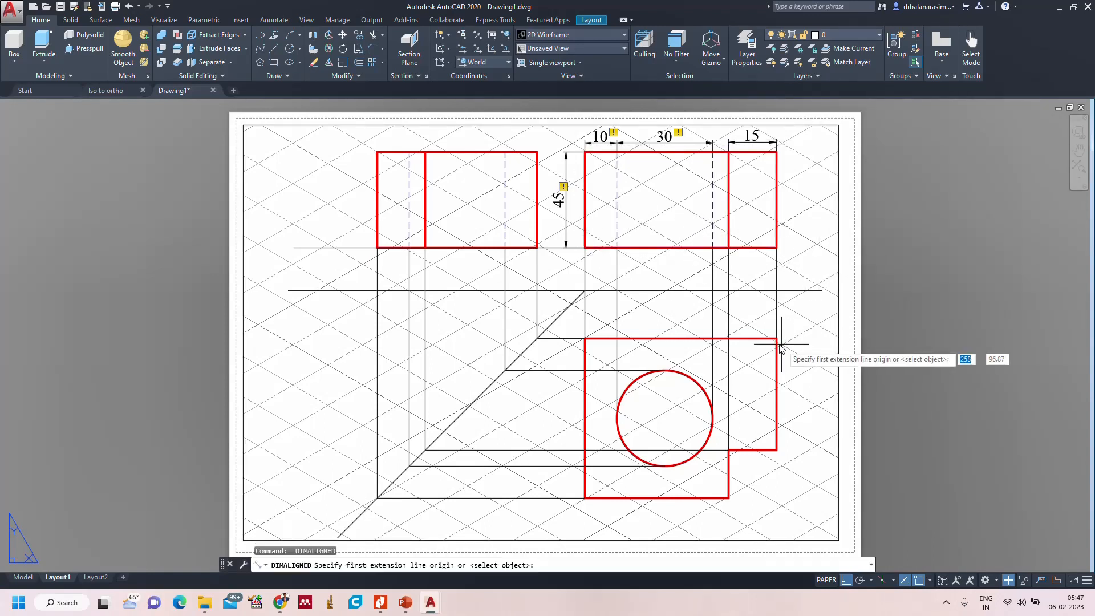
pyautogui.click(776, 339)
pyautogui.click(776, 450)
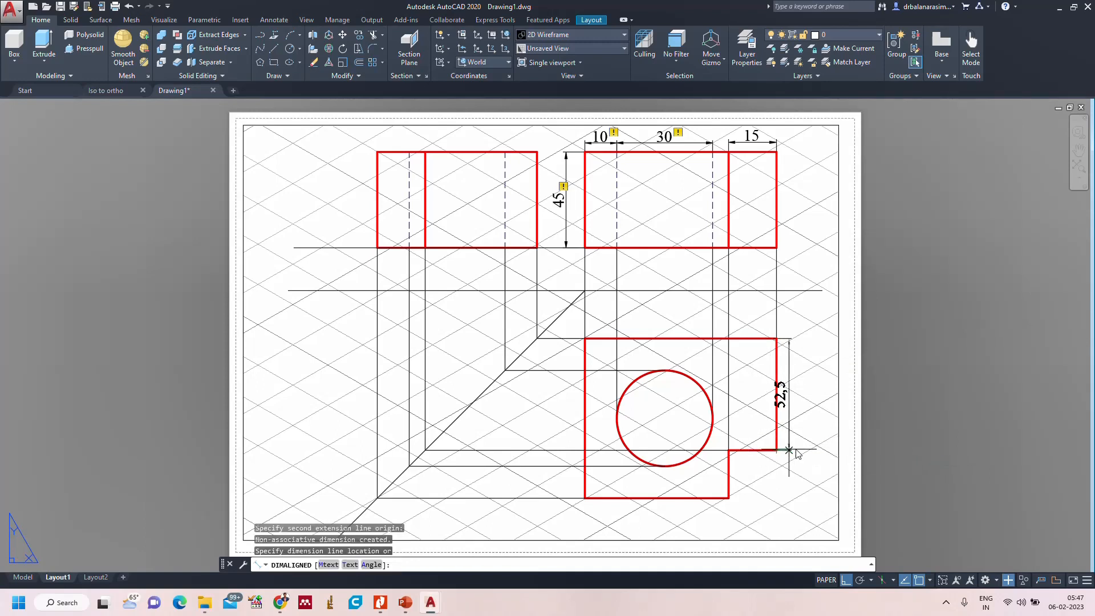
pyautogui.click(808, 450)
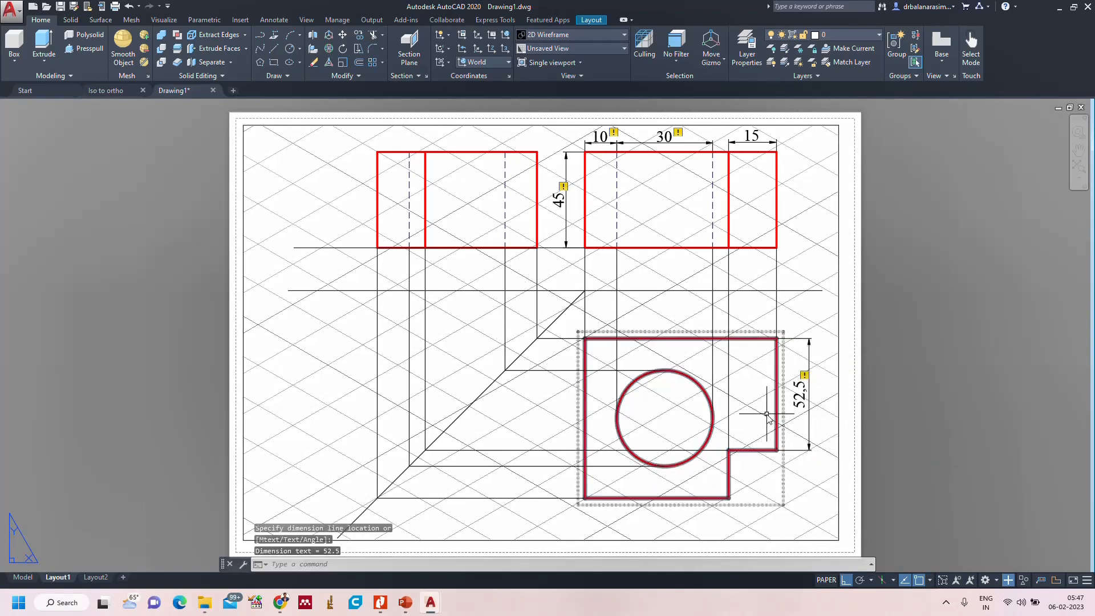
# Override the text of the dimension beside the top view's right edge with 35.
pyautogui.doubleClick(799, 402)
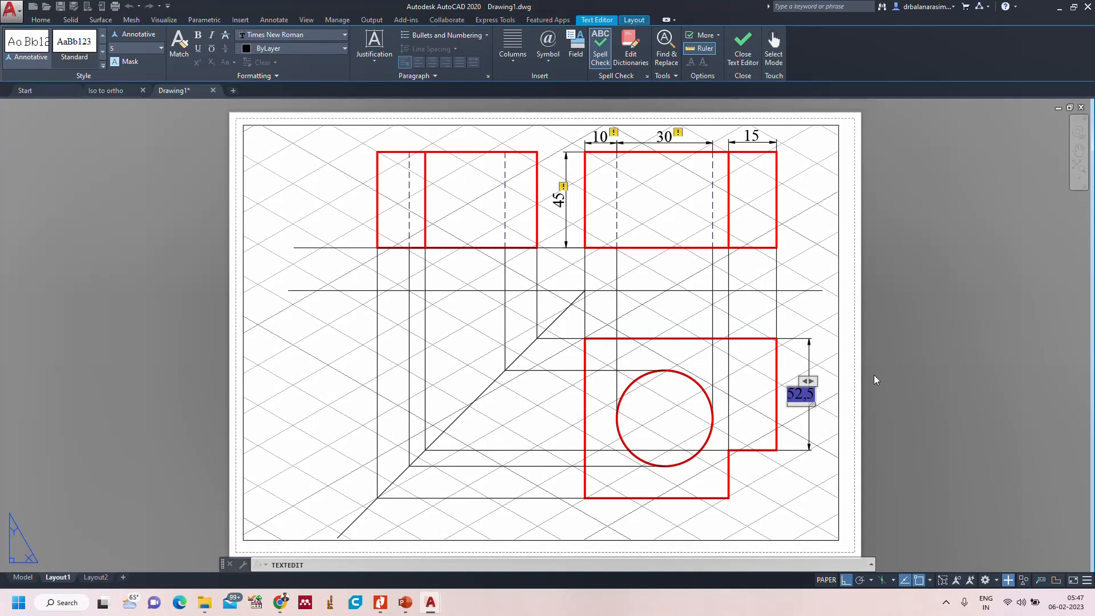
pyautogui.write('35')
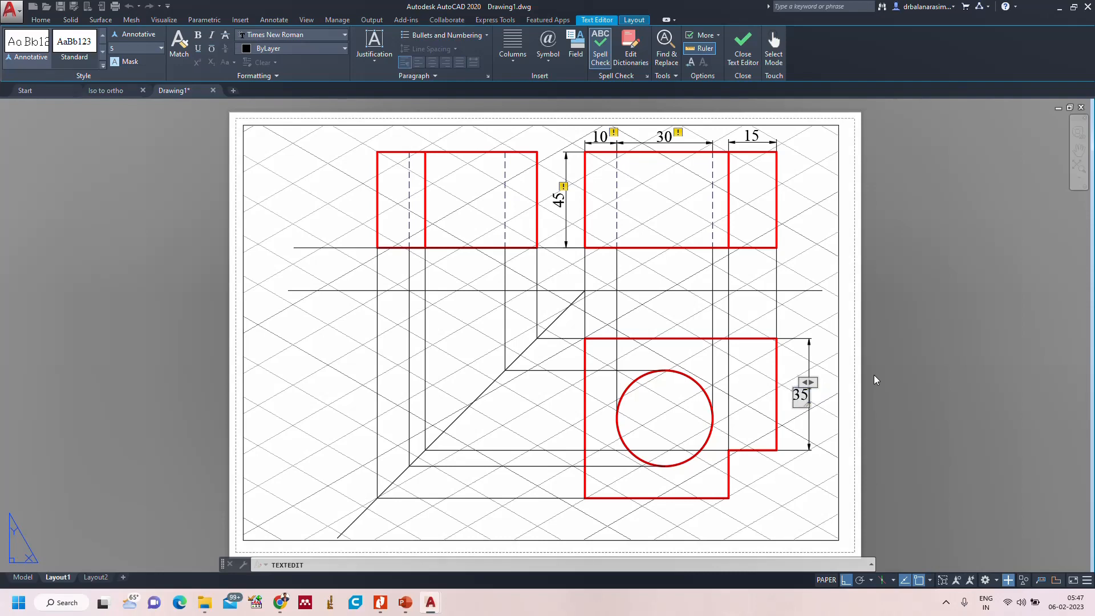
pyautogui.click(892, 378)
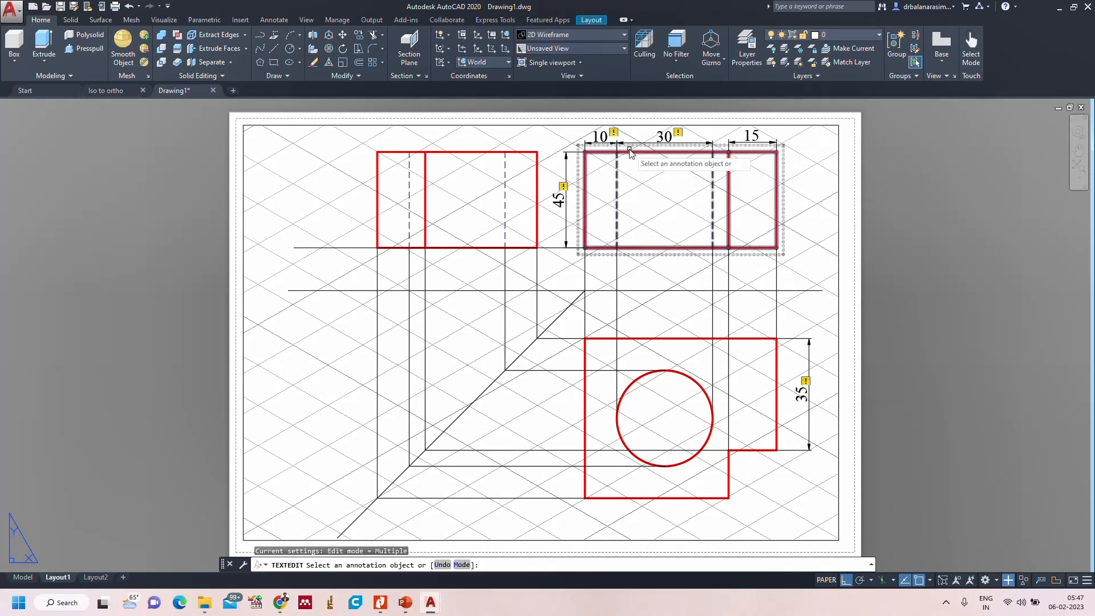
pyautogui.press('Escape')
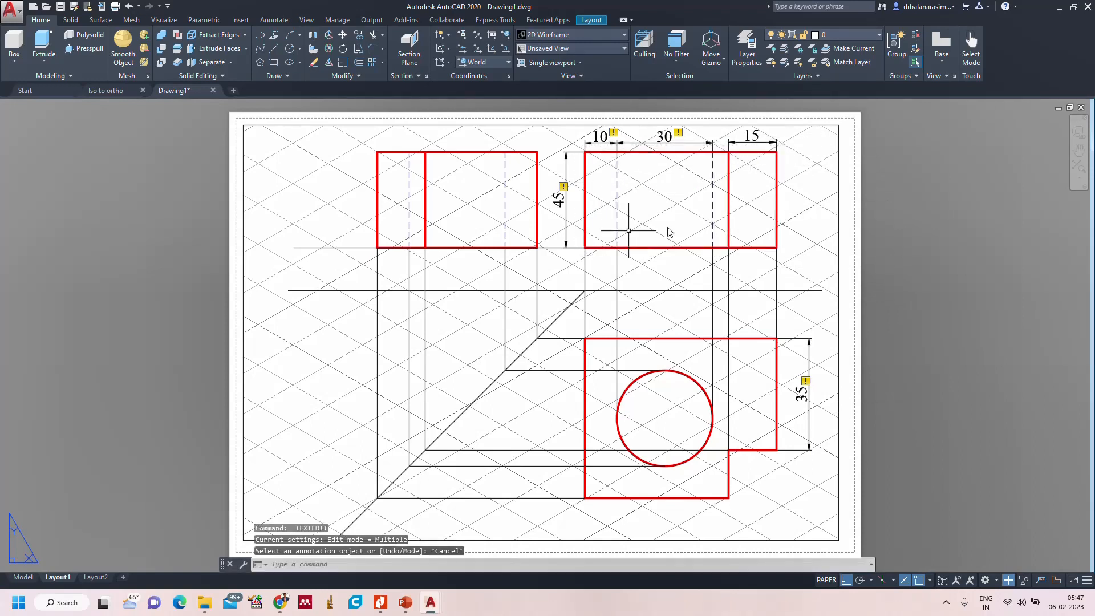
# Override the text of the front view's height dimension with 30.
pyautogui.click(600, 140)
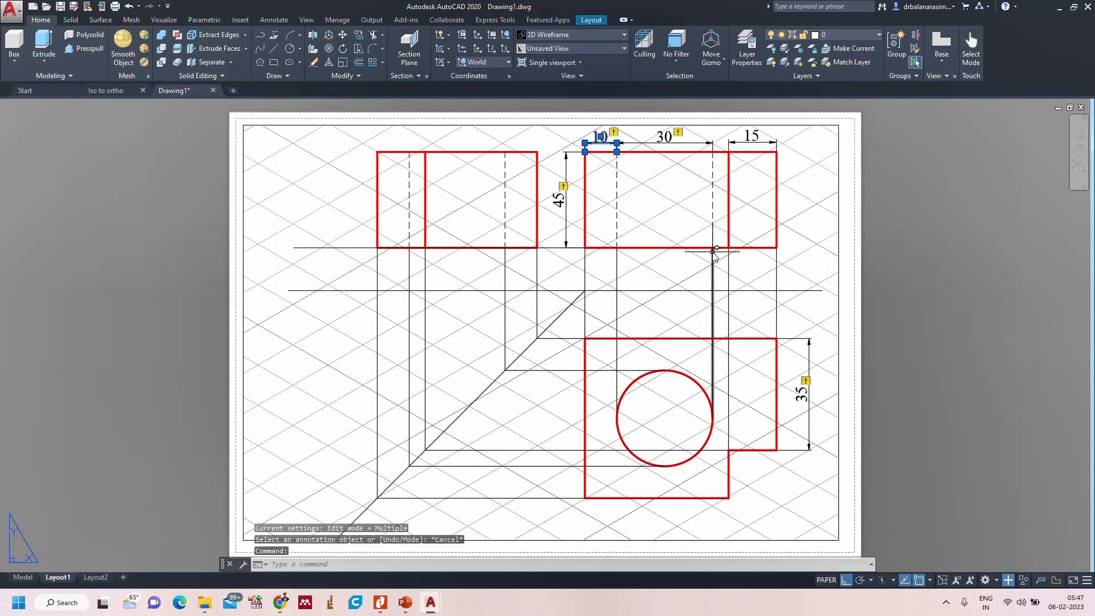
pyautogui.doubleClick(559, 199)
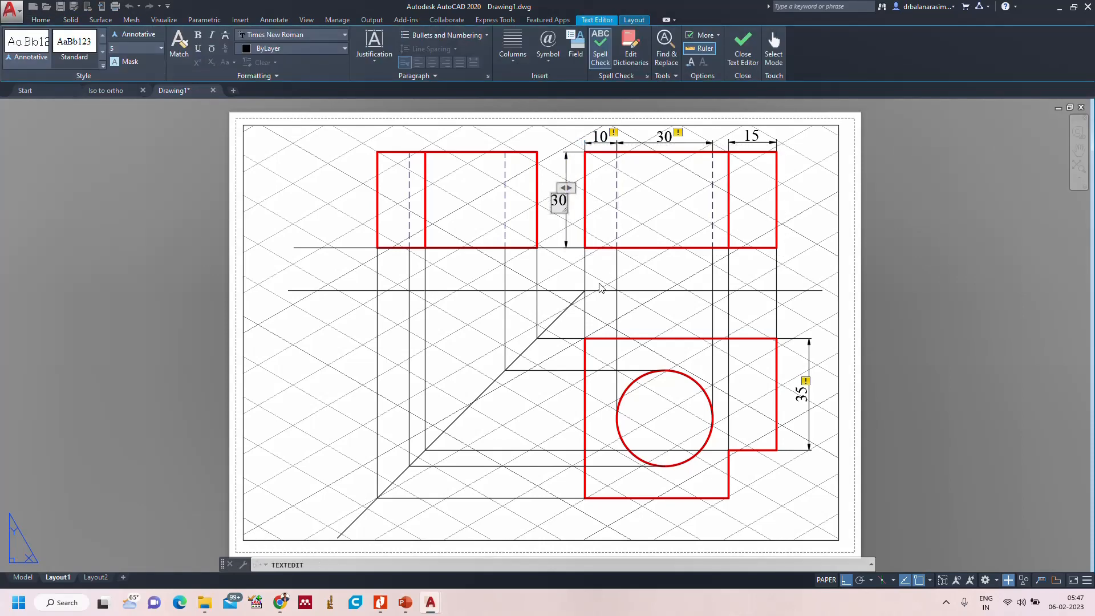
pyautogui.write('30')
pyautogui.click(825, 242)
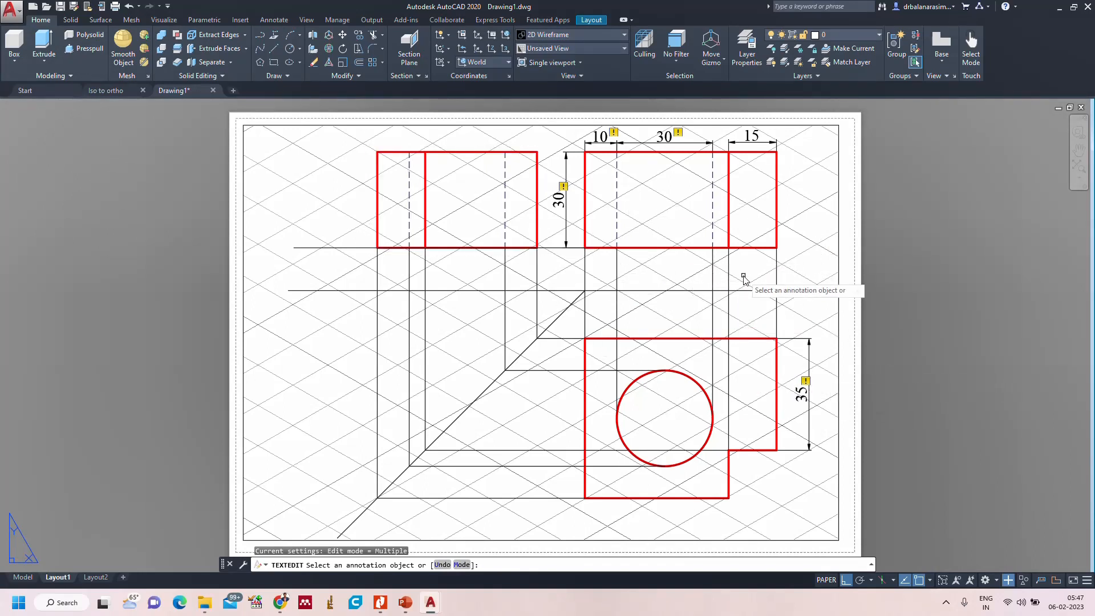
pyautogui.press('Return')
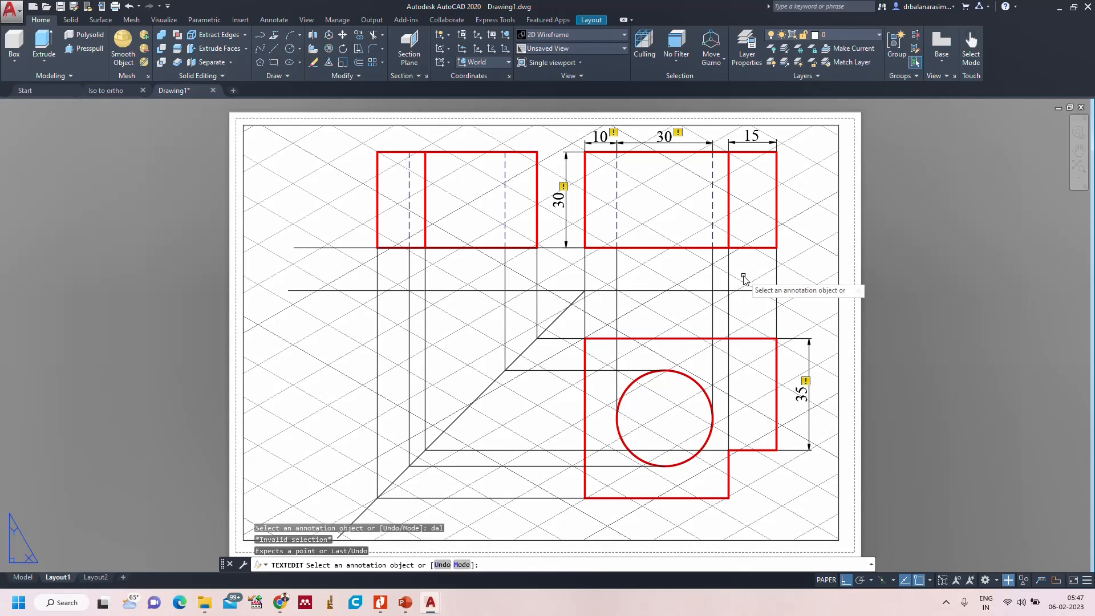
pyautogui.press('Escape')
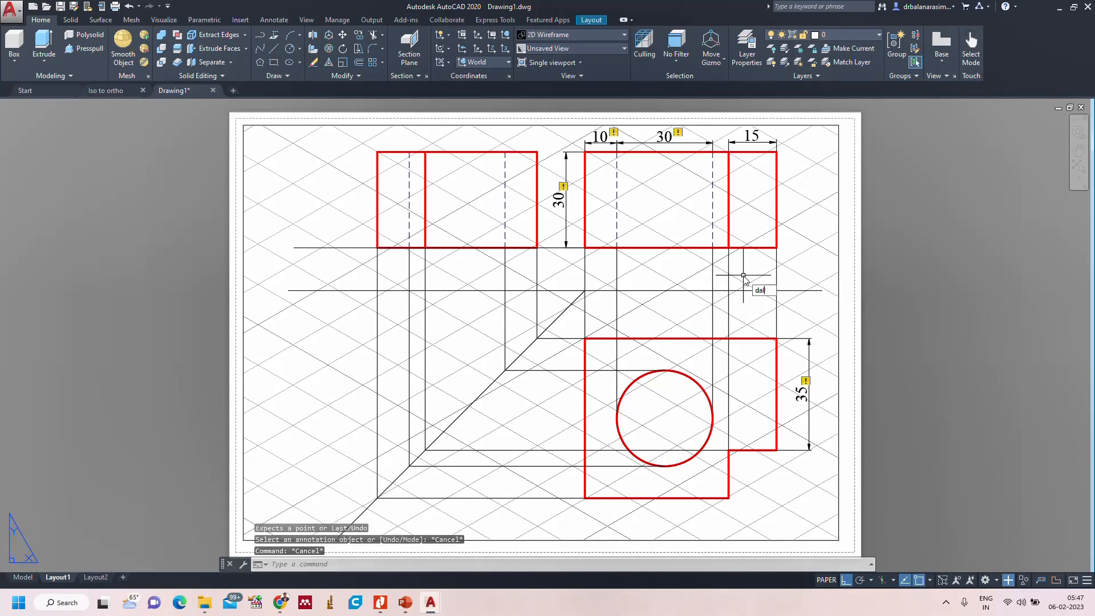
# Add an aligned dimension for the top view's full left edge, placed just outside it.
pyautogui.write('dal')
pyautogui.press('Return')
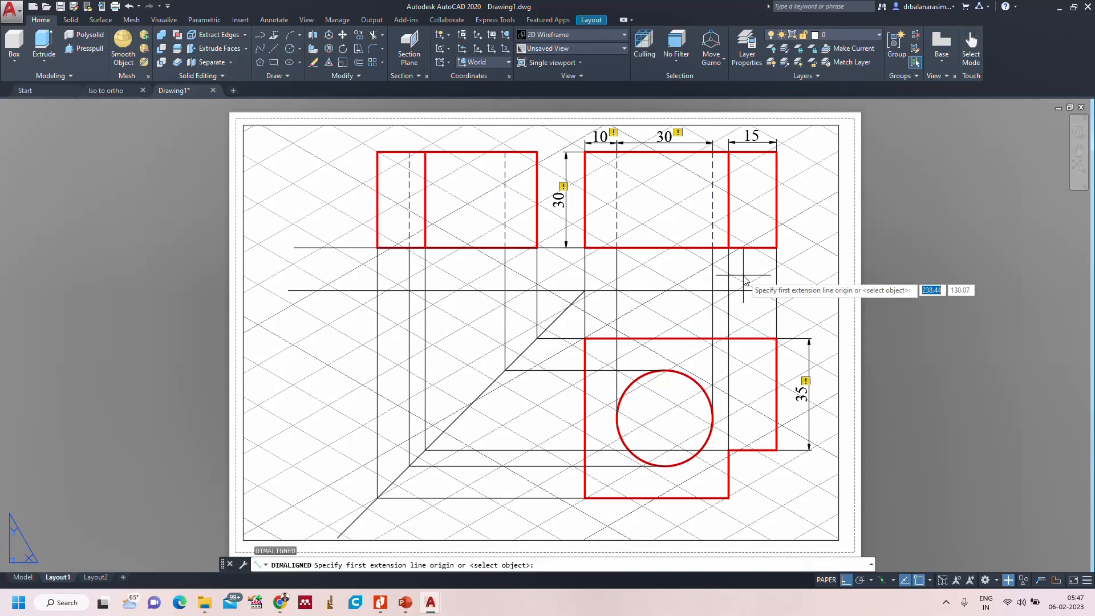
pyautogui.click(585, 339)
pyautogui.click(585, 498)
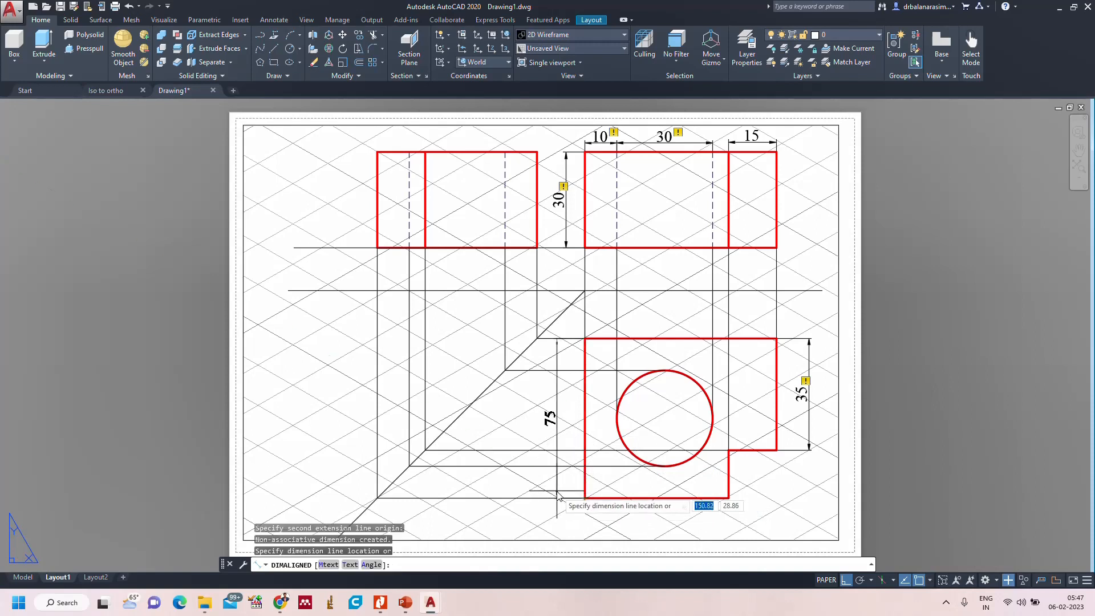
pyautogui.click(560, 494)
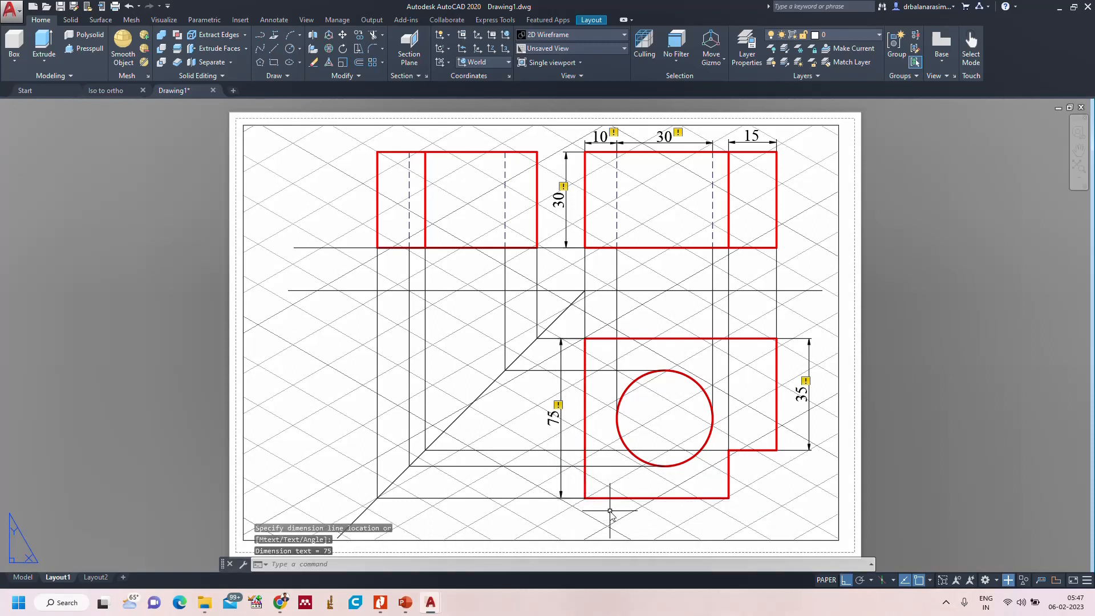
# Add aligned dimensions below the top view for its bottom edge and the notch width.
pyautogui.press('Return')
pyautogui.click(584, 497)
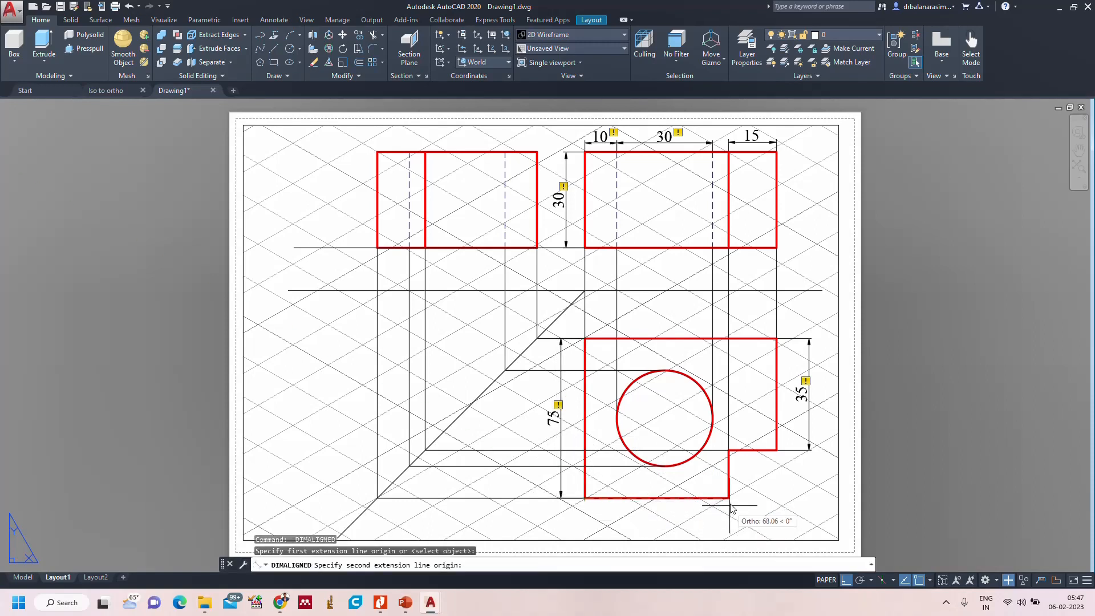
pyautogui.click(728, 499)
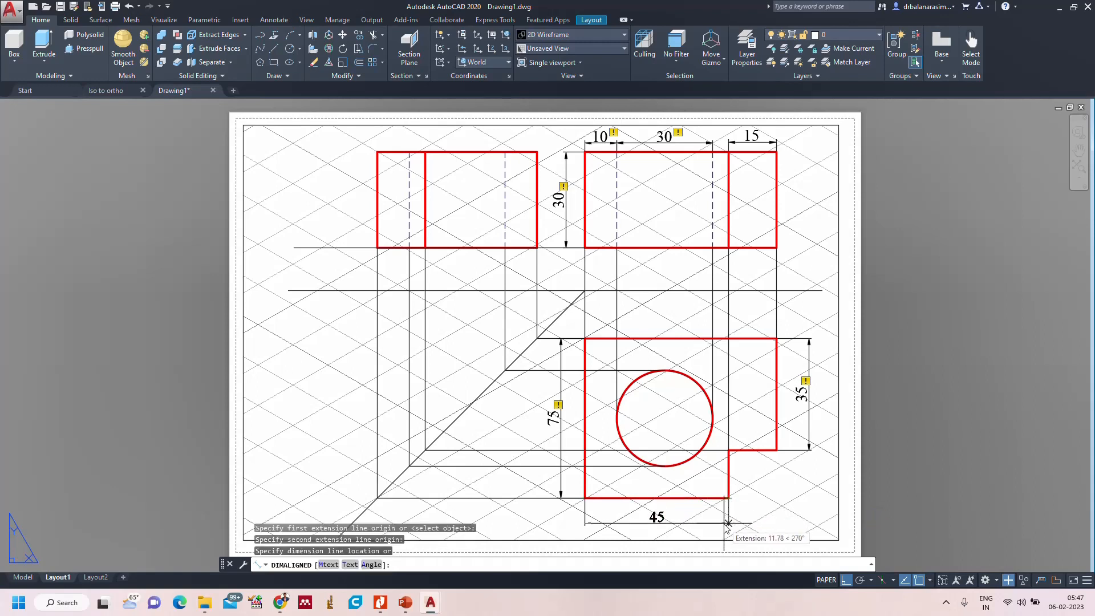
pyautogui.click(728, 524)
pyautogui.press('Return')
pyautogui.click(728, 498)
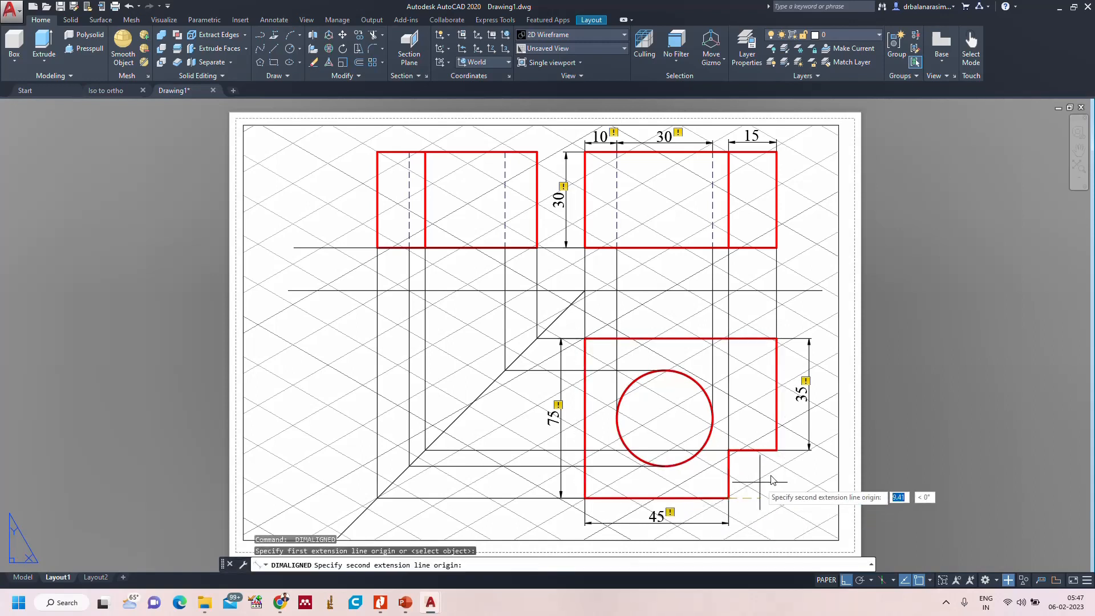
pyautogui.click(774, 498)
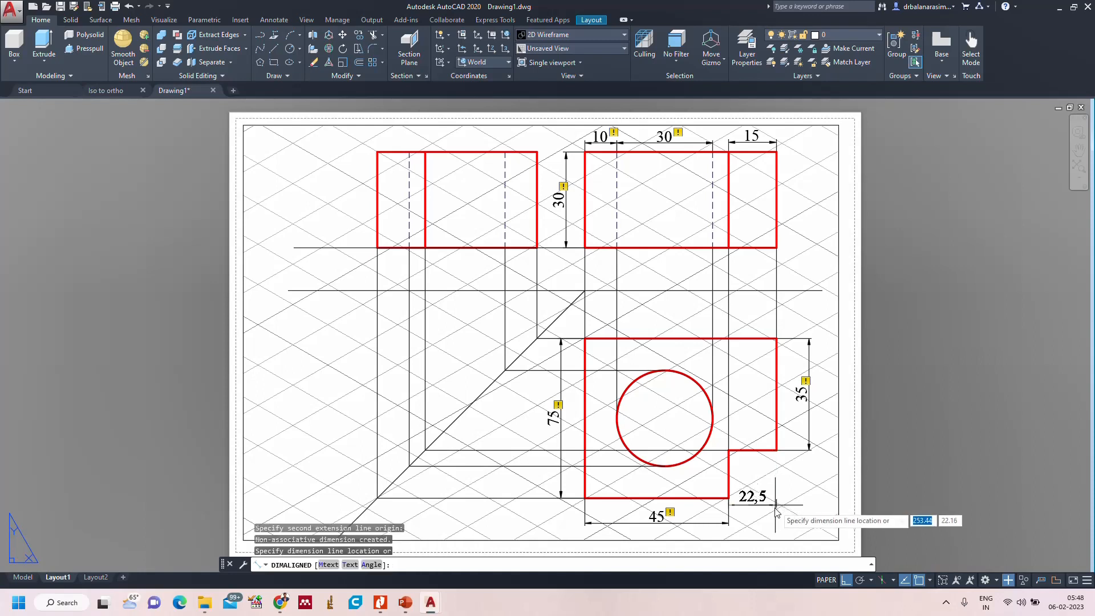
pyautogui.click(776, 531)
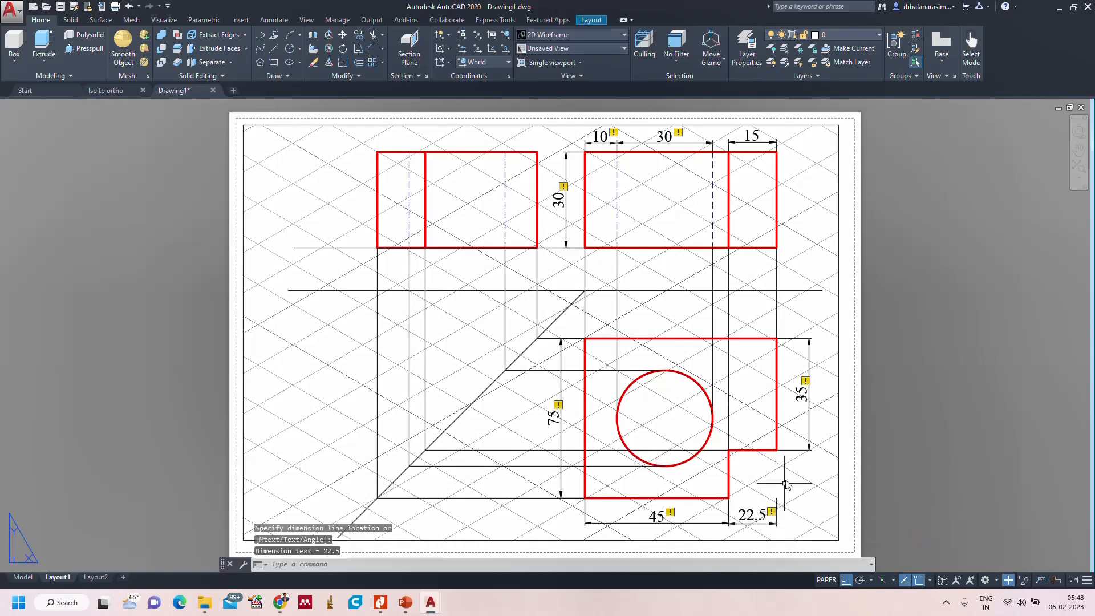
# Add an aligned dimension for the notch depth at the top view's right side, in line with the 35 dimension.
pyautogui.press('Return')
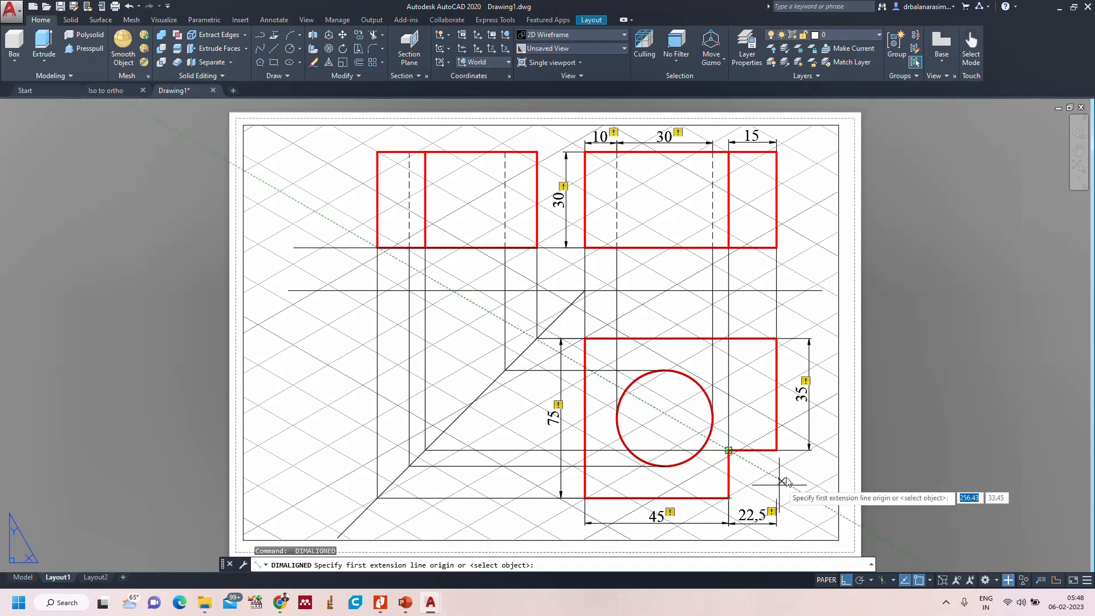
pyautogui.click(775, 450)
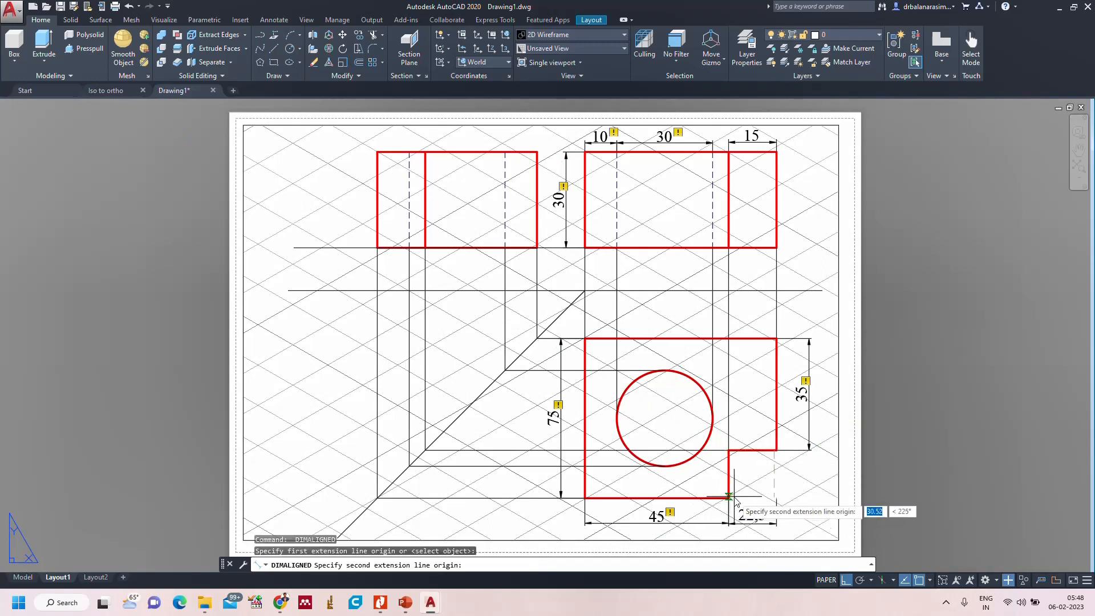
pyautogui.click(776, 498)
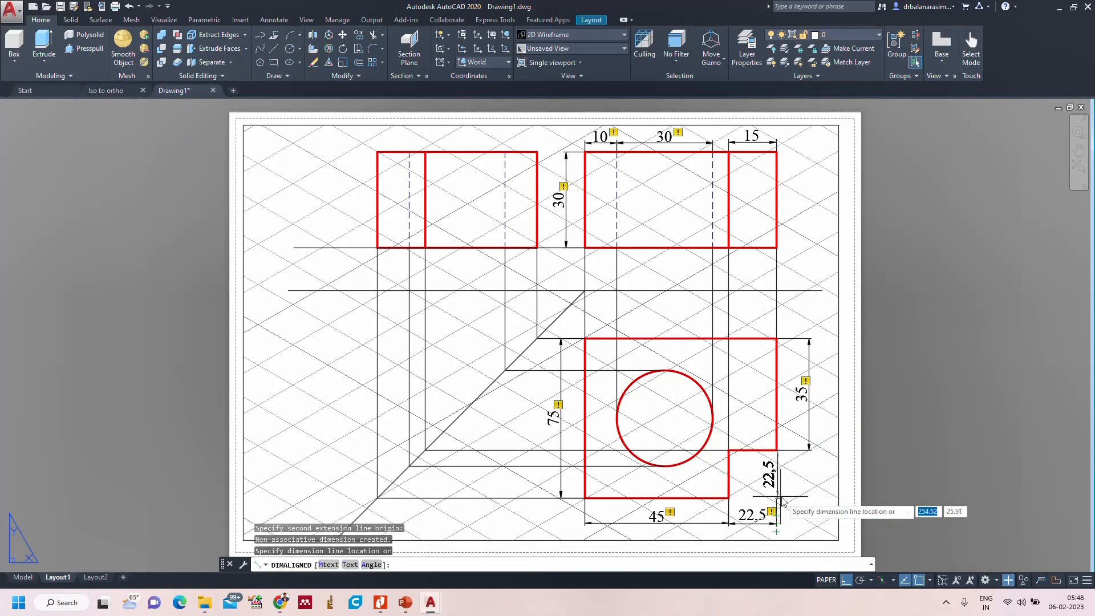
pyautogui.click(811, 501)
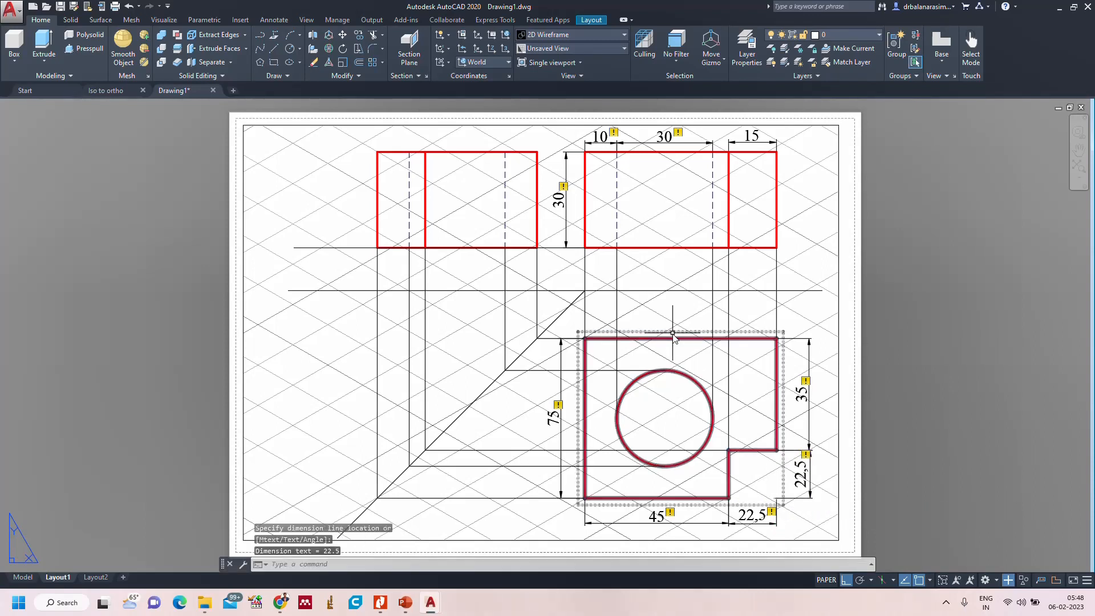
# Add aligned dimensions for the side view's height outside its left edge and, above it, from that edge to the solid inner line.
pyautogui.press('Return')
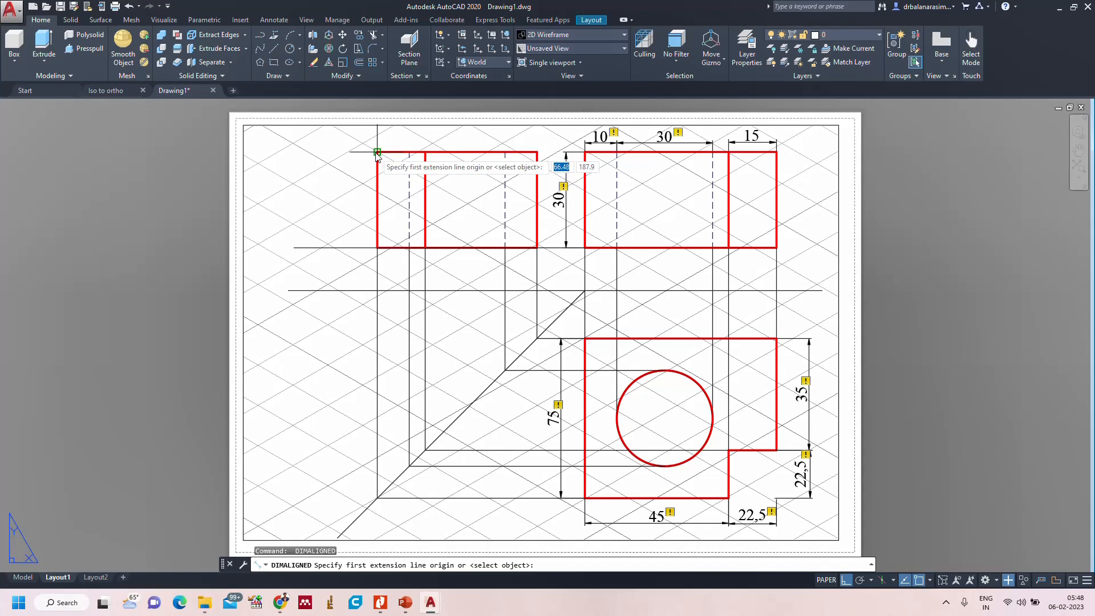
pyautogui.click(377, 153)
pyautogui.click(375, 242)
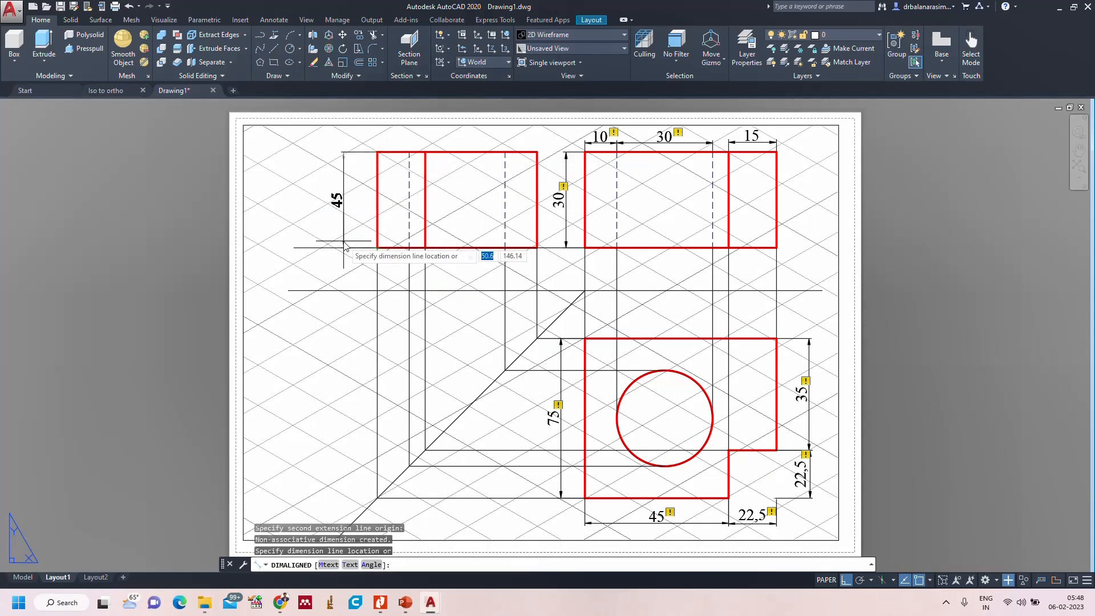
pyautogui.click(344, 246)
pyautogui.press('Return')
pyautogui.click(376, 153)
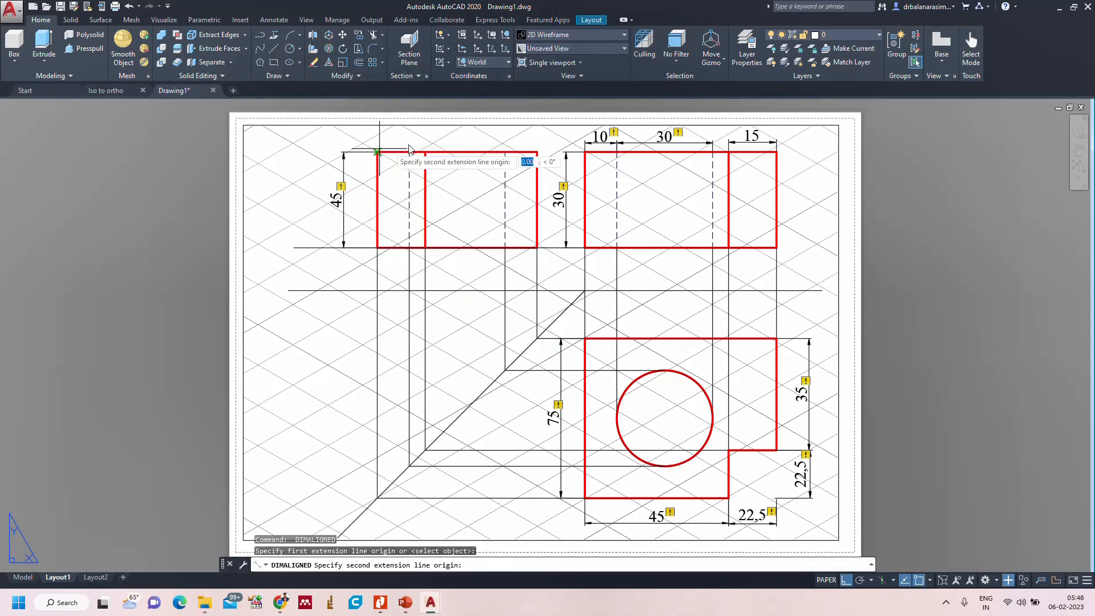
pyautogui.click(426, 152)
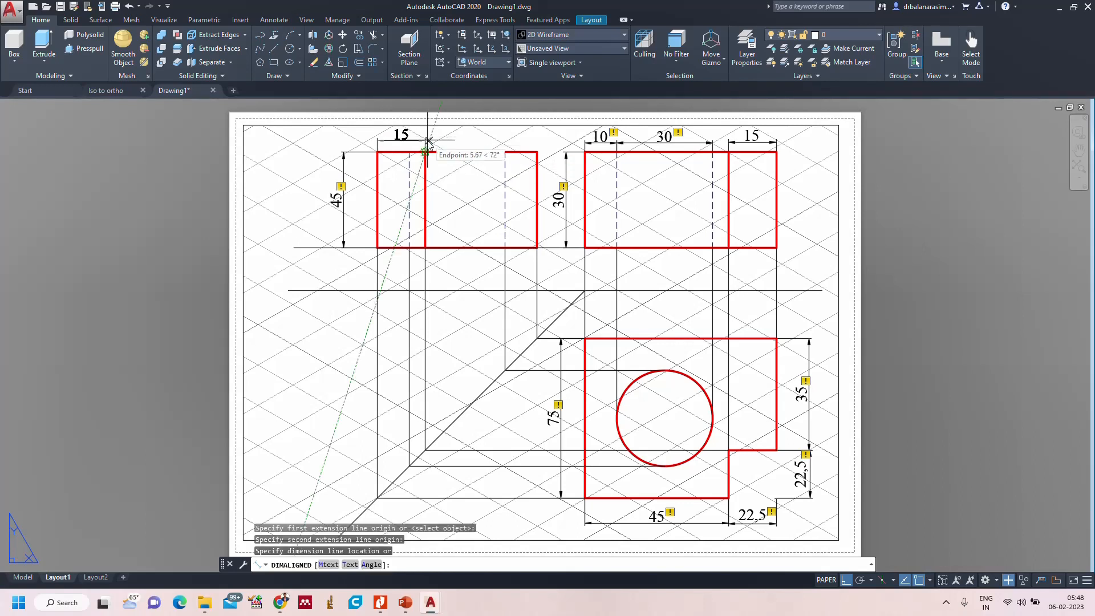
pyautogui.click(427, 143)
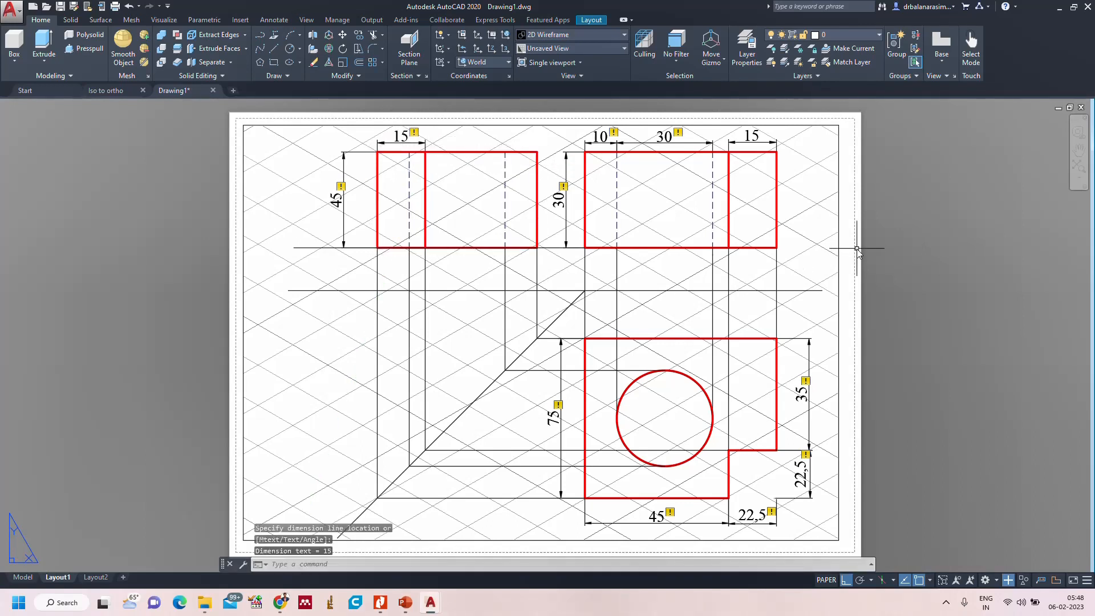
pyautogui.press('Escape')
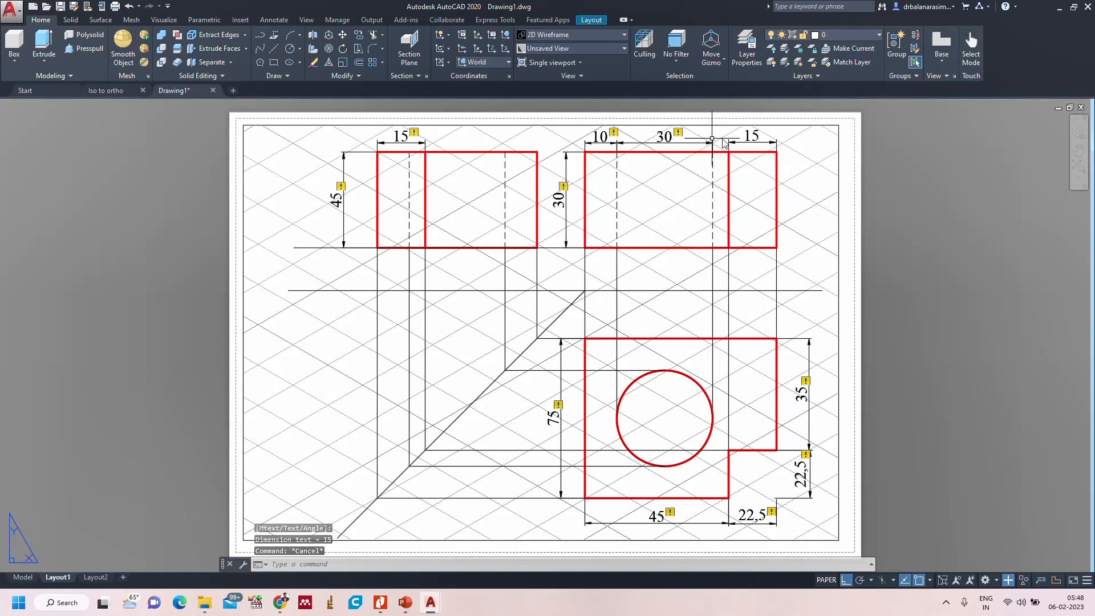
# Override the text of the notch width and notch depth dimensions on the top view, setting each to 15.
pyautogui.doubleClick(664, 517)
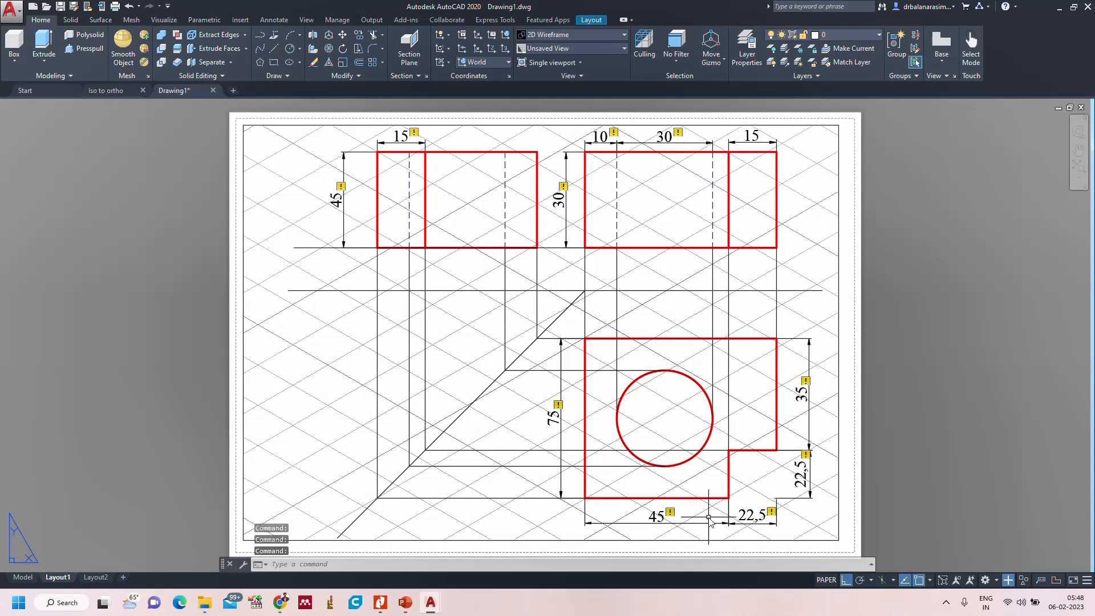
pyautogui.doubleClick(751, 528)
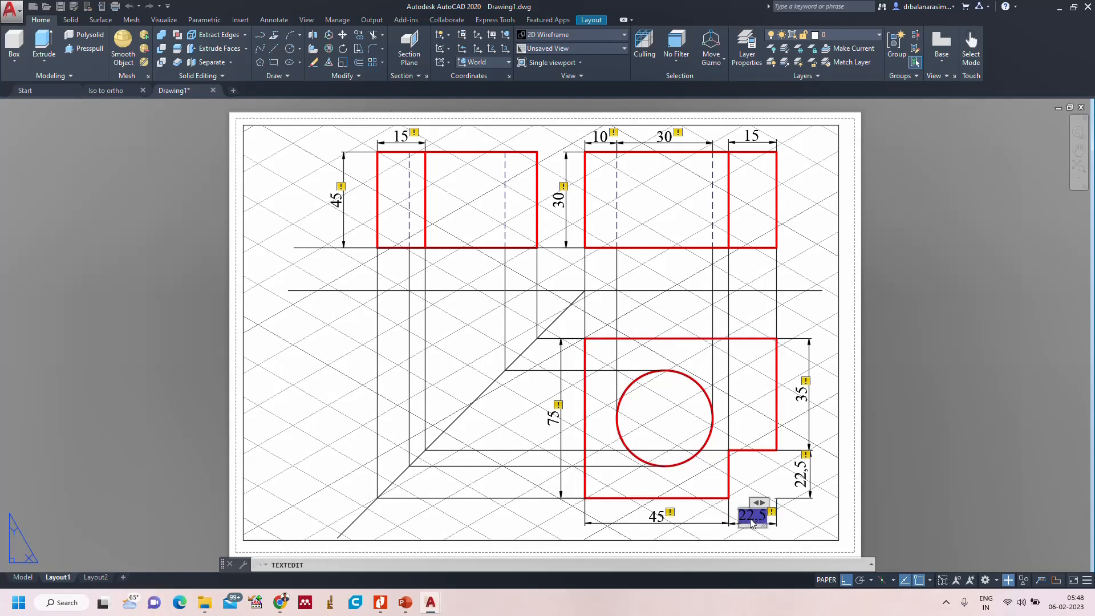
pyautogui.write('15')
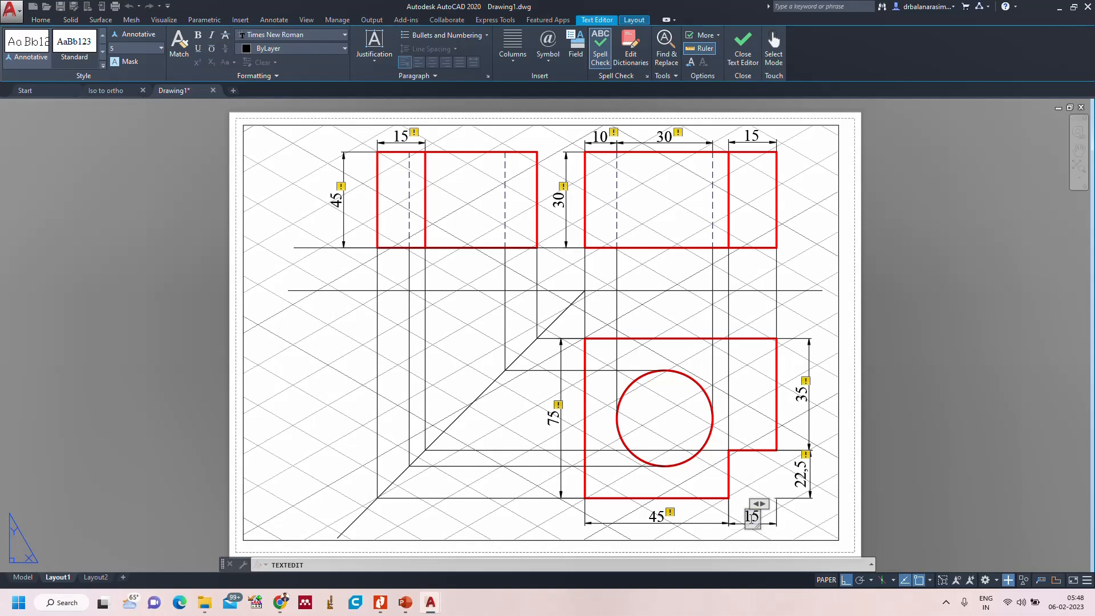
pyautogui.click(890, 512)
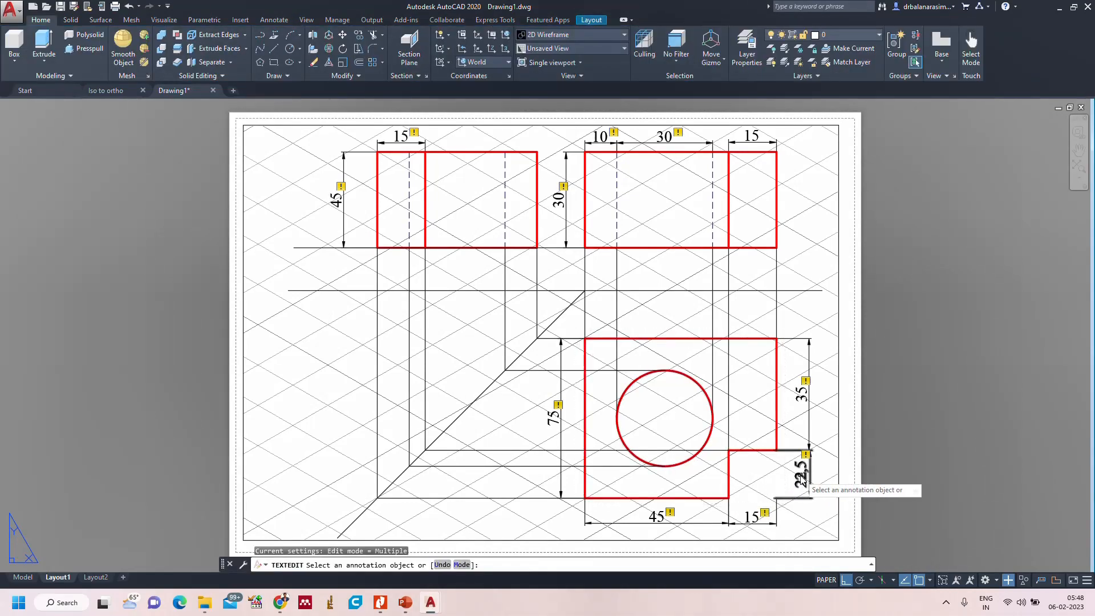
pyautogui.click(801, 475)
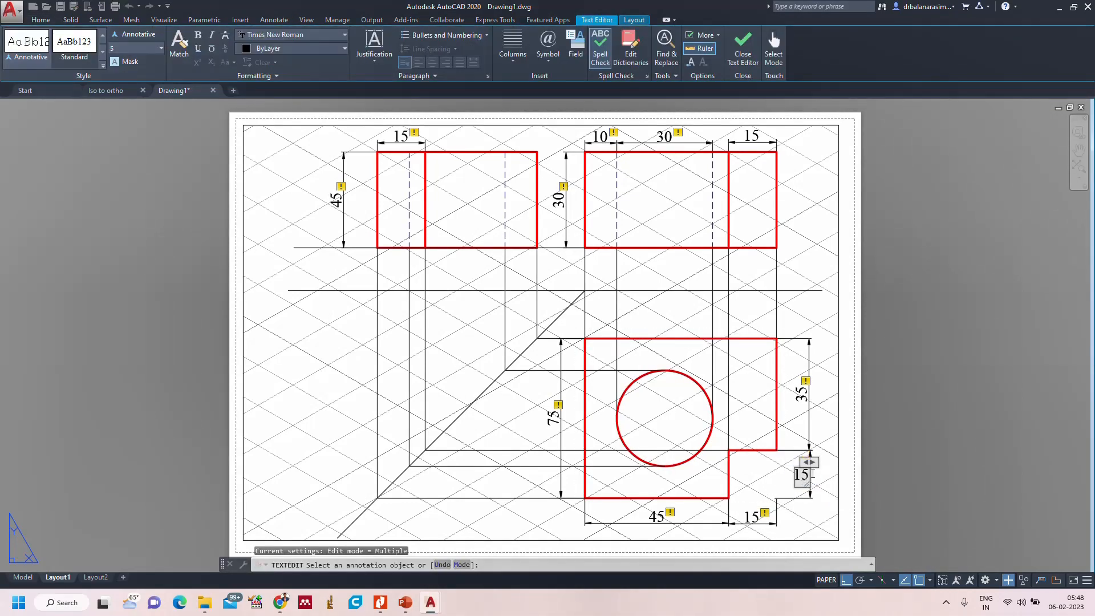
pyautogui.click(875, 446)
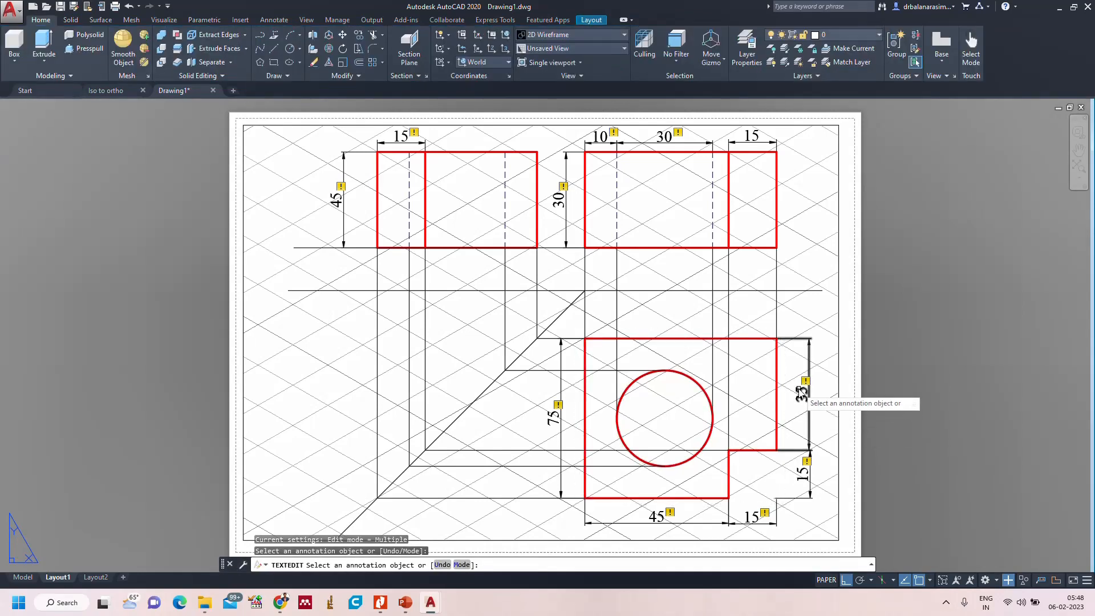
pyautogui.press('Escape')
# Override the text of the dimension along the top view's full left edge, setting it to 50.
pyautogui.doubleClick(553, 420)
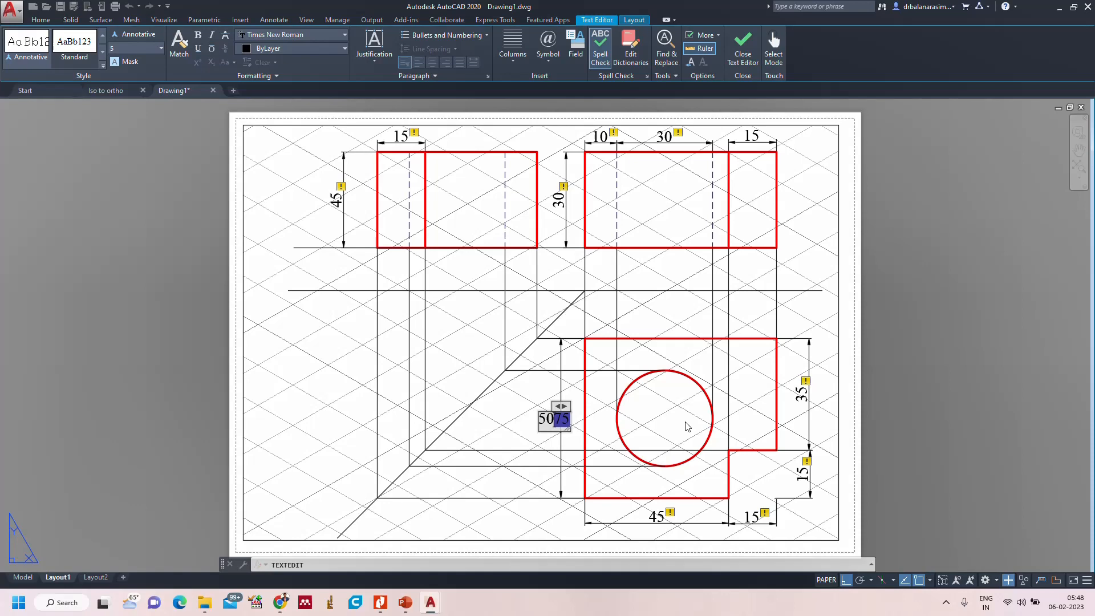
pyautogui.click(919, 419)
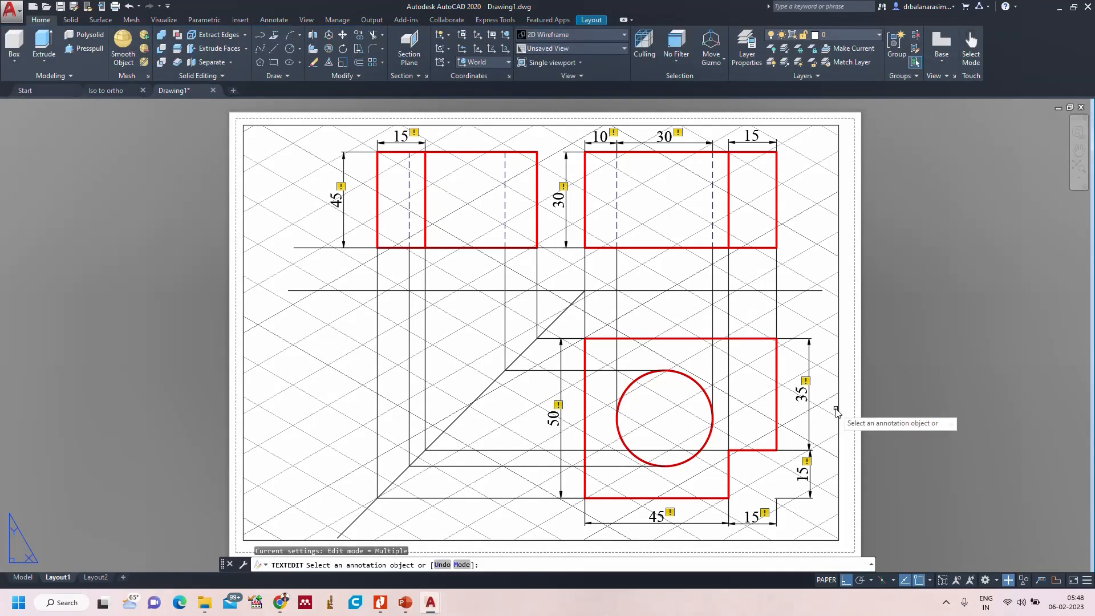
pyautogui.press('Return')
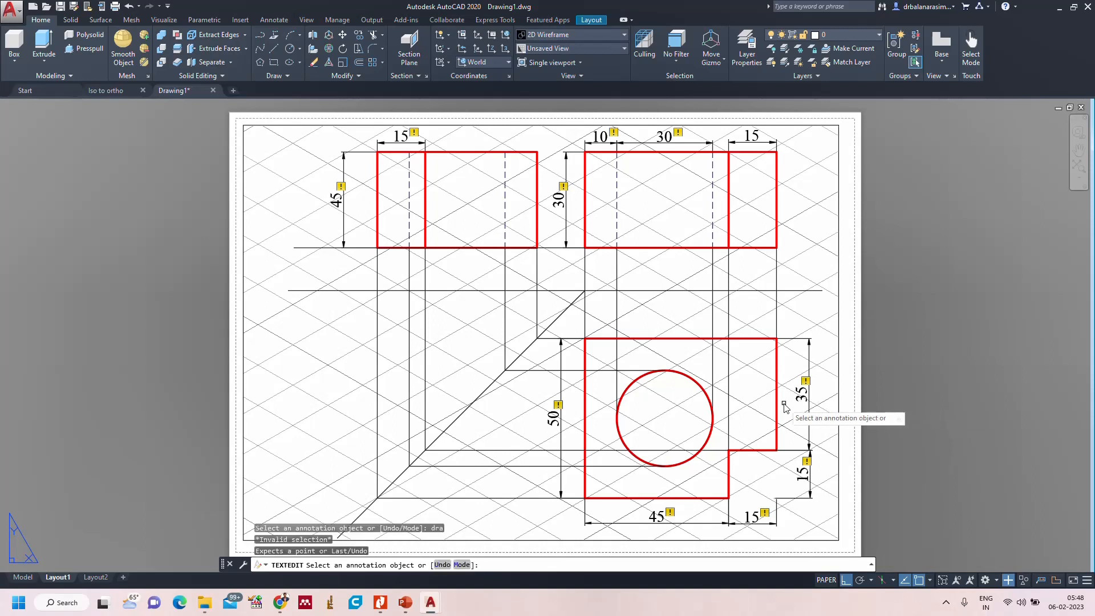
pyautogui.click(699, 386)
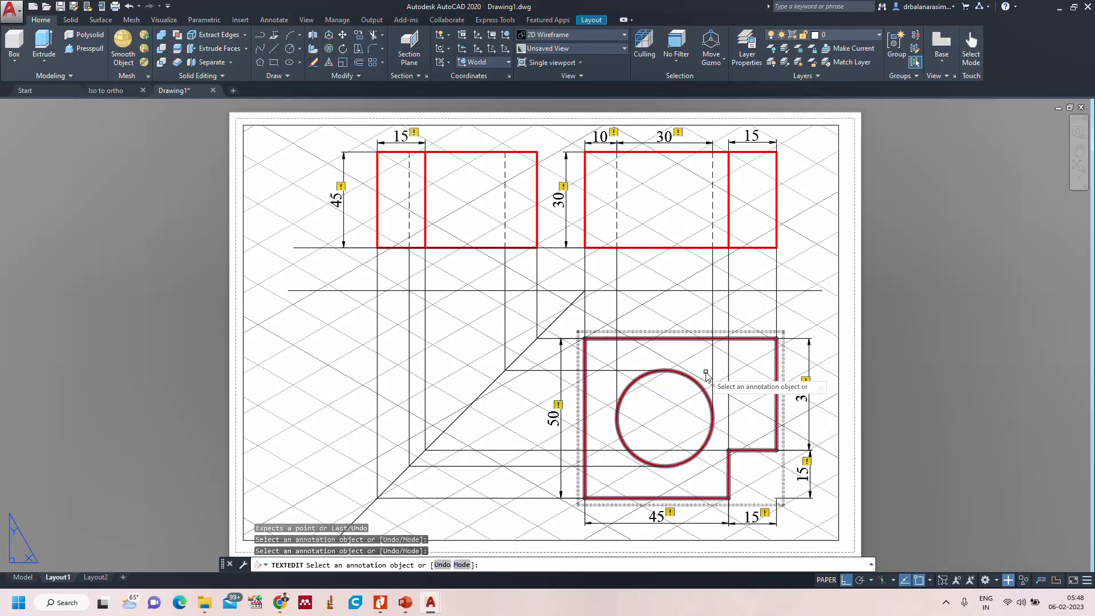
pyautogui.press('Escape')
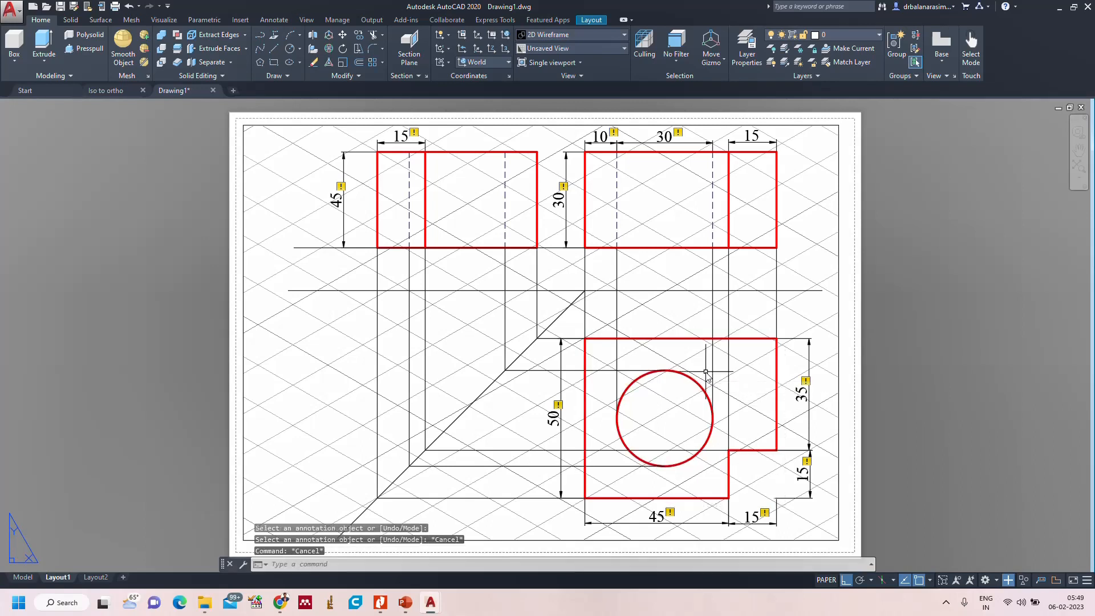
pyautogui.write('ddi')
pyautogui.press('Return')
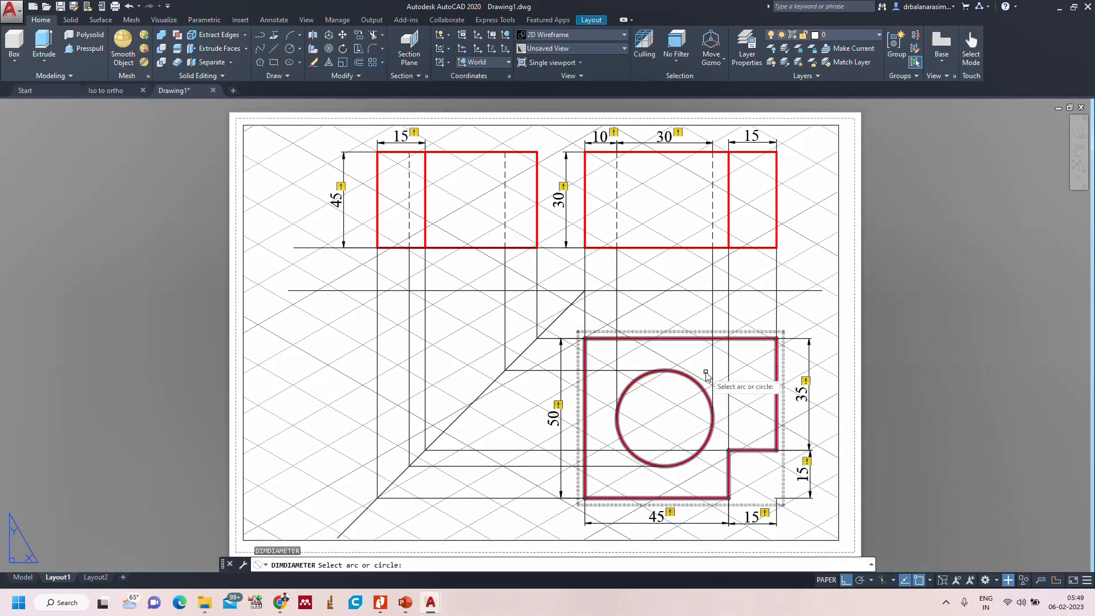
pyautogui.press('Escape')
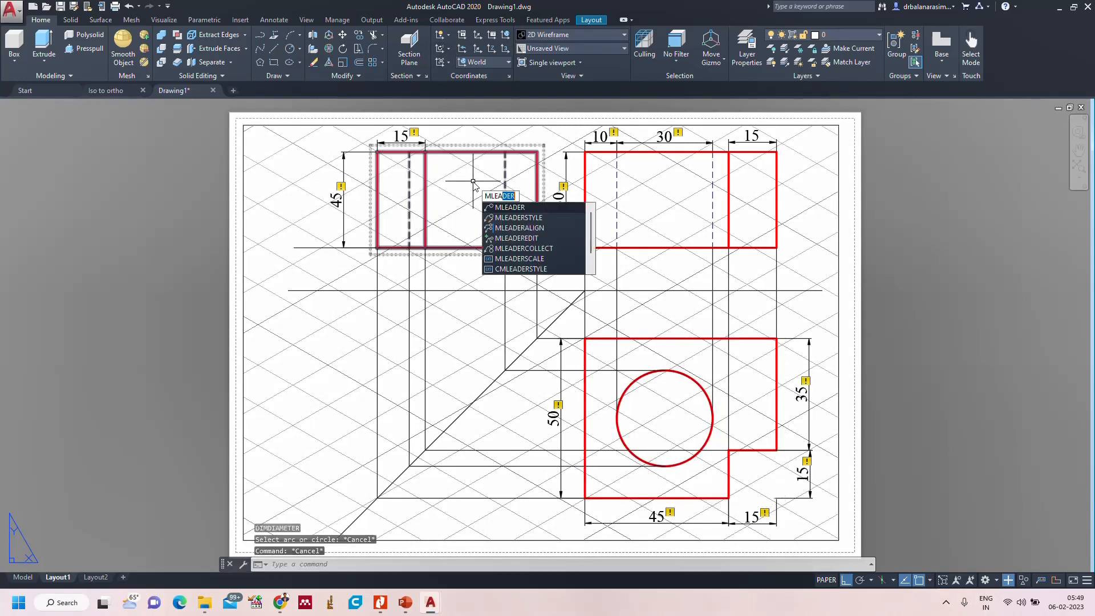
# Add a multileader reading DIA 30 from the top view's circle, with its text just outside the circle's upper right.
pyautogui.press('Return')
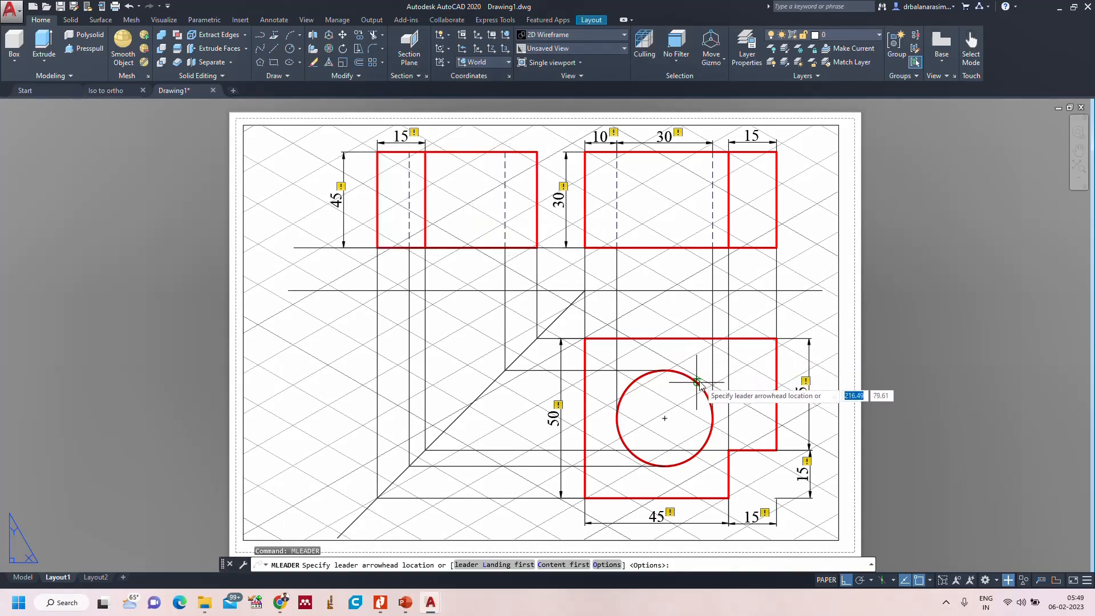
pyautogui.click(697, 383)
pyautogui.click(713, 366)
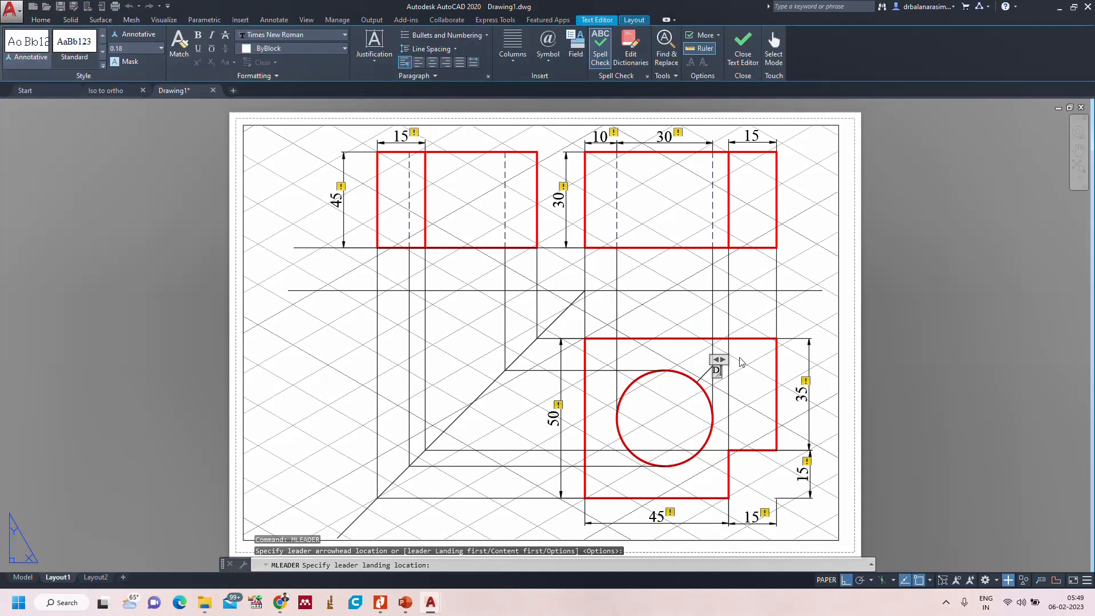
pyautogui.write('DIA 30')
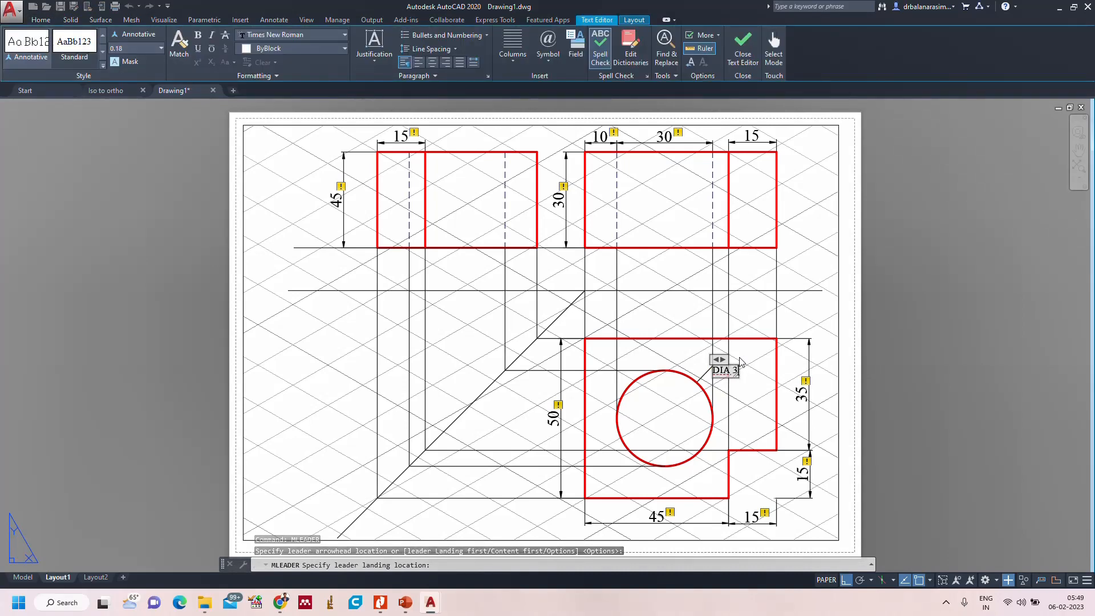
pyautogui.click(945, 383)
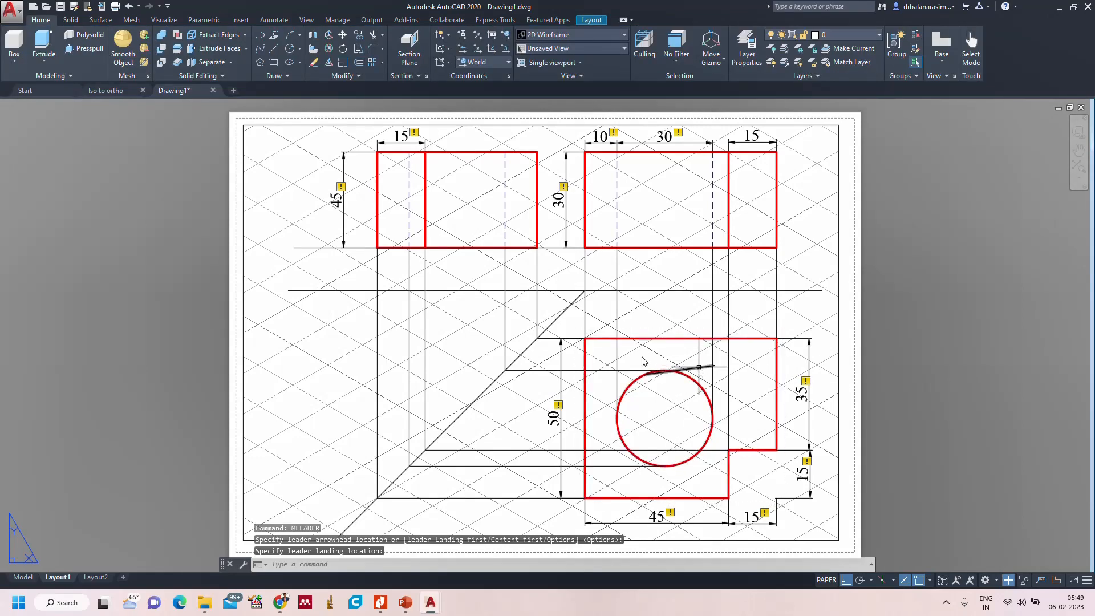
# Modify the Standard multileader style with a larger text height and an arrowhead size of 3.
pyautogui.click(272, 21)
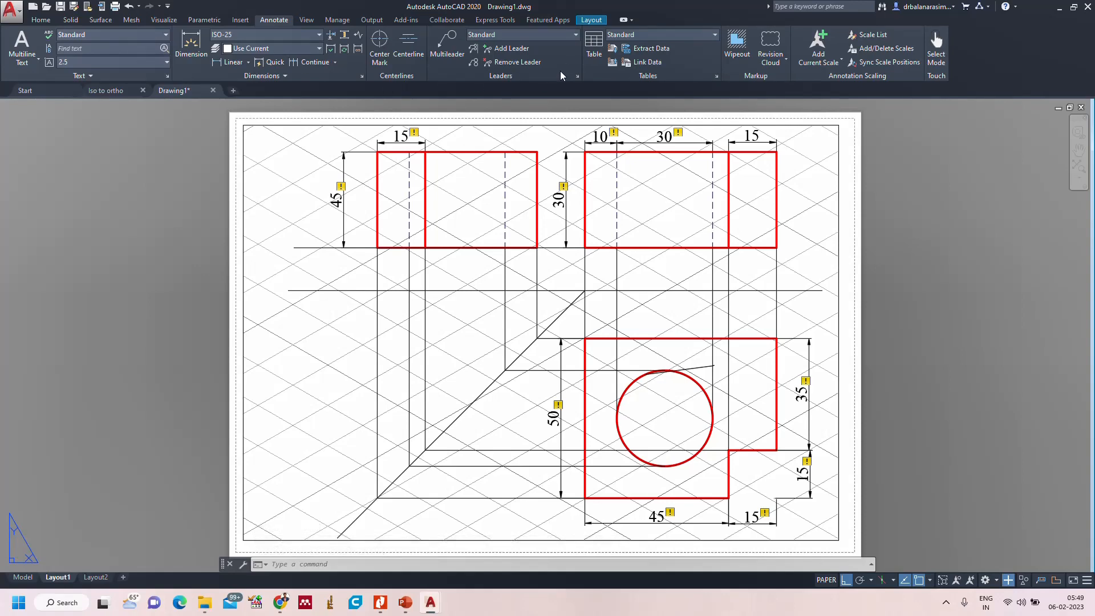
pyautogui.click(579, 77)
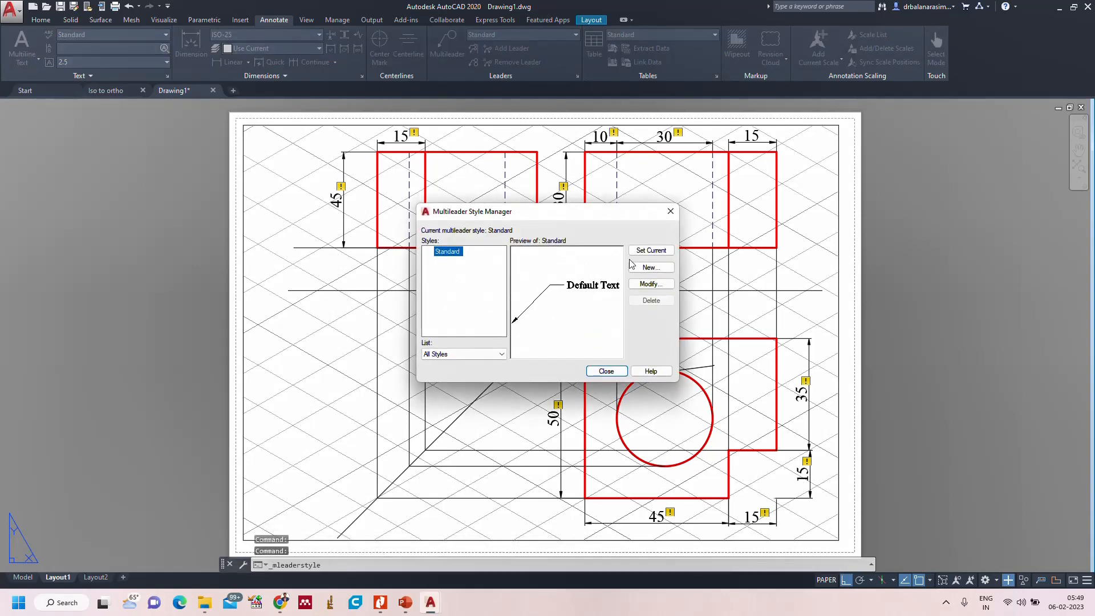
pyautogui.click(651, 284)
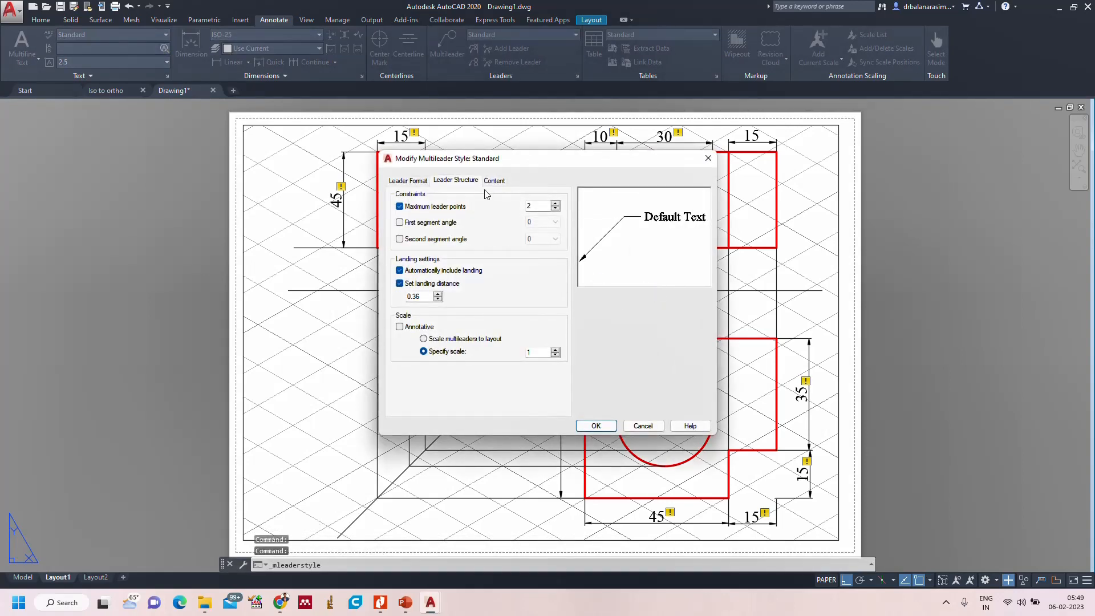
pyautogui.click(494, 182)
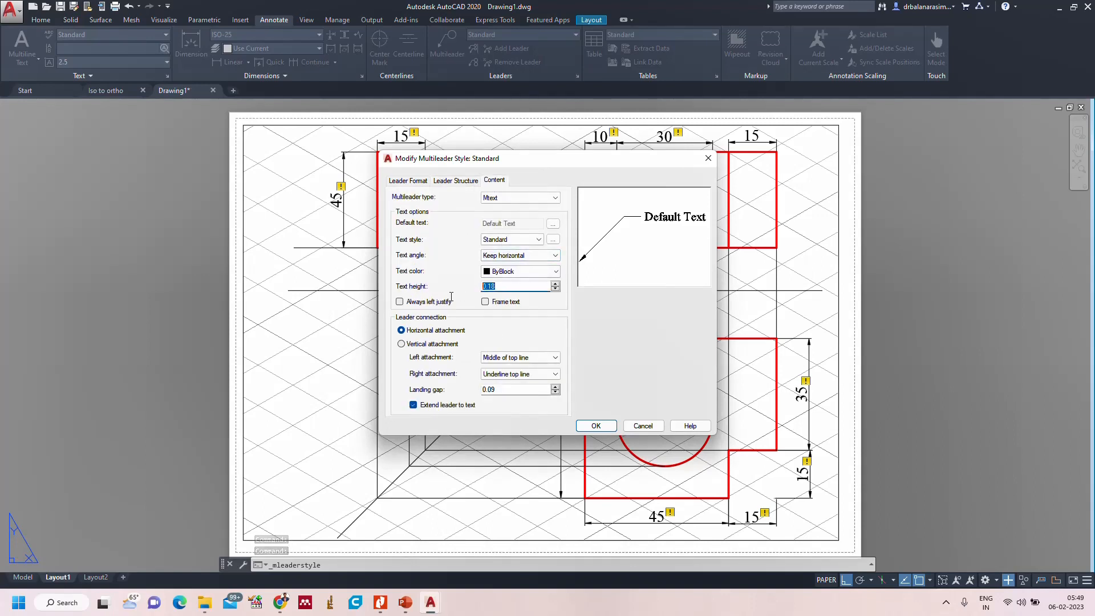
pyautogui.click(449, 182)
pyautogui.click(408, 183)
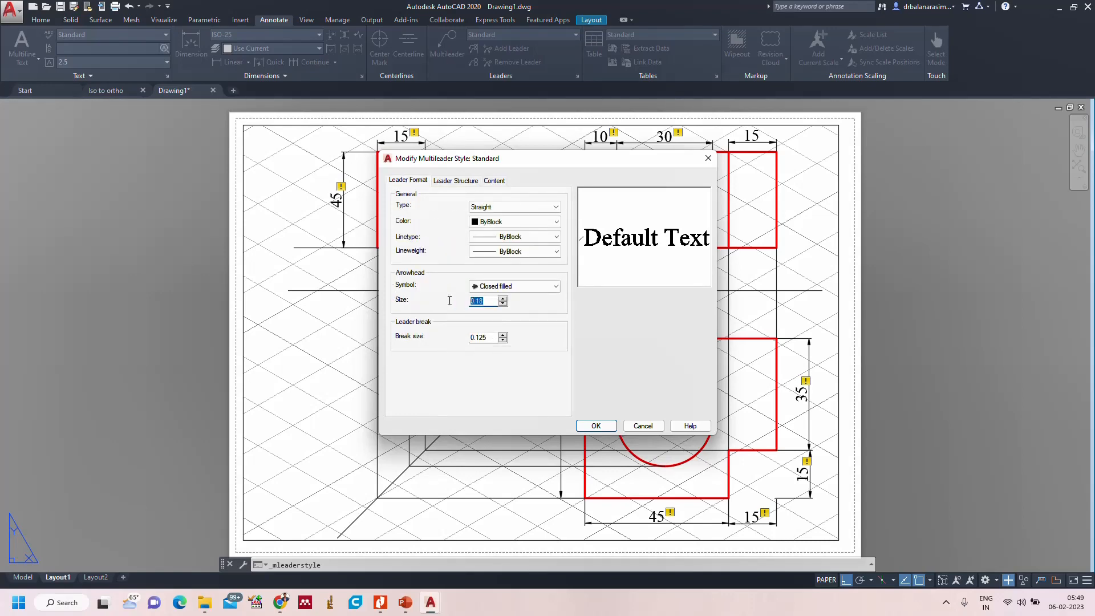
pyautogui.click(596, 426)
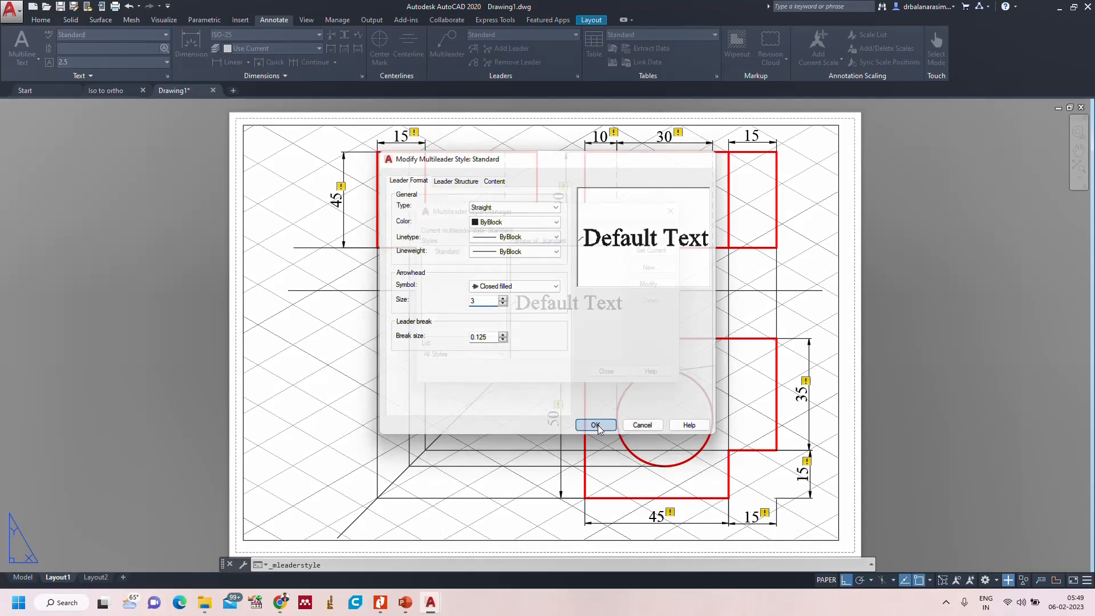
pyautogui.click(606, 372)
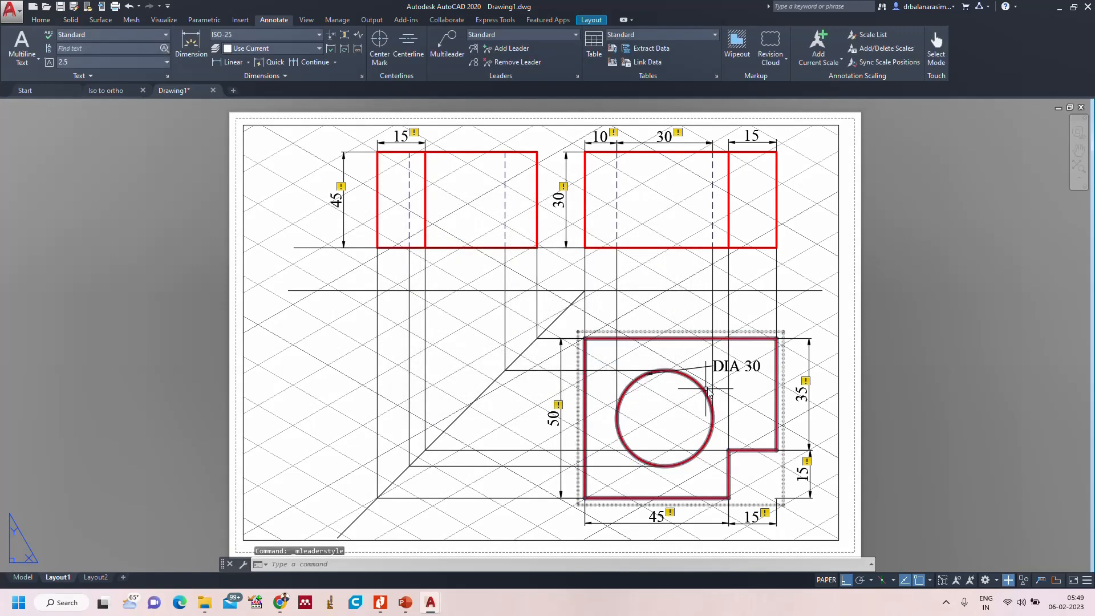
# Move the DIA 30 leader's arrowhead along the circle to its upper-right edge, close to the text.
pyautogui.click(696, 375)
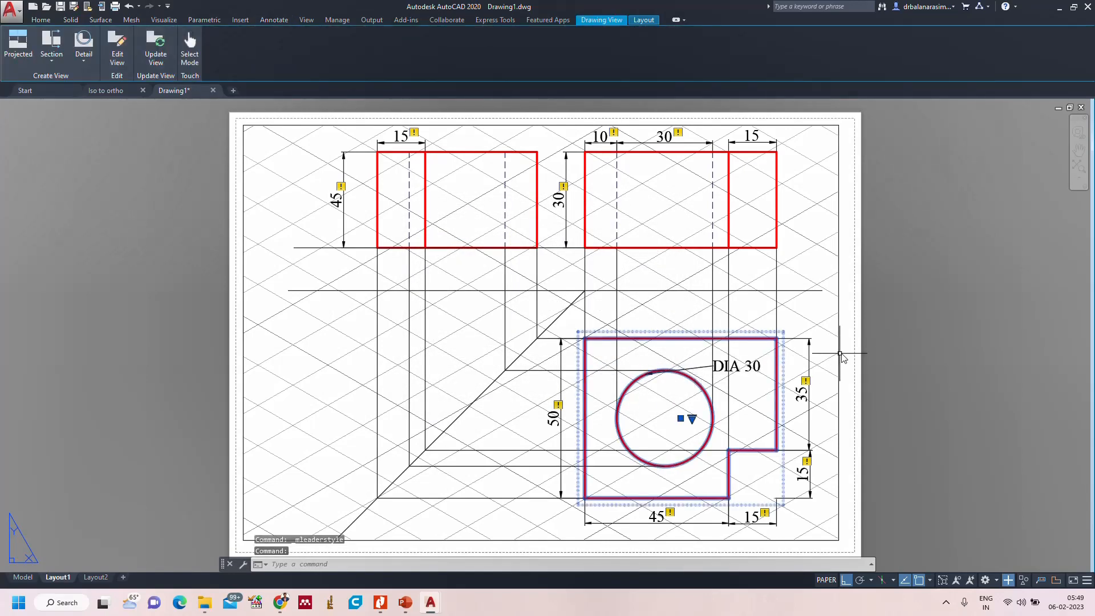
pyautogui.press('Escape')
pyautogui.scroll(4, 696, 411)
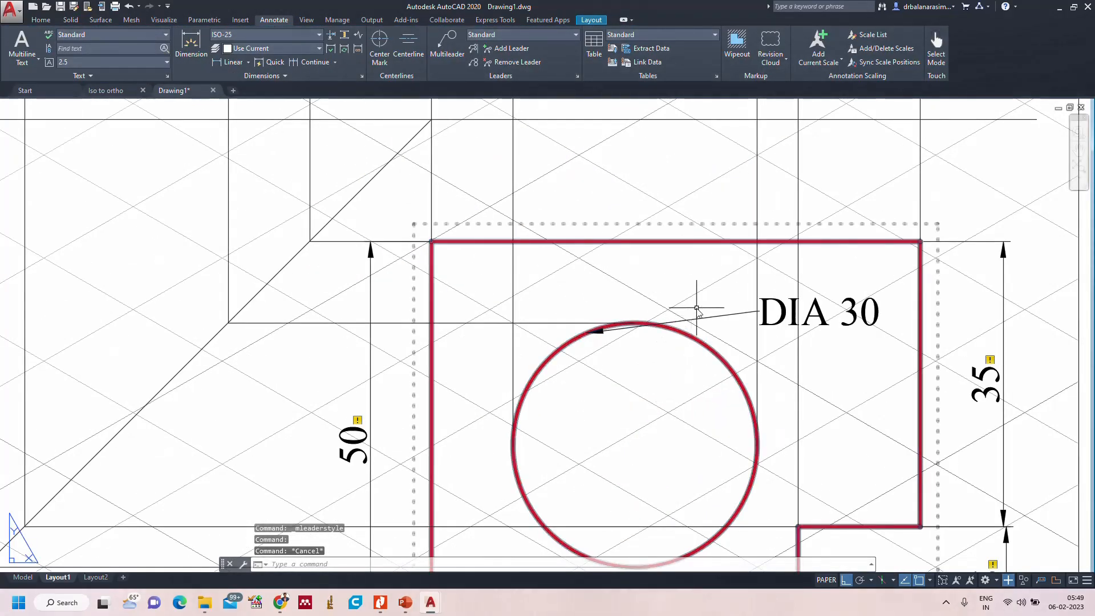
pyautogui.click(605, 337)
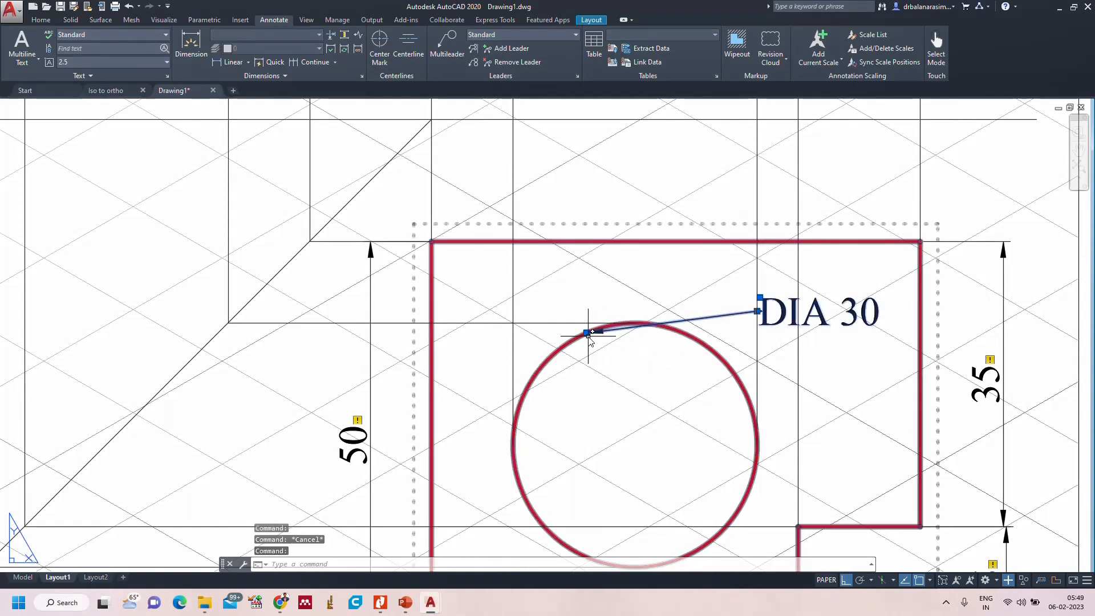
pyautogui.click(587, 332)
pyautogui.click(699, 340)
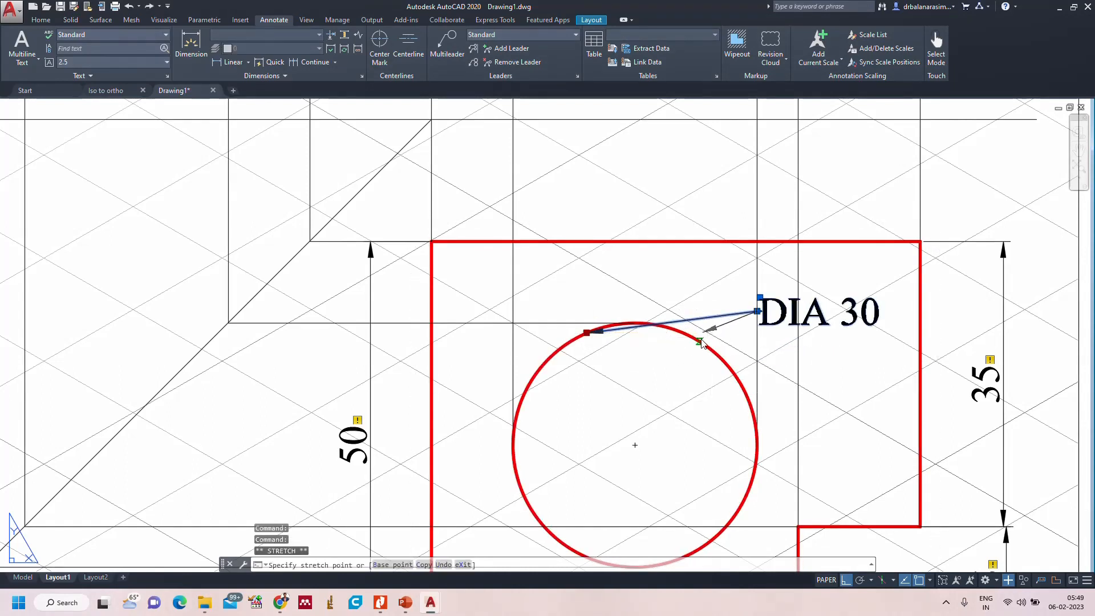
pyautogui.press('Escape')
# Add an aligned dimension across the side view's full bottom edge, placed just below the view.
pyautogui.scroll(-2, 956, 317)
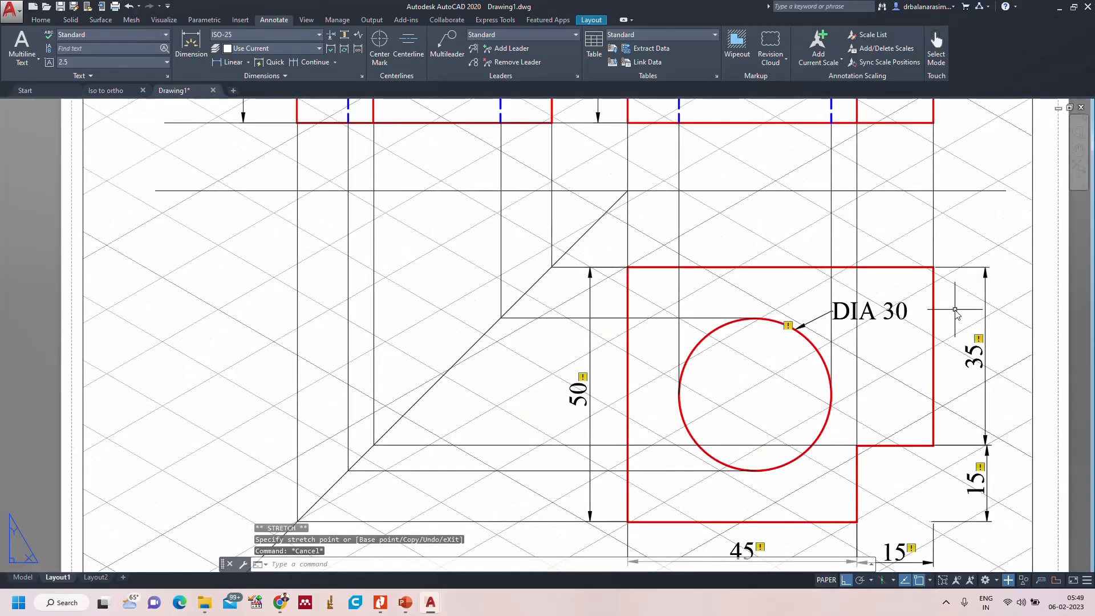
pyautogui.scroll(-3, 955, 311)
pyautogui.write('z')
pyautogui.press('Return')
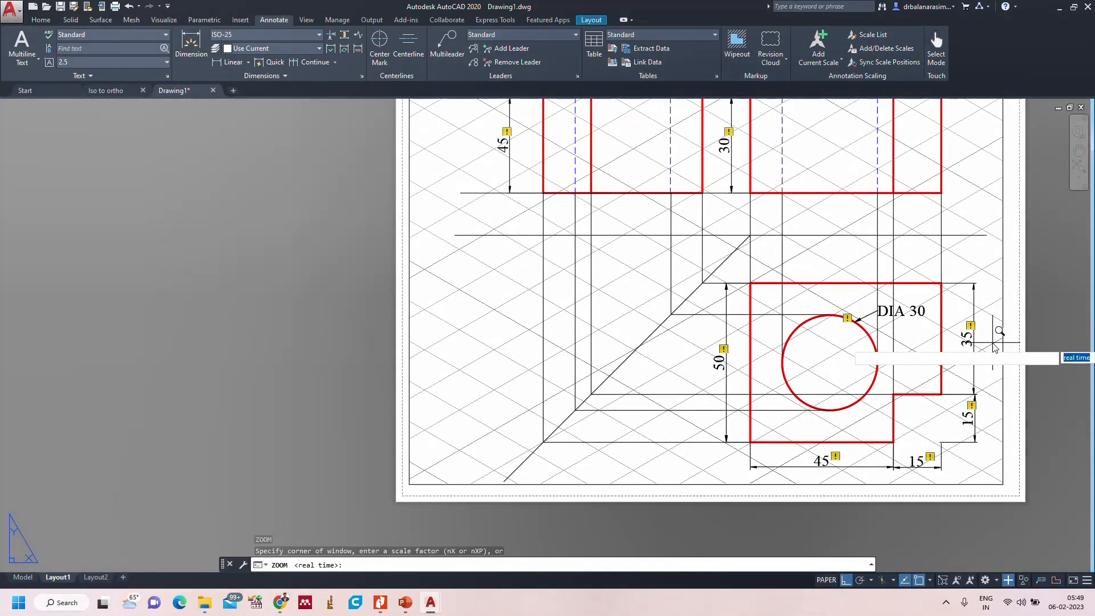
pyautogui.write('a')
pyautogui.press('Return')
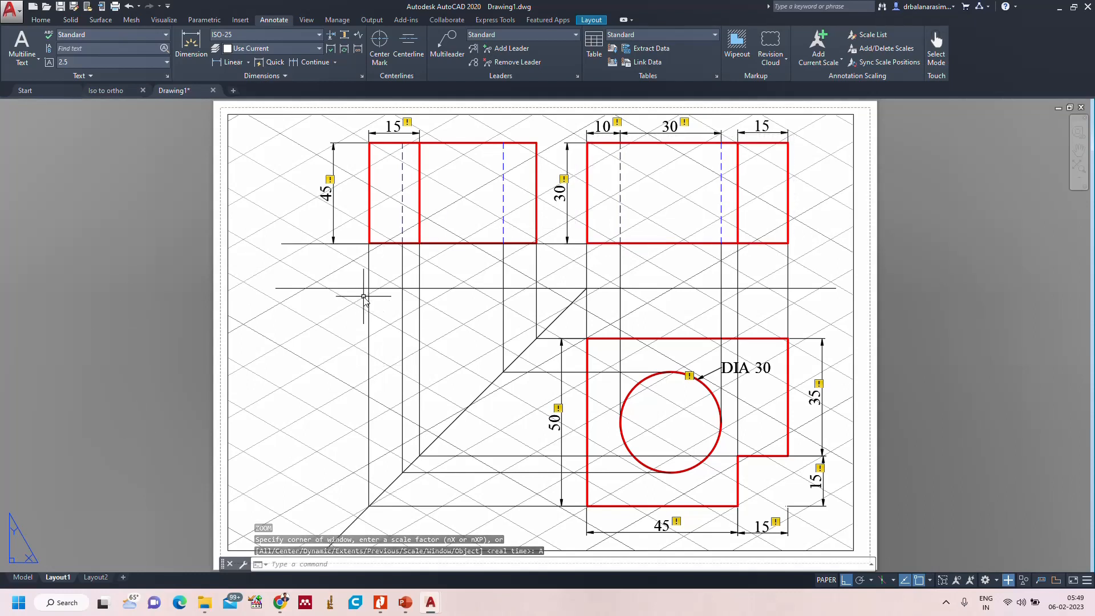
pyautogui.write('dal')
pyautogui.press('Return')
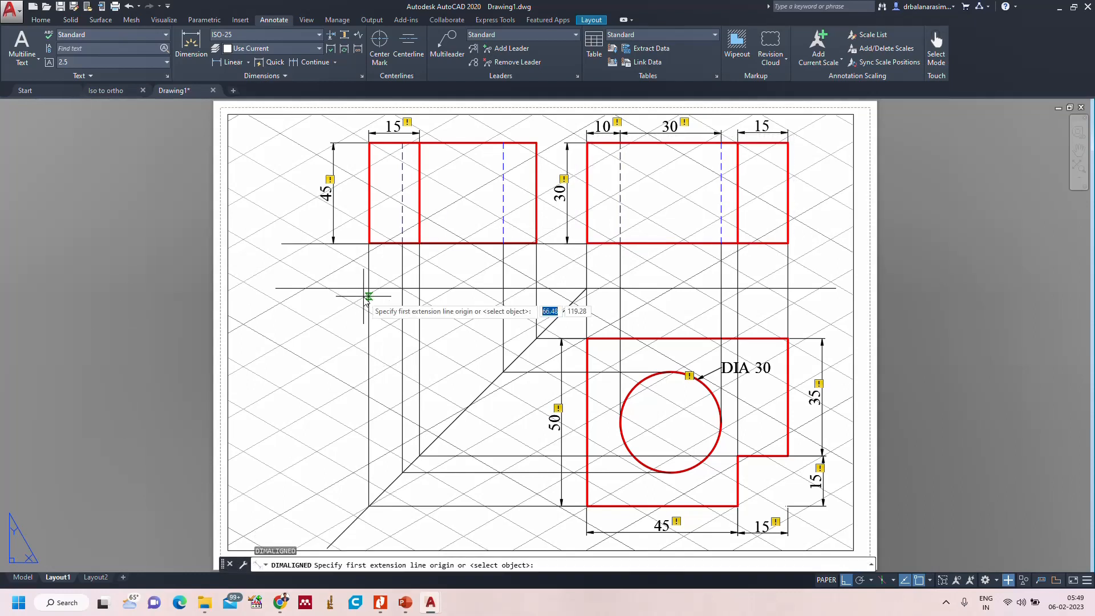
pyautogui.click(369, 243)
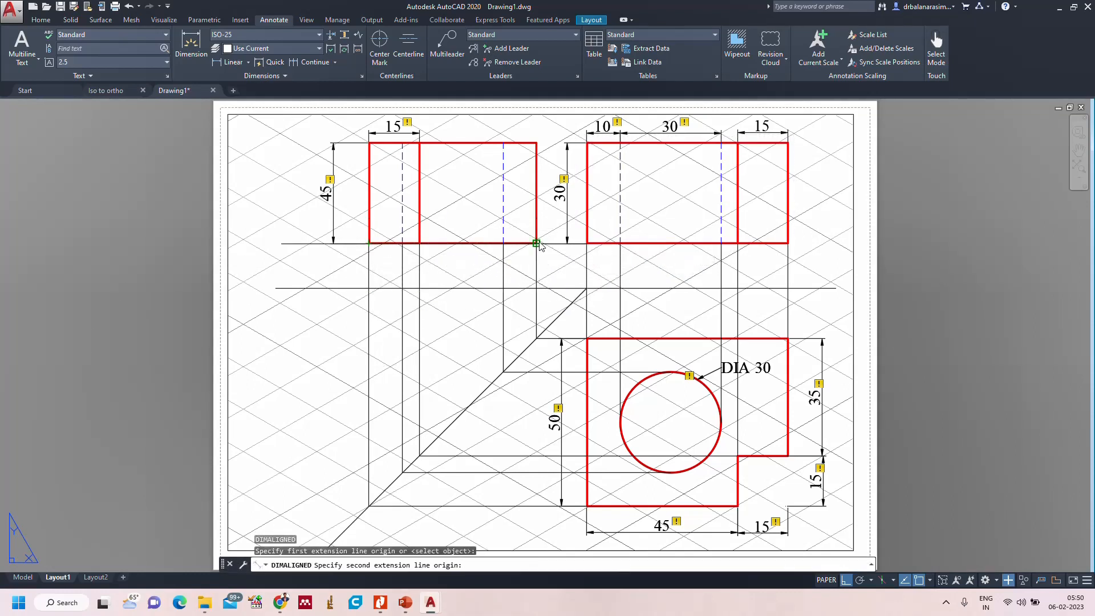
pyautogui.click(536, 243)
pyautogui.click(535, 265)
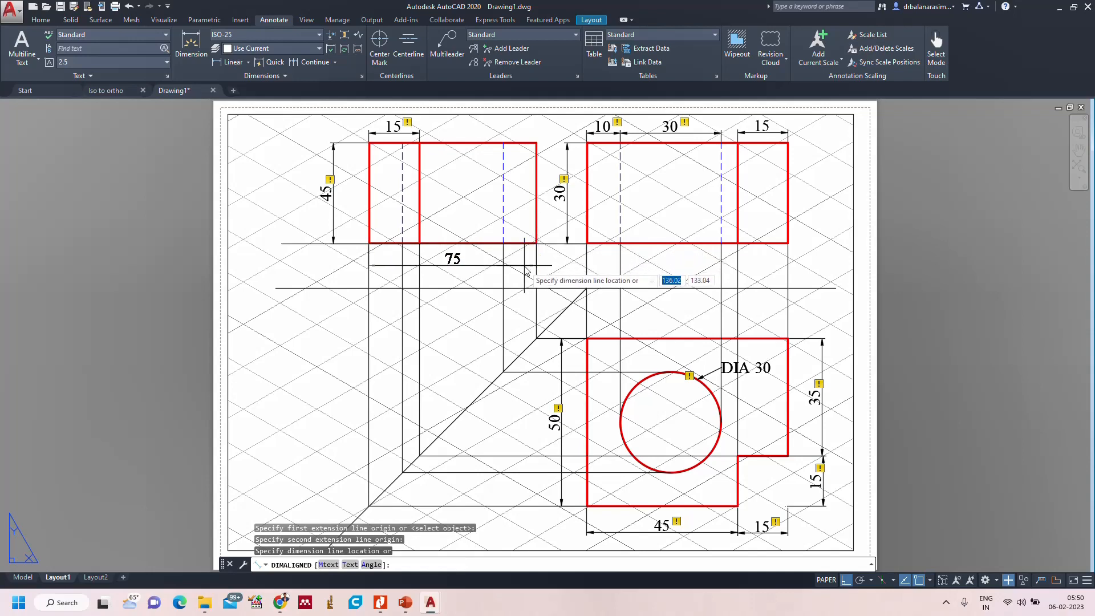
# Place the side view's bottom dimension just below the view and override its text to read 50.
pyautogui.click(455, 260)
pyautogui.doubleClick(454, 259)
pyautogui.write('50')
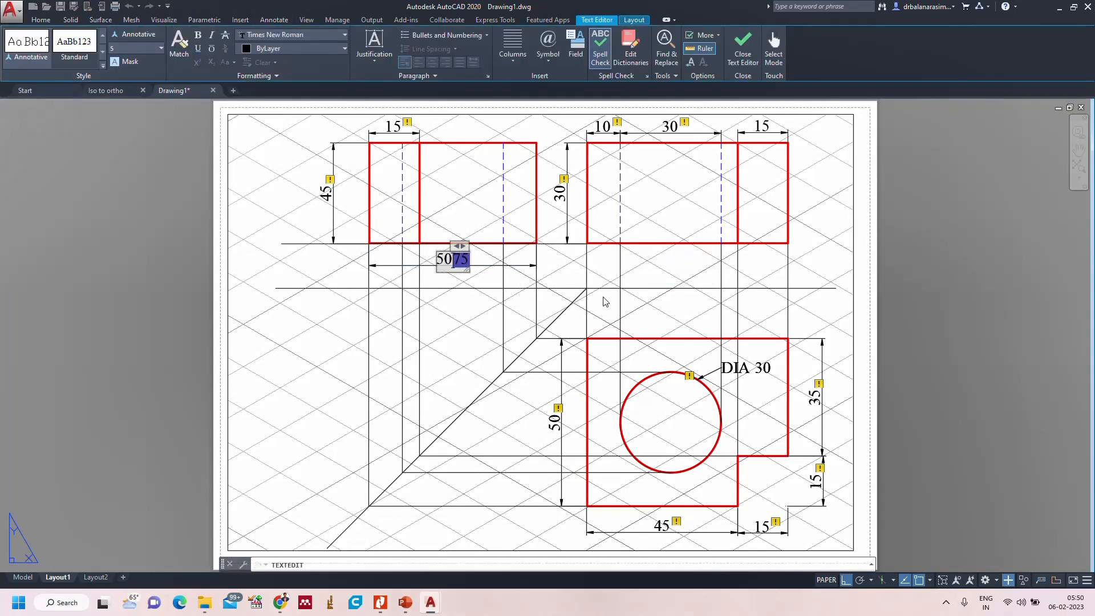
pyautogui.click(1007, 270)
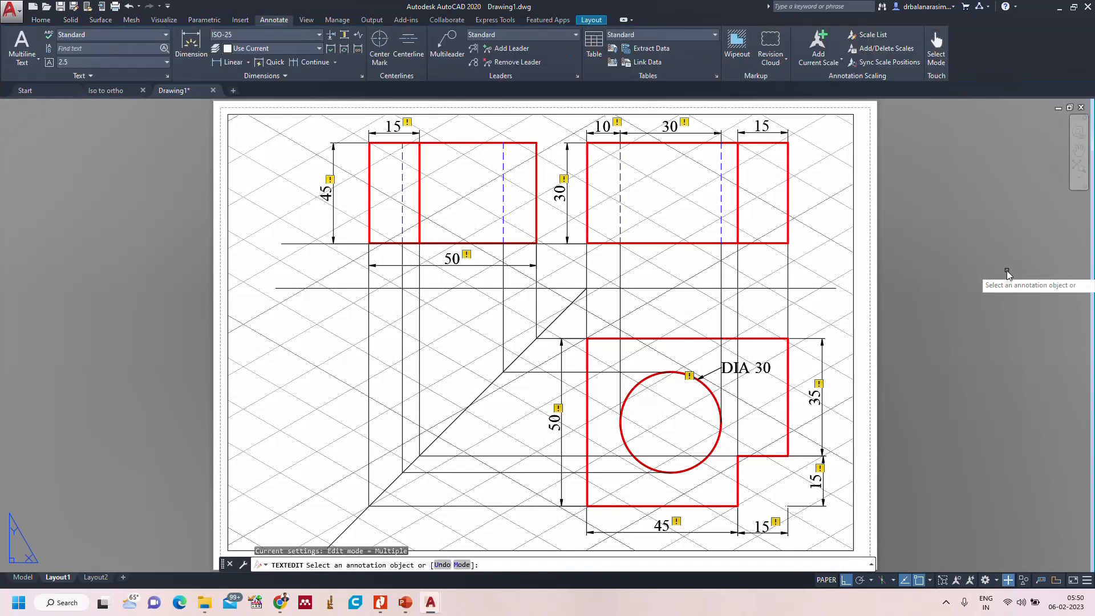
pyautogui.press('Escape')
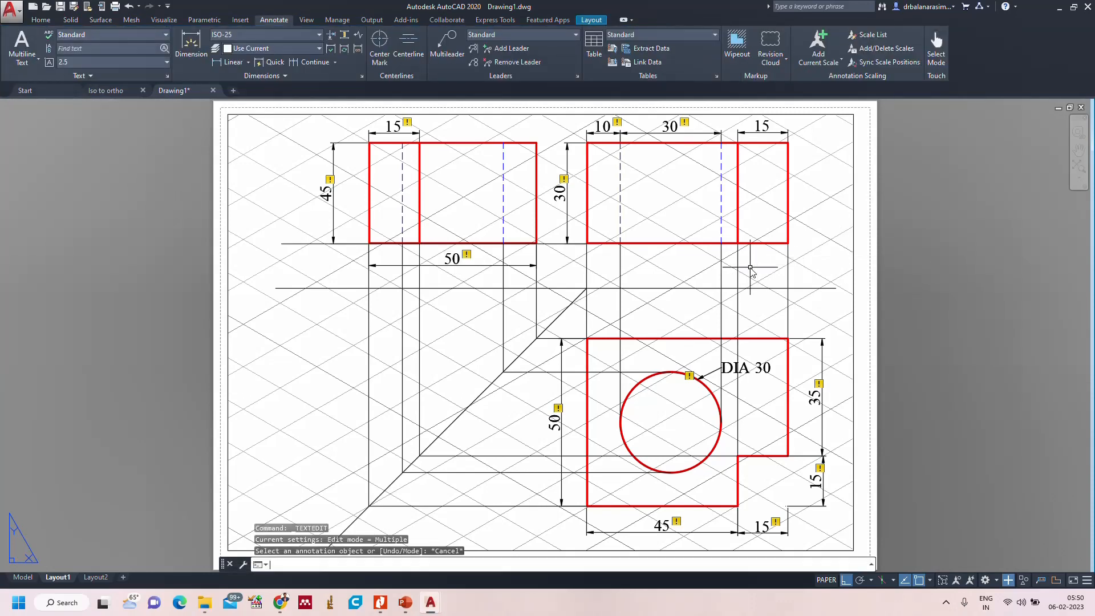
# Add single-line text reading Front View on two lines beside the front view's outer edge, with height 6 and rotation 0.
pyautogui.write('text')
pyautogui.press('Return')
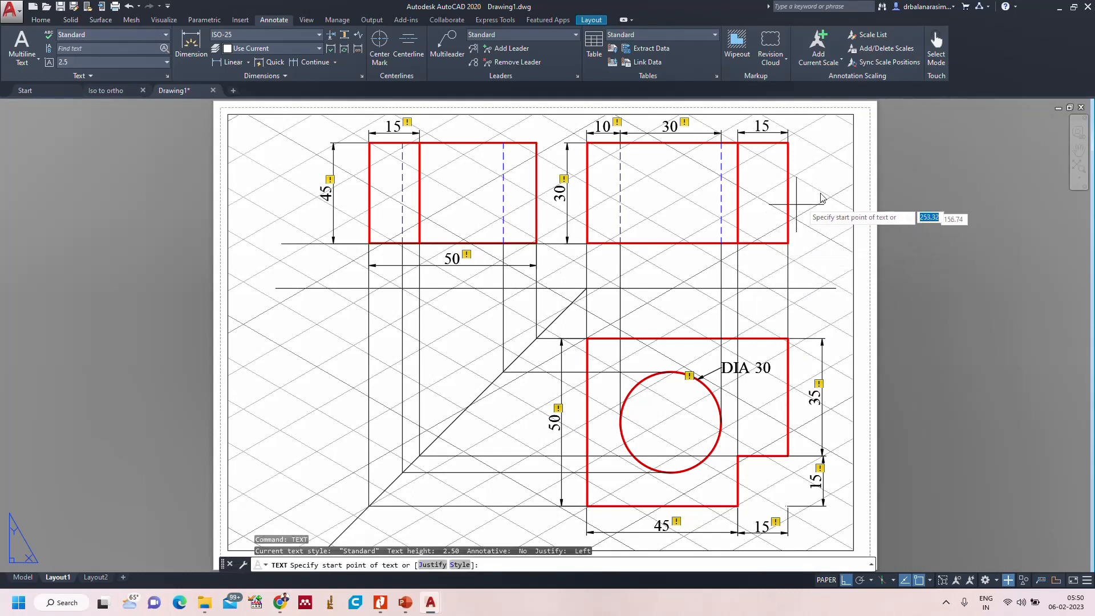
pyautogui.click(800, 169)
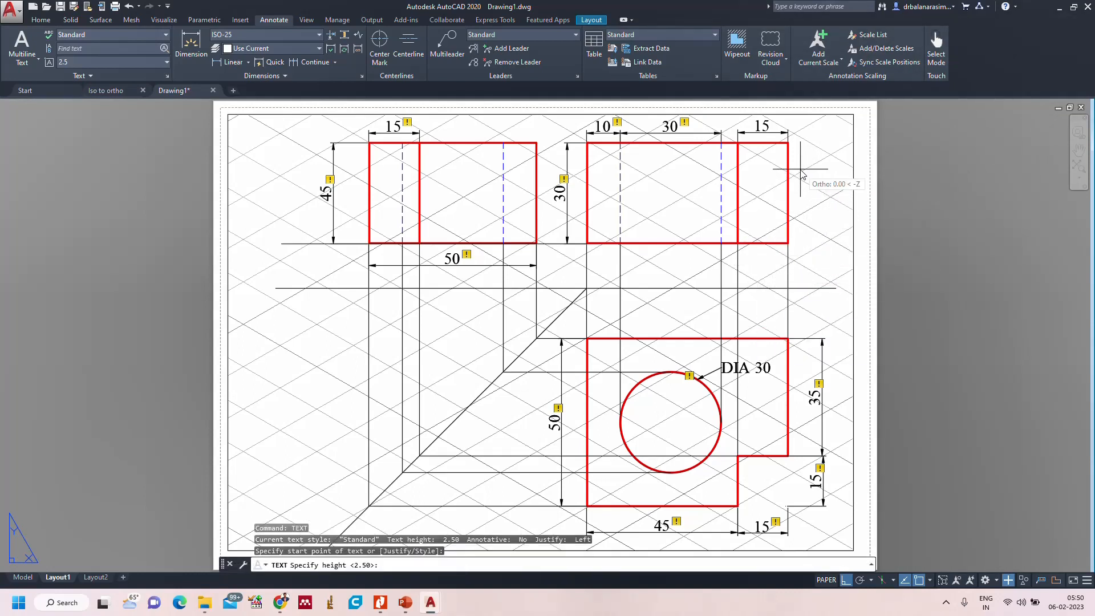
pyautogui.write('6')
pyautogui.press('Return')
pyautogui.write('0')
pyautogui.press('Return')
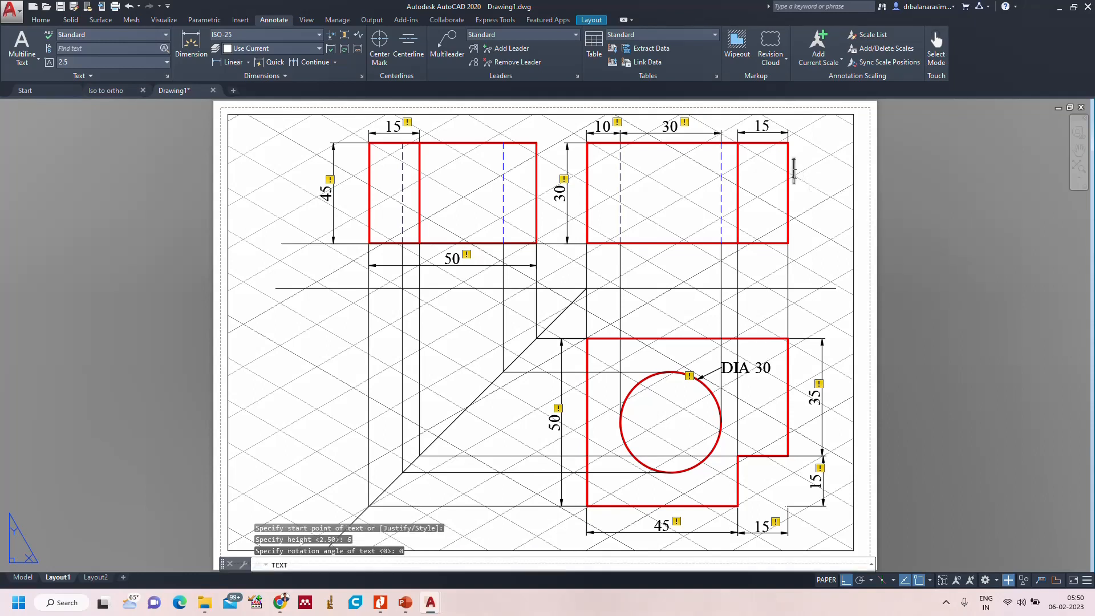
pyautogui.write('Front')
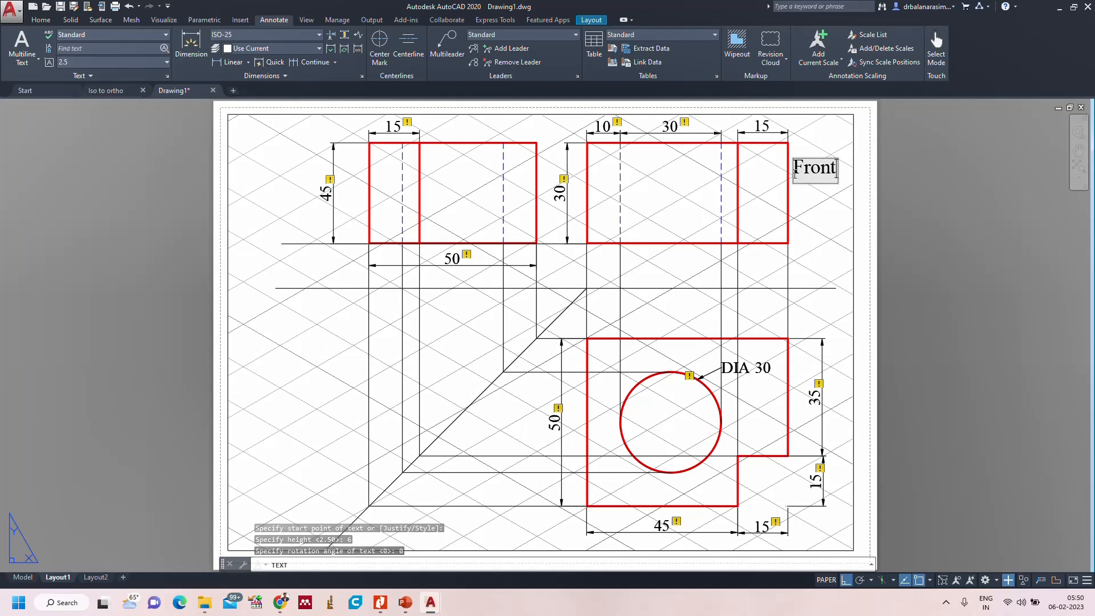
pyautogui.press('Return')
pyautogui.write('View')
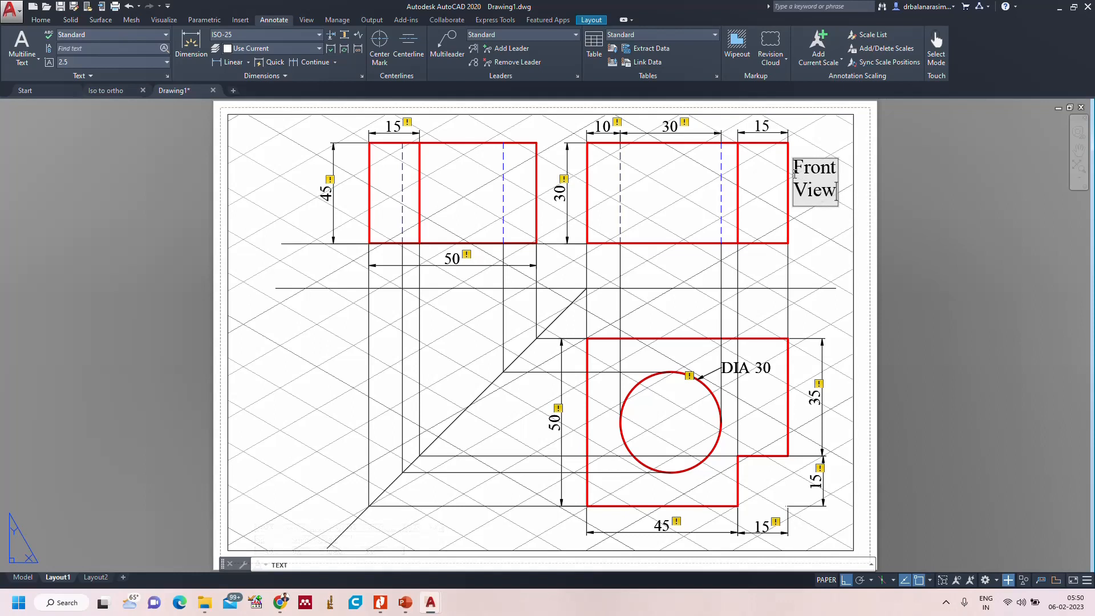
pyautogui.click(929, 291)
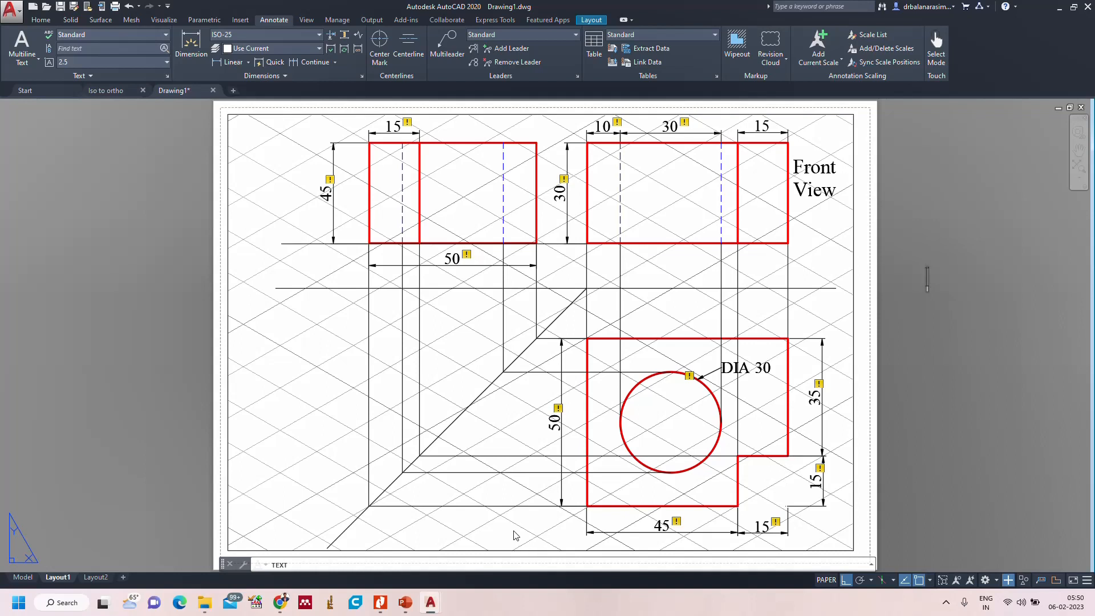
# Add a two-line Top View label just above the top view's upper-right corner.
pyautogui.click(798, 317)
pyautogui.write('Top')
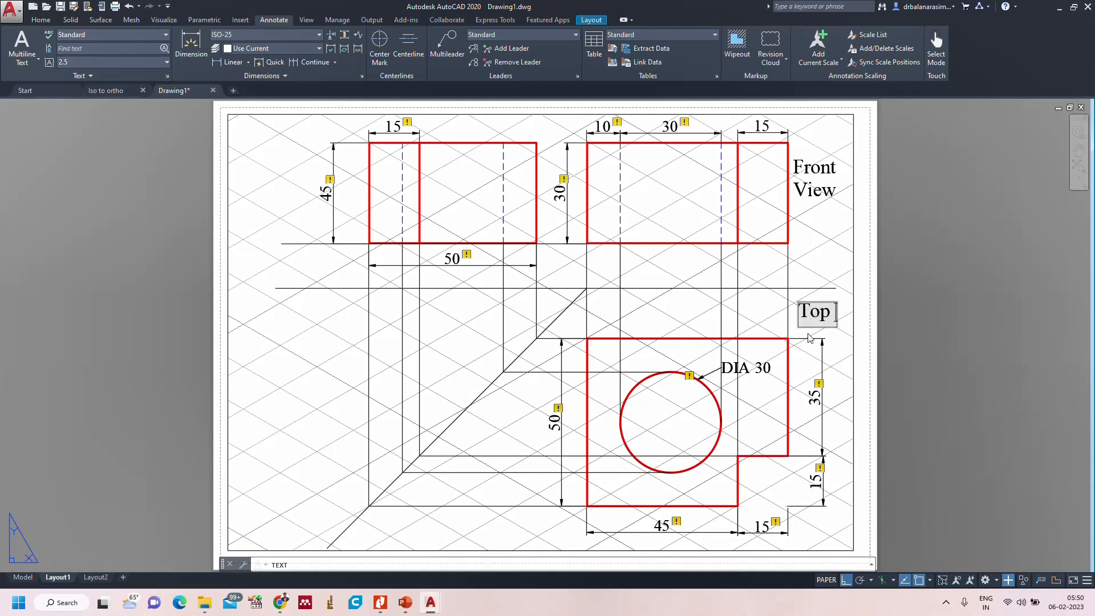
pyautogui.write(' View')
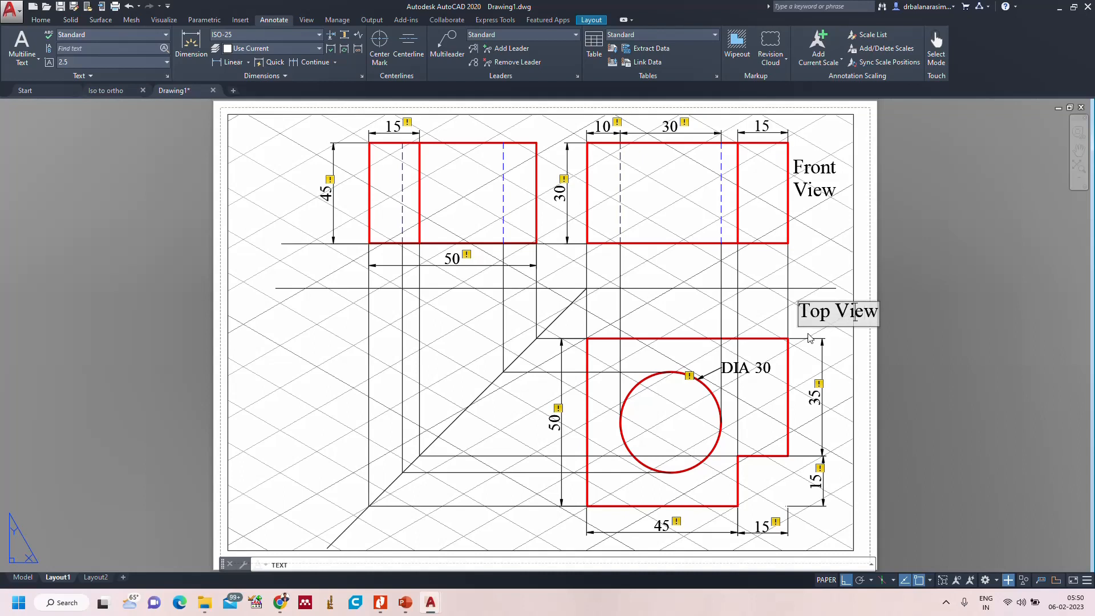
pyautogui.press('Return')
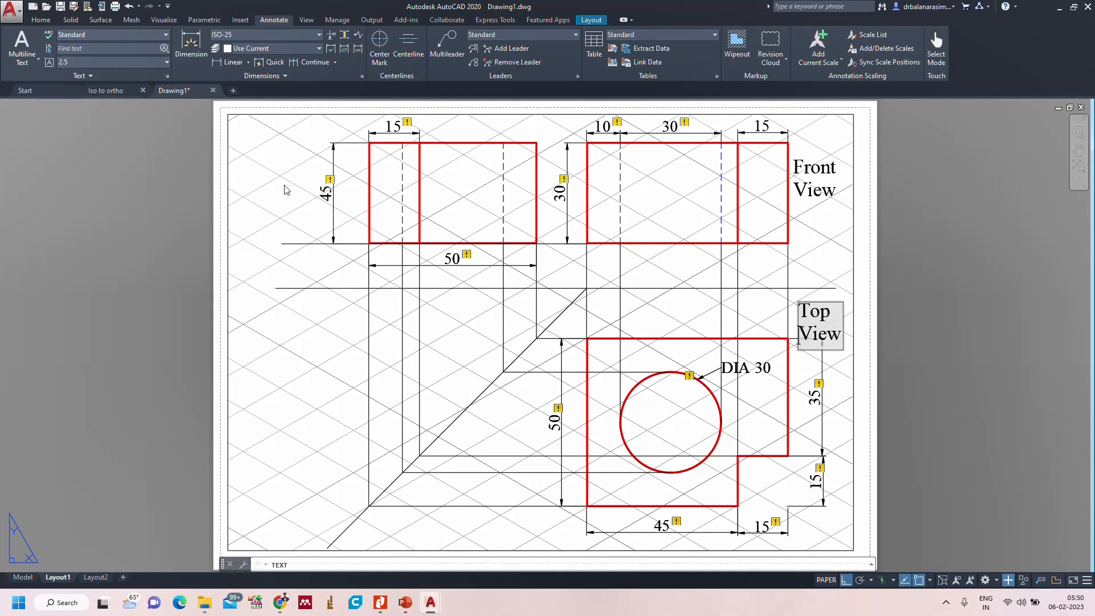
# Add a label reading Right Side on one line and View on the next, outside the side view's 45 dimension.
pyautogui.click(248, 172)
pyautogui.write('R')
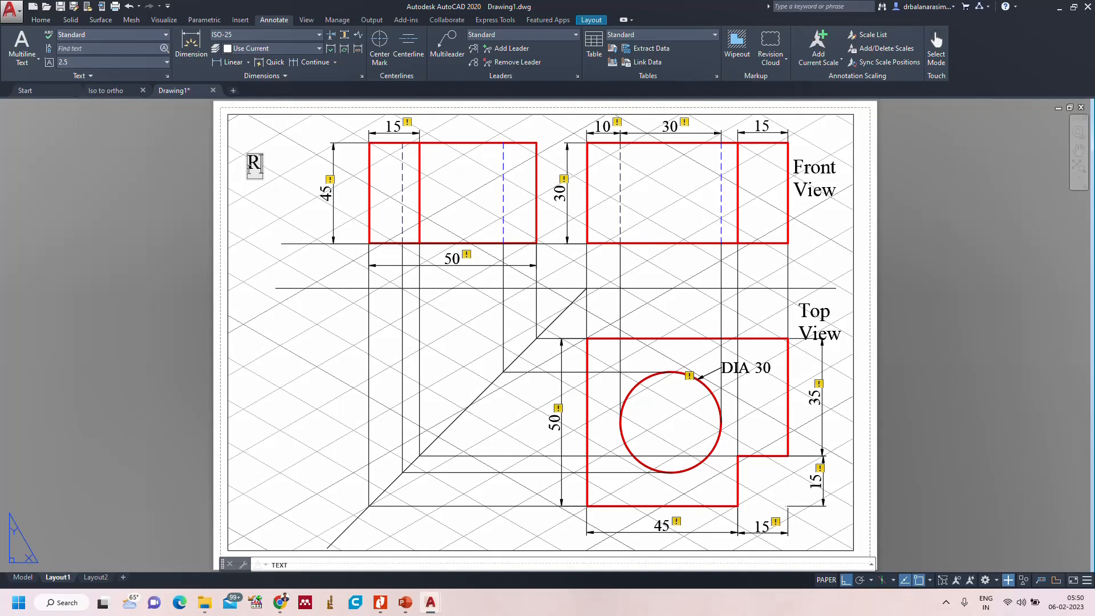
pyautogui.write('ight Side')
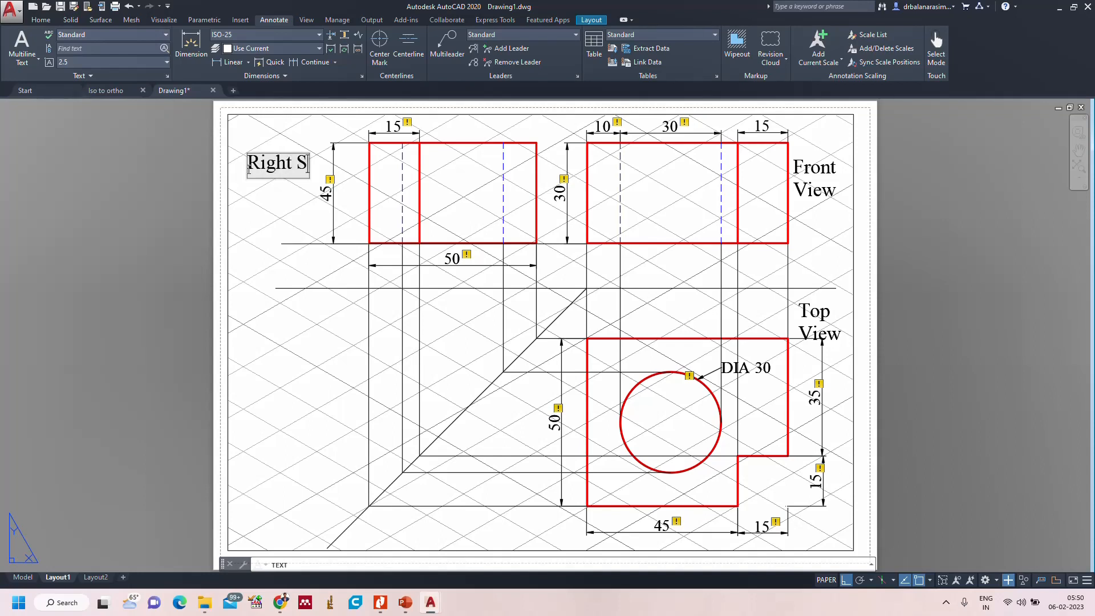
pyautogui.press('Return')
pyautogui.write('Vi')
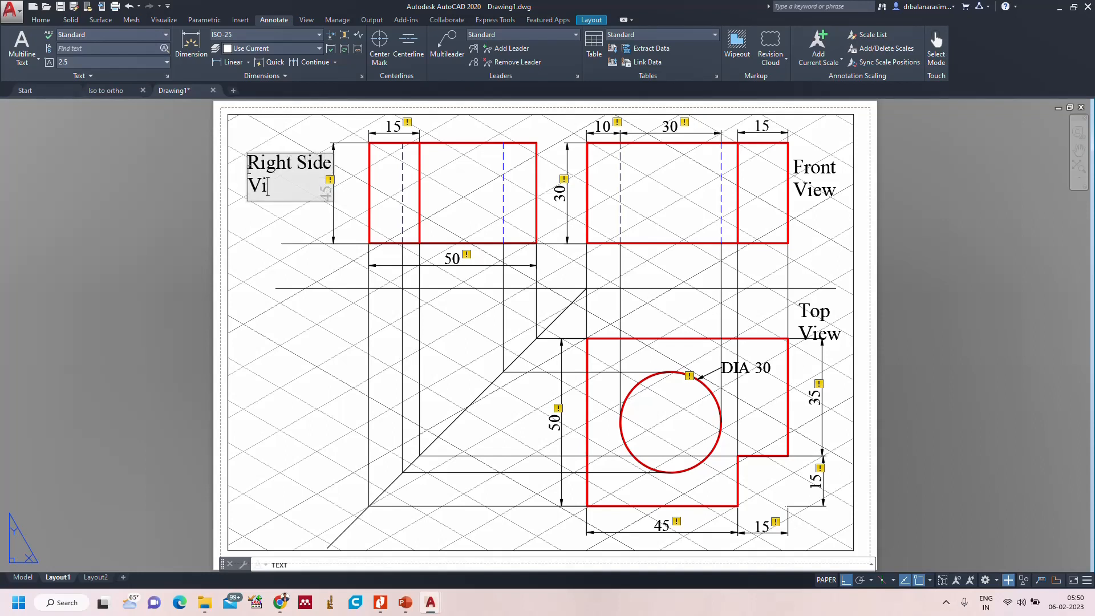
pyautogui.write('ew')
# Label the left end of the horizontal reference line X and its right end Y.
pyautogui.click(260, 296)
pyautogui.write('X')
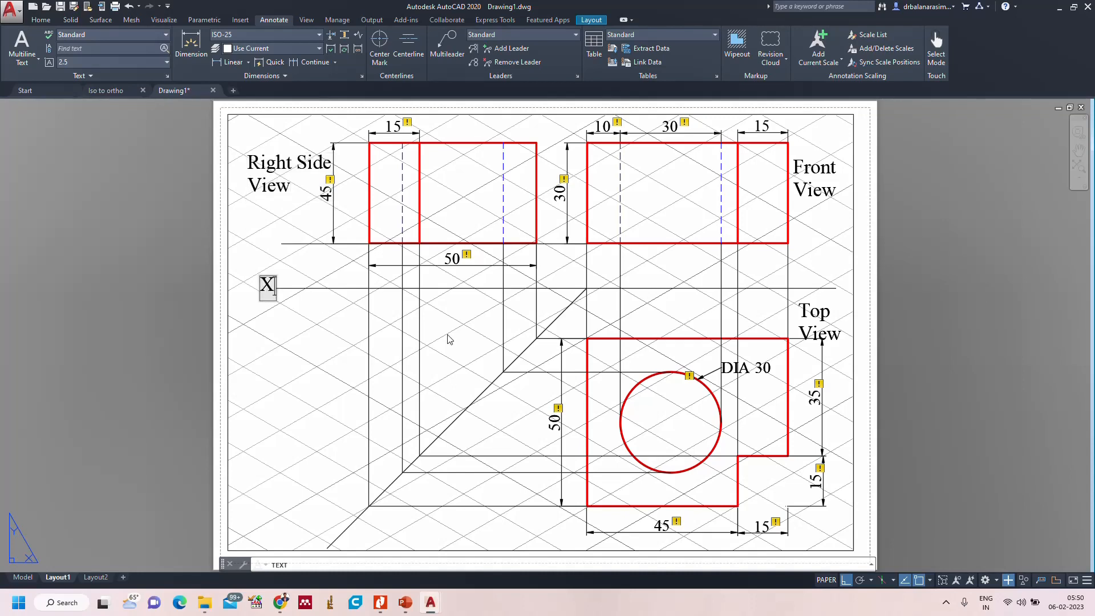
pyautogui.click(844, 295)
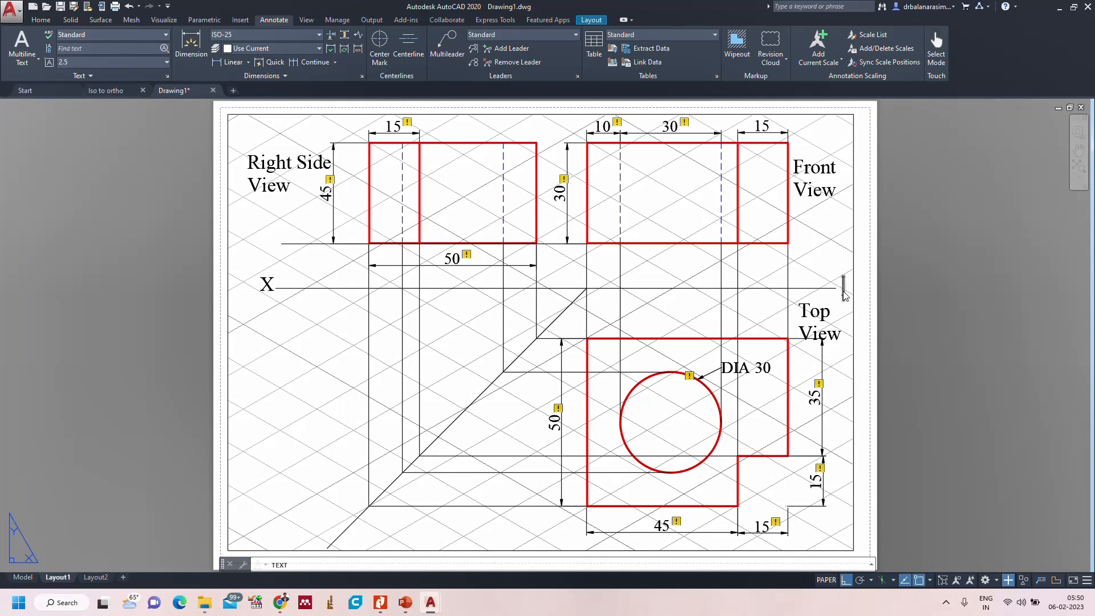
pyautogui.write('Y')
# Add the label V.P. above and H.P. below the reference line, near its Y end, and finish the text command.
pyautogui.click(797, 279)
pyautogui.write('V.P.')
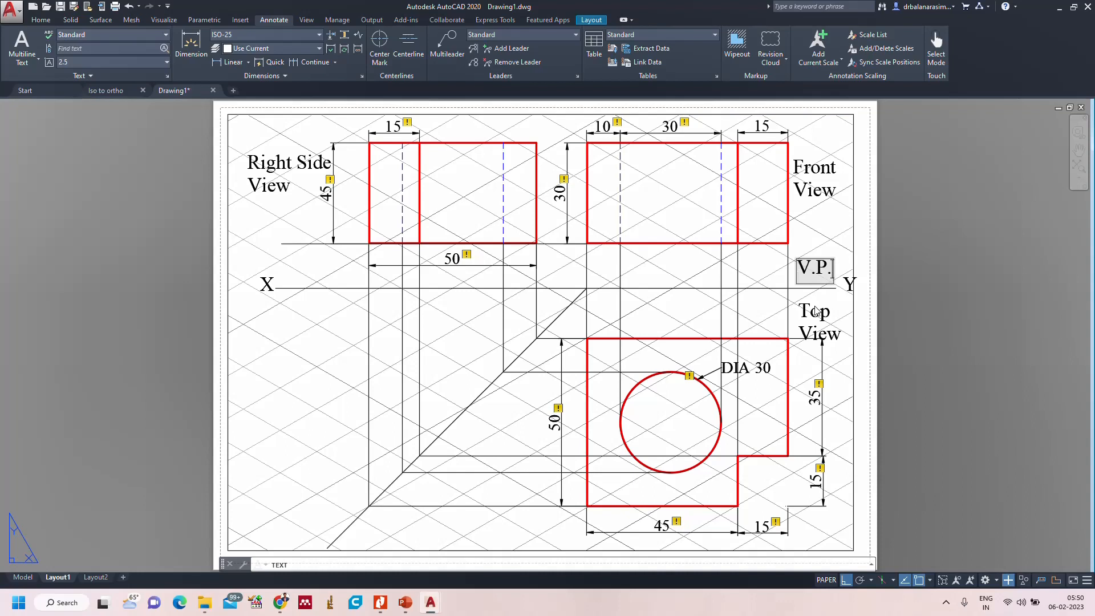
pyautogui.click(807, 298)
pyautogui.click(812, 314)
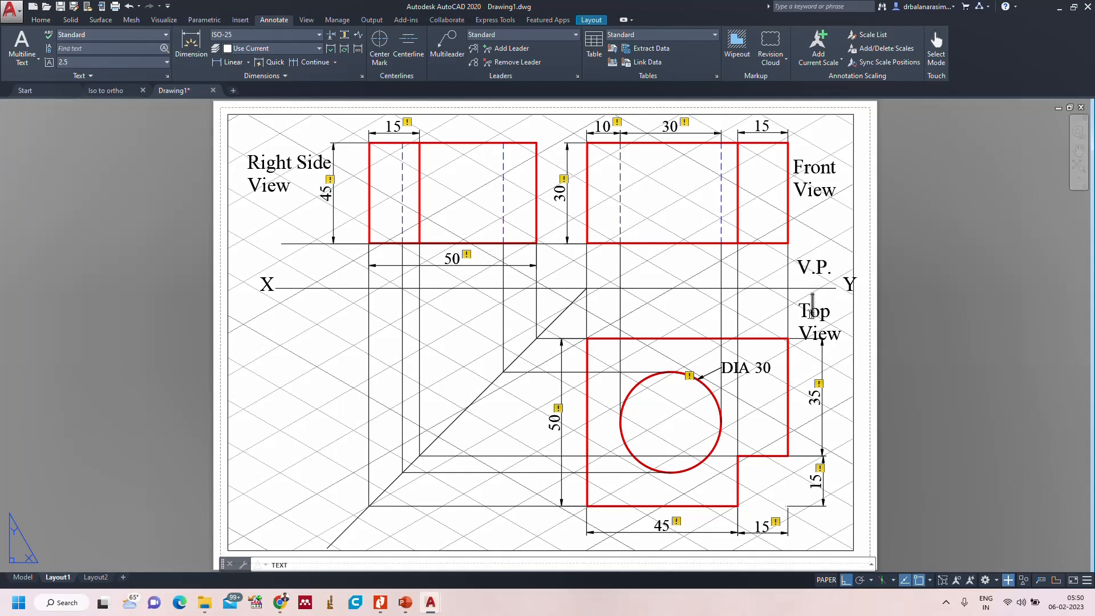
pyautogui.write('H.P.')
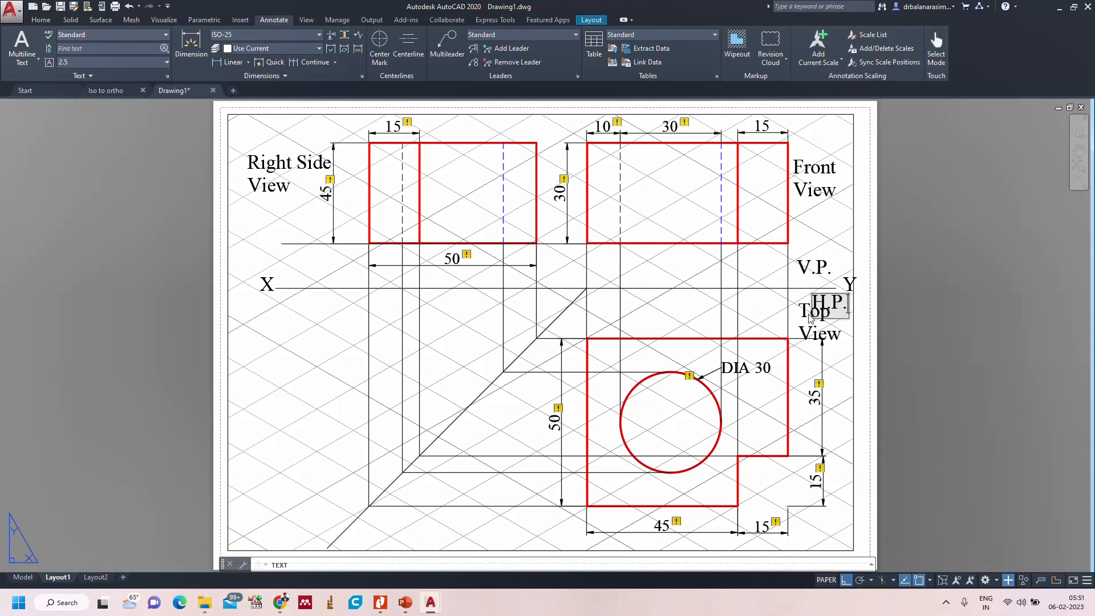
pyautogui.click(952, 347)
pyautogui.press('Escape')
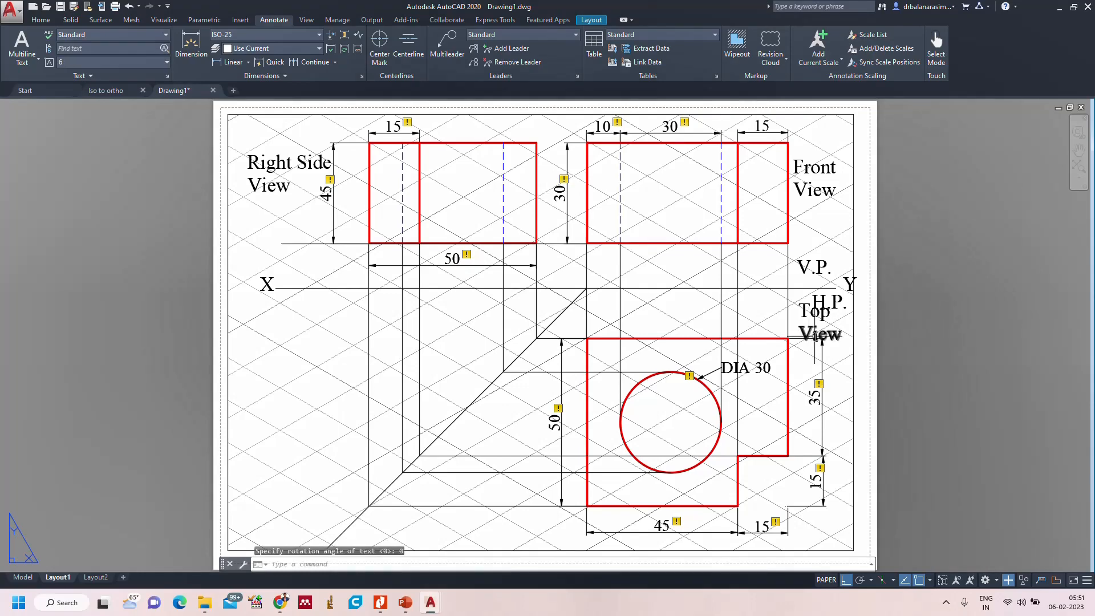
# Move both lines of the Top View label down to the empty area at the top view's lower-right corner.
pyautogui.click(804, 337)
pyautogui.click(798, 340)
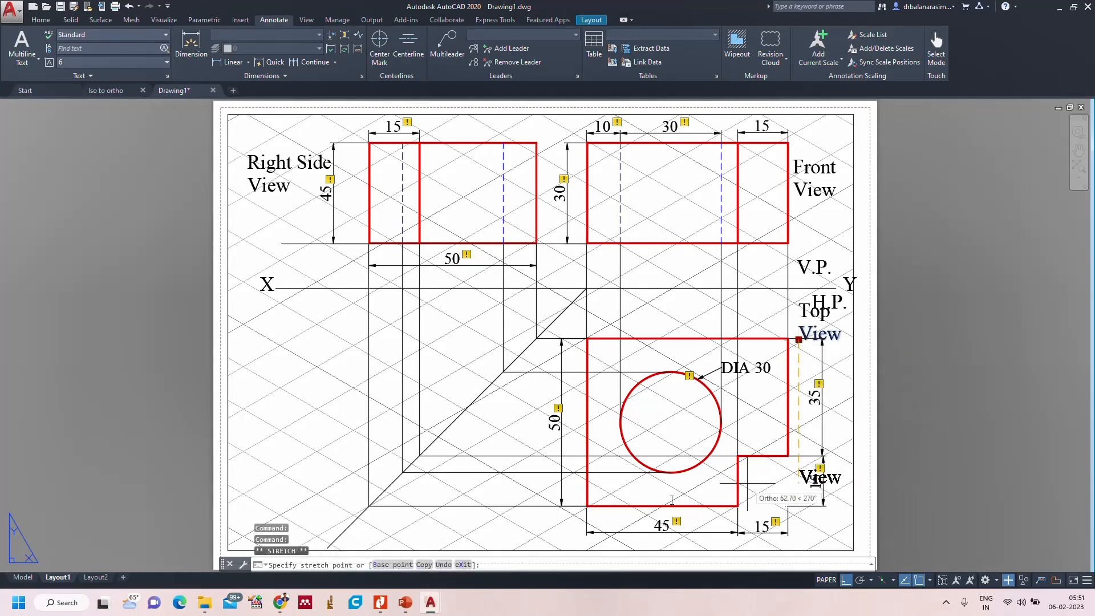
pyautogui.press('Escape')
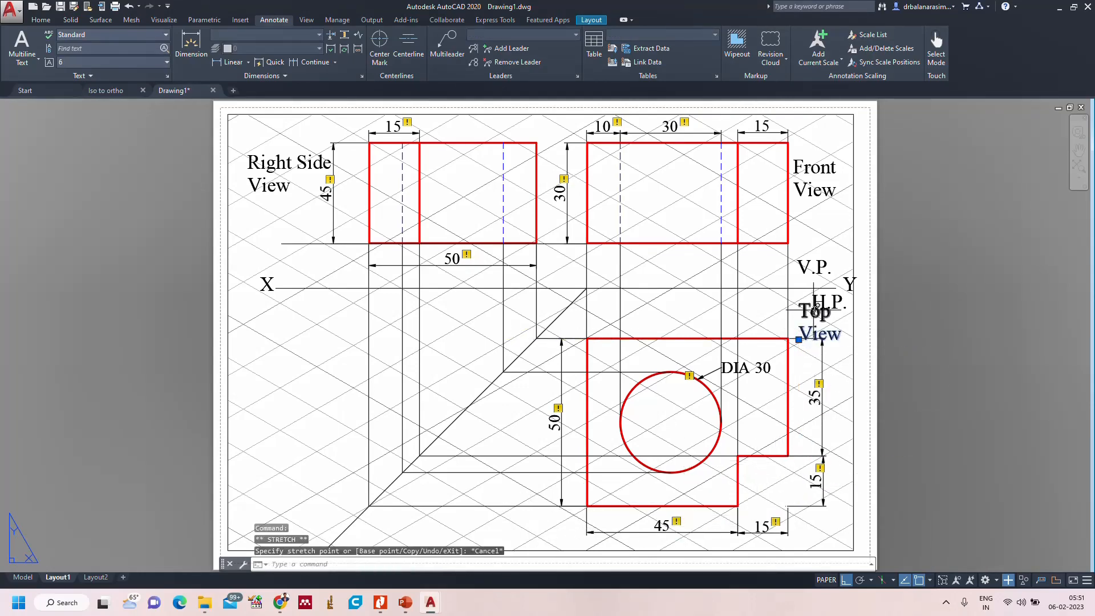
pyautogui.click(805, 318)
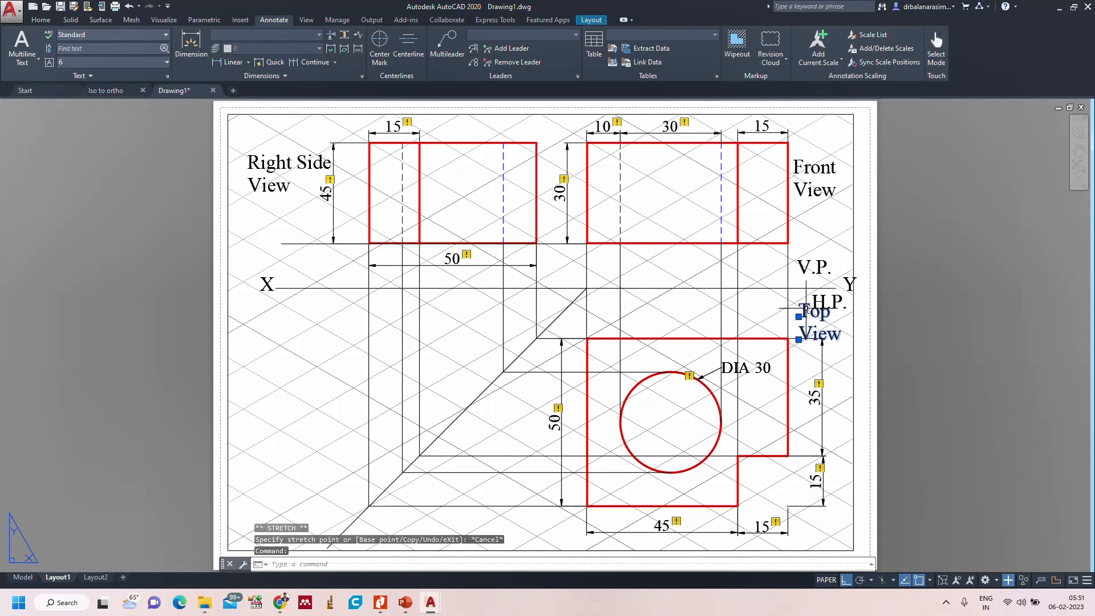
pyautogui.click(806, 309)
pyautogui.moveTo(809, 318); pyautogui.dragTo(815, 526)
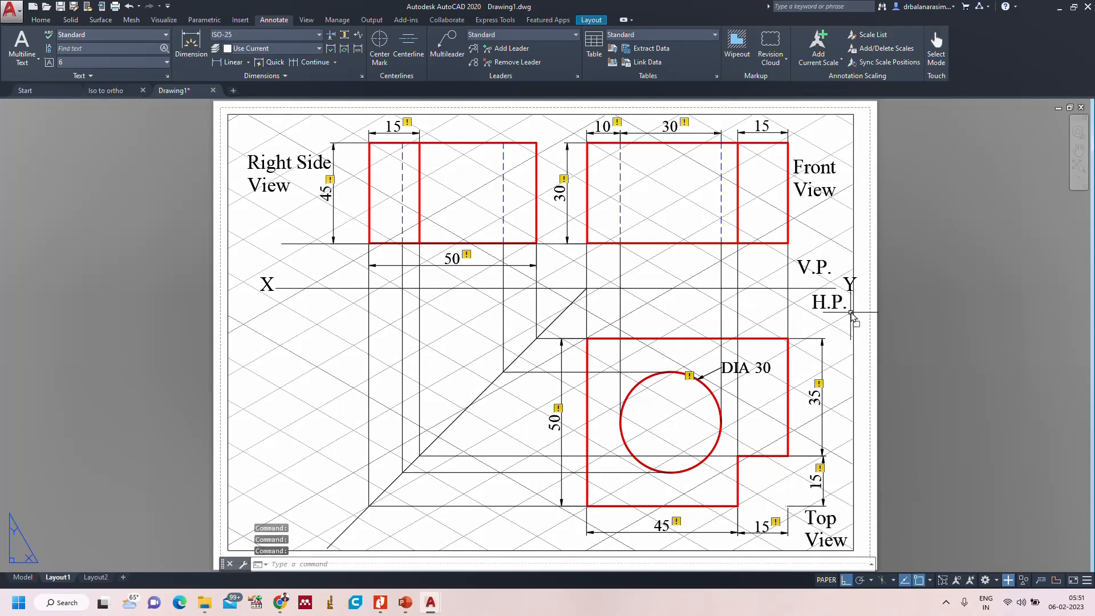
# Switch Layout1 from paper space to model space inside its viewport.
pyautogui.write('z')
pyautogui.press('Return')
pyautogui.write('a')
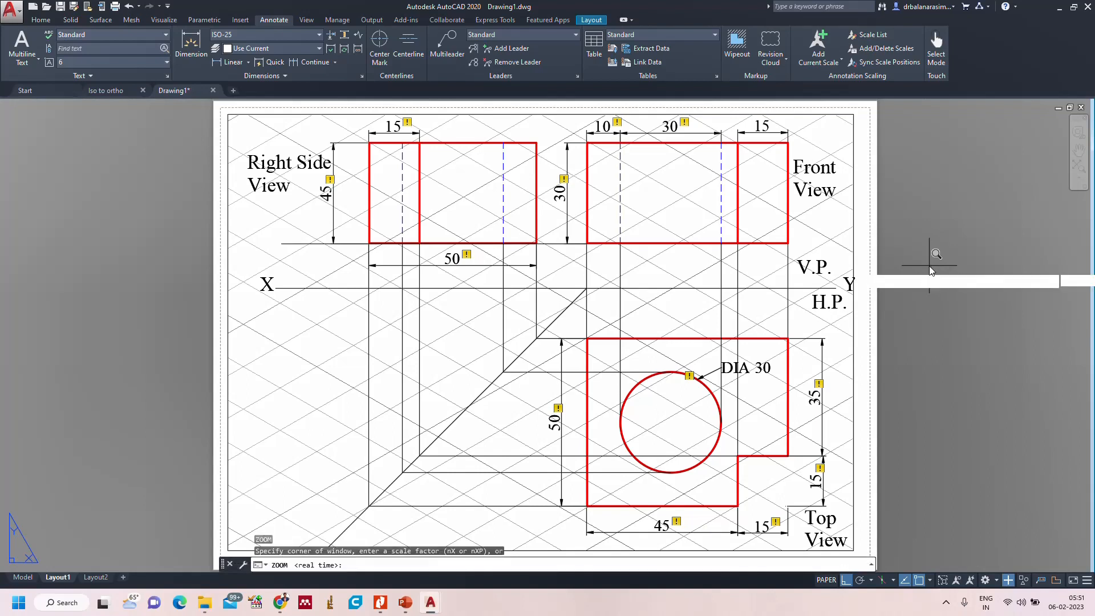
pyautogui.press('Return')
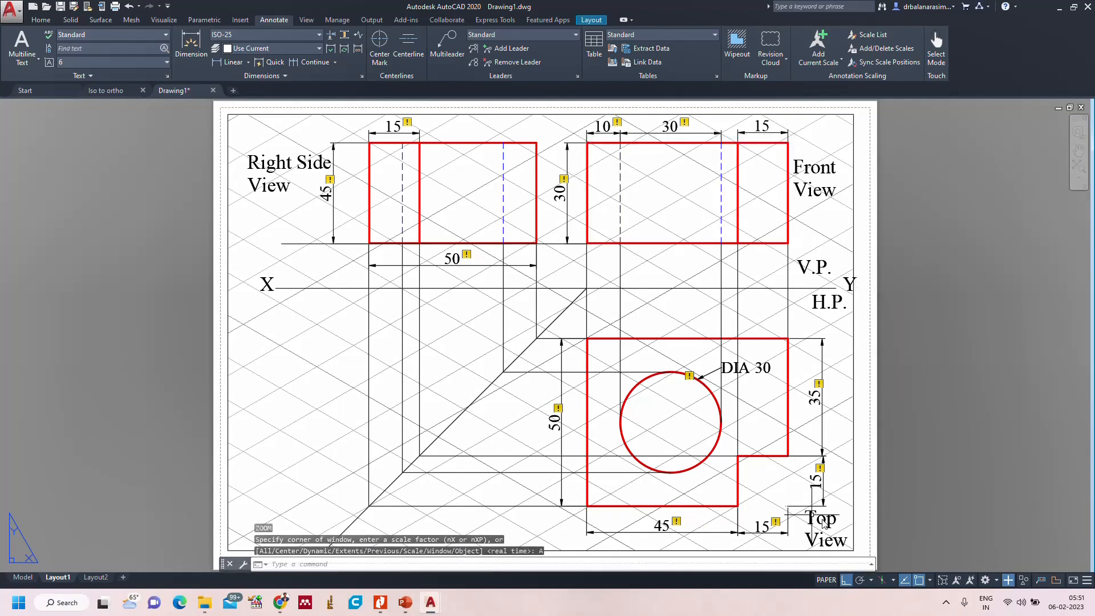
pyautogui.click(826, 579)
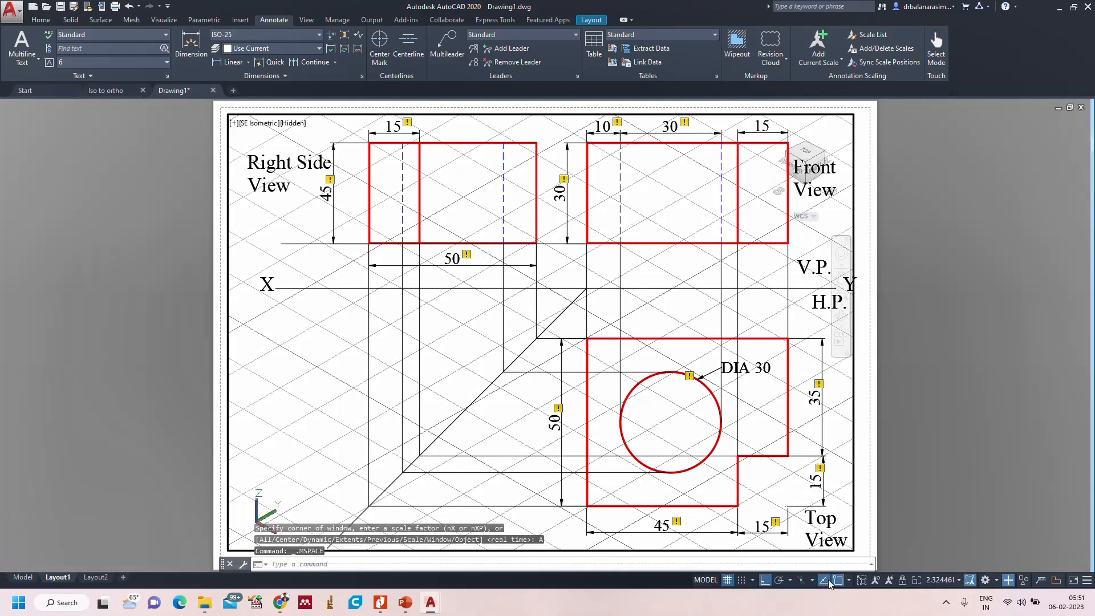
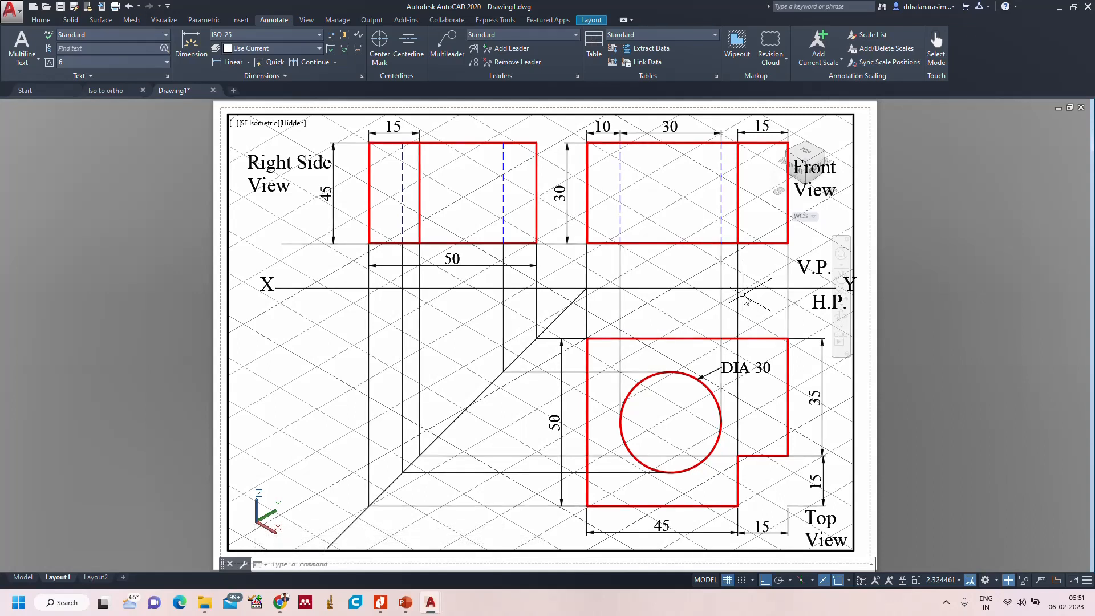
# Check the dimensioned isometric figure on the PowerPoint Iso Solid slide, and return to Drawing1.dwg in AutoCAD.
pyautogui.click(406, 602)
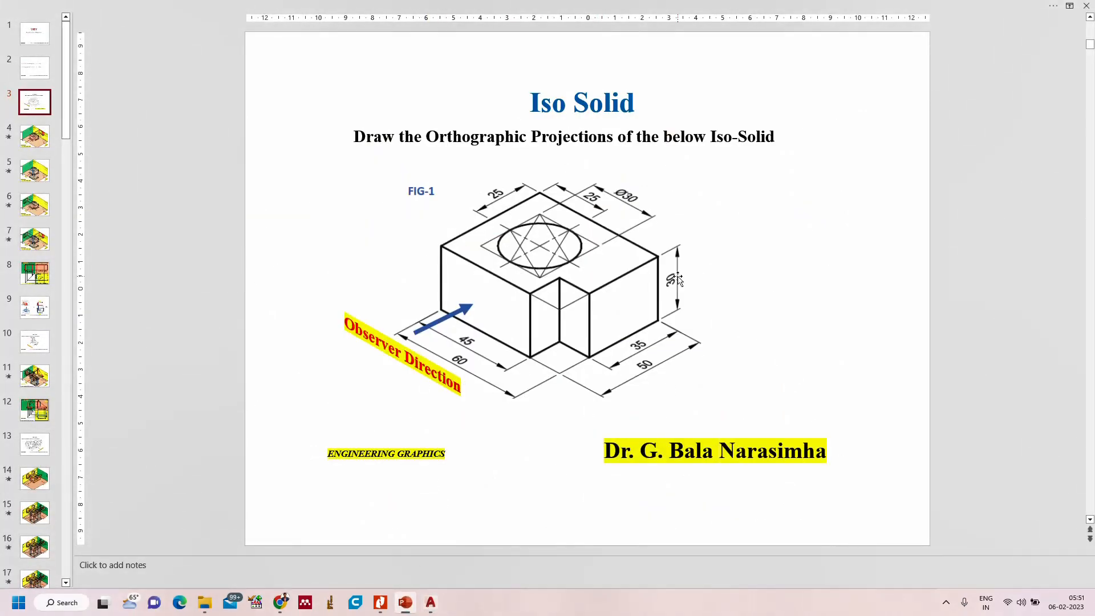
pyautogui.moveTo(431, 611)
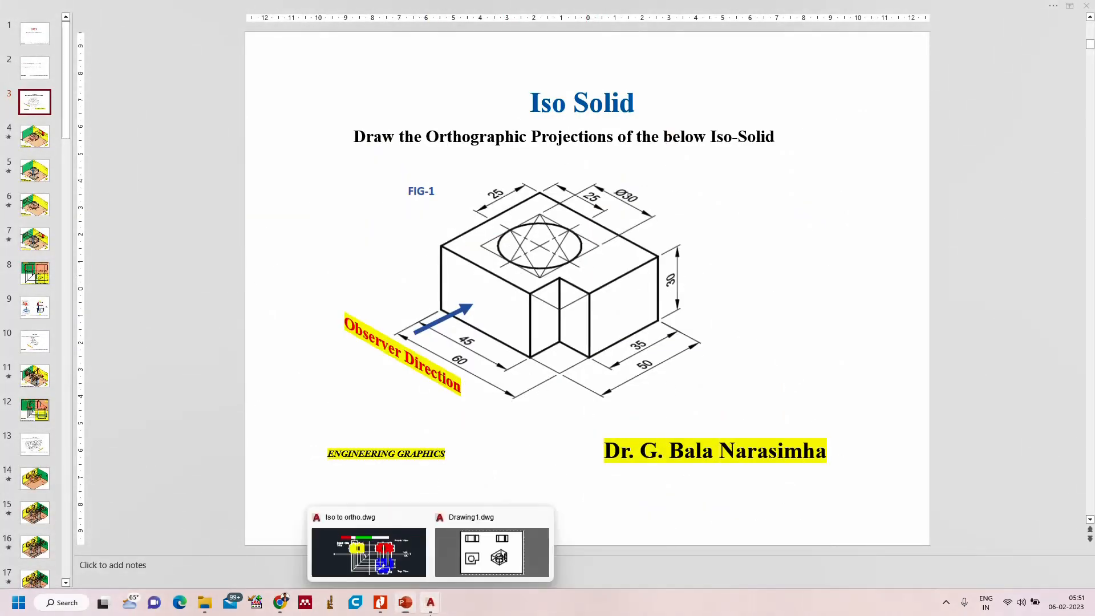
pyautogui.click(510, 565)
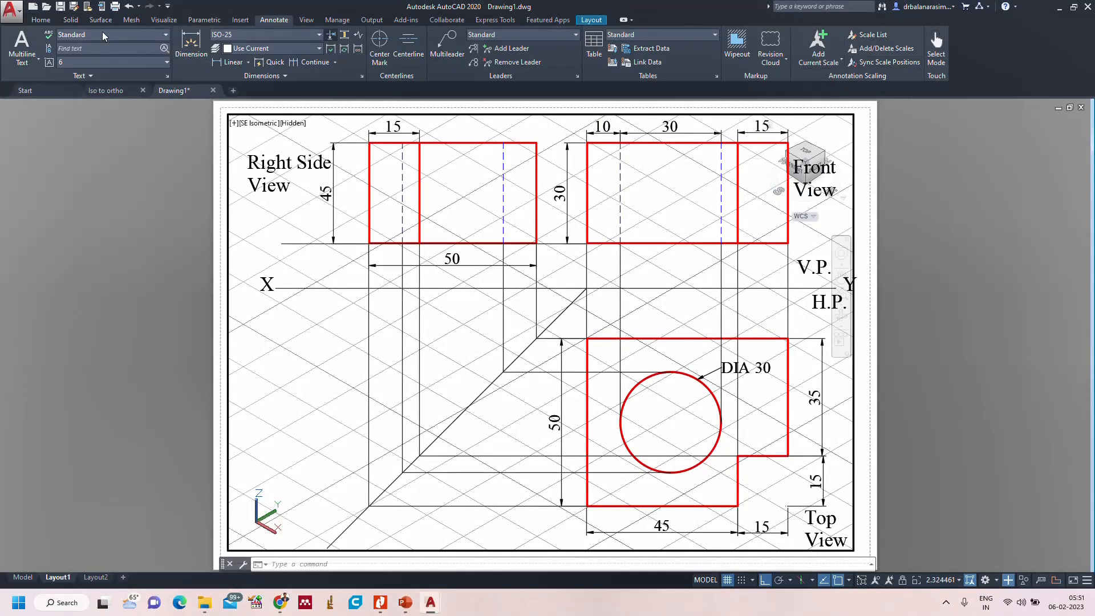
pyautogui.click(40, 20)
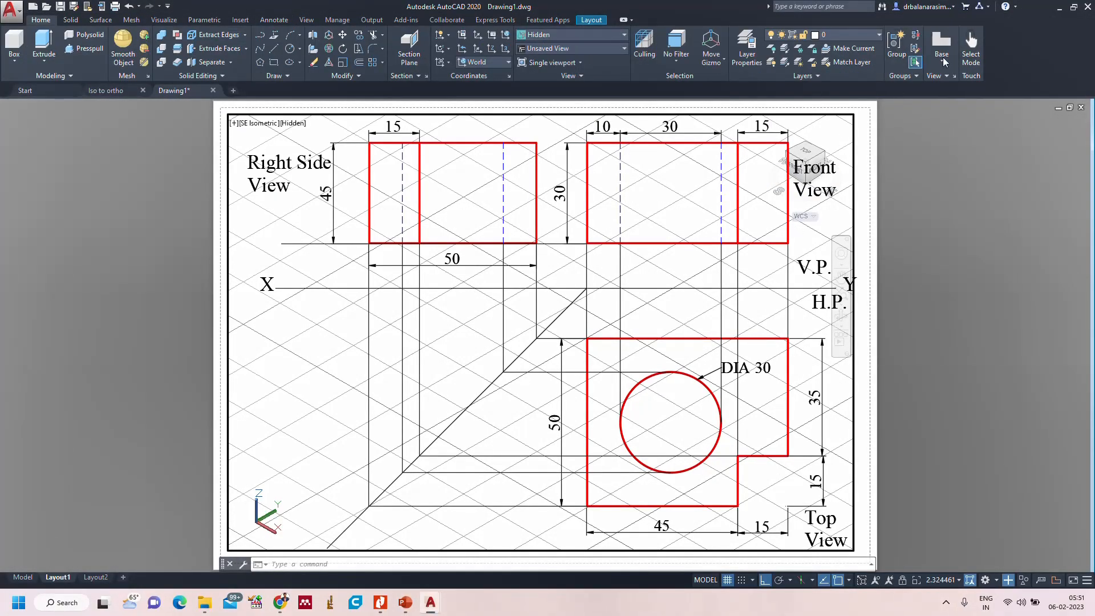